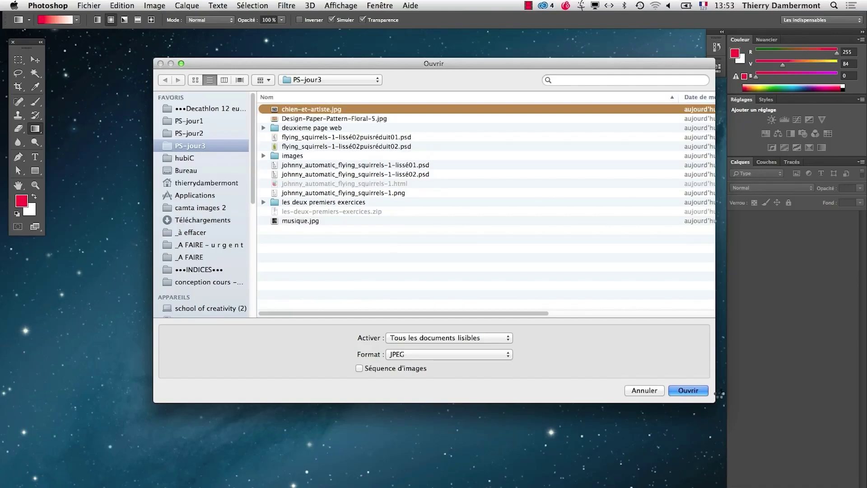
Step: Open chien-et-artiste.jpg from the PS-jour3 folder and display it in full-screen mode
key(Return)
key(f)
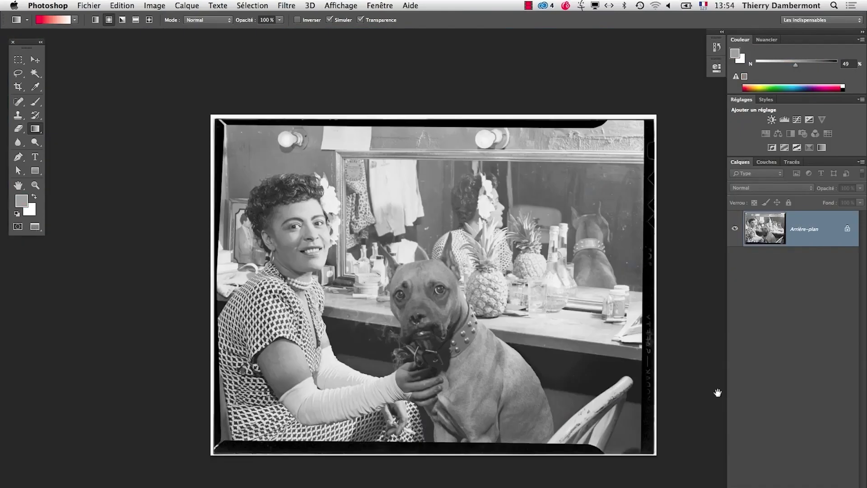
Step: Examine the black-and-white photo up close, from the woman's face to the dog and the dressing table, then as a whole
click(480, 314)
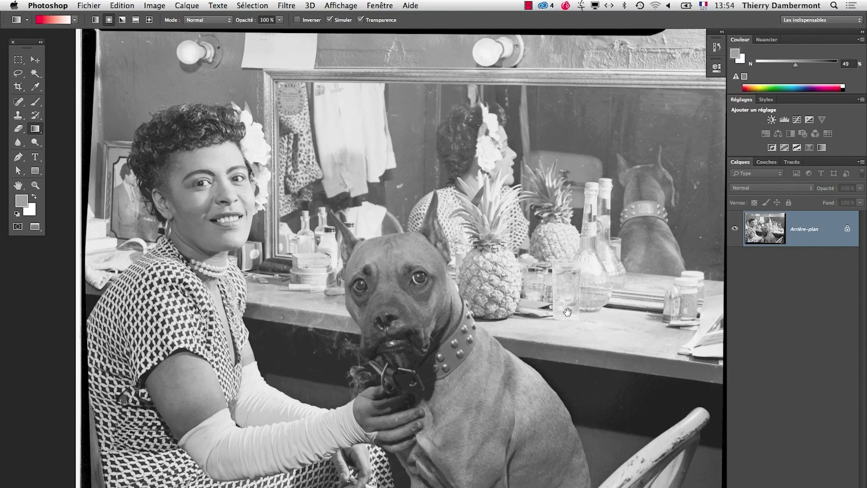
click(230, 199)
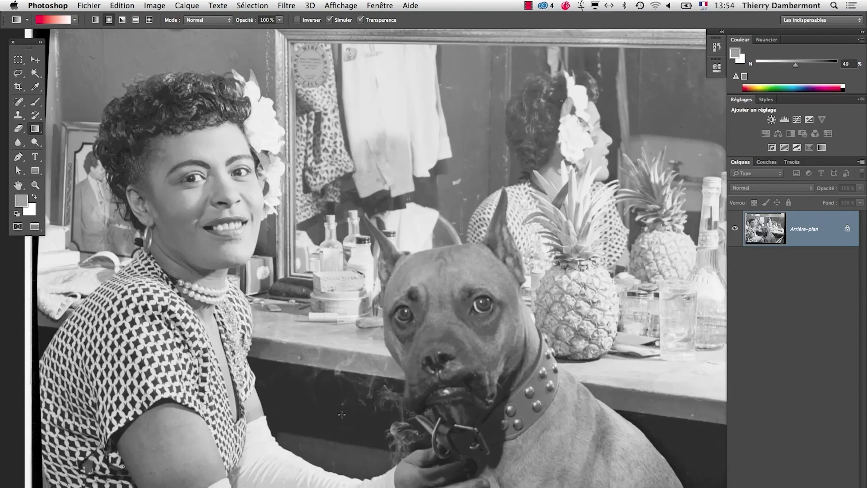
drag(311, 483, 415, 424)
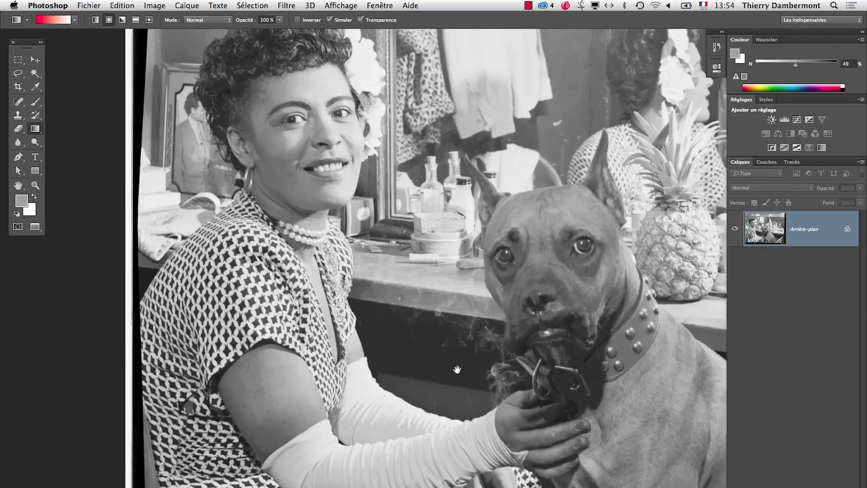
drag(457, 369, 357, 380)
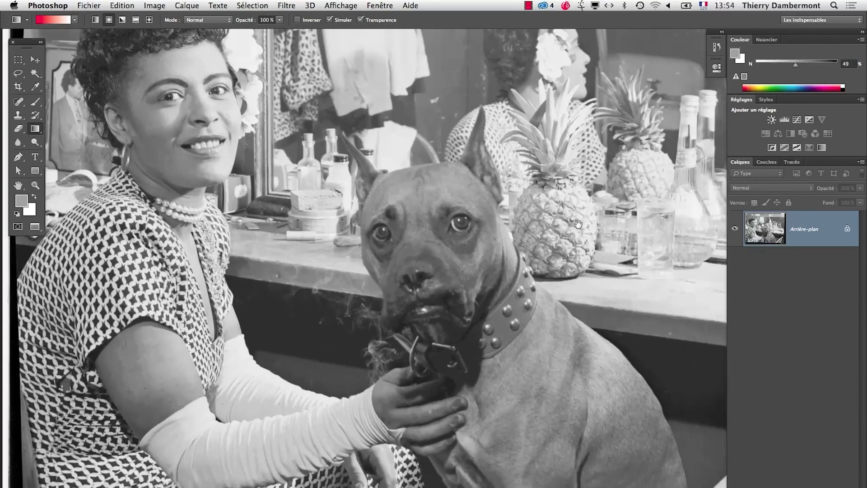
drag(578, 223, 539, 280)
drag(610, 251, 388, 158)
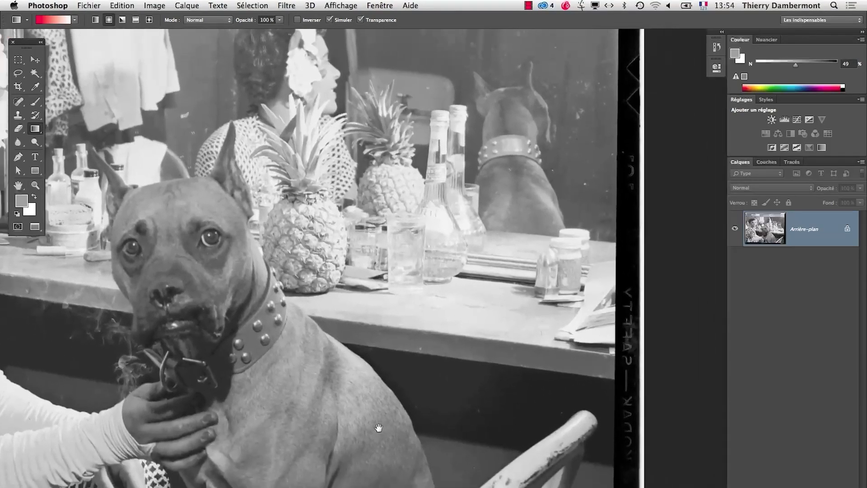
drag(409, 408, 544, 464)
drag(337, 386, 540, 394)
scroll(540, 394, down, 5)
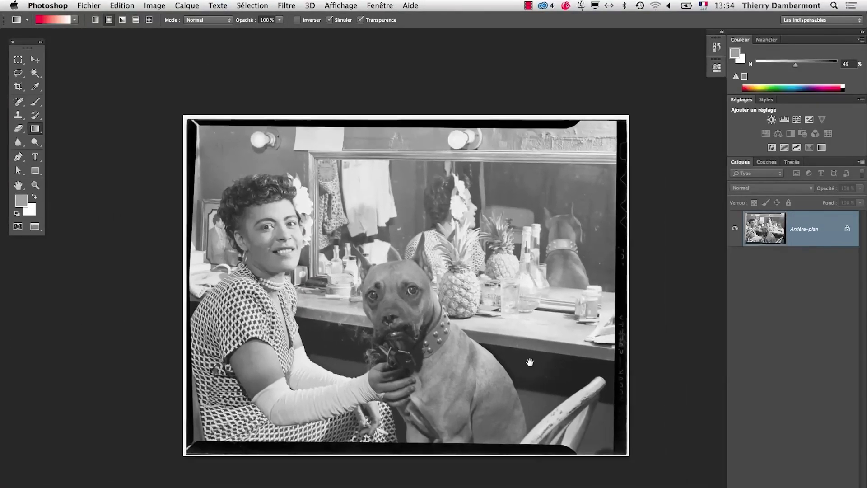
drag(529, 362, 509, 353)
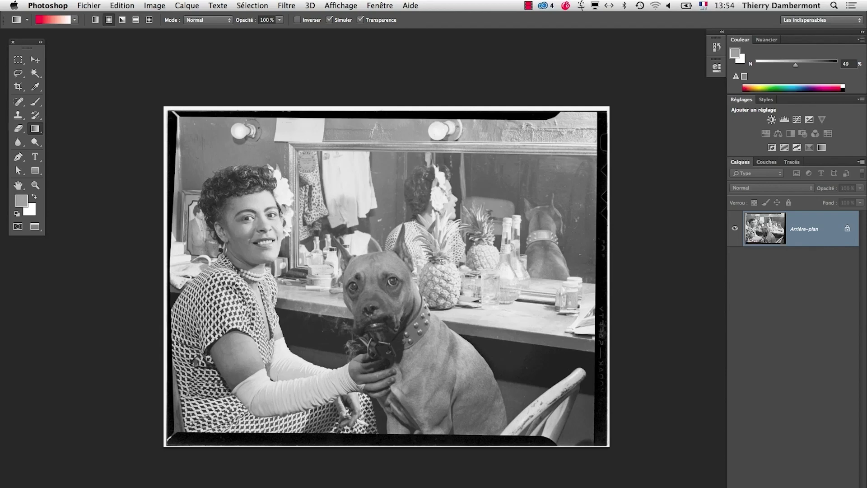
Step: Save a copy of chien-et-artiste in Photoshop format in the PS-jour3 folder
click(77, 6)
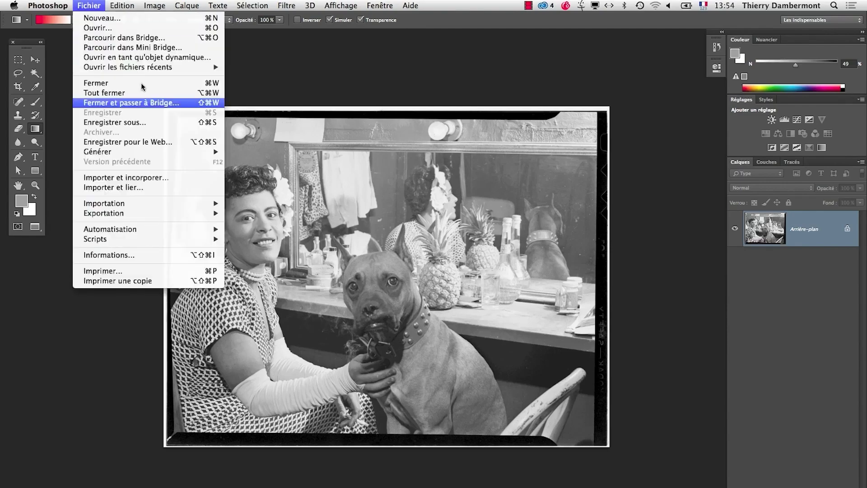
click(382, 161)
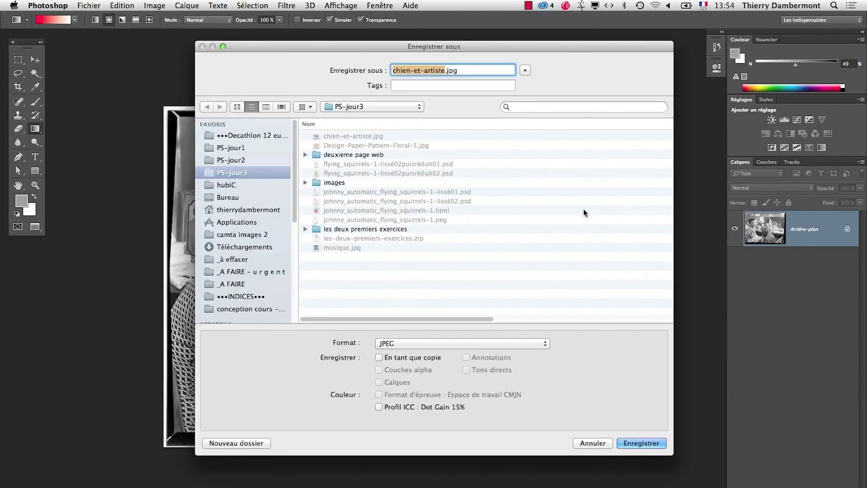
click(401, 344)
click(397, 270)
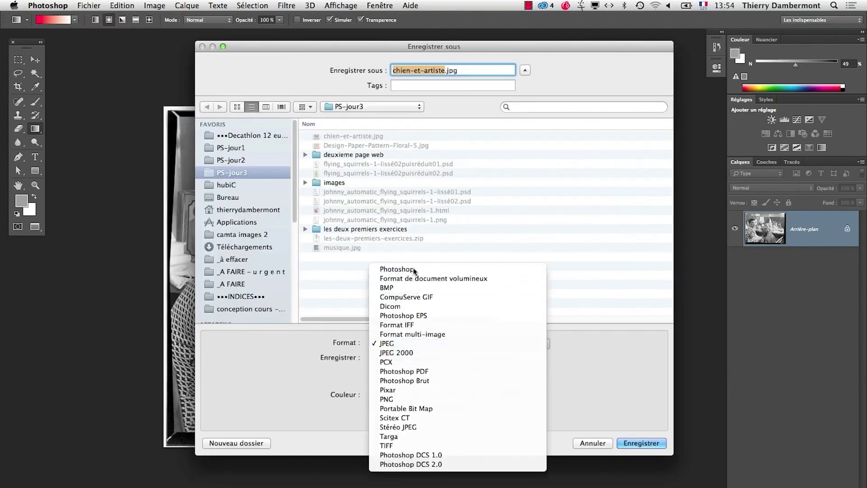
click(649, 444)
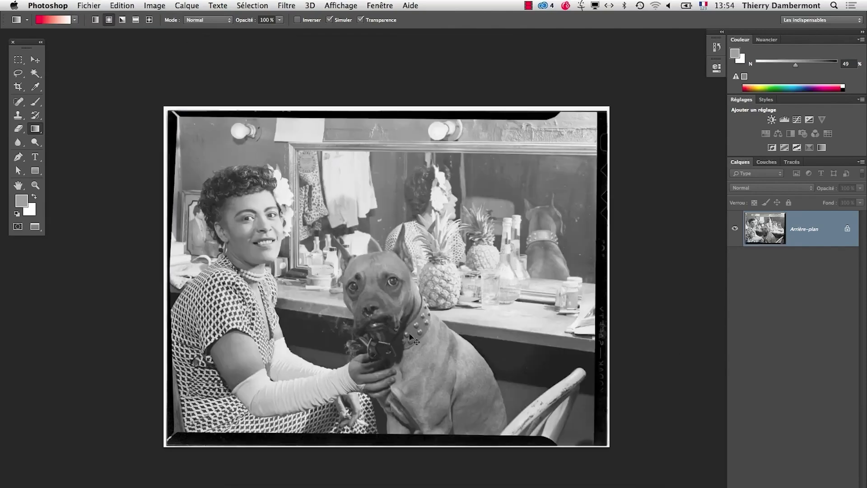
Step: Float the Calques palette enlarged over the photo and collapse the other docked palettes
scroll(346, 297, up, 1)
mouse_move(415, 310)
mouse_down()
mouse_move(403, 301)
mouse_move(419, 317)
mouse_up()
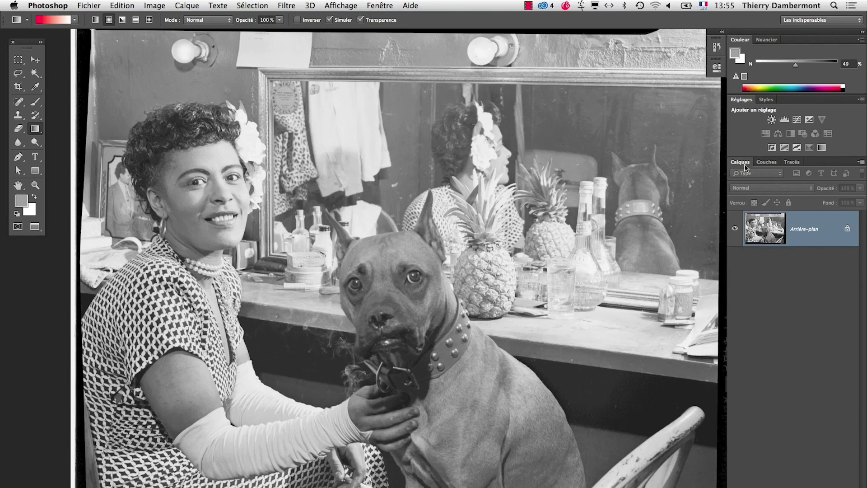
drag(742, 164, 598, 141)
click(862, 31)
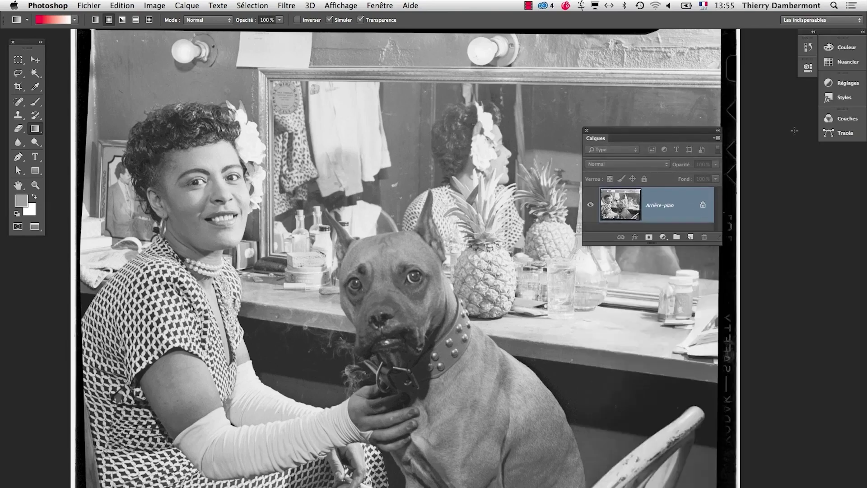
drag(719, 241, 814, 346)
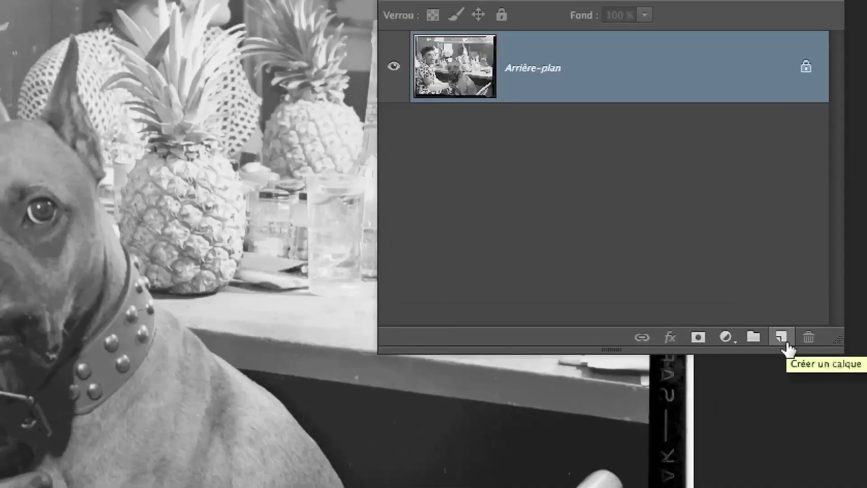
Step: Create a new empty layer above the Arrière-plan layer
click(784, 339)
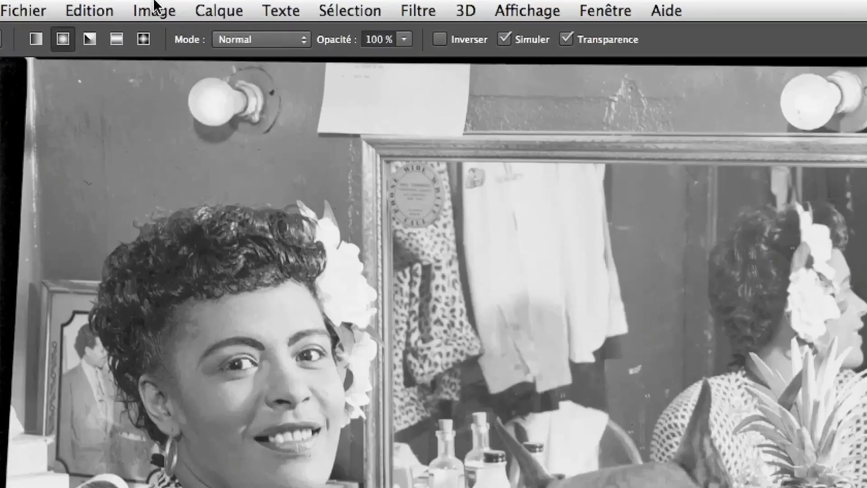
click(154, 8)
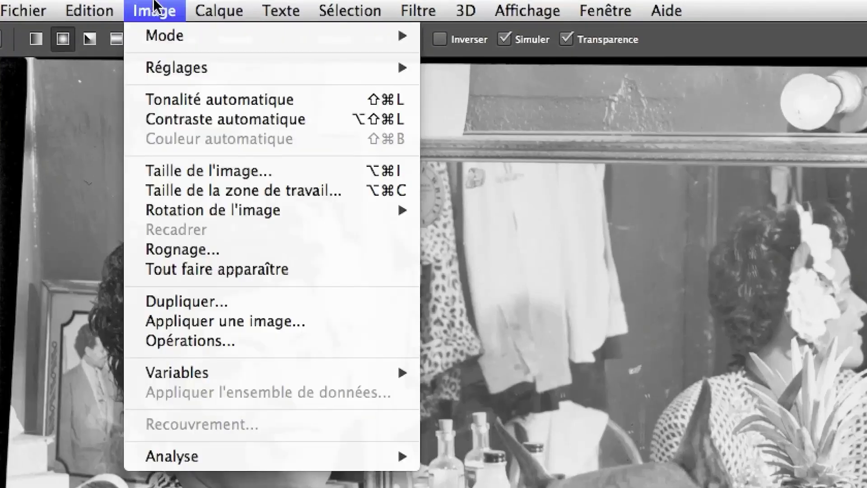
mouse_move(160, 34)
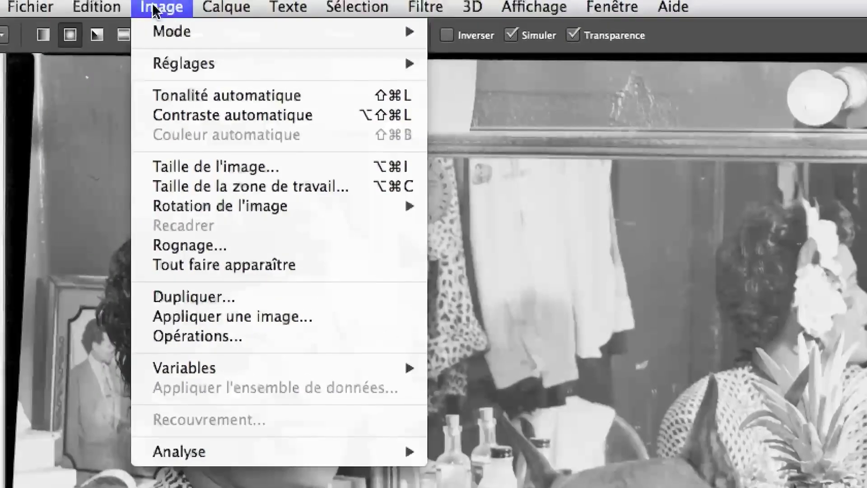
click(153, 7)
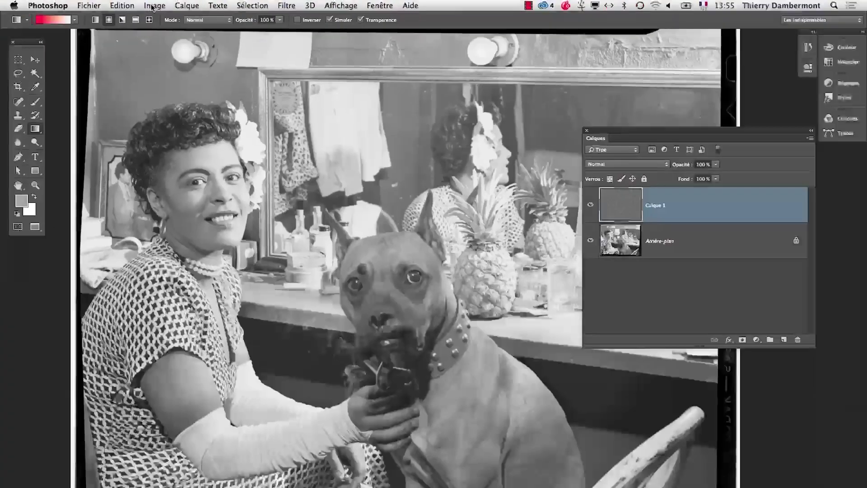
Step: Show the Couches palette as a separate enlarged window over the photo and collapse the Tracés palette
click(379, 6)
click(407, 119)
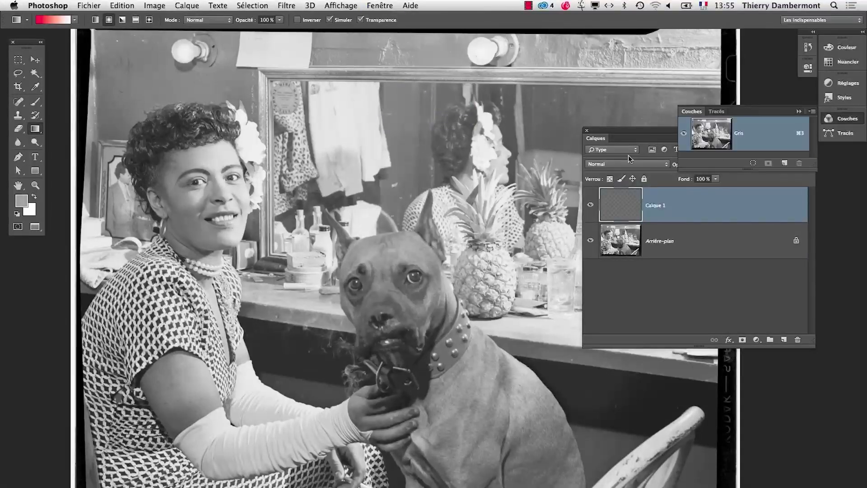
drag(690, 111, 296, 84)
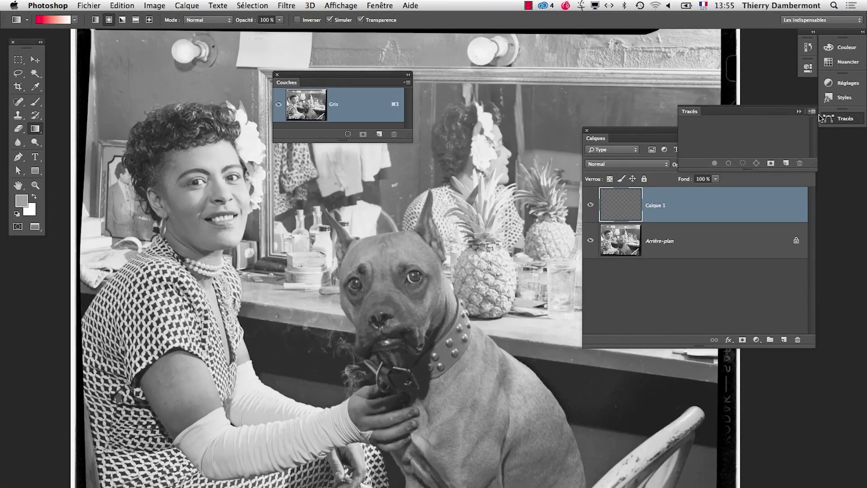
click(798, 111)
drag(409, 140, 455, 270)
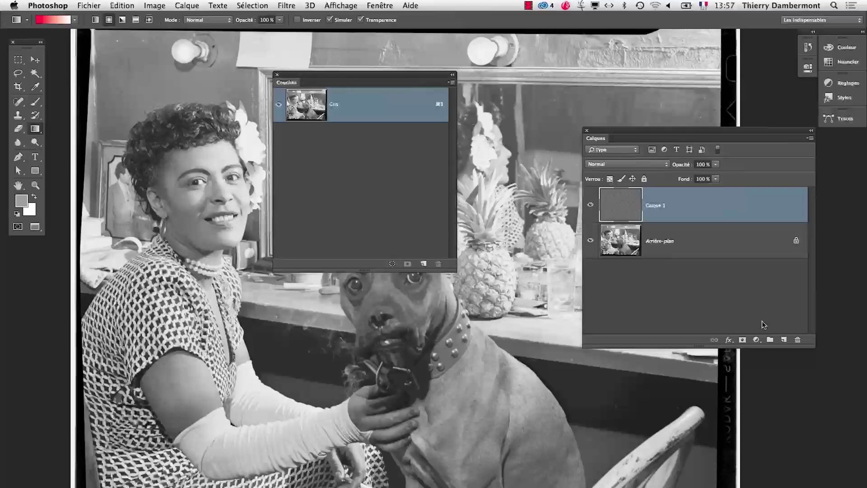
Step: Hide the Couches palette to view the unobstructed photo
click(277, 74)
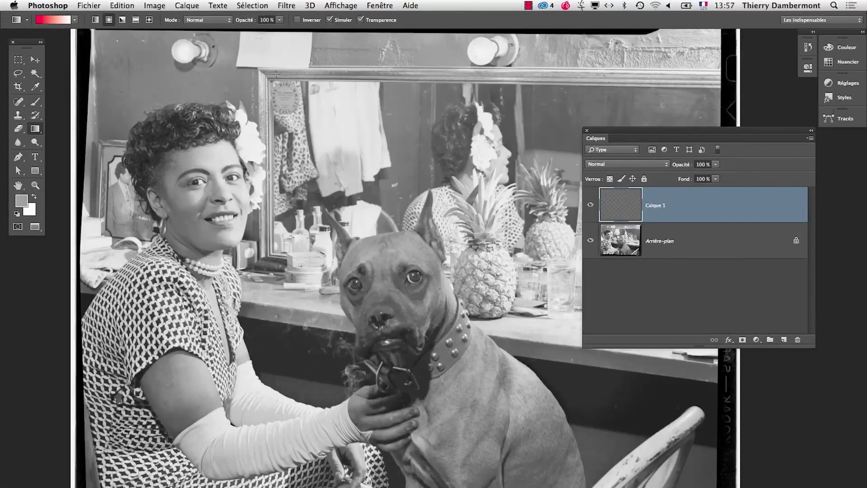
drag(461, 286, 383, 250)
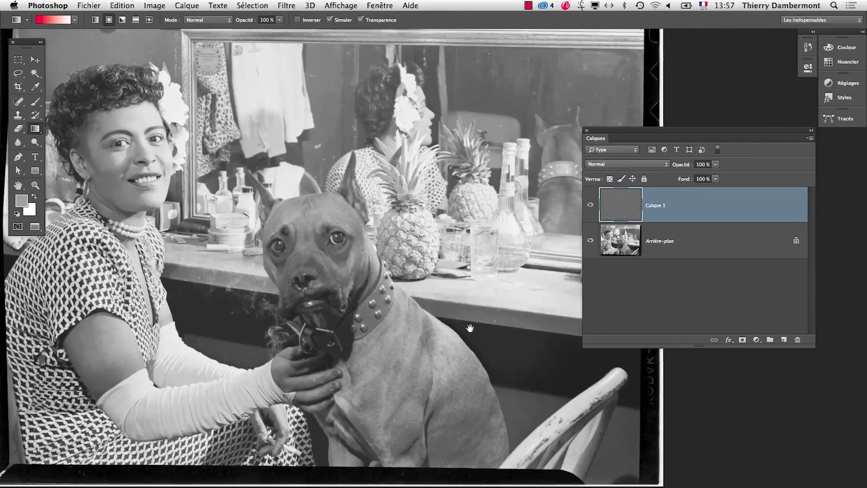
scroll(496, 352, left, 5)
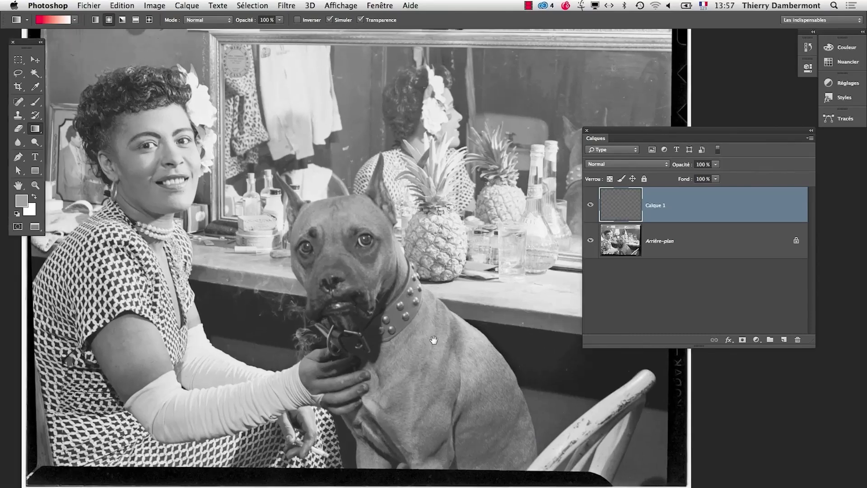
drag(515, 348, 445, 369)
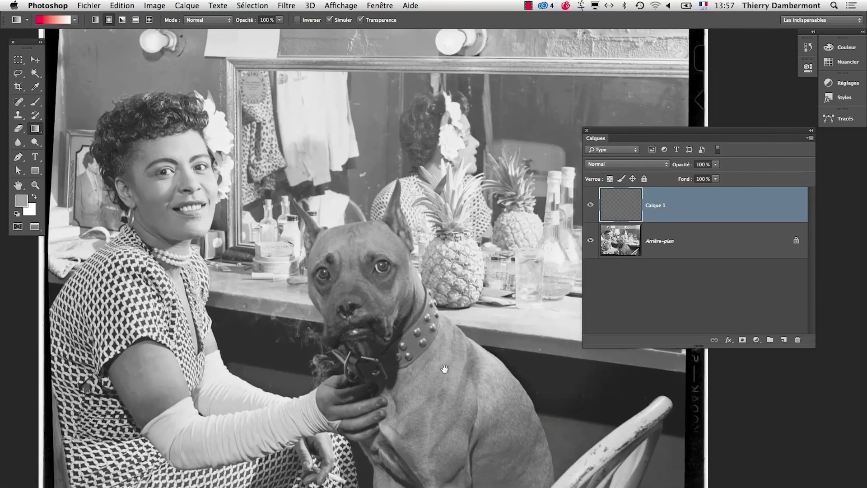
Step: Show the Couches palette again and widen it over the photo
click(382, 5)
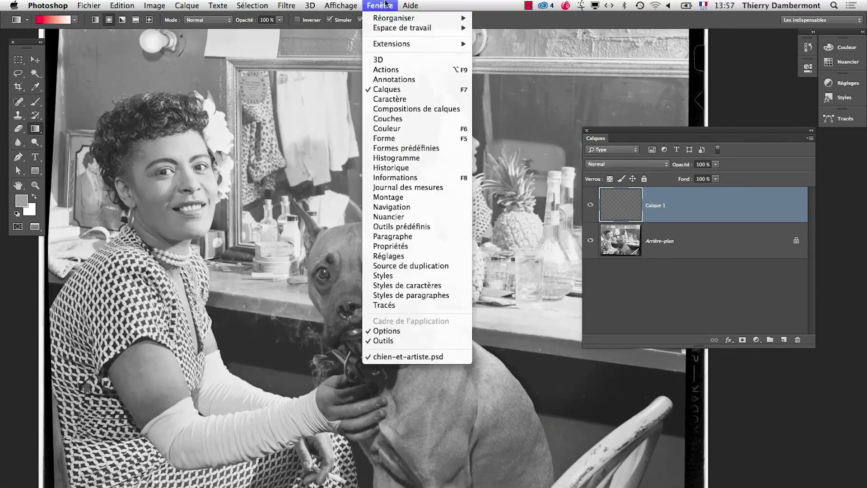
click(388, 118)
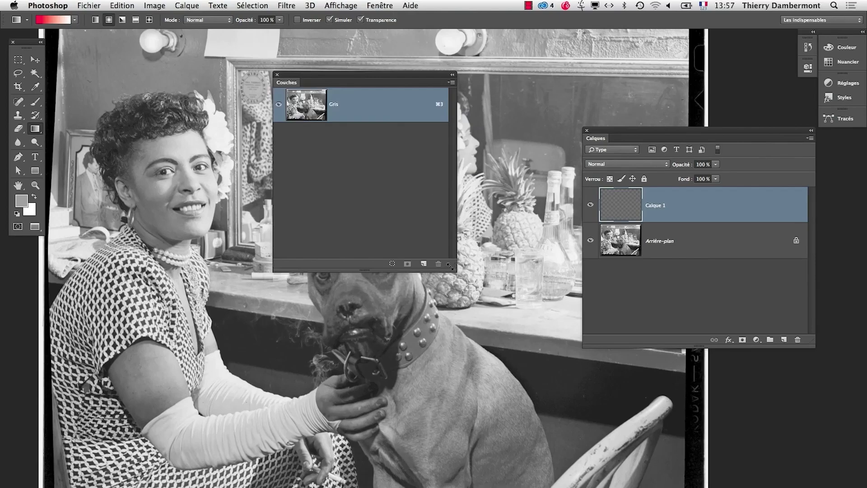
drag(451, 267, 484, 235)
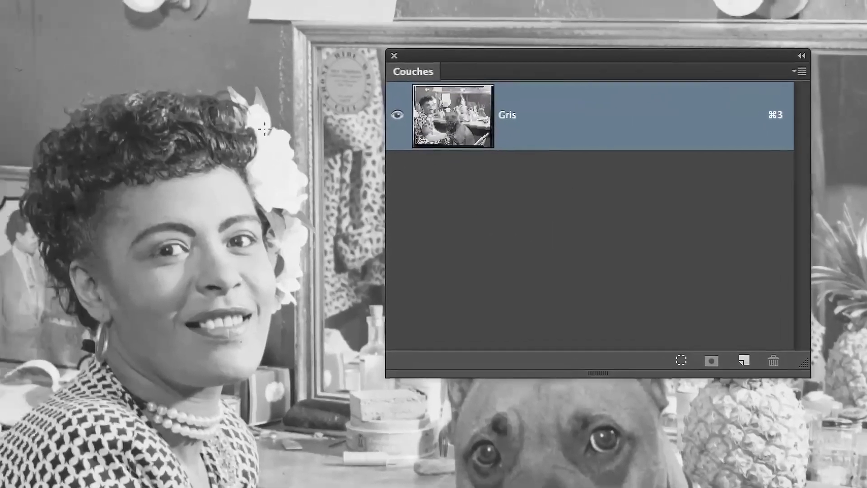
Step: Convert the image to Couleurs RVB mode without flattening the layers
click(228, 11)
mouse_move(216, 18)
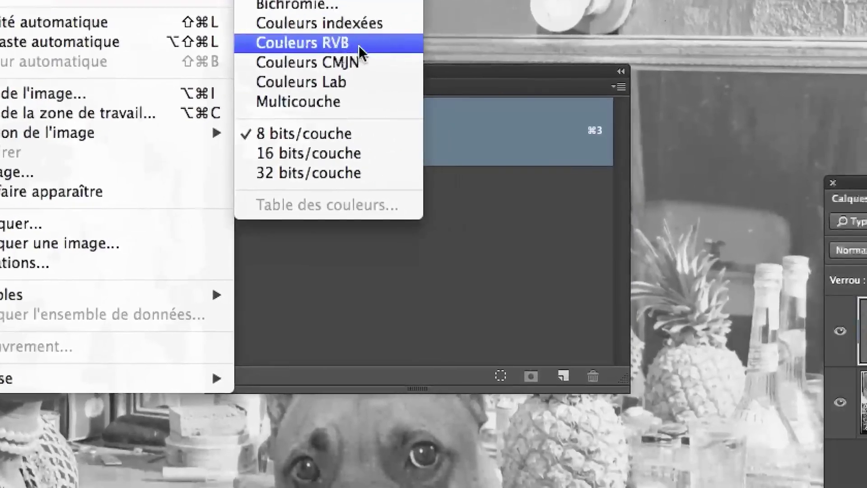
click(358, 45)
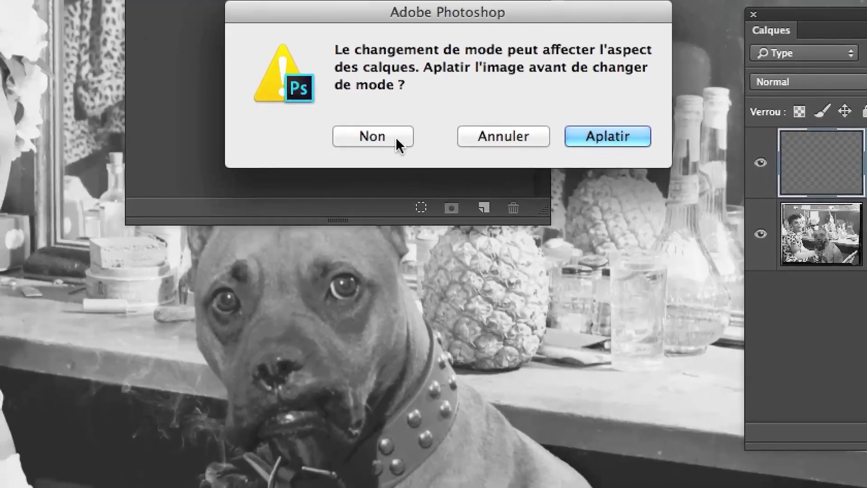
click(260, 173)
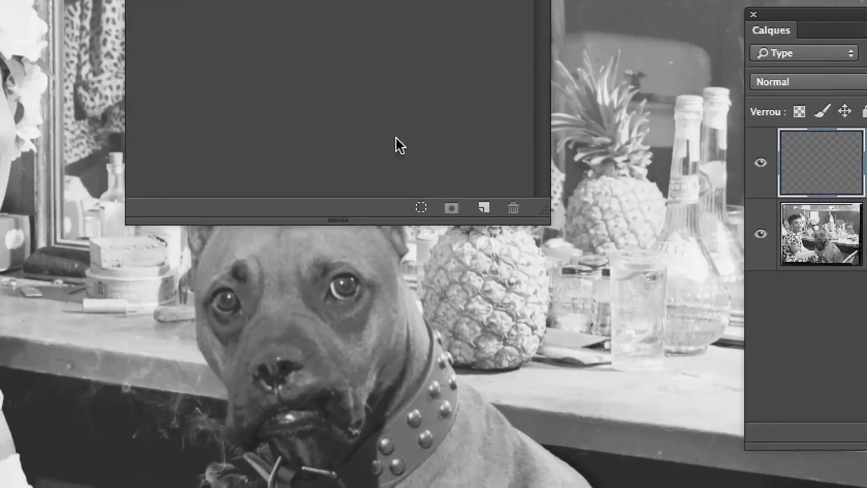
click(830, 158)
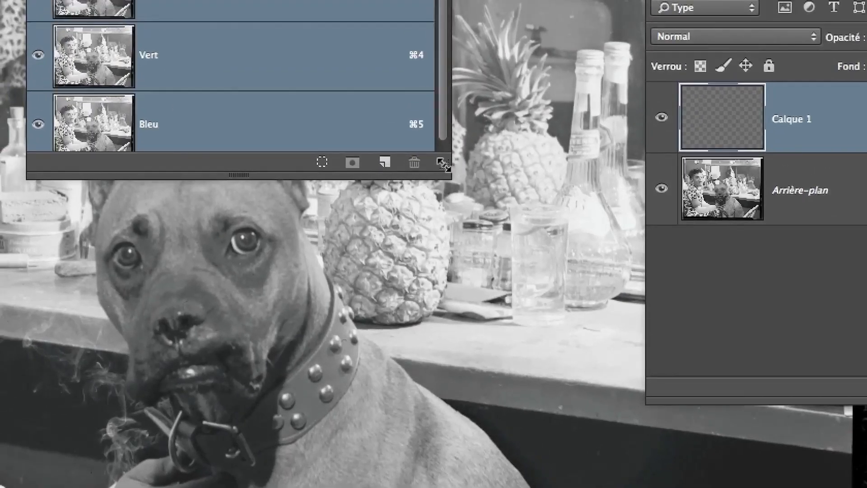
Step: Resize the Couches palette to fit the RVB, Rouge, Vert and Bleu channels
drag(443, 165, 444, 186)
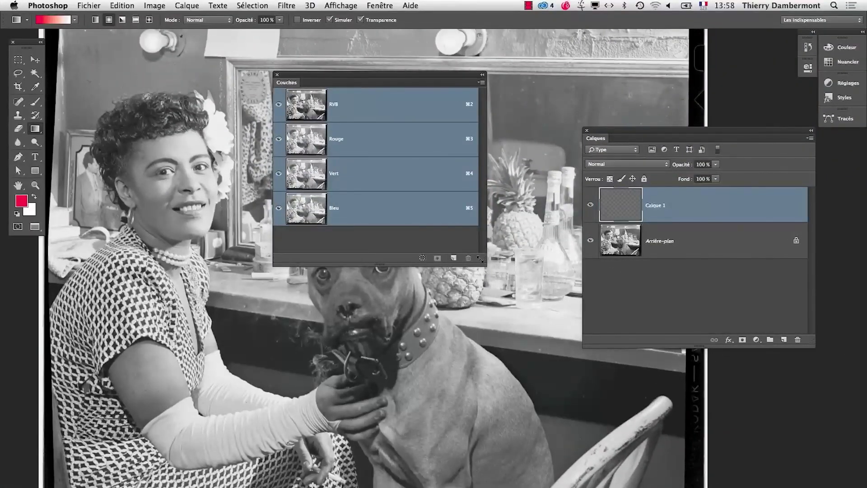
drag(484, 263, 455, 278)
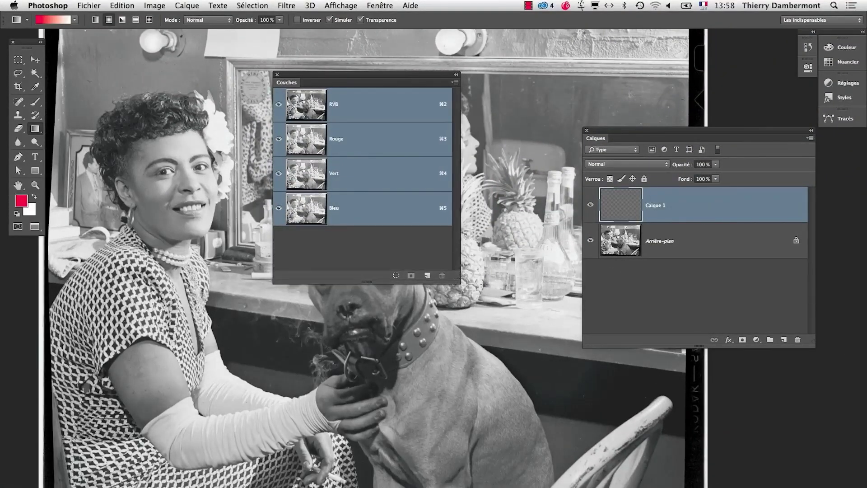
Step: Move the Couches palette below the Calques palette and select the Arrière-plan layer
drag(386, 72, 729, 387)
click(673, 249)
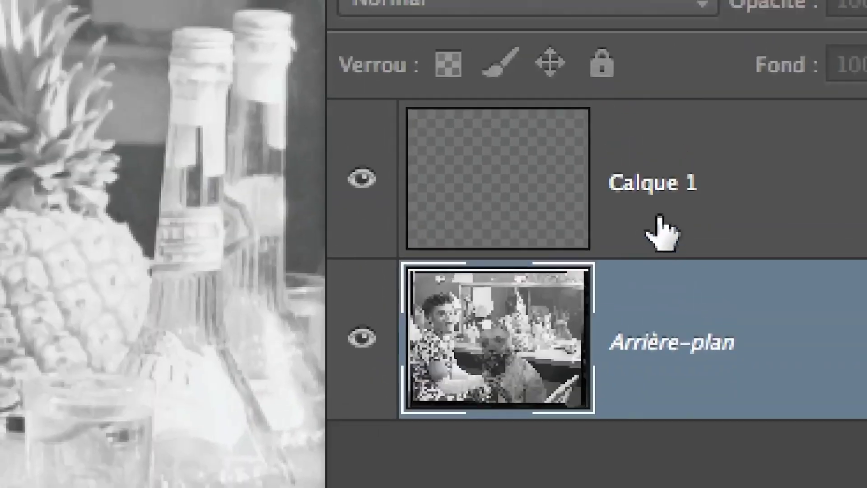
click(582, 76)
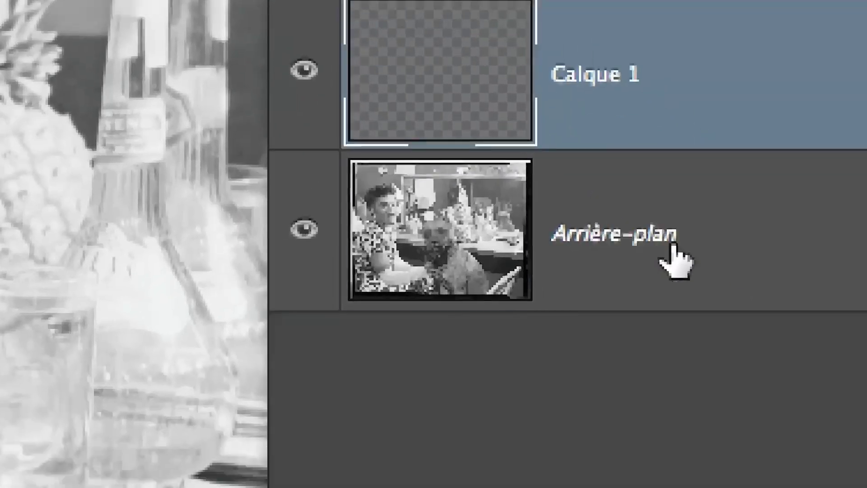
click(675, 259)
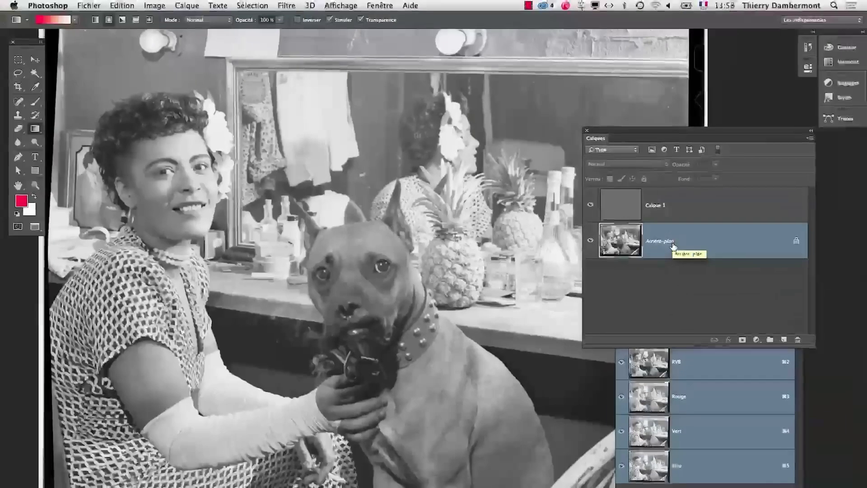
Step: Add a Niveaux adjustment layer directly above the Arrière-plan layer, keeping Normal mode and 100 % opacity
key(super+0)
drag(540, 324, 508, 323)
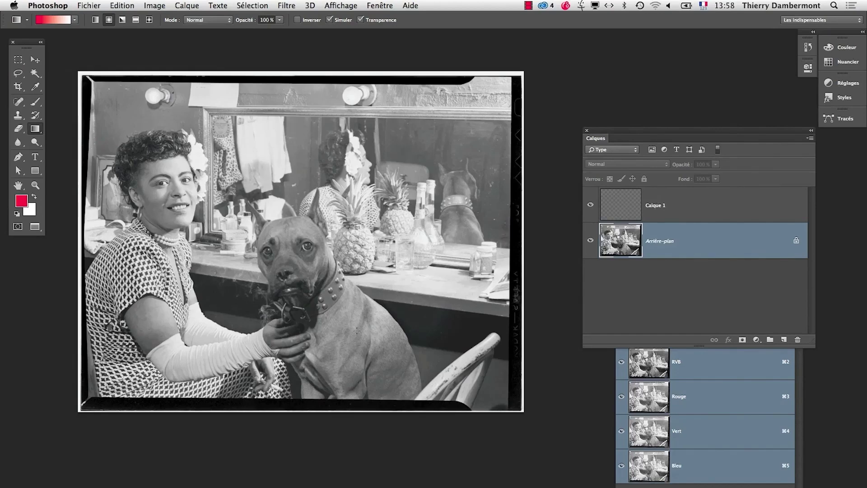
click(179, 6)
mouse_move(209, 110)
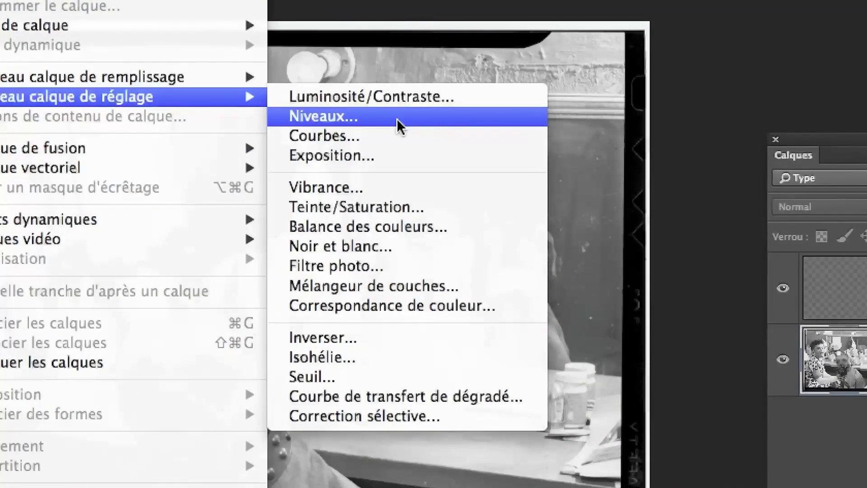
click(397, 120)
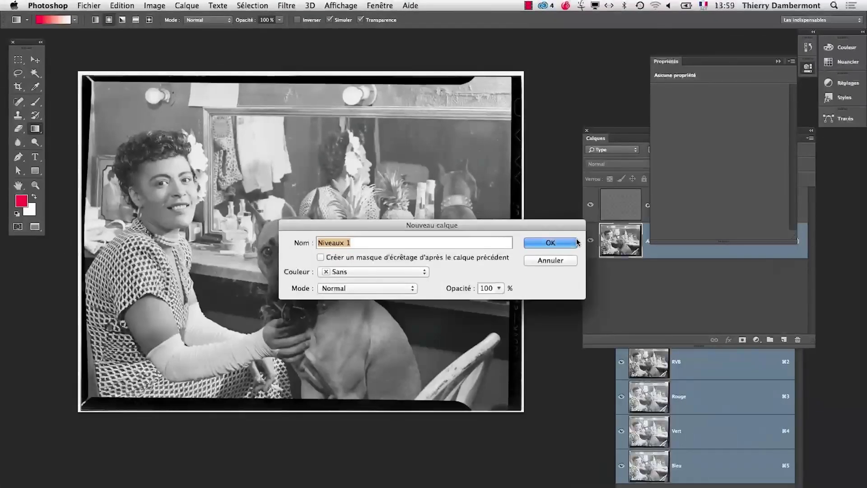
click(550, 242)
Step: Arrange the Propriétés palette and toolbox clear of the photo, and narrow and collapse the Calques palette below it
drag(613, 134, 420, 175)
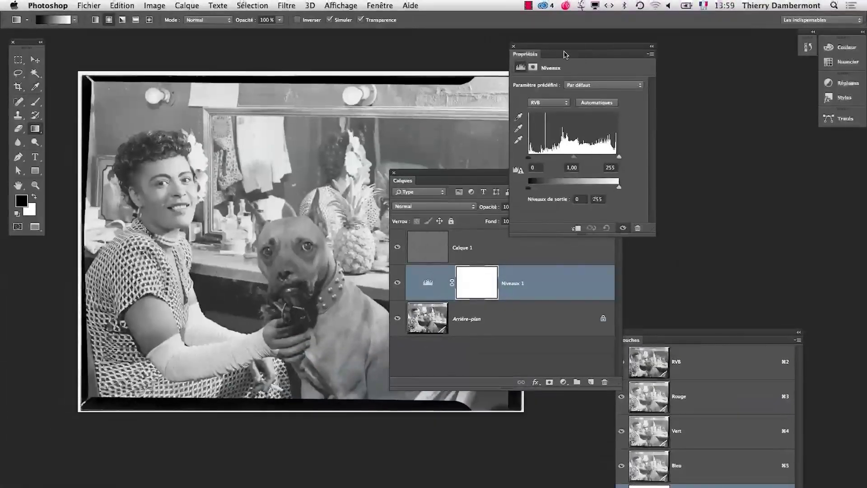
drag(563, 54, 673, 45)
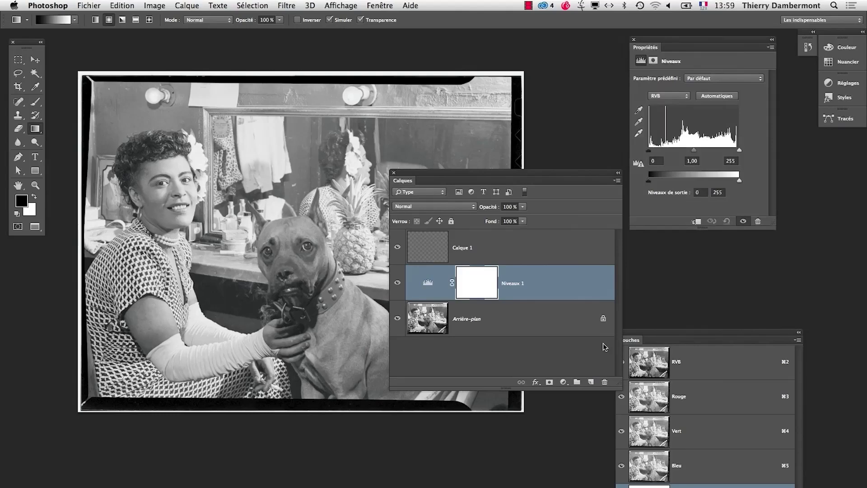
drag(619, 389, 545, 399)
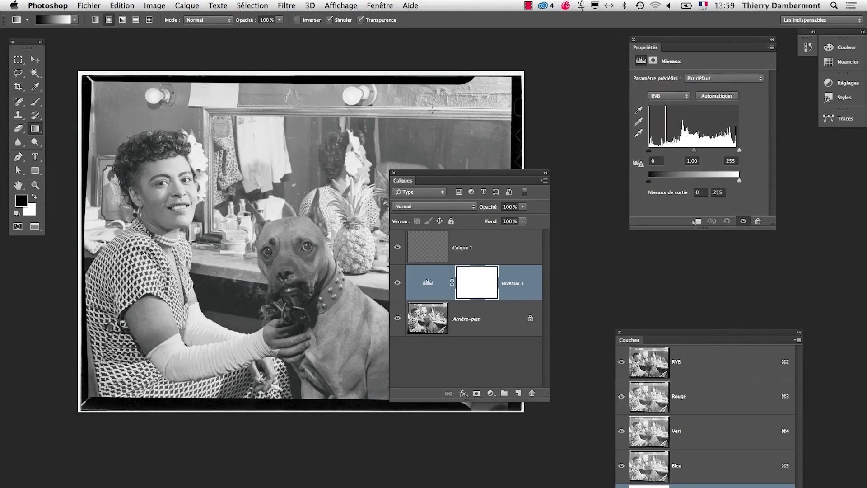
drag(435, 176, 358, 429)
double_click(356, 437)
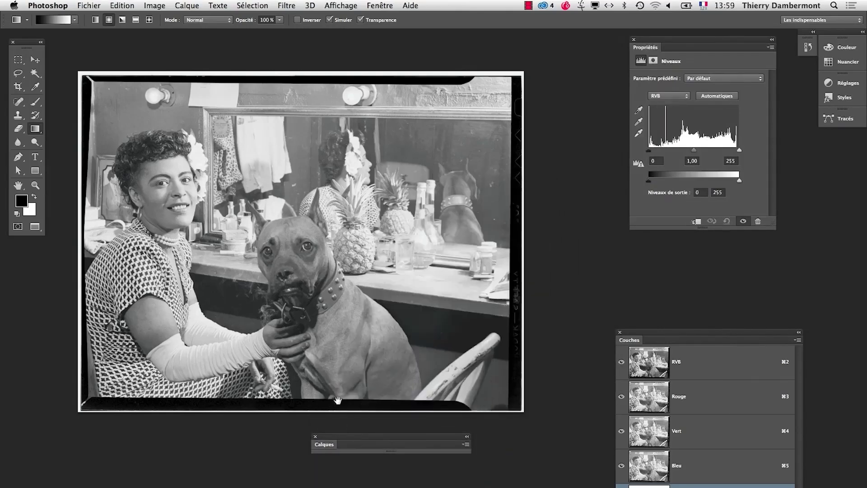
drag(304, 343, 415, 295)
drag(338, 440, 199, 459)
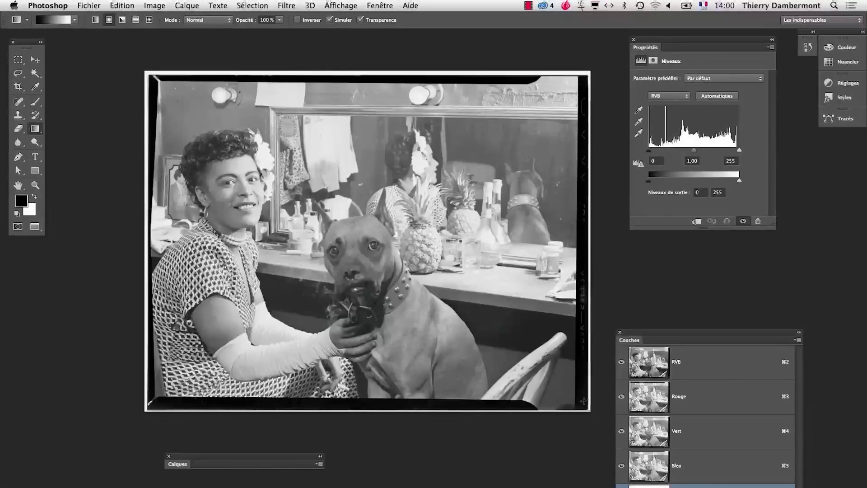
drag(505, 362, 471, 345)
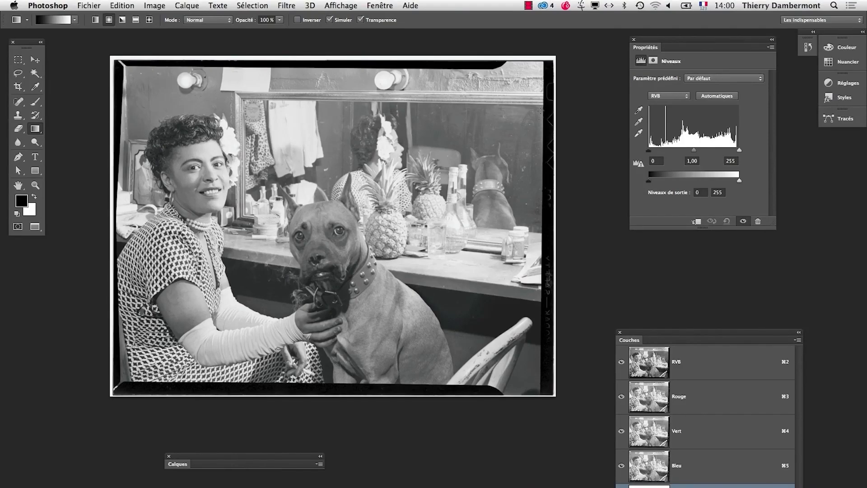
drag(28, 46, 49, 68)
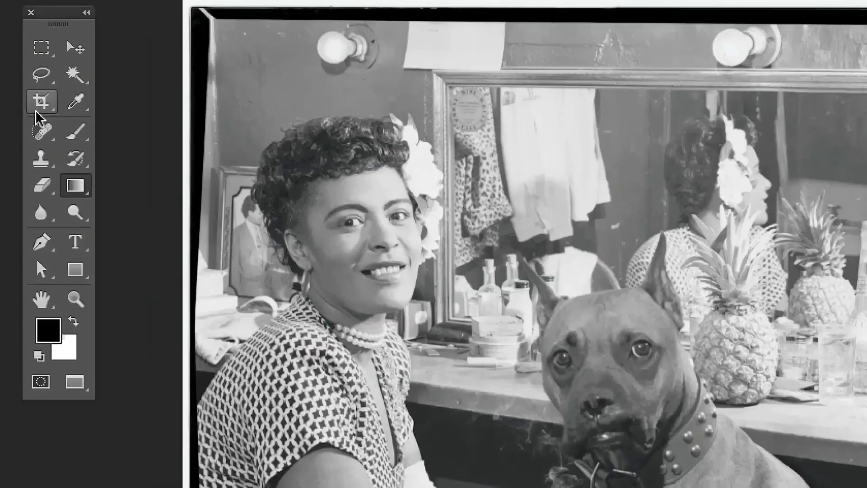
Step: Activate the Crop tool with Supprimer les pixels rognés turned off
click(36, 112)
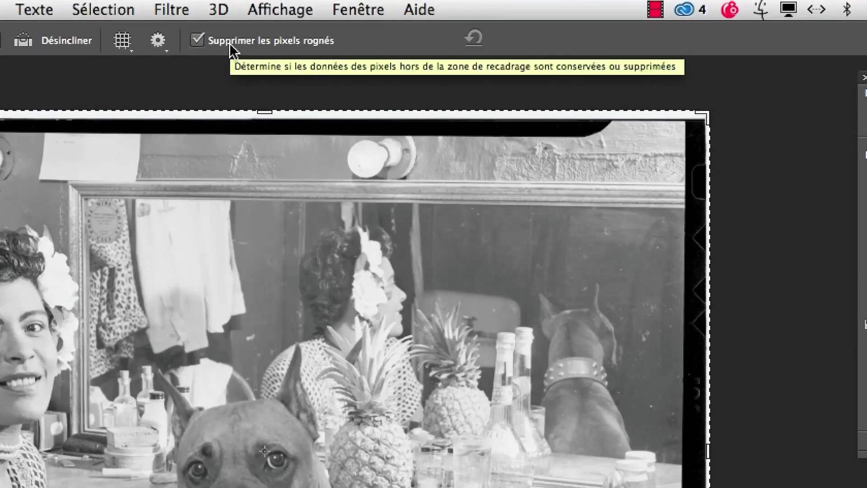
click(229, 42)
click(230, 43)
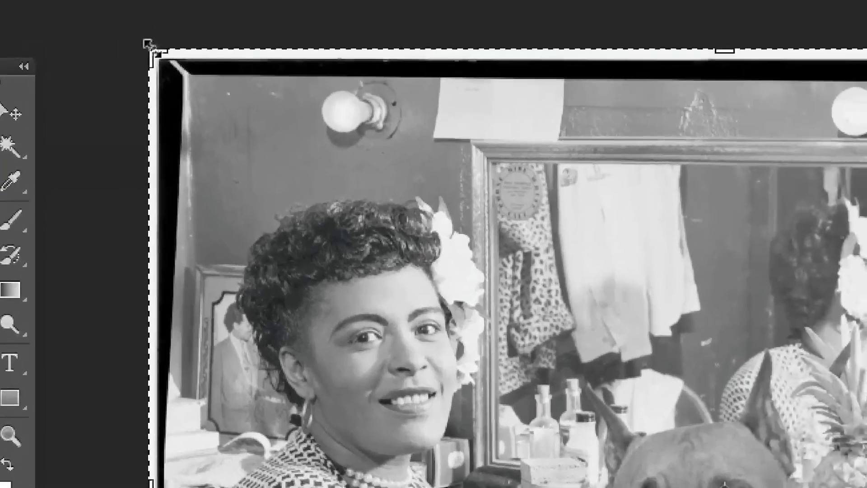
Step: Crop the photo to exclude the white edge and black film border on all sides
drag(147, 45, 162, 58)
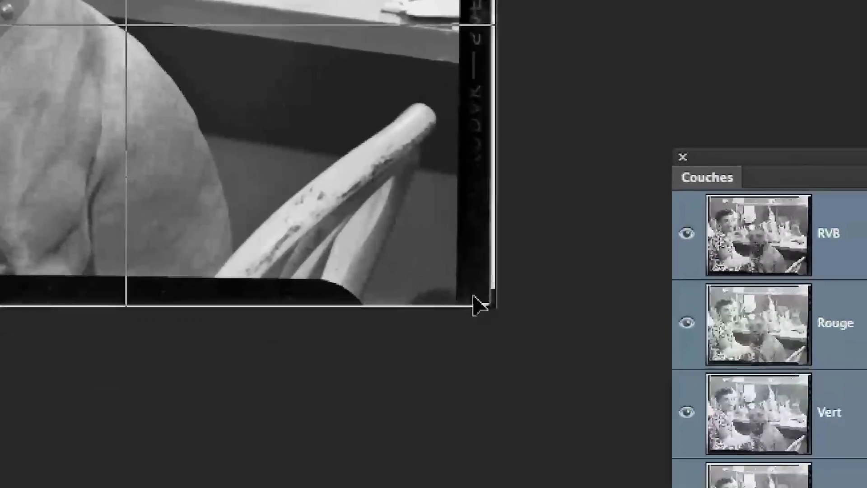
drag(479, 298, 469, 285)
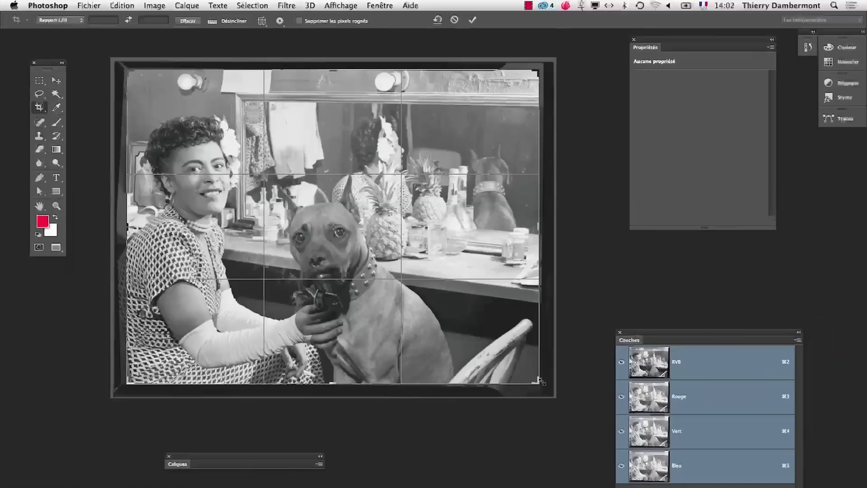
drag(540, 384, 534, 379)
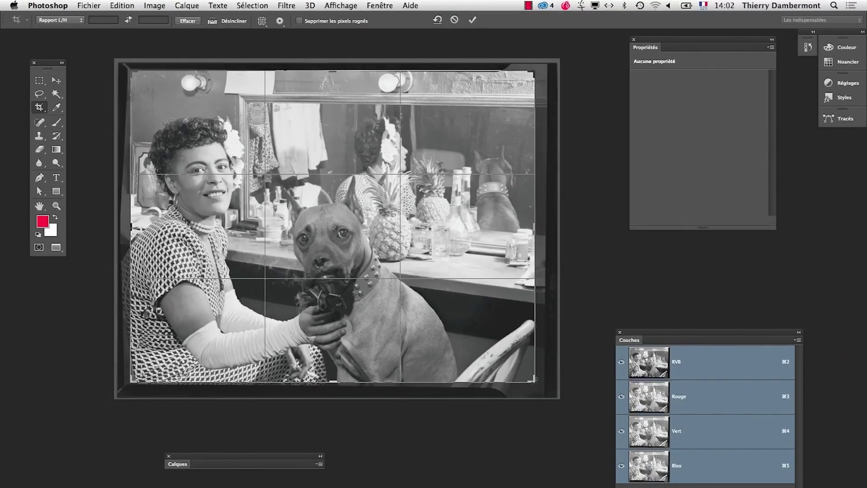
click(472, 21)
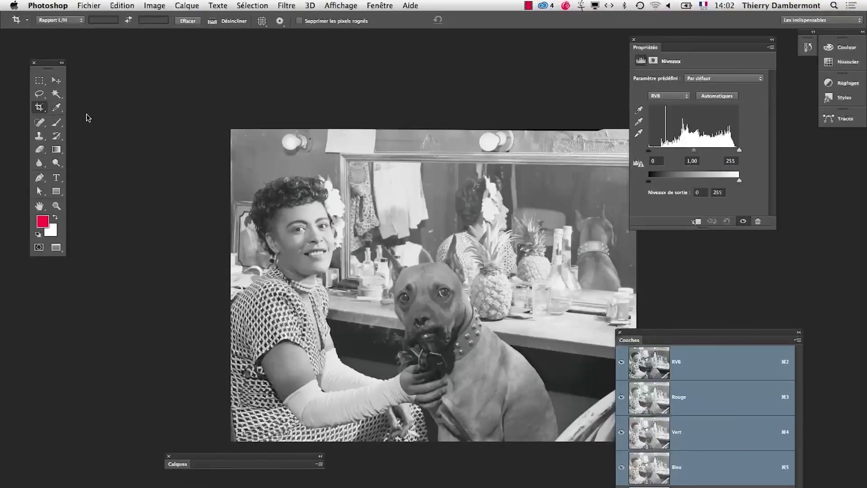
Step: Crop the photo's upper edge slightly more to remove the remaining black strip
click(42, 109)
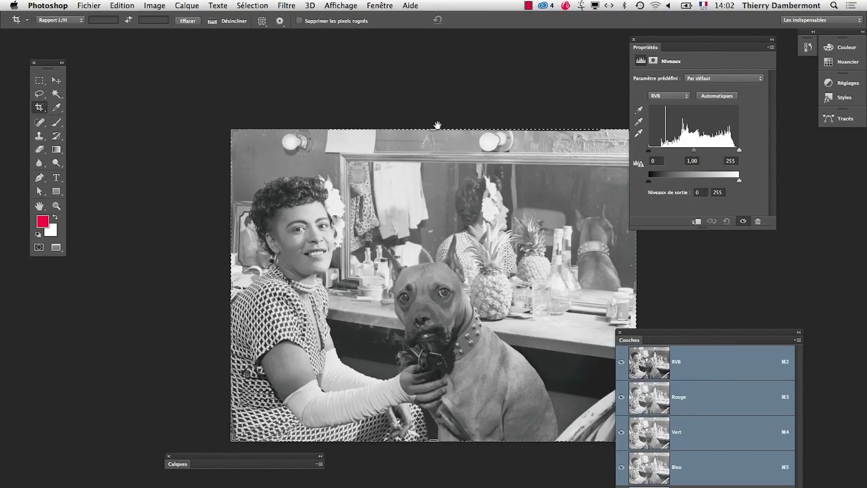
drag(437, 125, 360, 141)
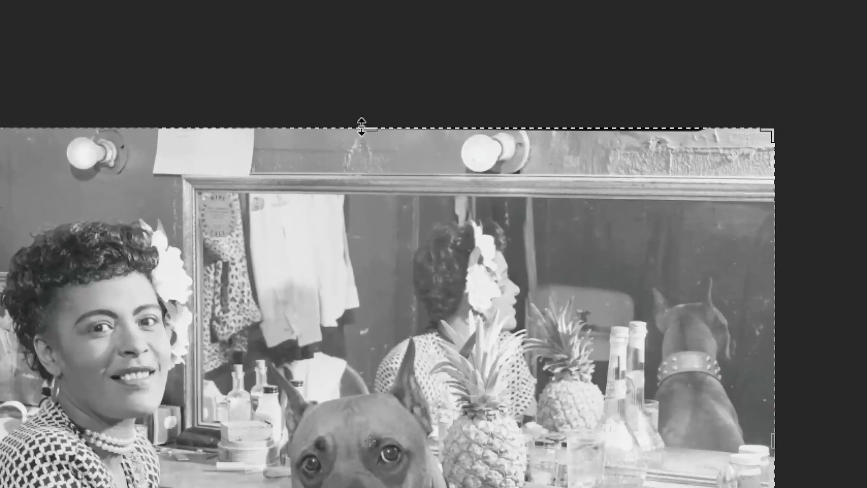
drag(361, 127, 368, 132)
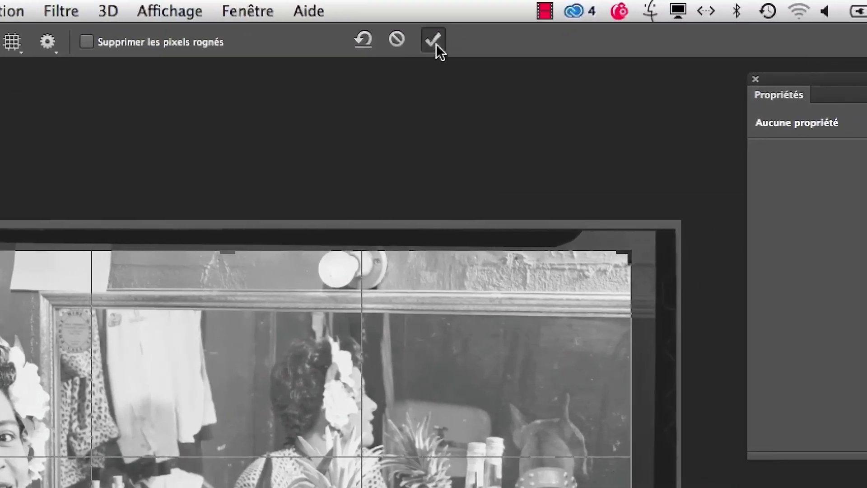
click(433, 41)
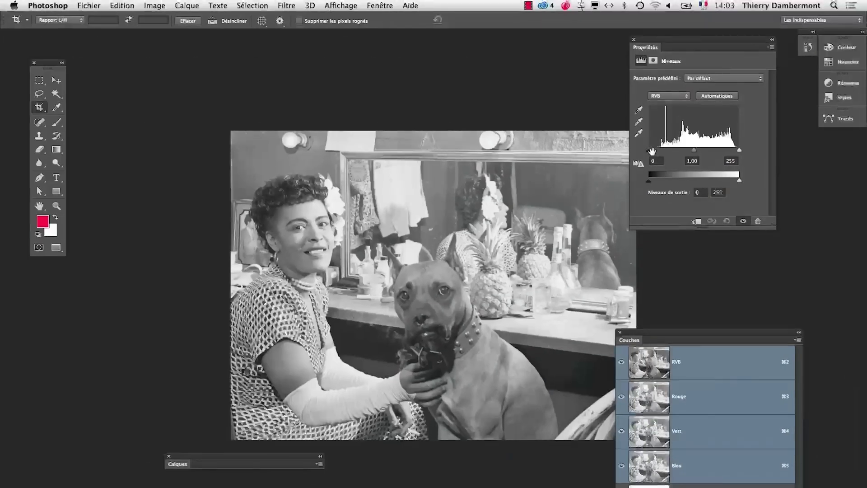
Step: Set the Niveaux adjustment's black input level to 29 and its white input level to 243
drag(476, 224, 346, 176)
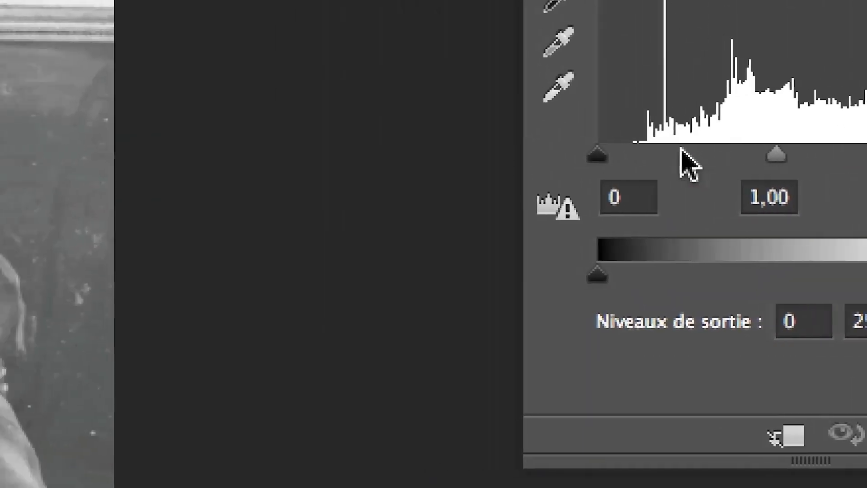
drag(661, 151, 680, 153)
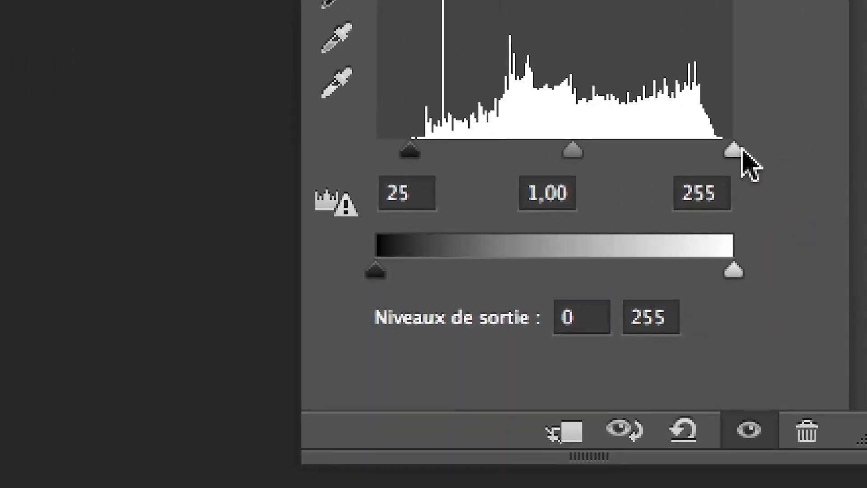
drag(740, 152, 726, 152)
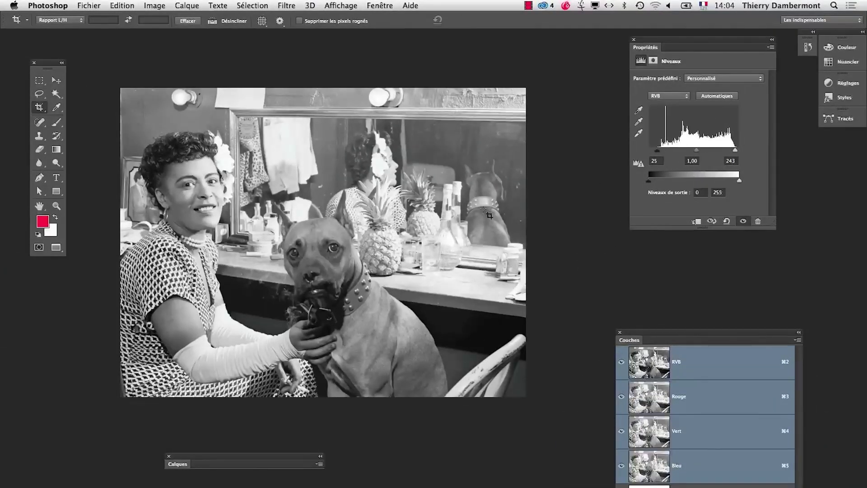
mouse_move(657, 151)
mouse_down()
mouse_move(642, 152)
mouse_move(653, 152)
mouse_up()
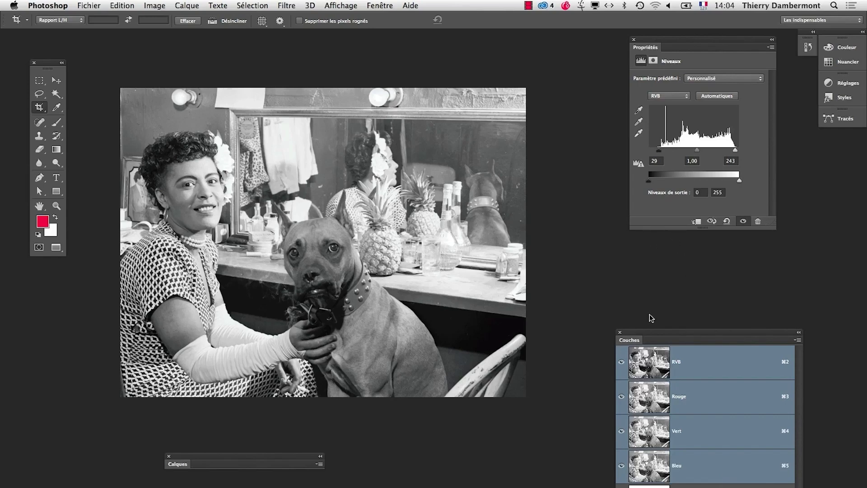
Step: Expand the Calques palette over the photo and toggle the Niveaux 1 layer's visibility to compare before and after
drag(190, 461, 567, 110)
click(449, 145)
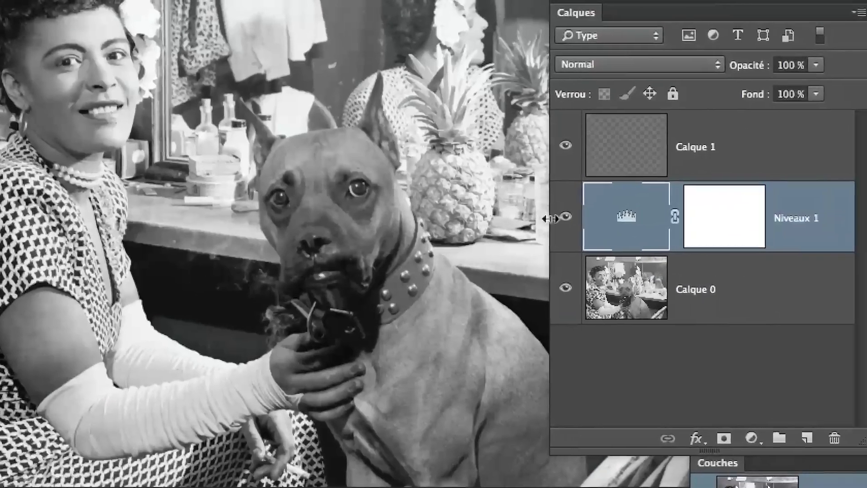
click(553, 212)
click(555, 215)
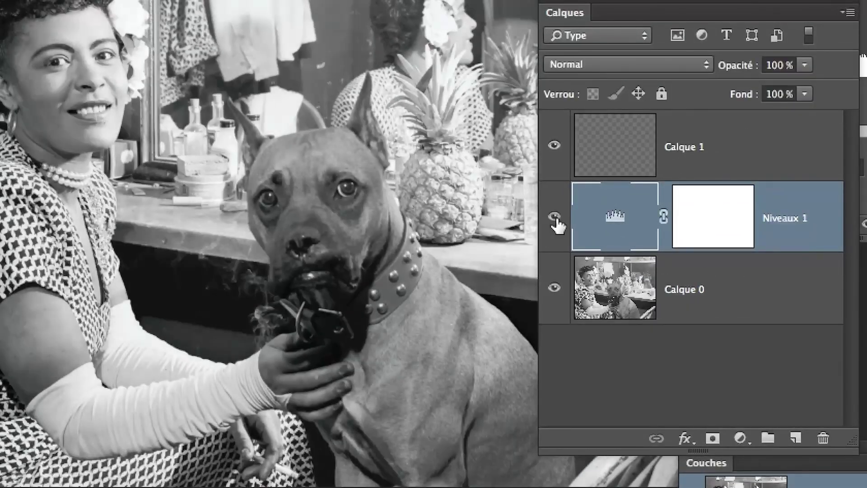
click(554, 218)
click(554, 218)
click(555, 216)
click(555, 218)
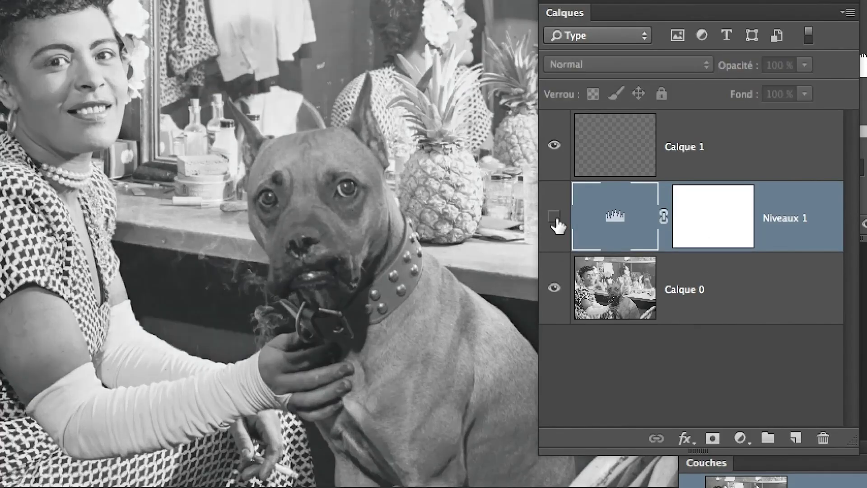
click(554, 218)
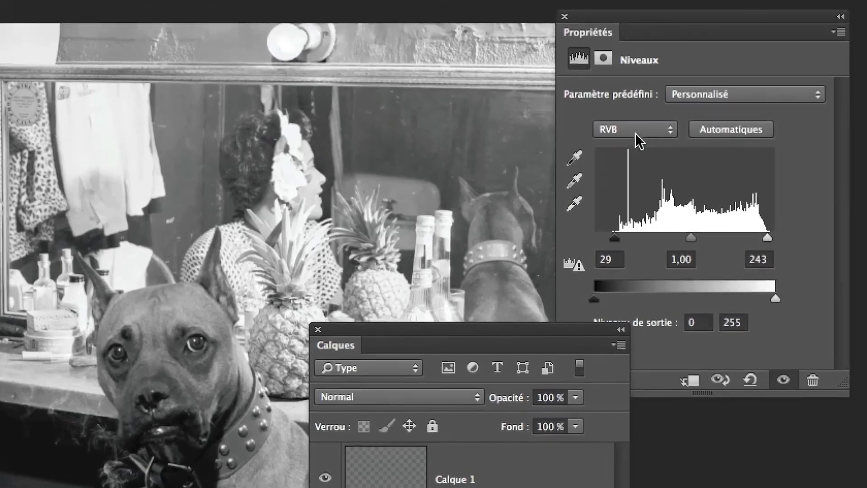
Step: Compare the Niveaux histogram across the Rouge, Vert and Bleu channels and return to the composite RVB channel
click(634, 136)
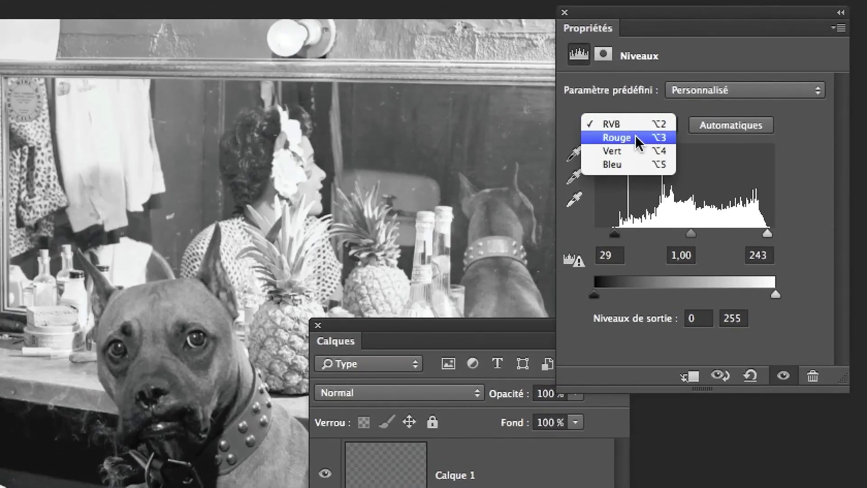
click(635, 137)
click(634, 128)
click(636, 136)
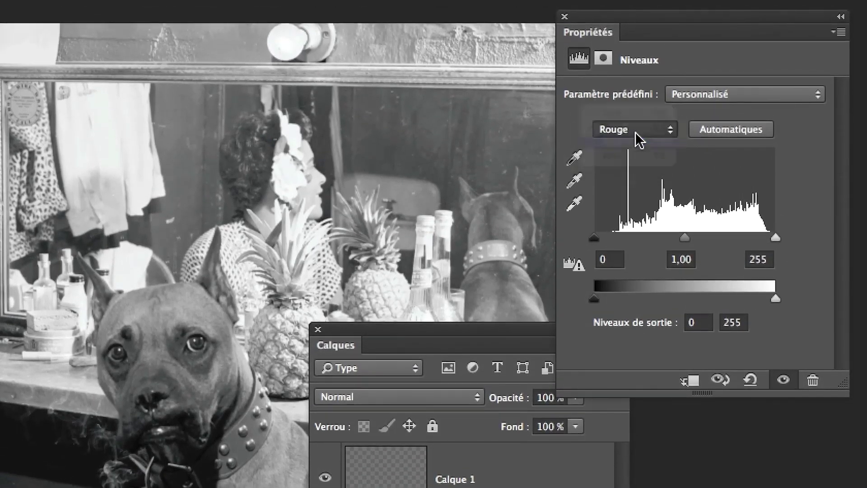
click(635, 127)
click(637, 143)
click(635, 133)
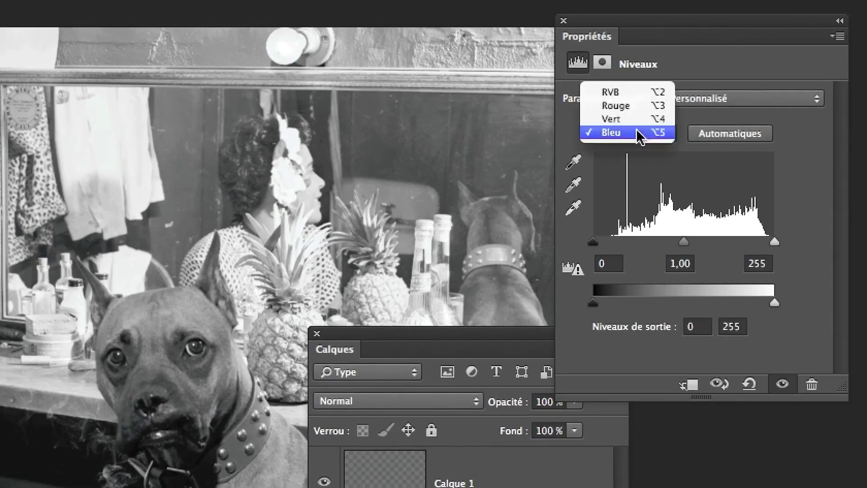
click(636, 126)
click(637, 133)
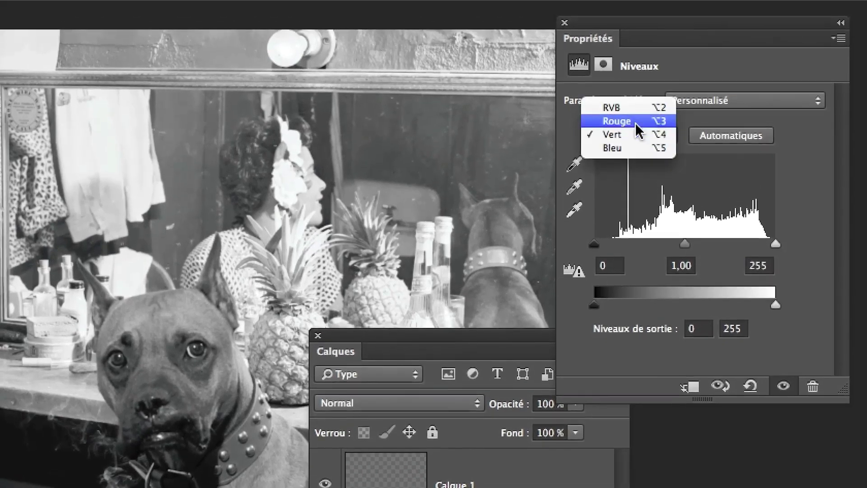
click(635, 125)
click(635, 131)
click(635, 123)
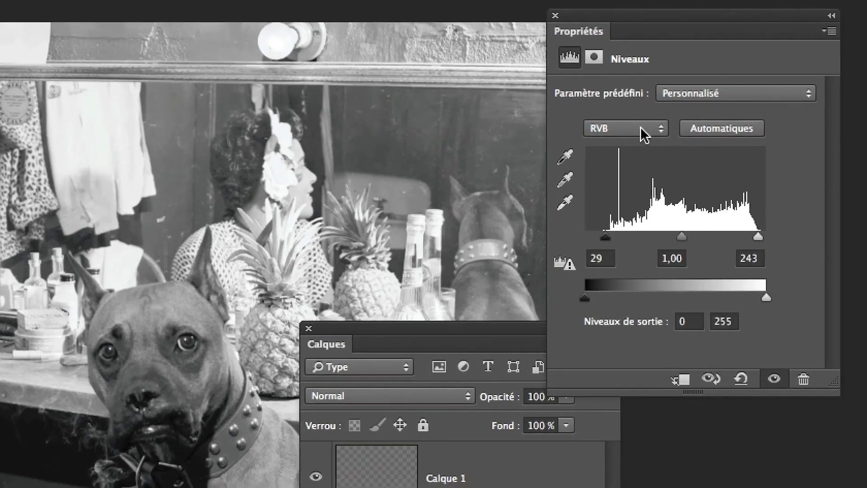
click(652, 136)
click(641, 139)
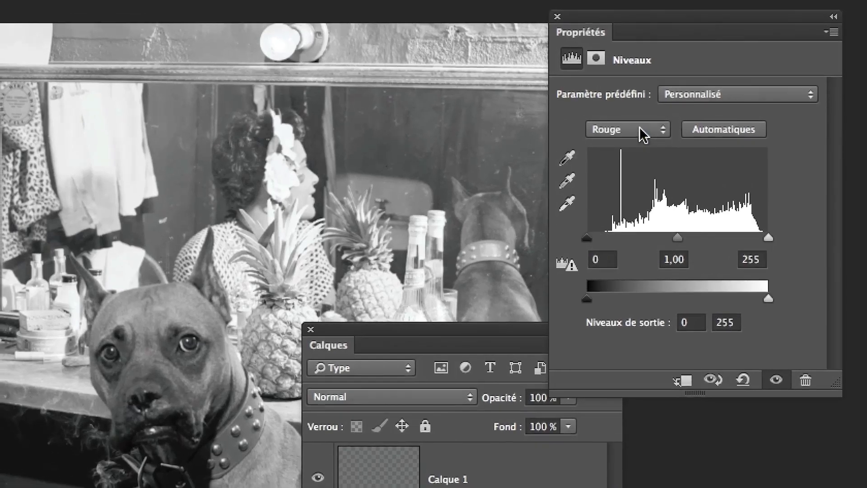
click(636, 128)
click(641, 137)
click(638, 136)
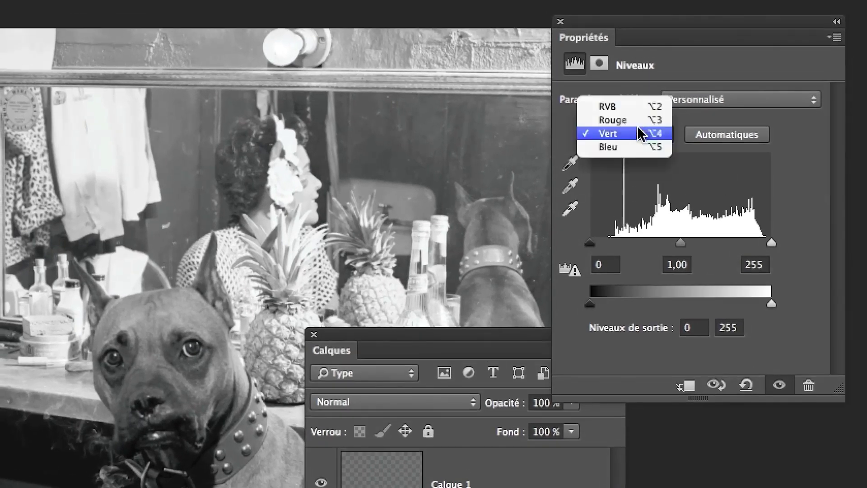
click(637, 97)
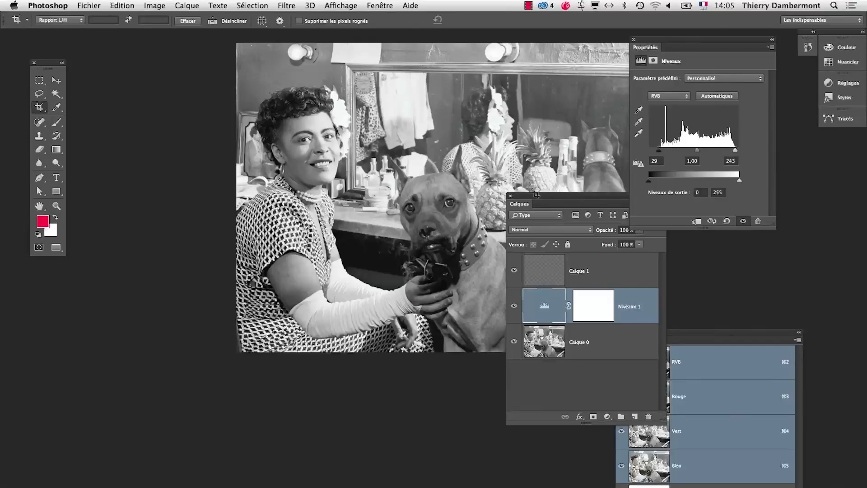
Step: Move the Calques palette off the photo, raise the Couches palette and enlarge it to show every channel and the mask
drag(535, 197, 177, 309)
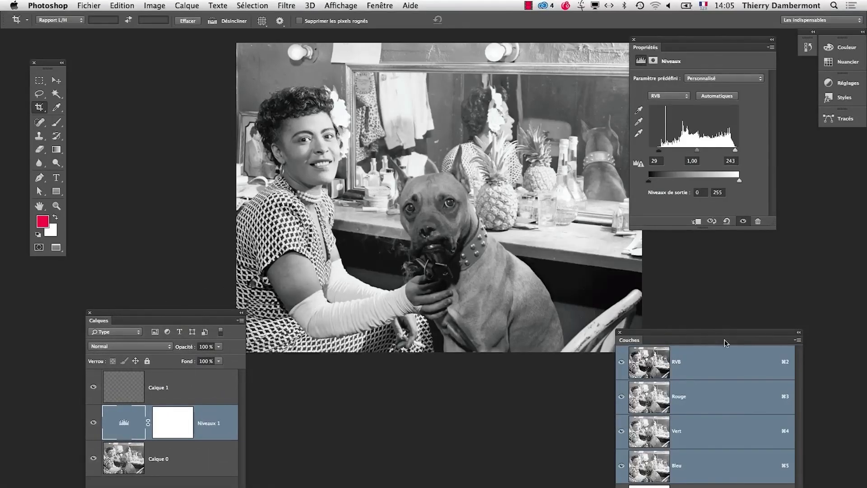
drag(674, 337, 678, 266)
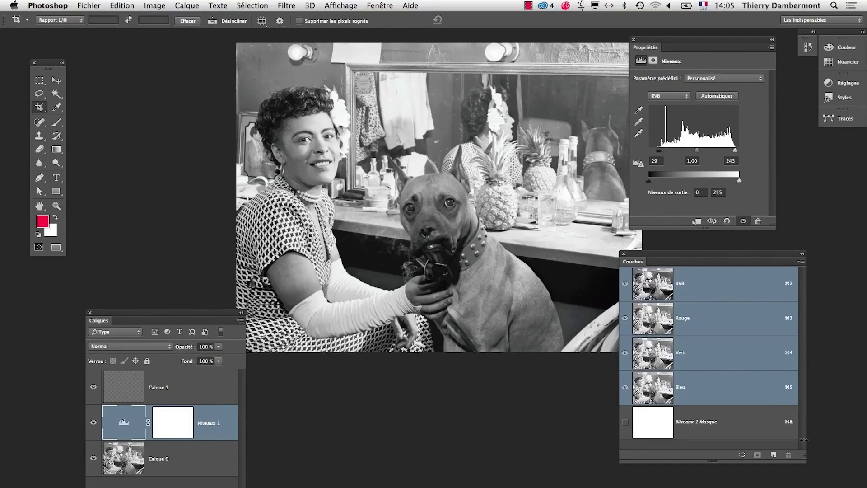
drag(803, 454, 820, 482)
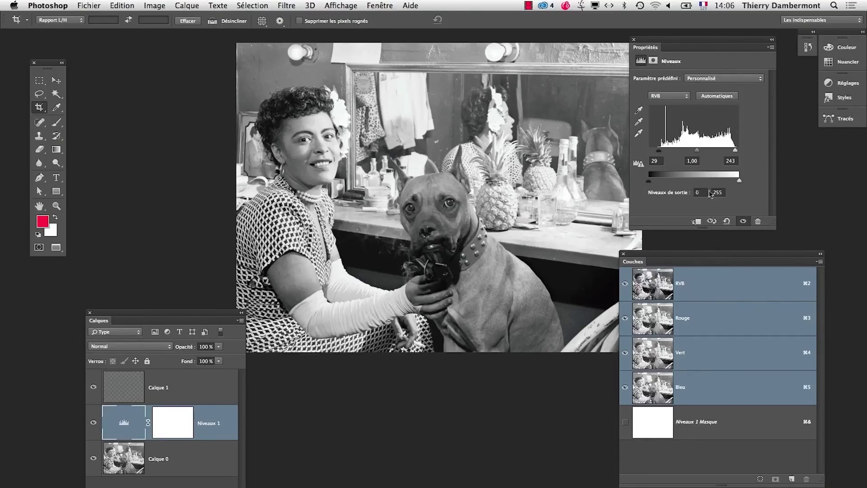
Step: Create a new 2000 × 2000 pixel document in 8-bit Couleurs RGB with a Blanc background and switch to the Move tool
click(89, 6)
click(93, 15)
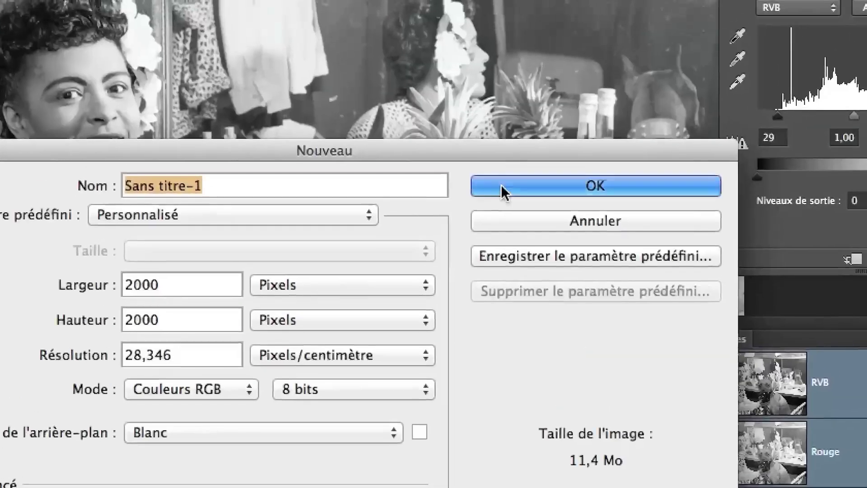
click(688, 47)
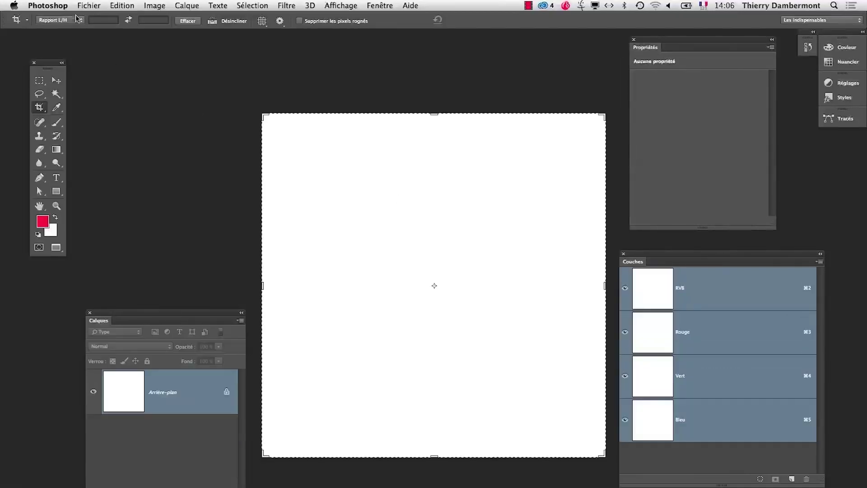
click(56, 80)
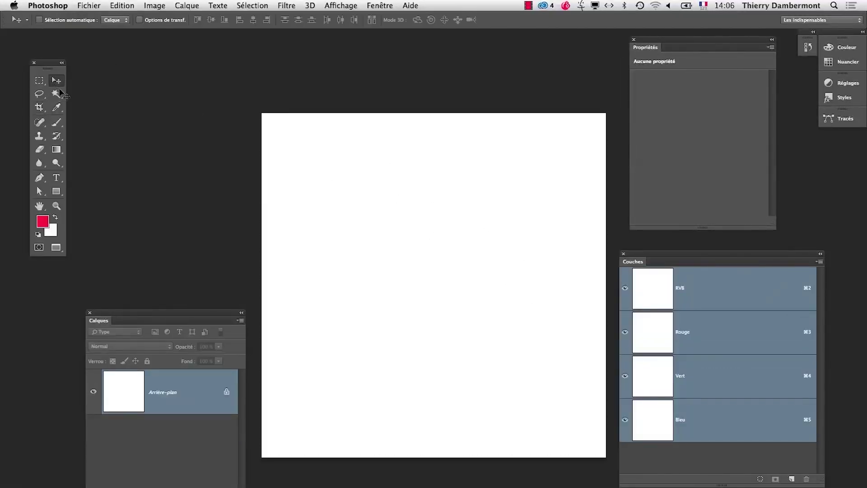
Step: Rearrange the Calques and Couches palettes on either side of the blank canvas and extend the Couches palette downward
scroll(461, 322, down, 5)
scroll(461, 322, down, 2)
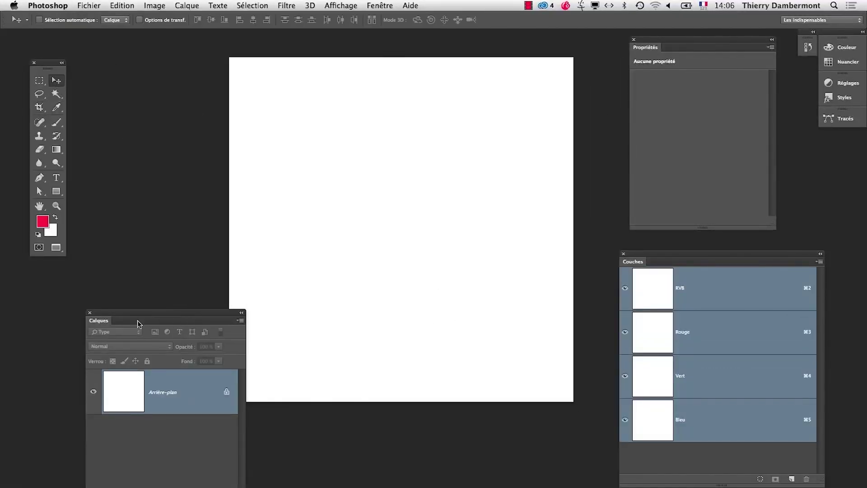
drag(140, 317, 42, 321)
scroll(369, 294, right, 3)
scroll(369, 293, up, 2)
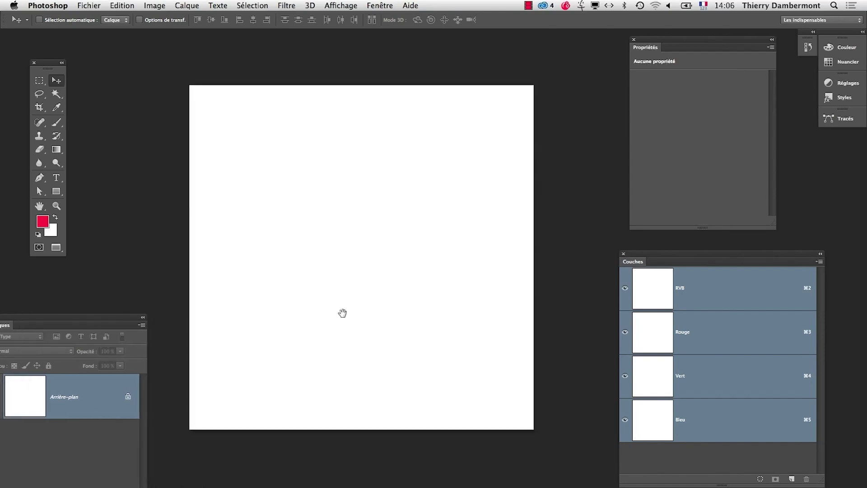
drag(661, 255, 596, 134)
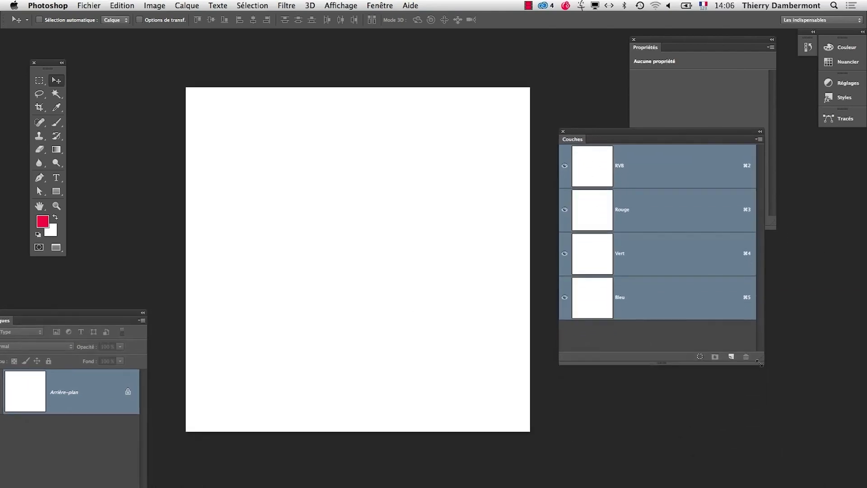
drag(760, 363, 766, 407)
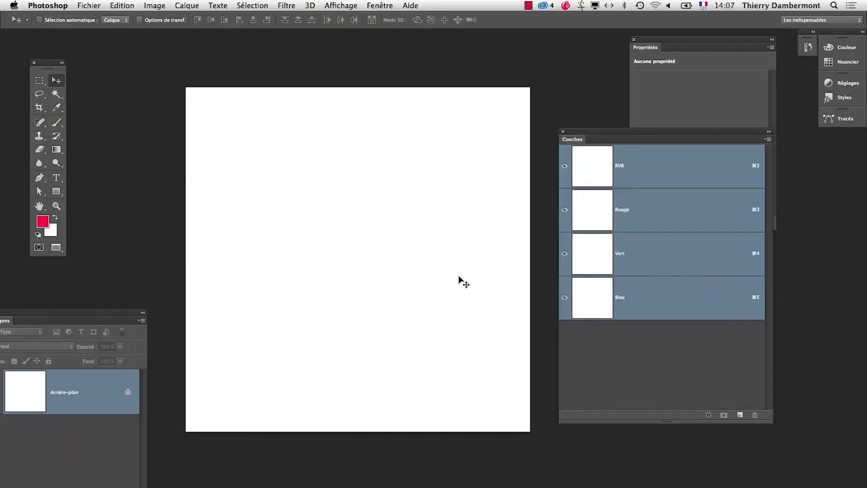
Step: Fill the new document's background with Noir in Normal mode at 100 % opacity
click(155, 6)
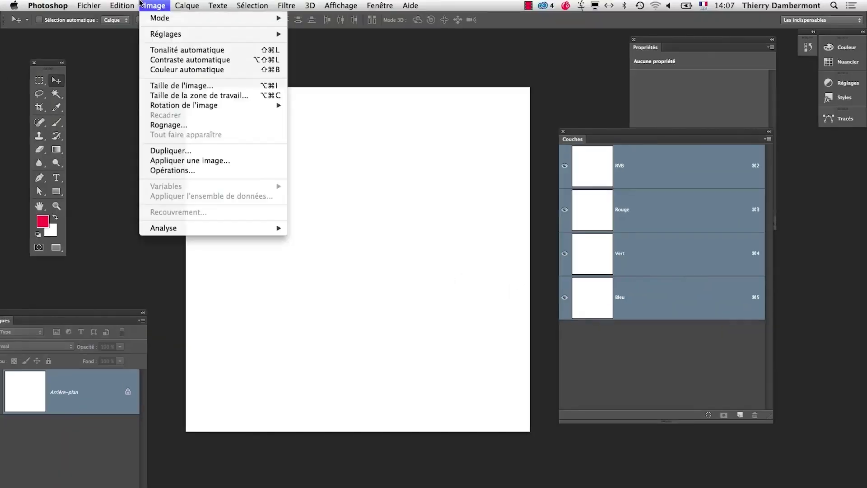
mouse_move(122, 6)
click(137, 159)
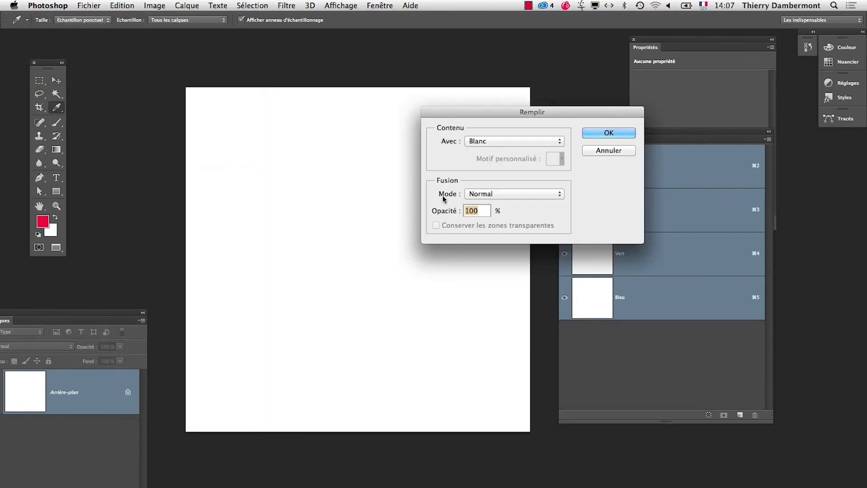
click(503, 141)
click(496, 122)
click(609, 132)
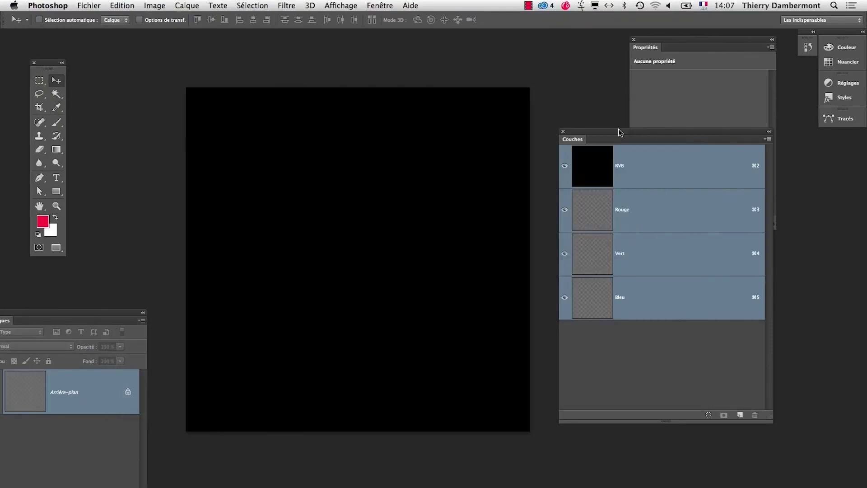
key(v)
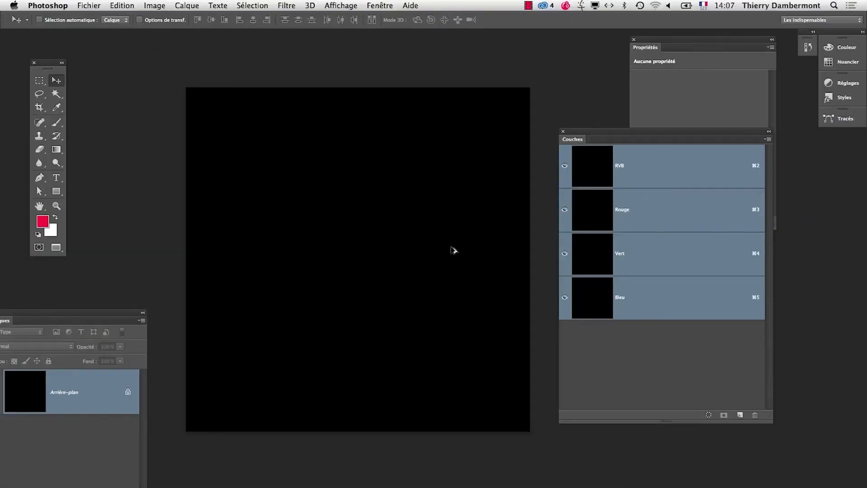
Step: Refill the background with 50% gris in Normal mode at 100 % opacity
click(122, 5)
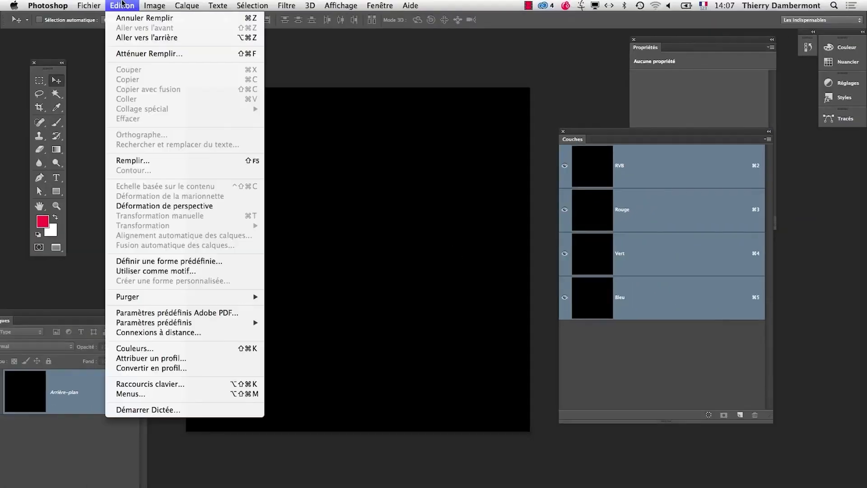
click(170, 163)
click(498, 142)
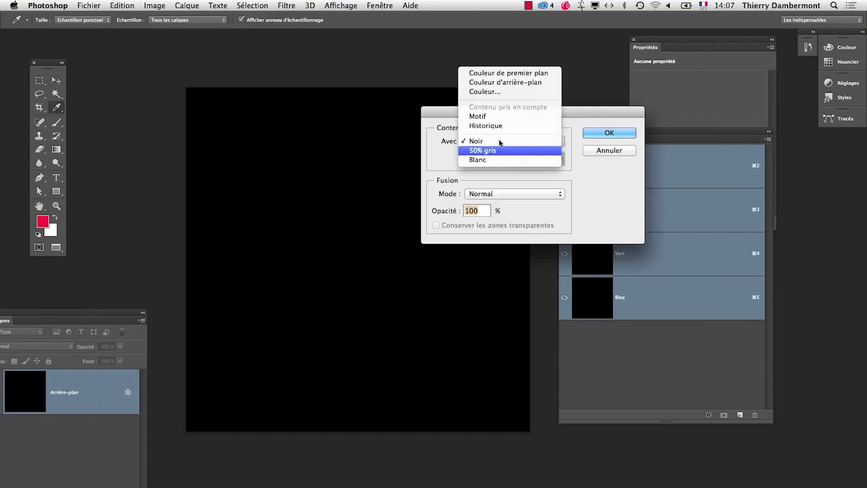
click(500, 151)
click(598, 135)
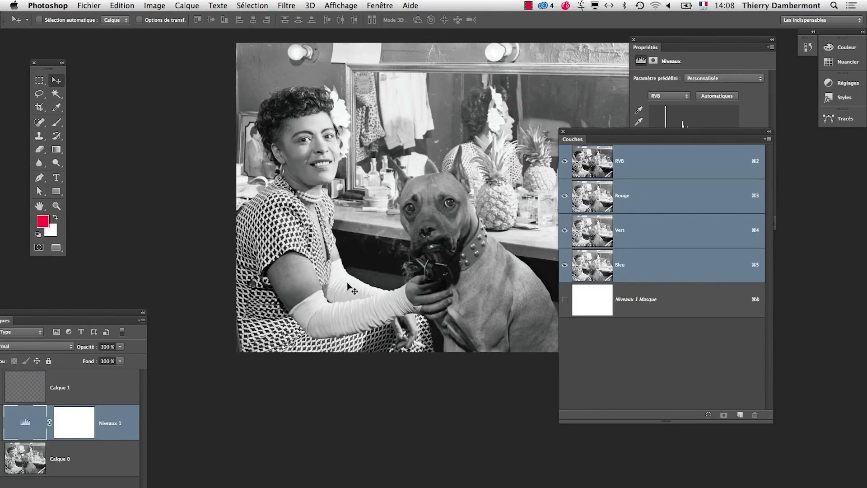
Step: Examine the individual pixels on the dog's head in the photo at high magnification and return to the wider view
drag(461, 205, 400, 177)
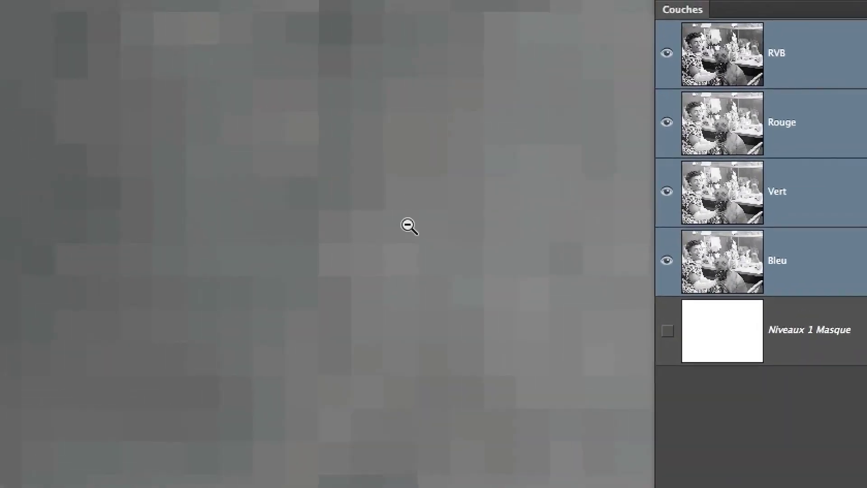
alt+click(392, 276)
alt+click(392, 275)
alt+click(408, 225)
alt+click(408, 224)
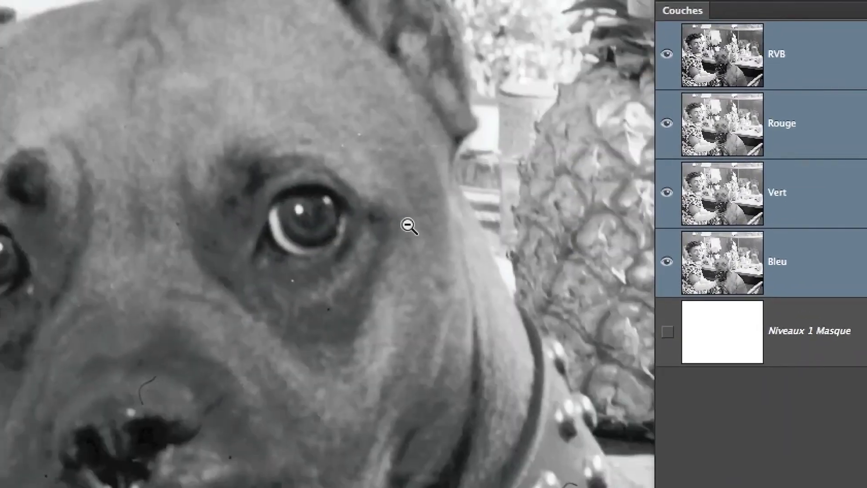
alt+click(407, 224)
alt+click(408, 224)
alt+click(409, 226)
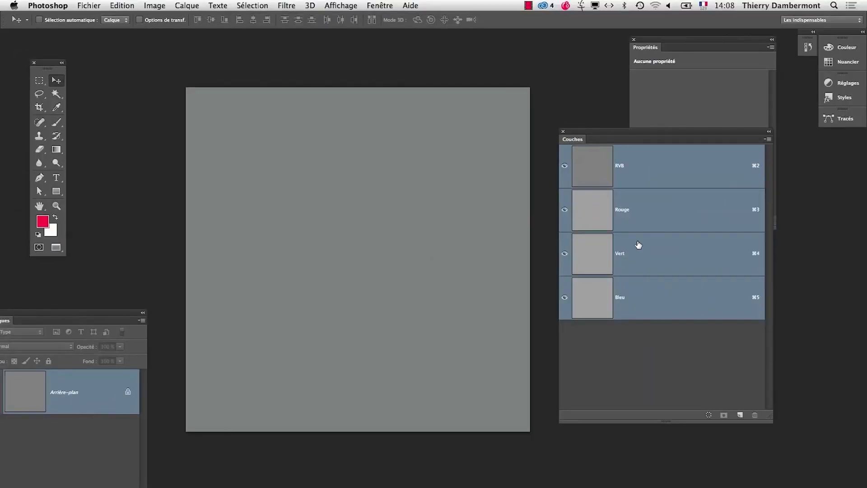
Step: Fill the blank document's grey background with Blanc in Normal mode at 100 % opacity
click(122, 6)
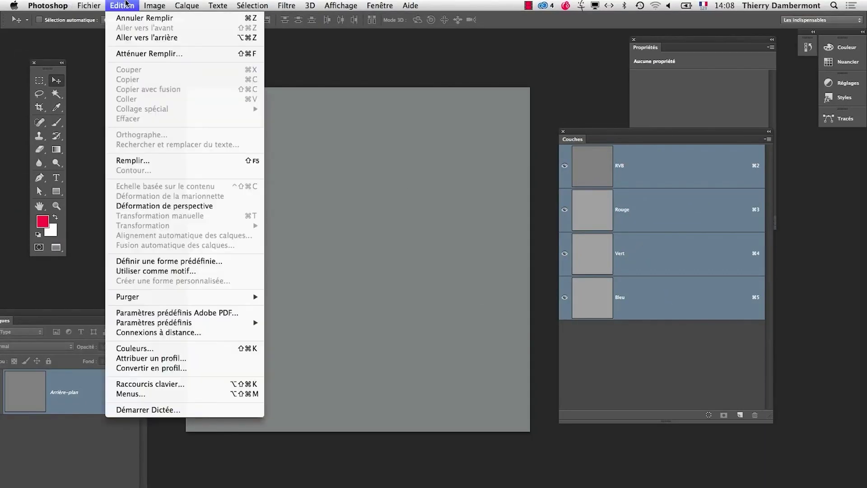
click(131, 160)
click(487, 143)
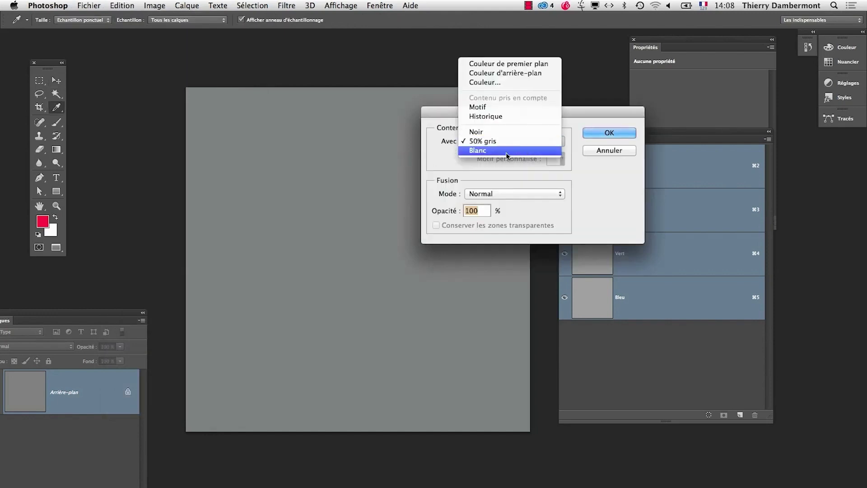
click(508, 153)
click(609, 132)
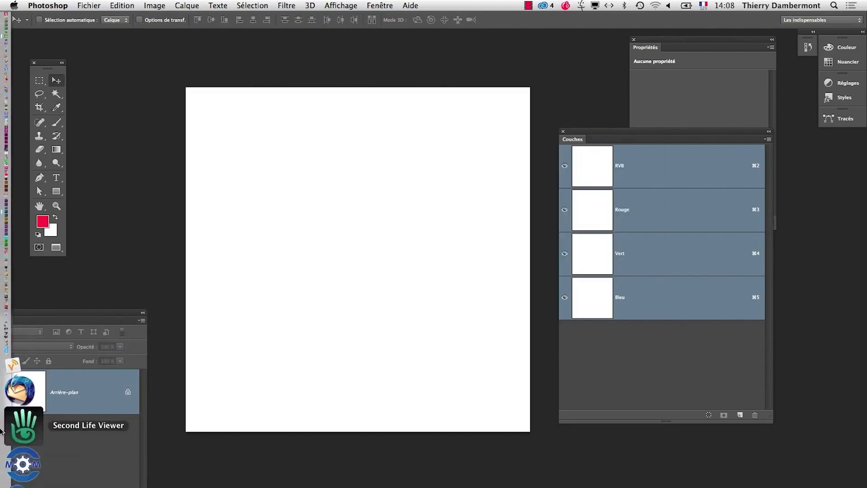
Step: Switch to Firefox, open the BitmapStudio YouTube channel from the bookmarks and select its page address
click(23, 449)
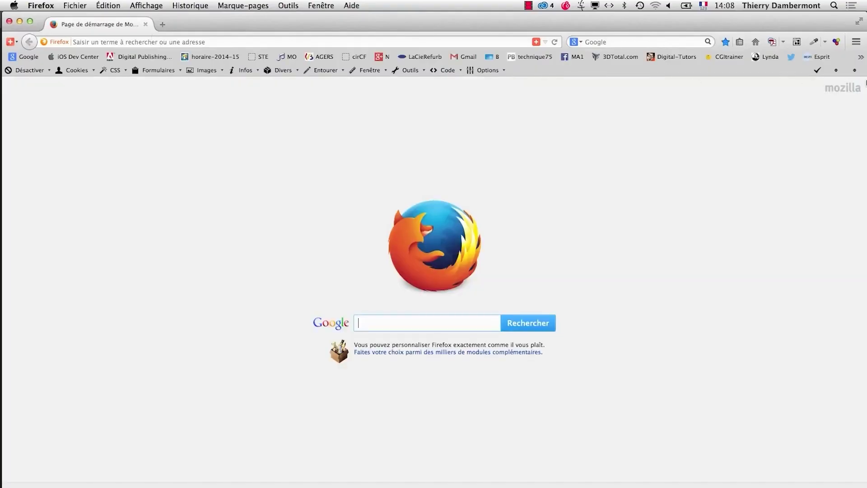
click(860, 59)
scroll(669, 470, down, 5)
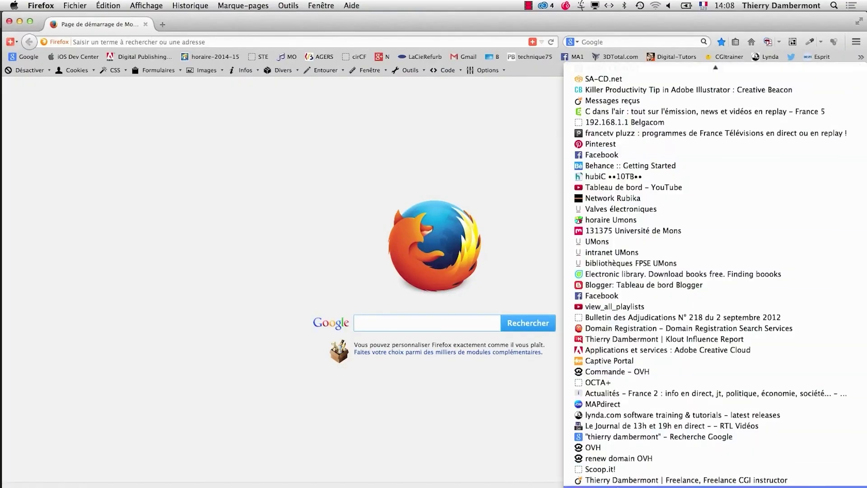
click(684, 447)
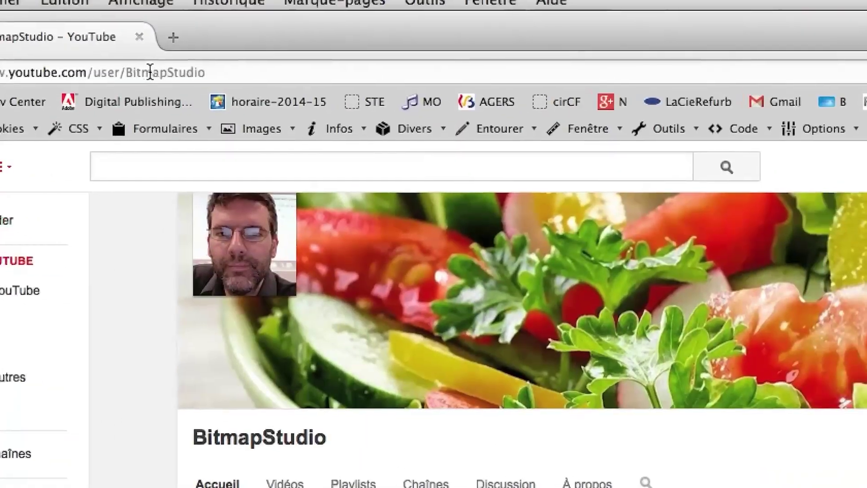
click(150, 72)
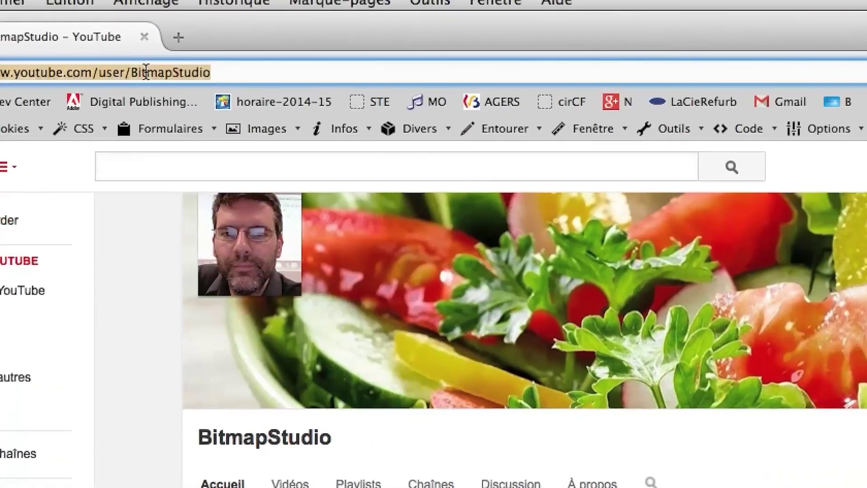
Step: Replace the channel name in the YouTube address with idi and open the suggested IDIKOtv channel page
double_click(156, 72)
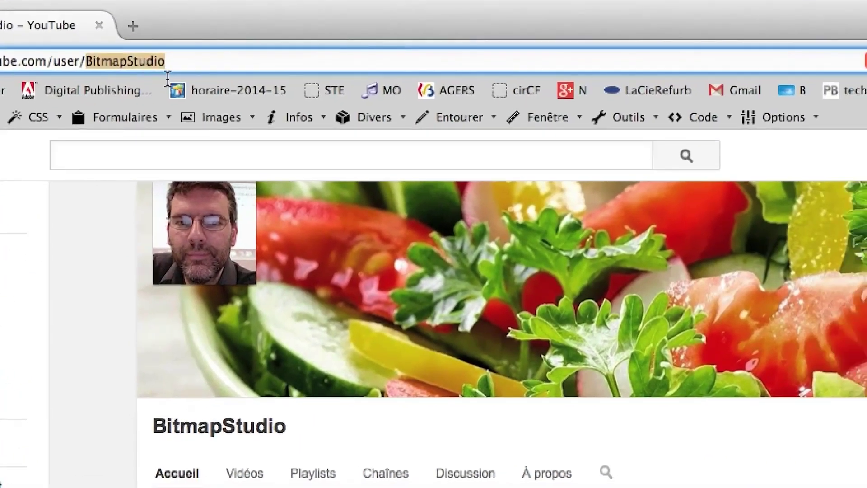
text(i)
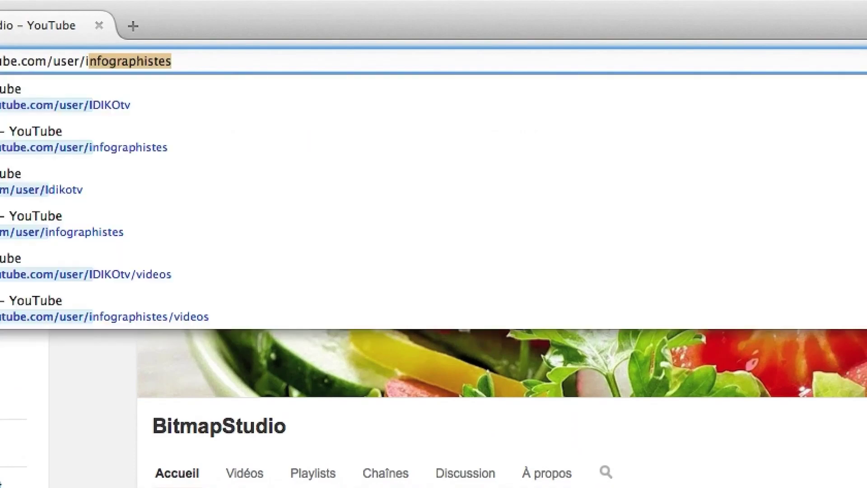
text(di)
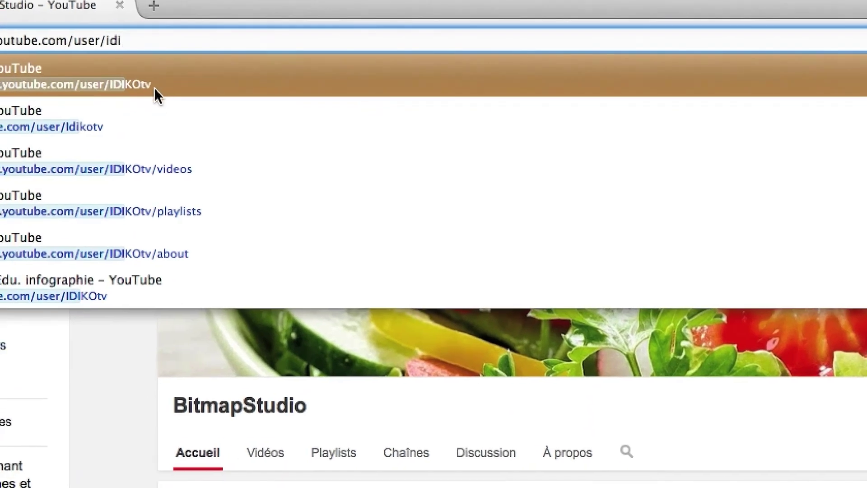
click(128, 103)
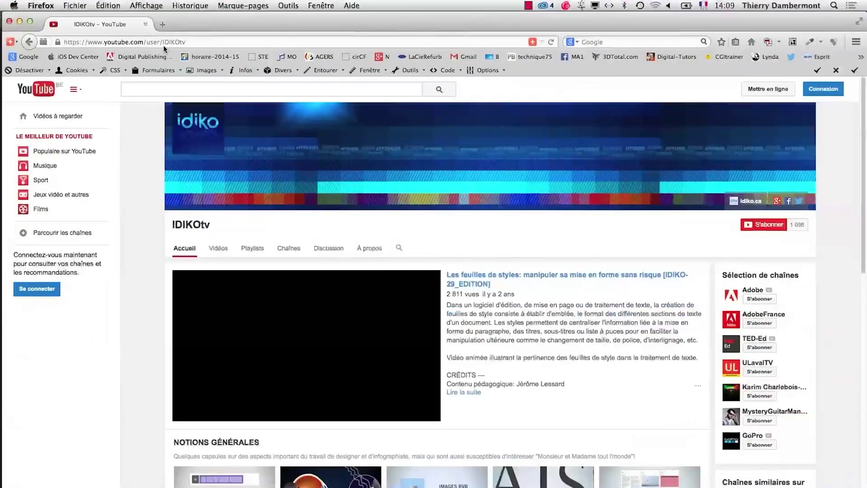
Step: Open the IDIKOtv channel's list of videos and look through the tutorial titles down to the oldest ones
click(220, 251)
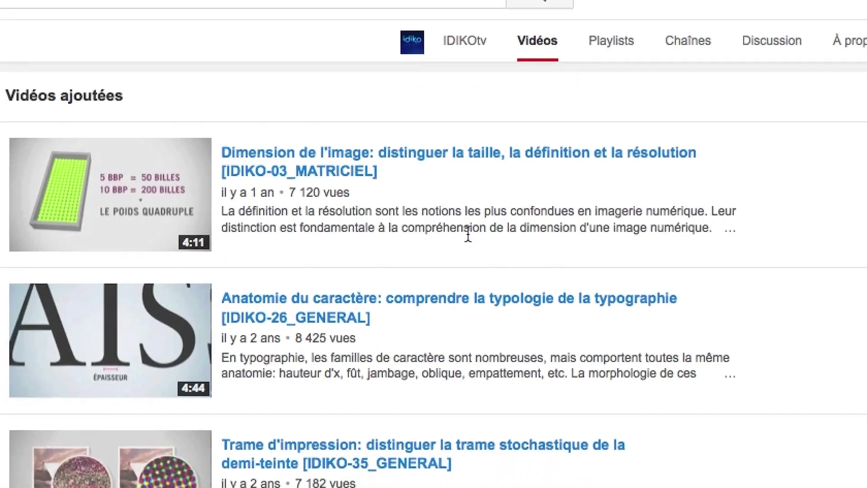
scroll(452, 244, down, 3)
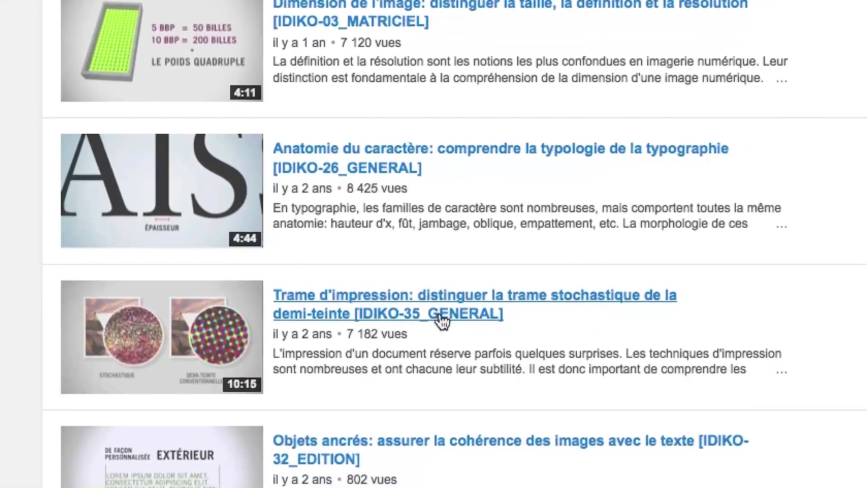
scroll(438, 325, down, 3)
scroll(432, 352, down, 3)
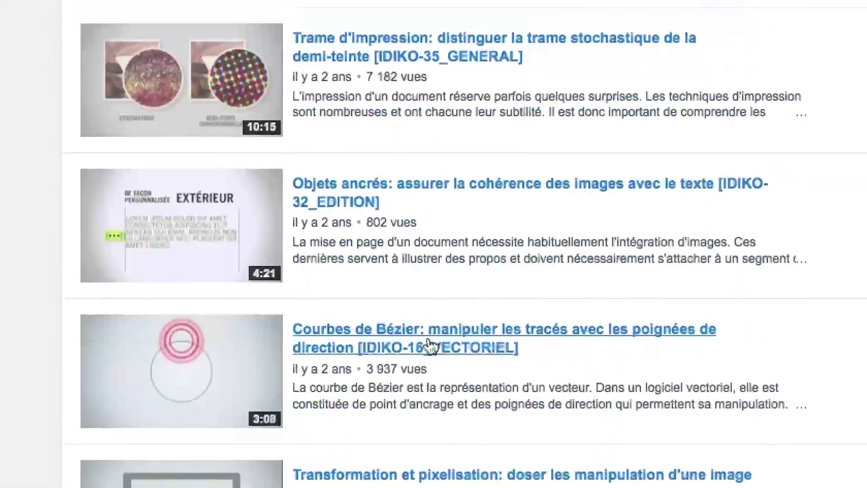
scroll(398, 349, down, 4)
scroll(418, 353, down, 8)
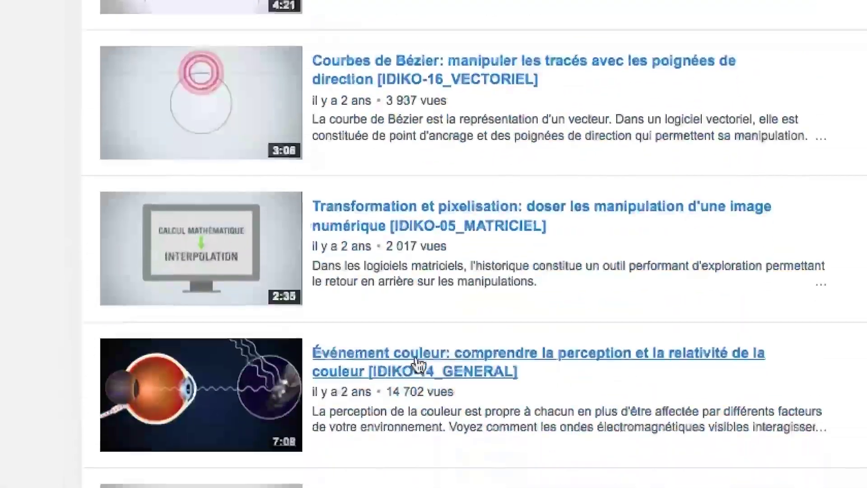
scroll(413, 380, down, 10)
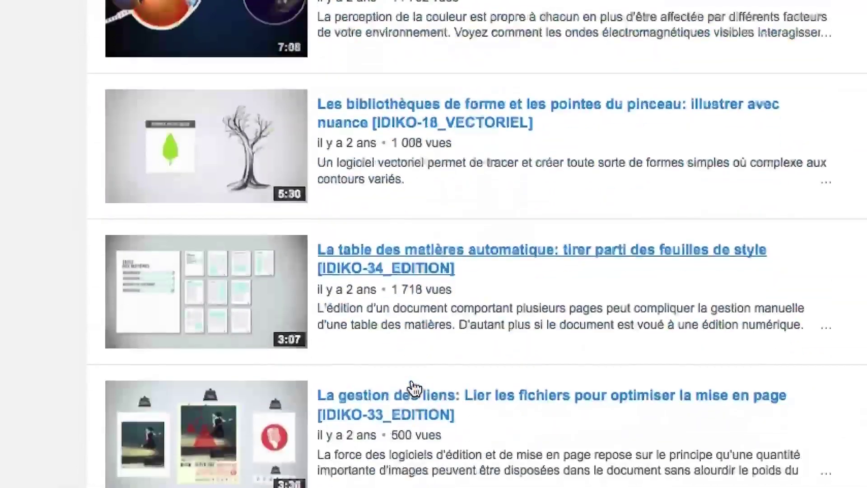
scroll(412, 382, down, 8)
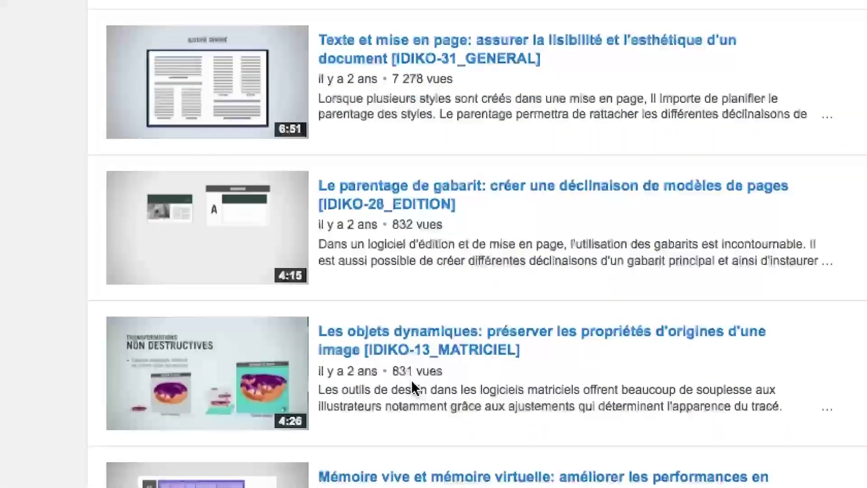
scroll(411, 388, down, 10)
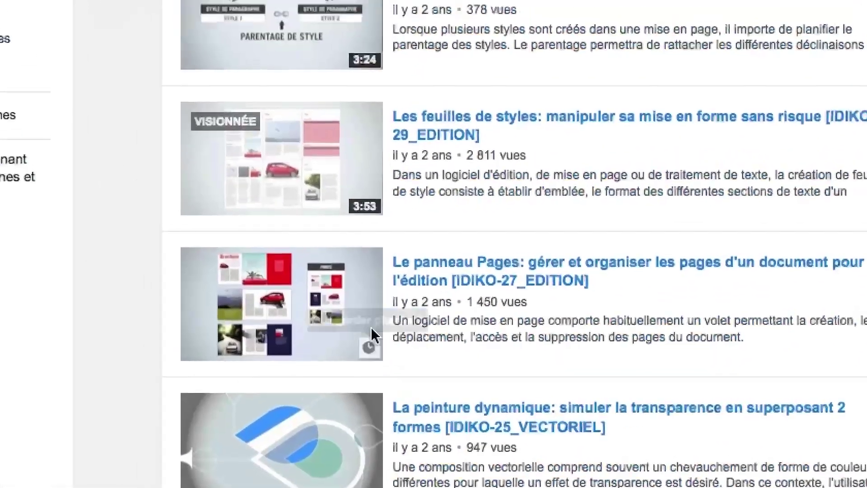
mouse_move(293, 158)
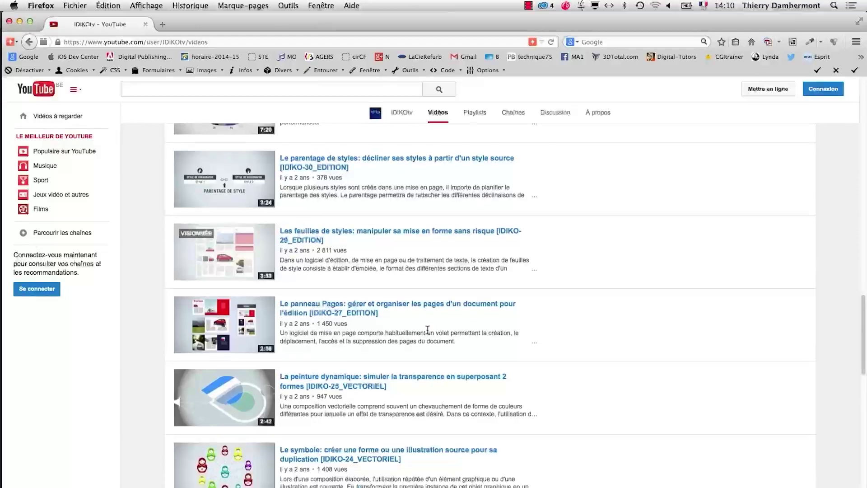
scroll(424, 343, down, 10)
scroll(424, 347, down, 12)
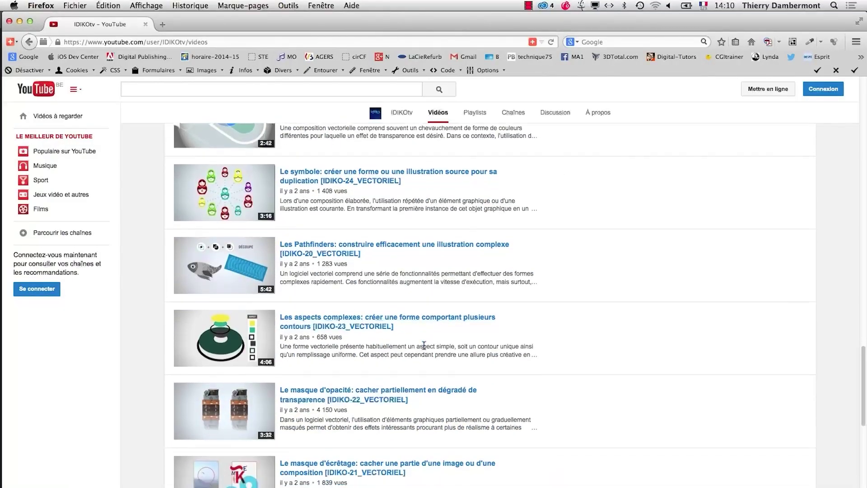
scroll(424, 350, down, 3)
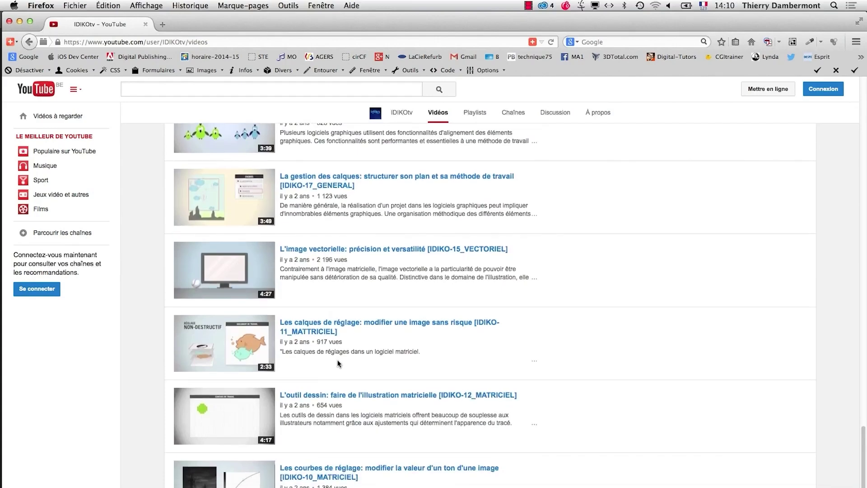
scroll(342, 354, down, 3)
scroll(341, 354, down, 15)
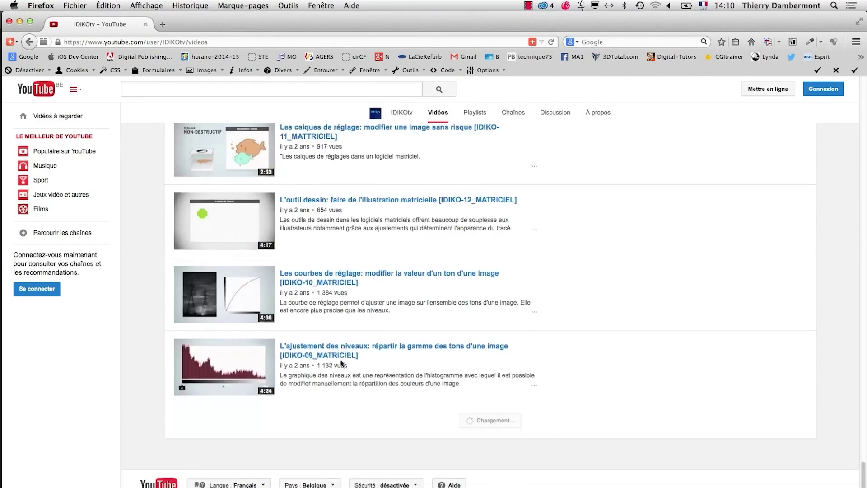
scroll(341, 364, down, 8)
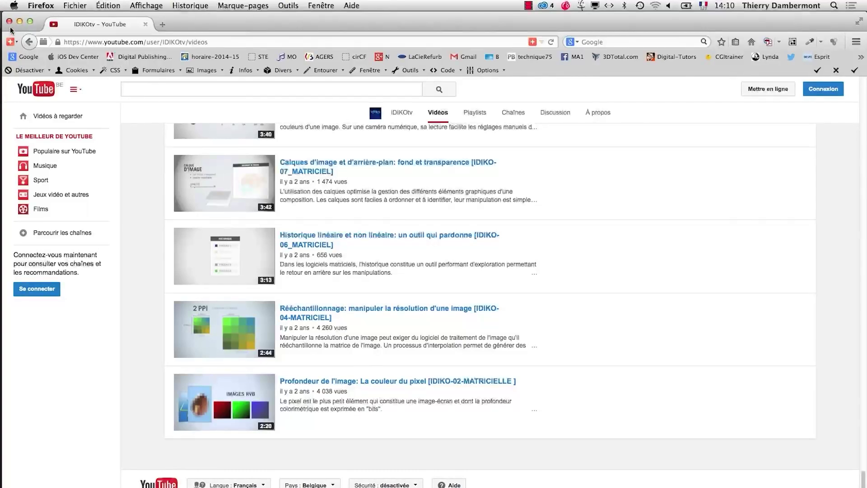
Step: Minimise the Firefox window and switch to Photoshop
click(19, 22)
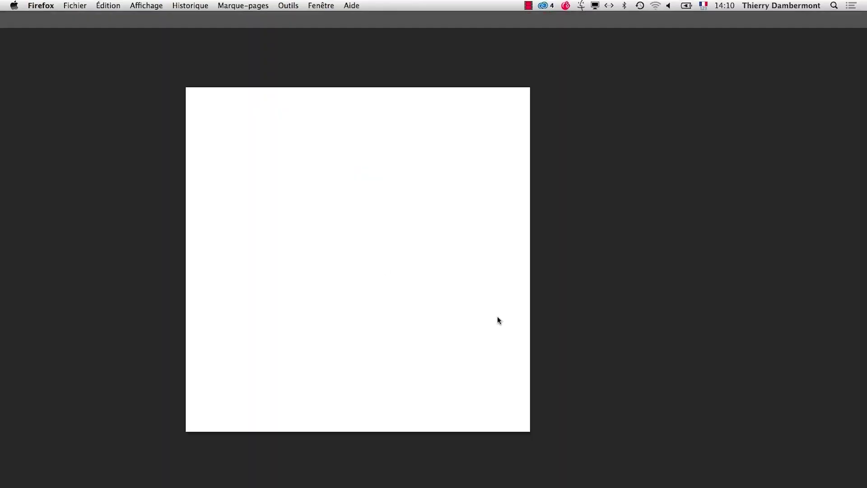
click(108, 306)
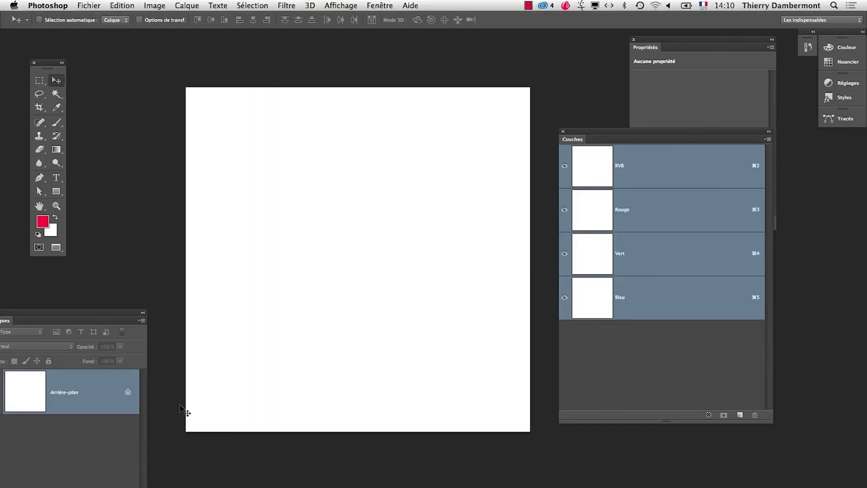
Step: Switch back to Firefox, restore the IDIKOtv window and look back up through its video list
key(super+Tab)
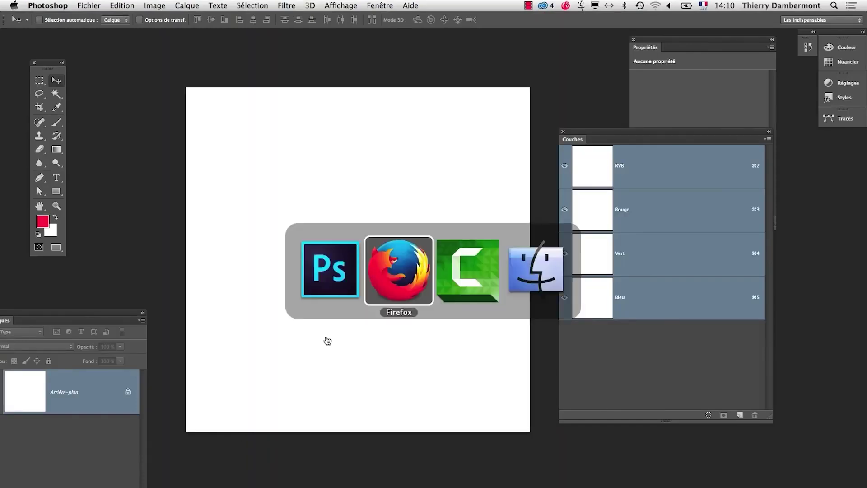
click(333, 8)
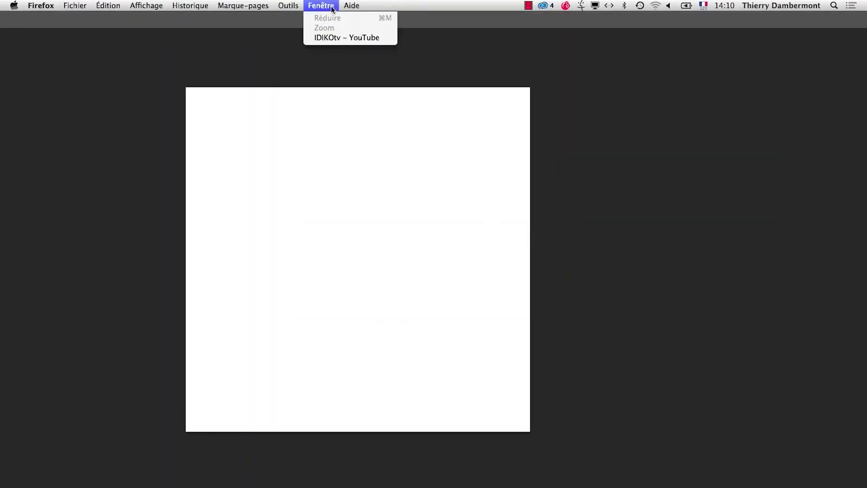
click(334, 39)
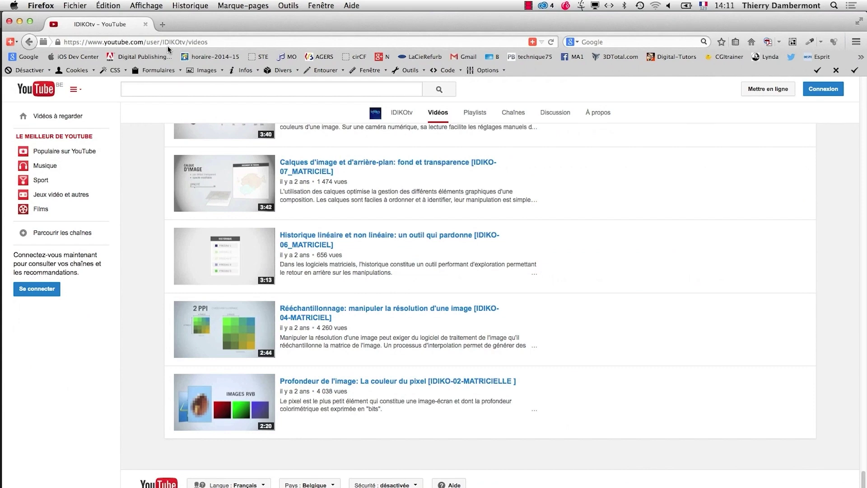
scroll(425, 336, up, 15)
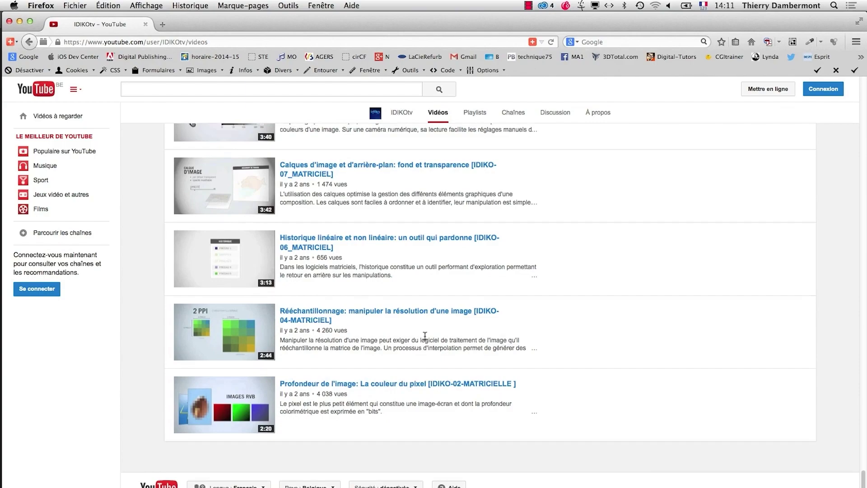
scroll(425, 338, up, 10)
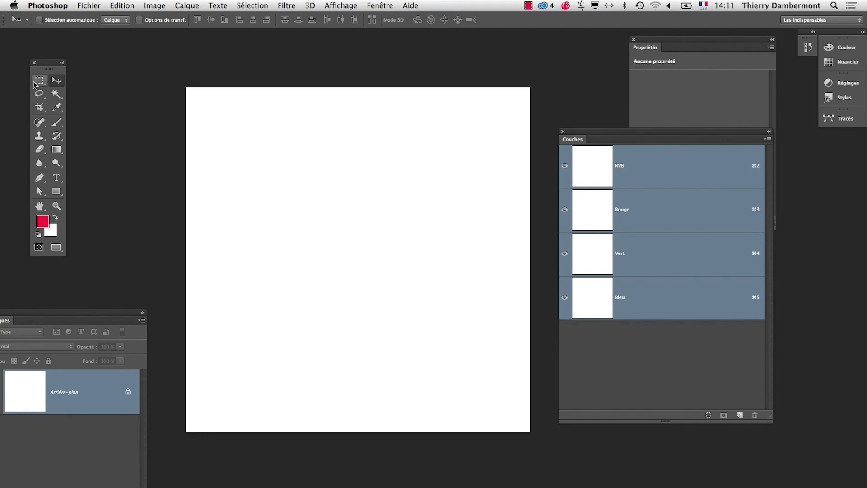
Step: Draw a rectangular selection in the upper middle of the white canvas and set its Remplir content to the colour ff0000, moving the dialog below the selection
key(m)
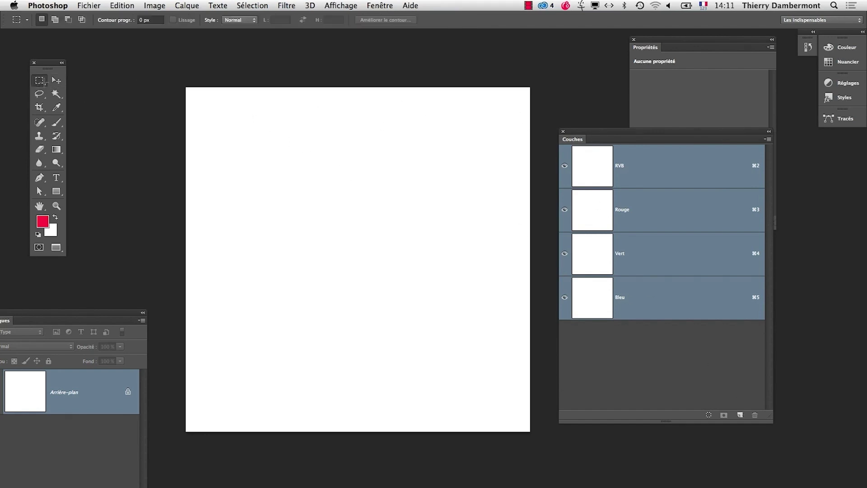
drag(266, 129, 411, 259)
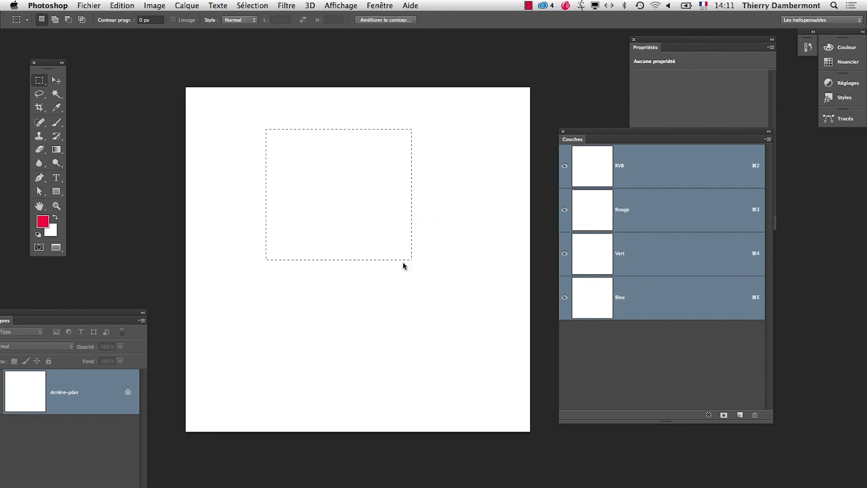
click(121, 5)
click(144, 162)
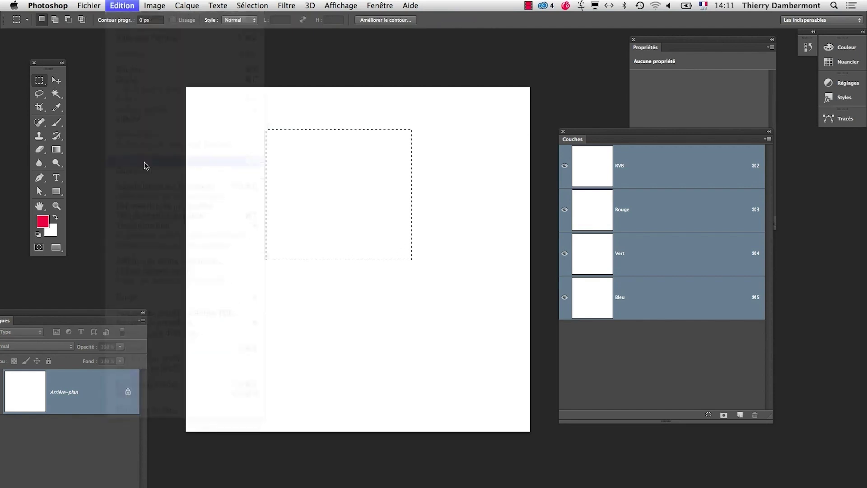
click(499, 141)
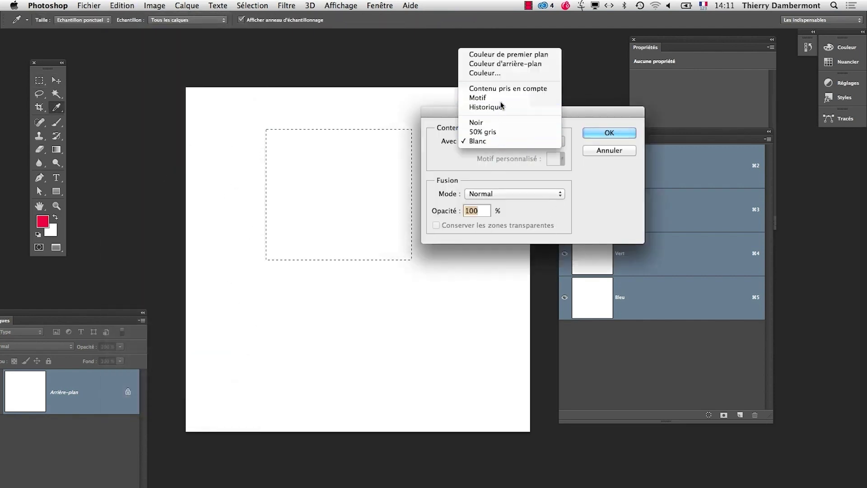
click(496, 73)
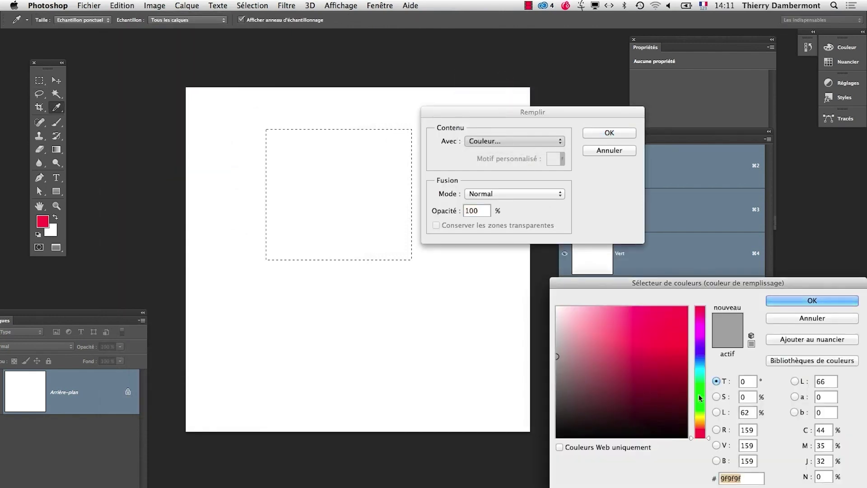
click(686, 307)
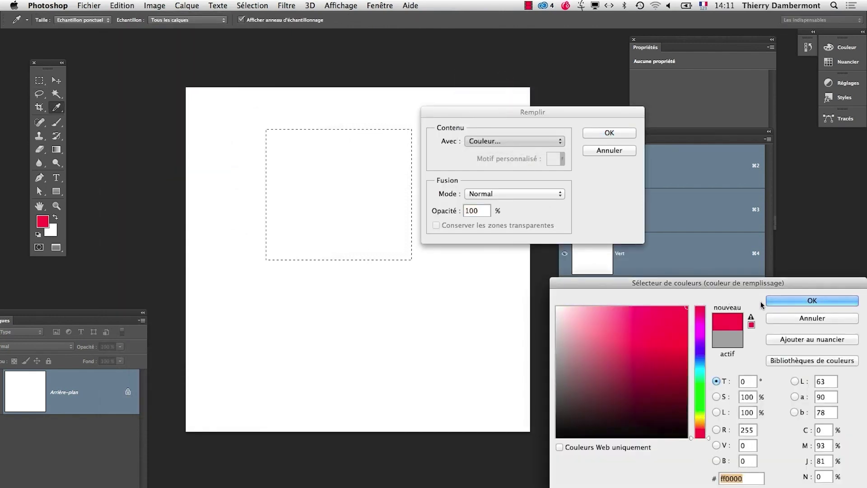
click(780, 301)
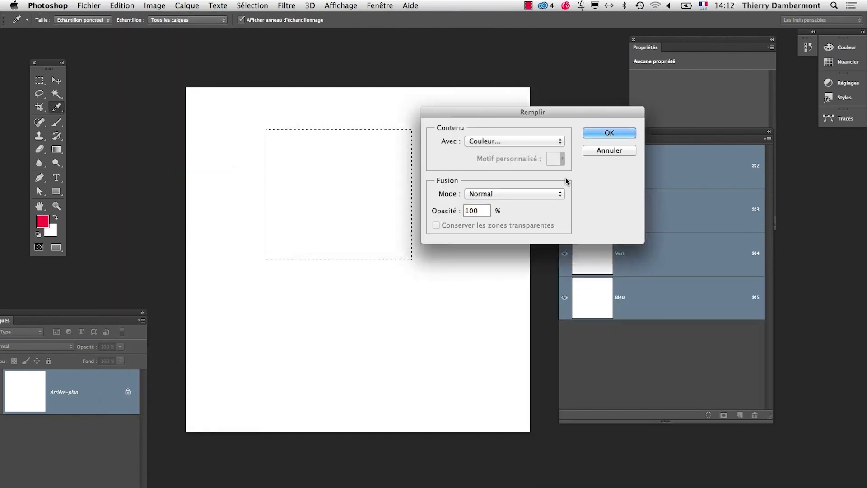
drag(514, 113, 354, 343)
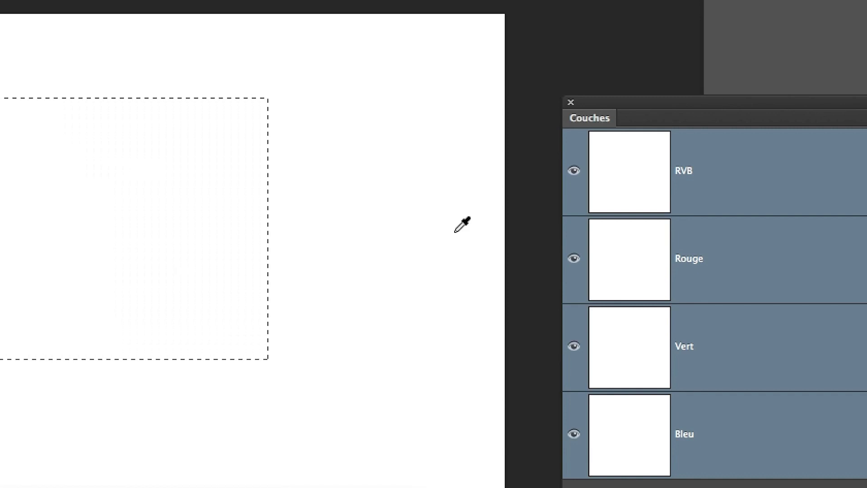
Step: Fill the rectangular selection on the white canvas with pure red ff0000, checking its R, V and B values in the colour picker
key(shift+F5)
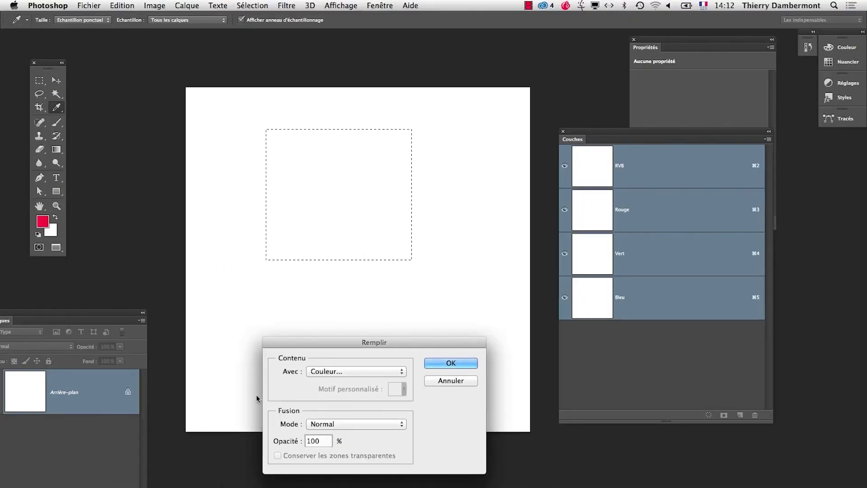
click(323, 374)
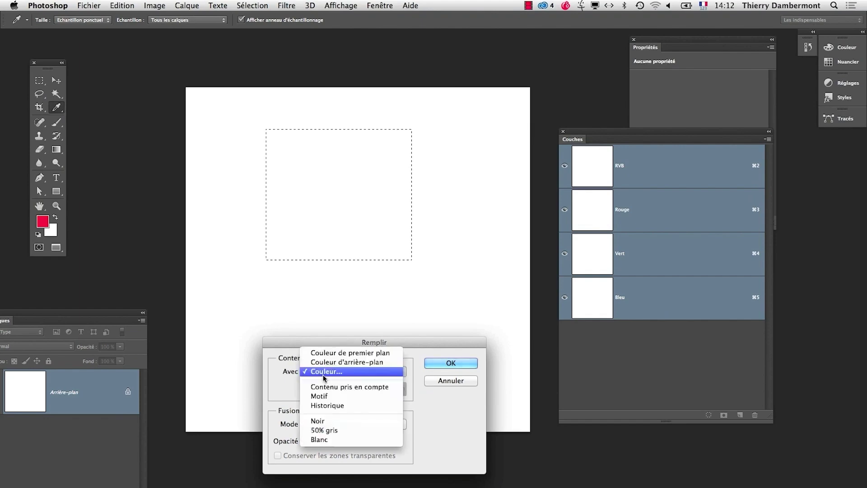
click(323, 374)
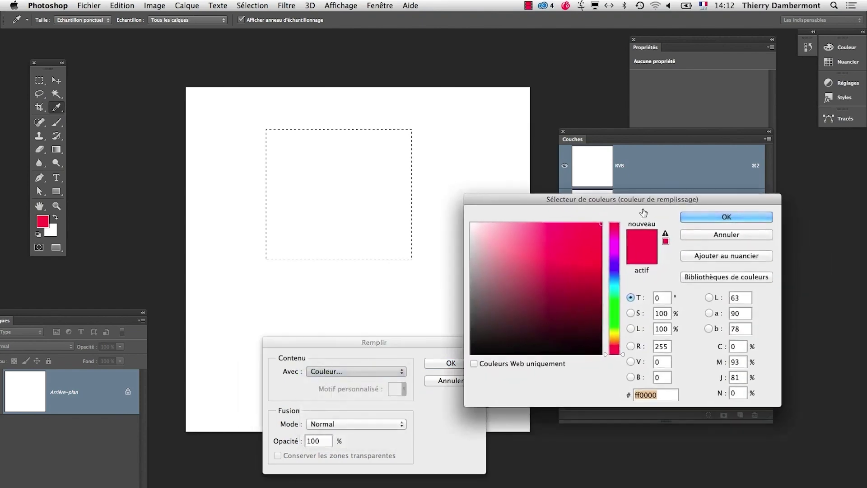
key(alt)
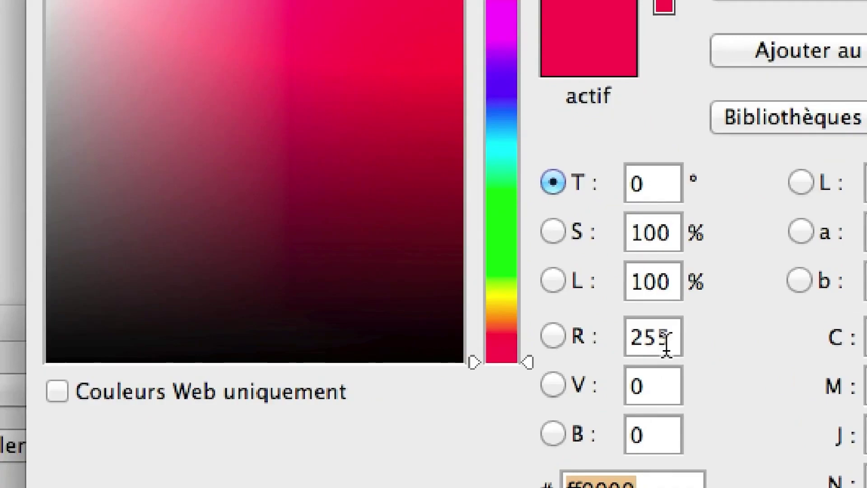
click(666, 343)
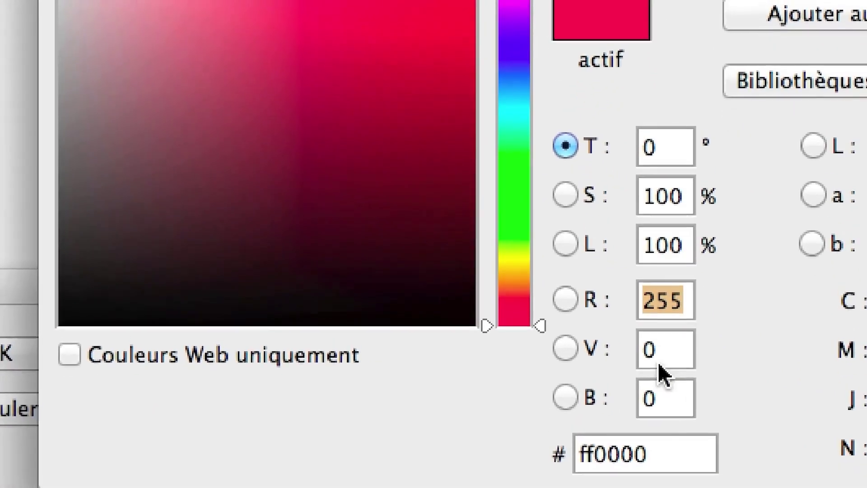
click(638, 387)
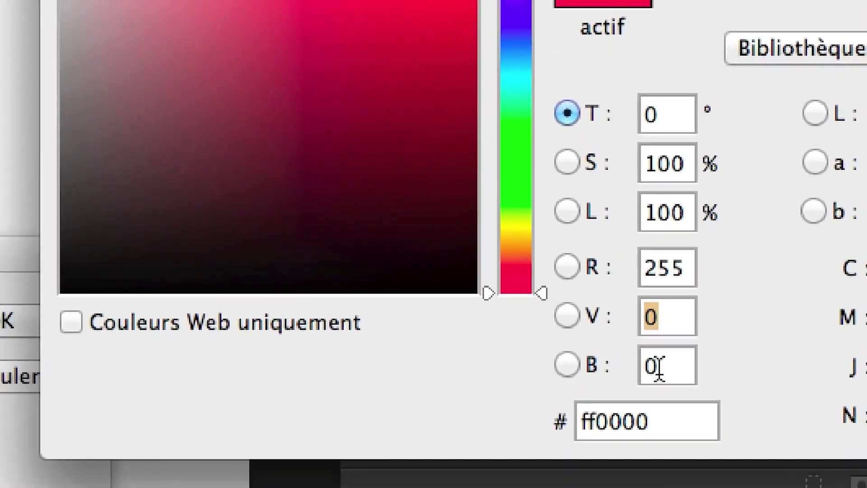
key(Tab)
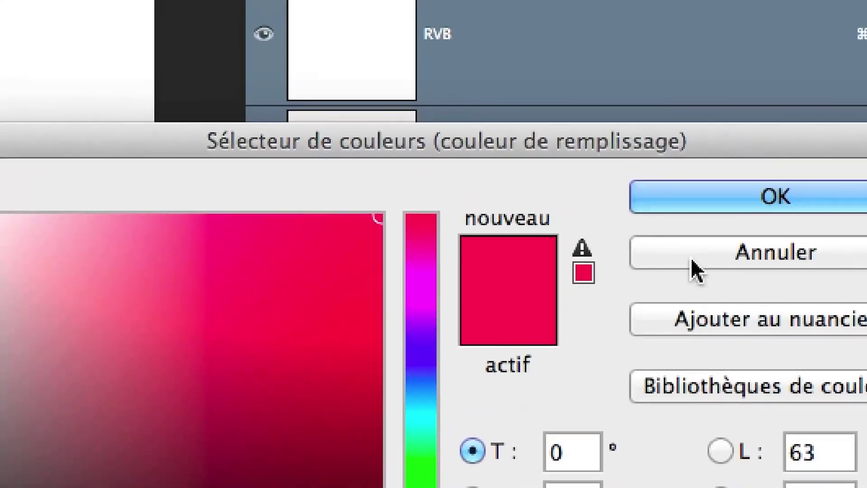
click(689, 257)
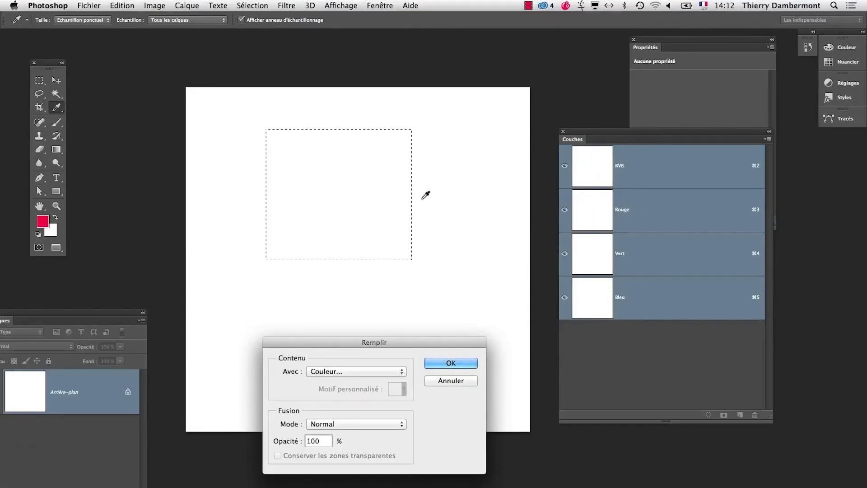
click(445, 363)
key(m)
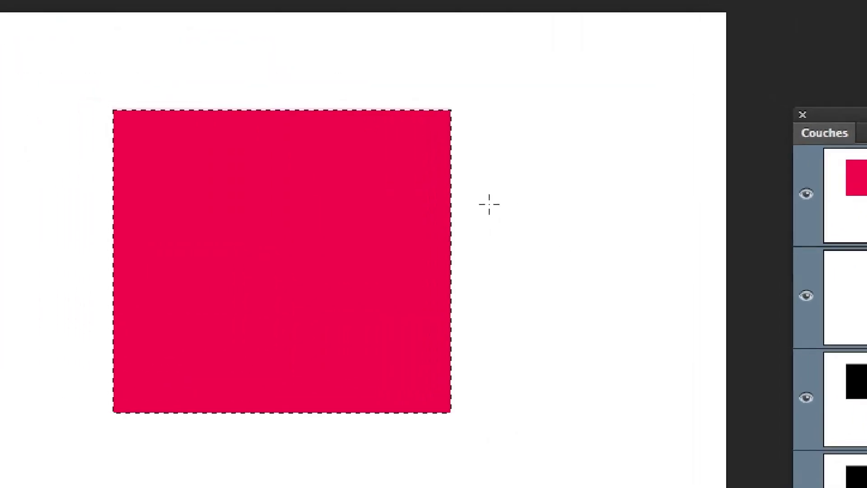
drag(437, 56, 534, 334)
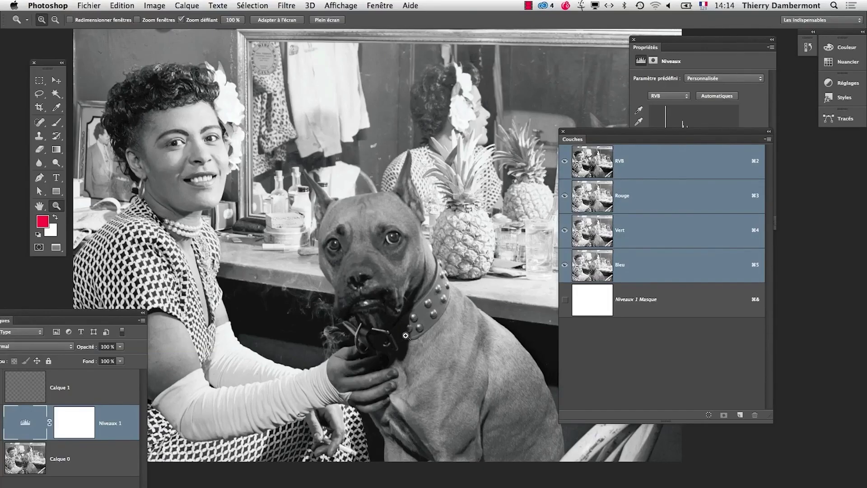
Step: Move the Calques and Couches panels clear of the Niveaux settings and set the Niveaux 1 midtone value to 0,80
drag(81, 318, 224, 292)
drag(618, 136, 711, 283)
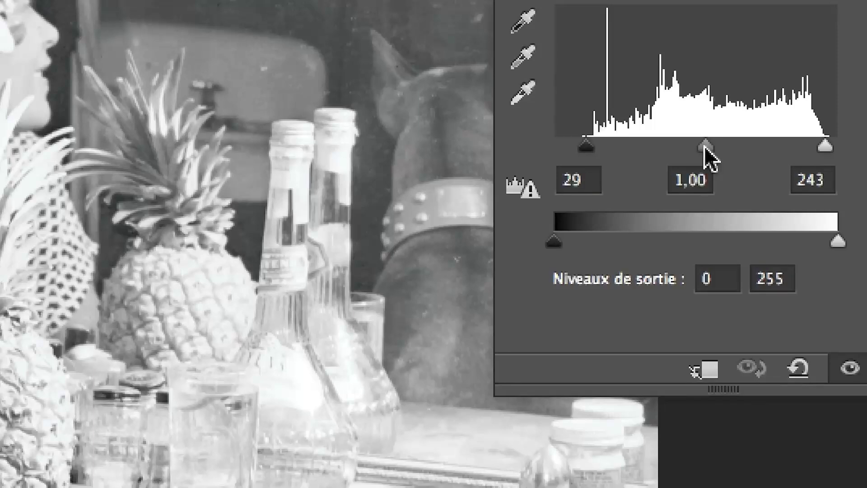
drag(703, 146, 662, 145)
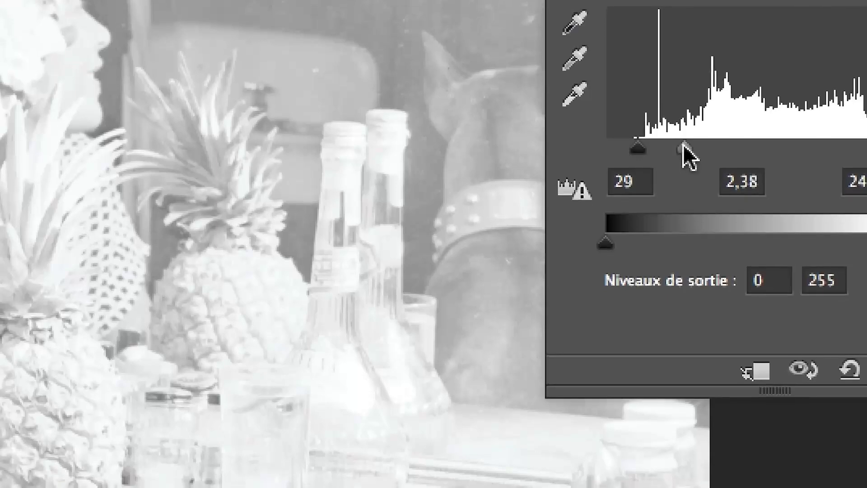
drag(683, 145, 822, 146)
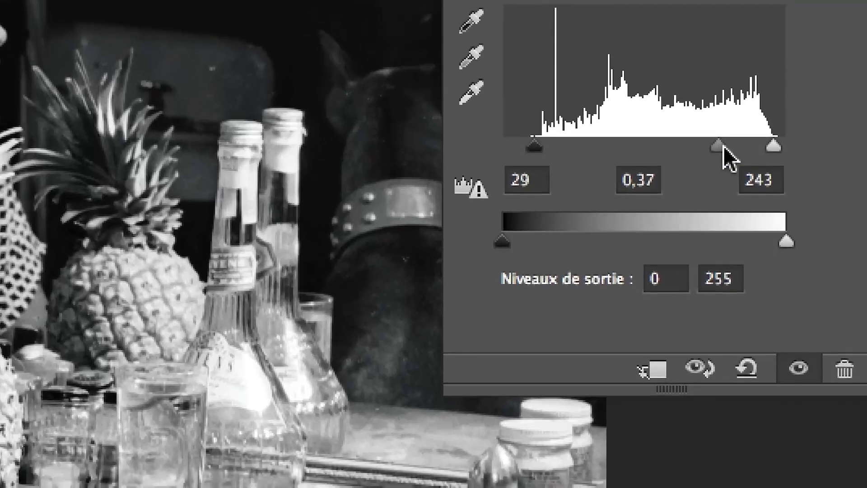
drag(723, 146, 699, 154)
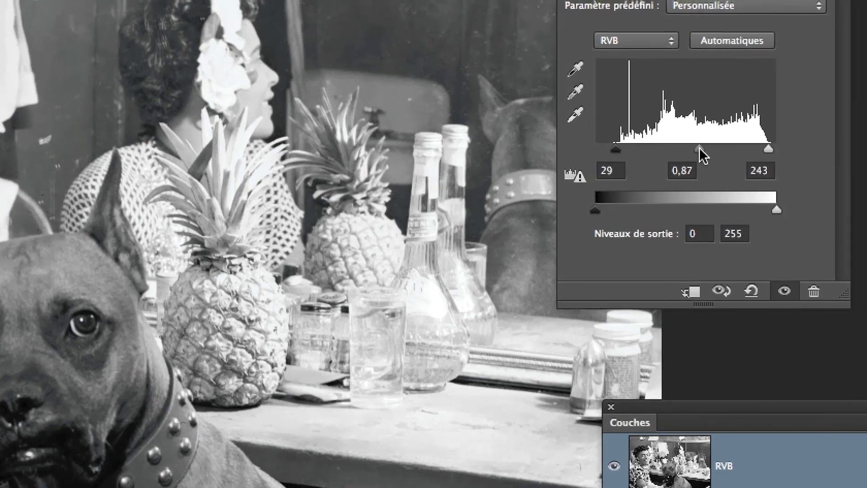
drag(738, 147, 705, 149)
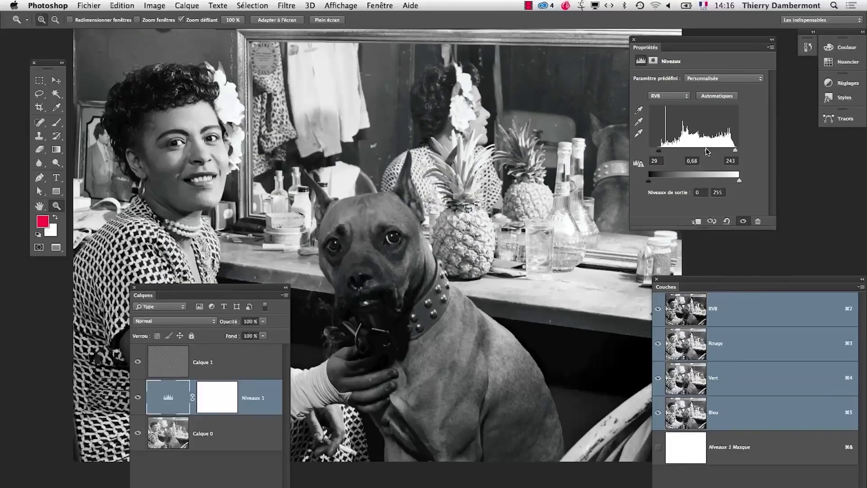
drag(707, 152, 697, 151)
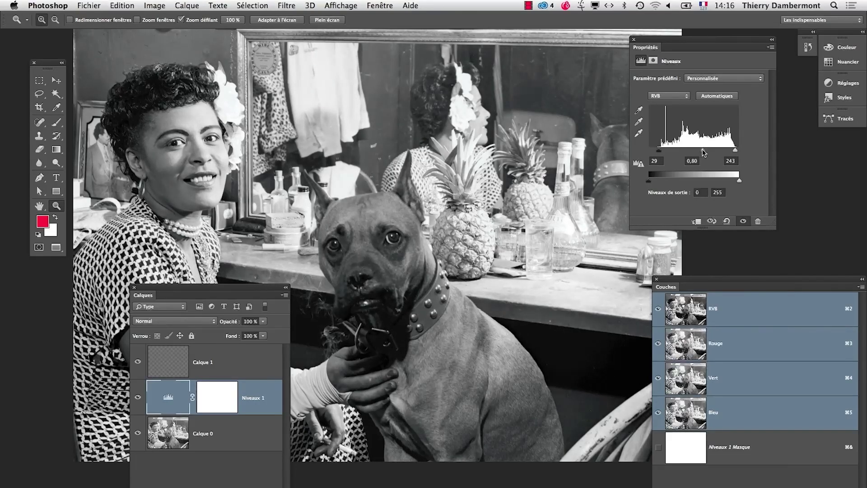
Step: Save the photo as chien-et-artiste-02.psd in the PS-jour3 folder, in Photoshop format with maximised compatibility
click(89, 6)
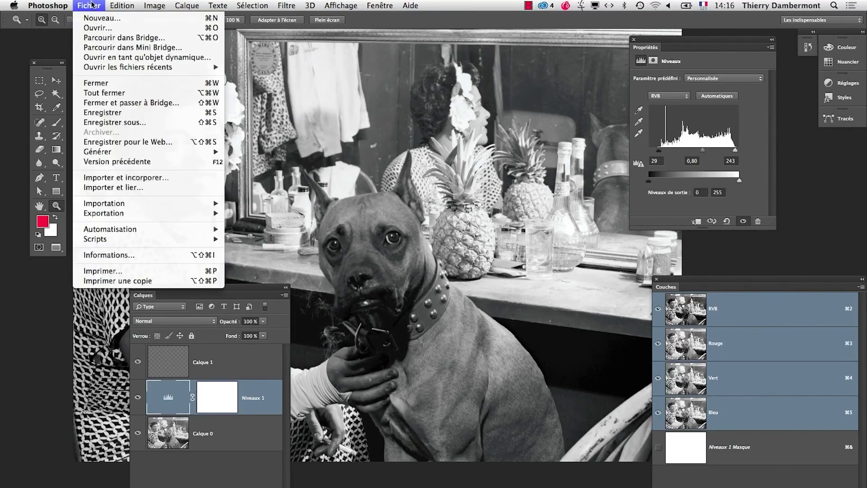
click(136, 118)
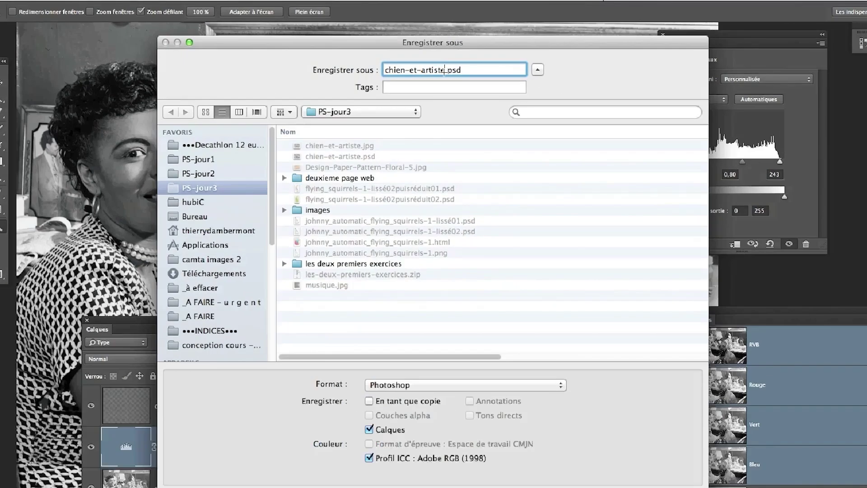
text(-)
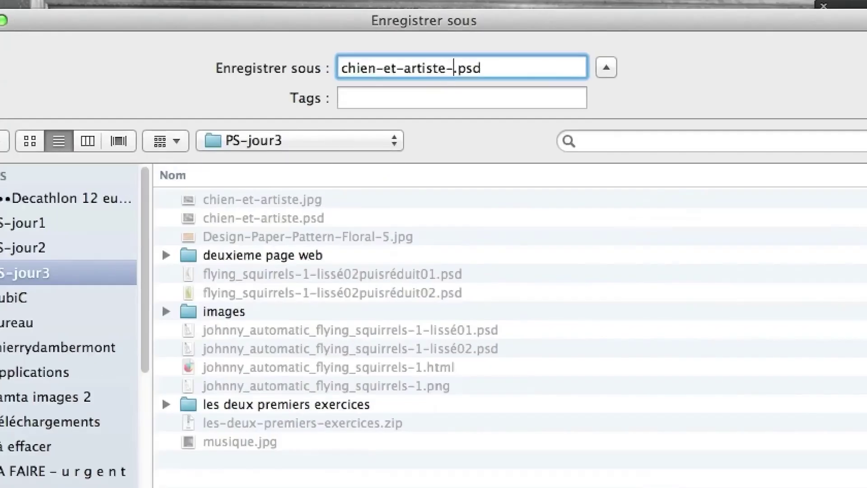
text(02)
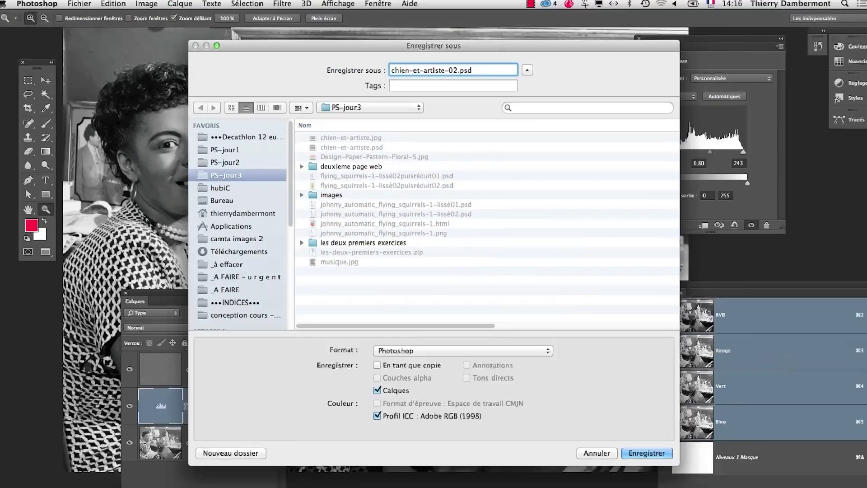
click(650, 447)
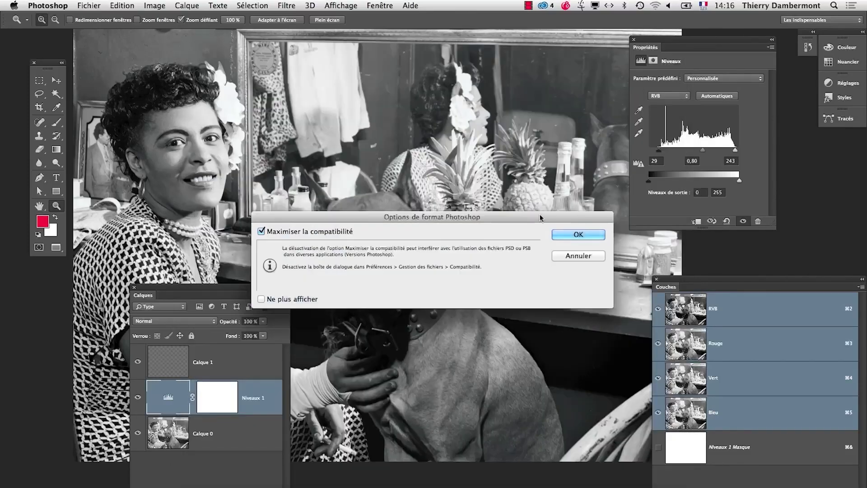
click(559, 234)
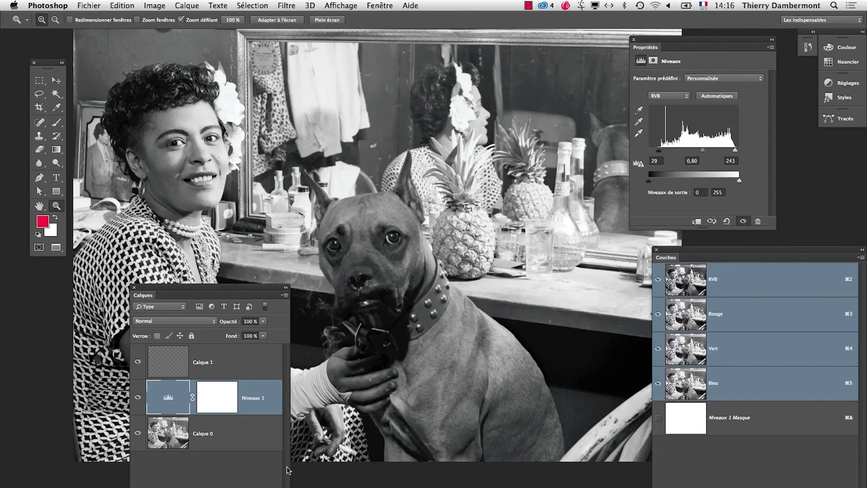
Step: Toggle the visibility of the Niveaux 1 adjustment layer to compare the photo with and without it, including a close-up of the arm
drag(287, 470, 302, 484)
drag(163, 298, 457, 296)
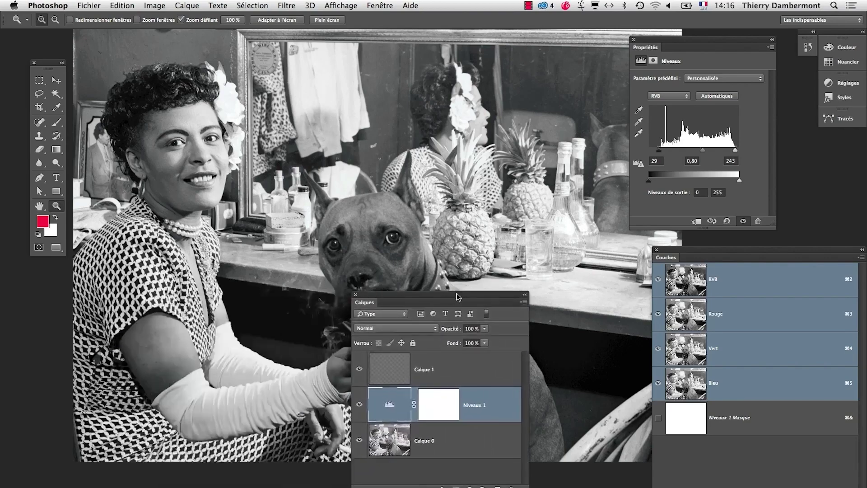
click(357, 406)
click(357, 406)
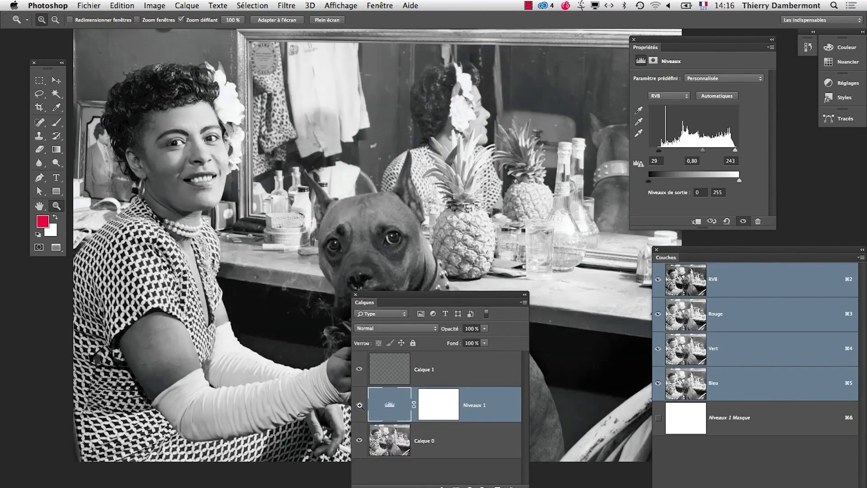
drag(162, 428, 211, 417)
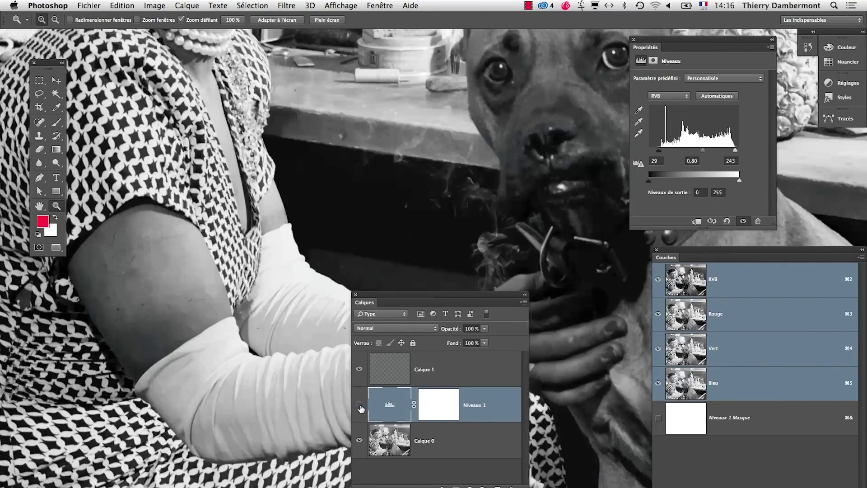
click(359, 405)
click(359, 405)
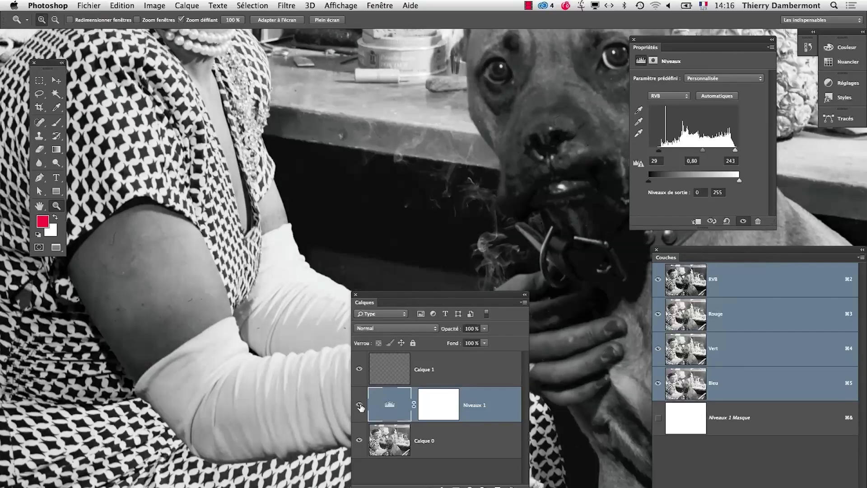
Step: Select the empty layer Calque 1, activate the Brush tool and move the Calques panel beside the photo with all layers showing
click(386, 378)
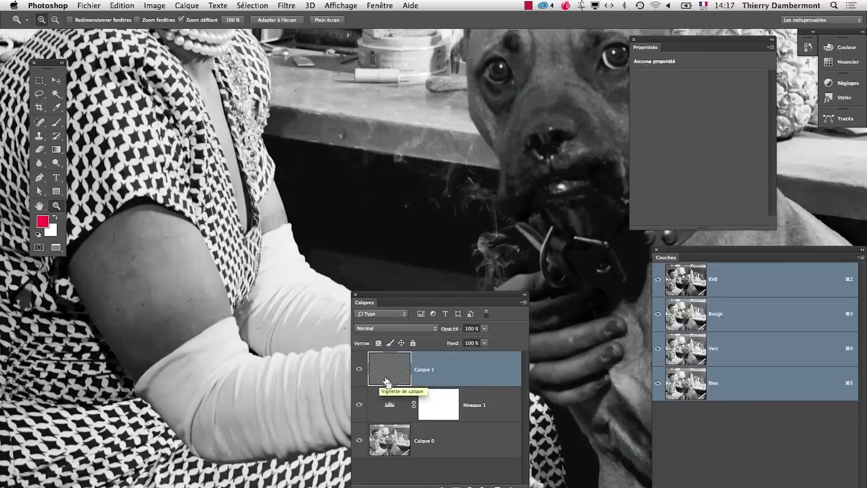
key(super+minus)
key(super+minus)
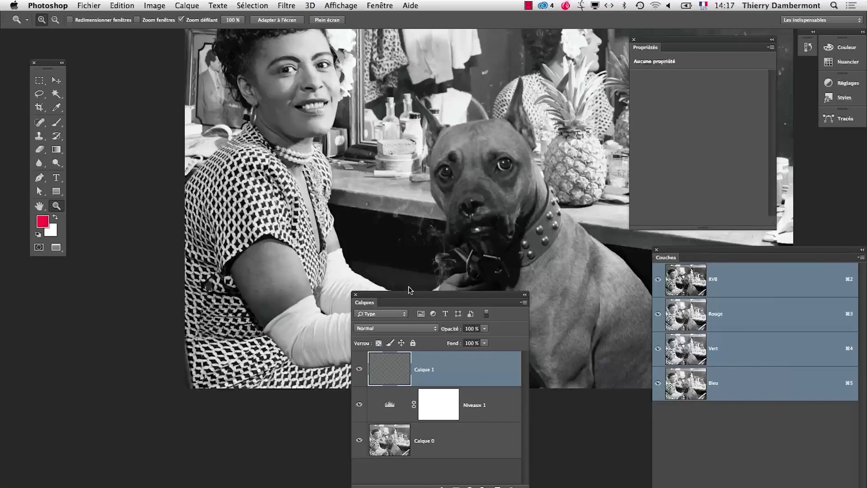
drag(418, 295, 166, 377)
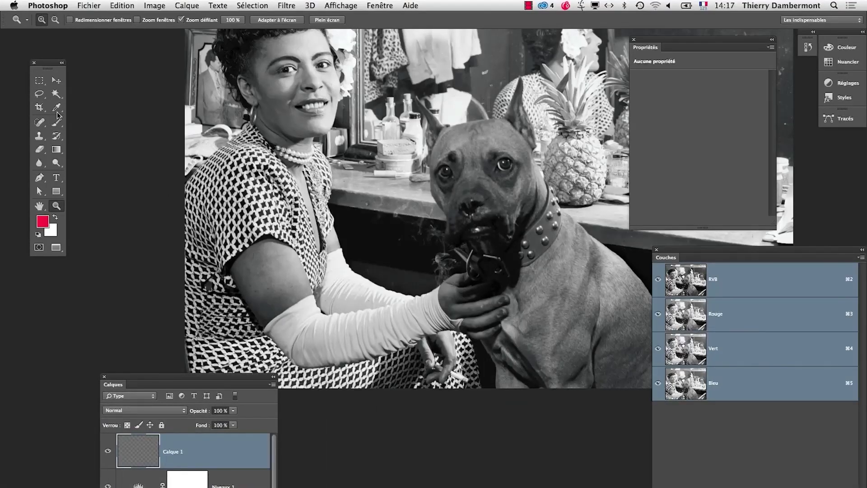
click(56, 127)
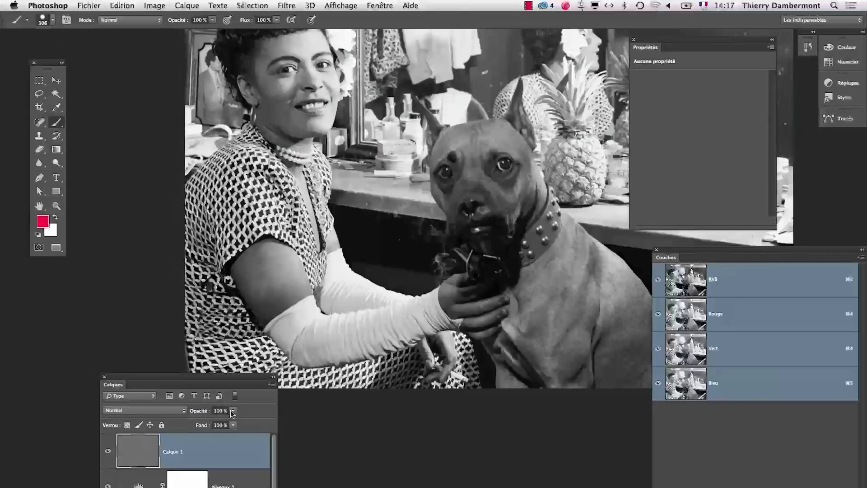
drag(243, 378, 235, 254)
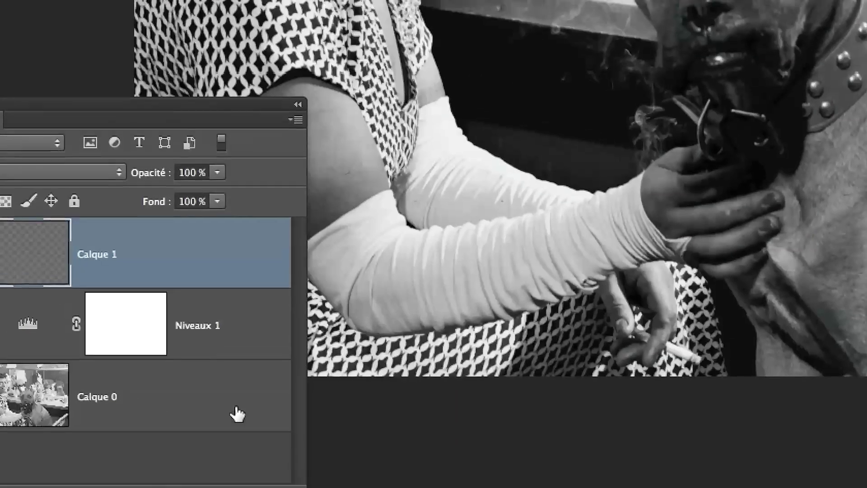
Step: Lock the layers Calque 0 and Niveaux 1 completely, and make Calque 1 the active layer
click(201, 403)
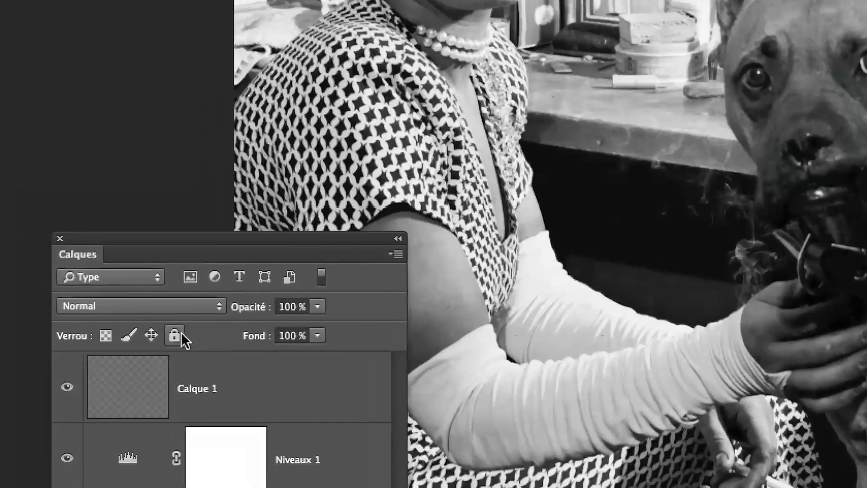
click(147, 255)
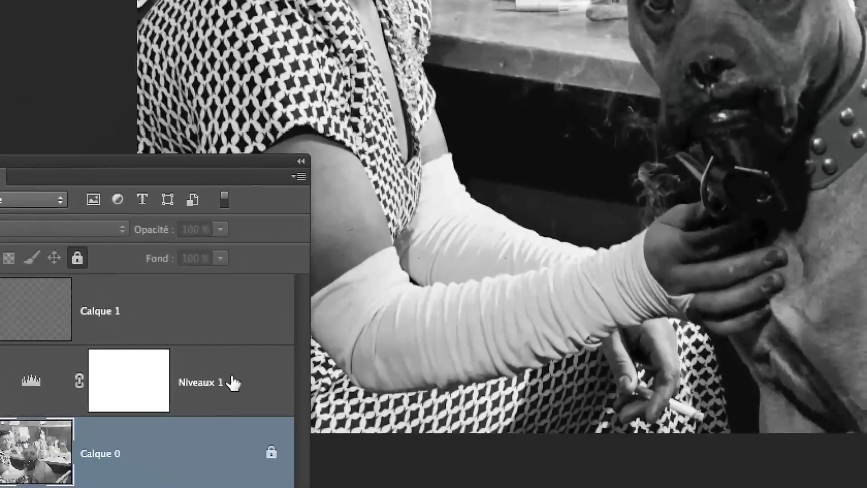
click(232, 379)
click(77, 257)
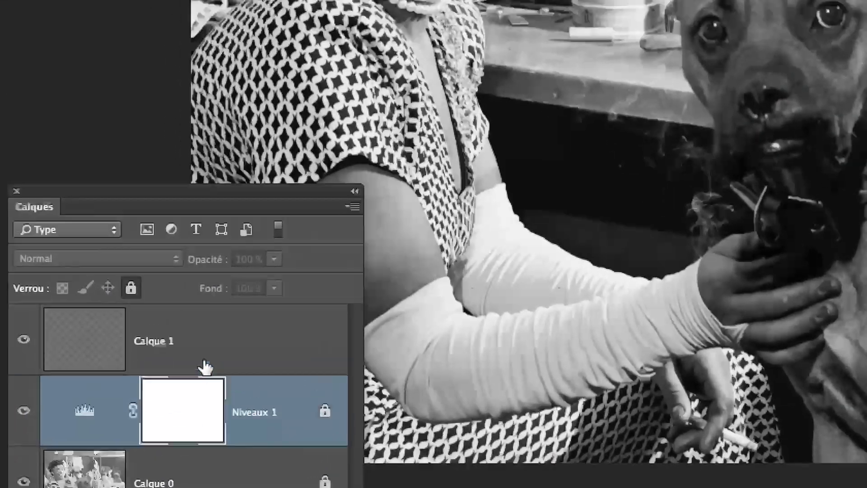
click(173, 259)
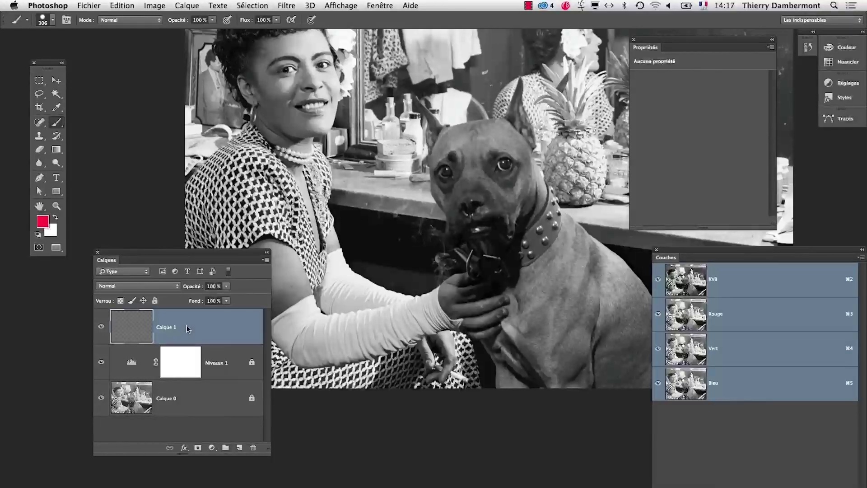
Step: Save the document and move the Calques panel down, clear of the woman and the dog
click(87, 5)
click(101, 112)
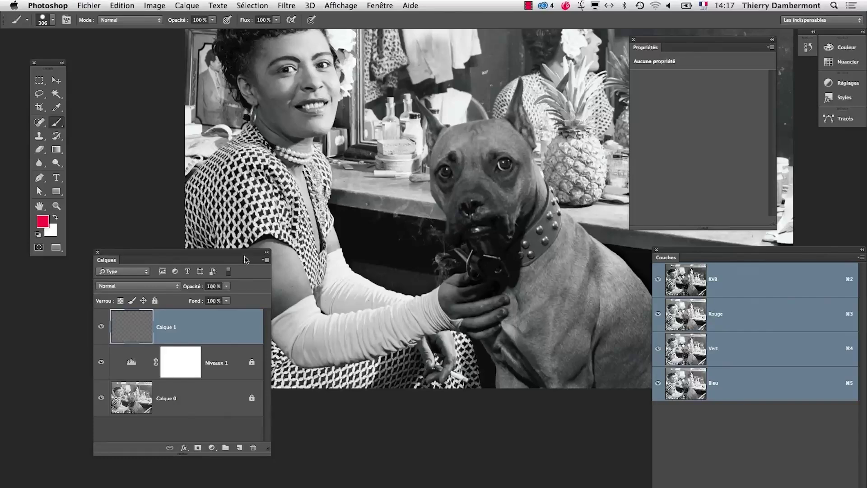
drag(251, 252, 191, 400)
Step: Paint hard-edged red dabs across the dog's muzzle and forehead on Calque 1 with a brush of about 306 px
scroll(526, 258, up, 1)
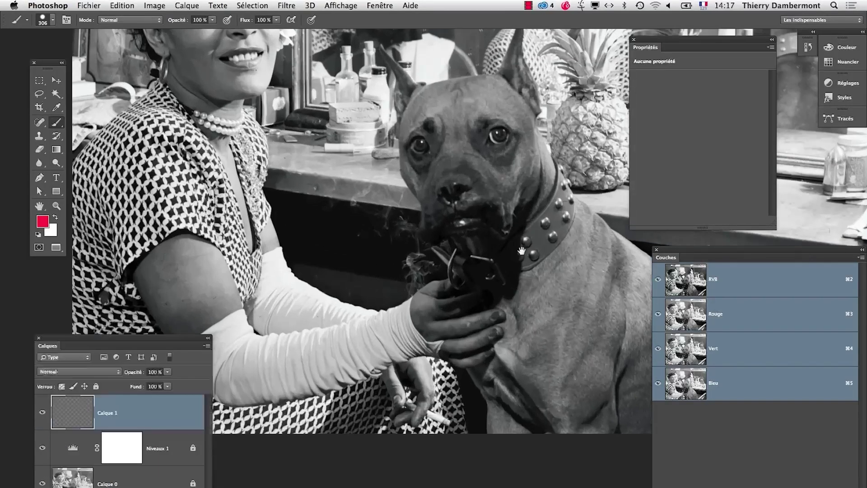
drag(490, 233, 396, 346)
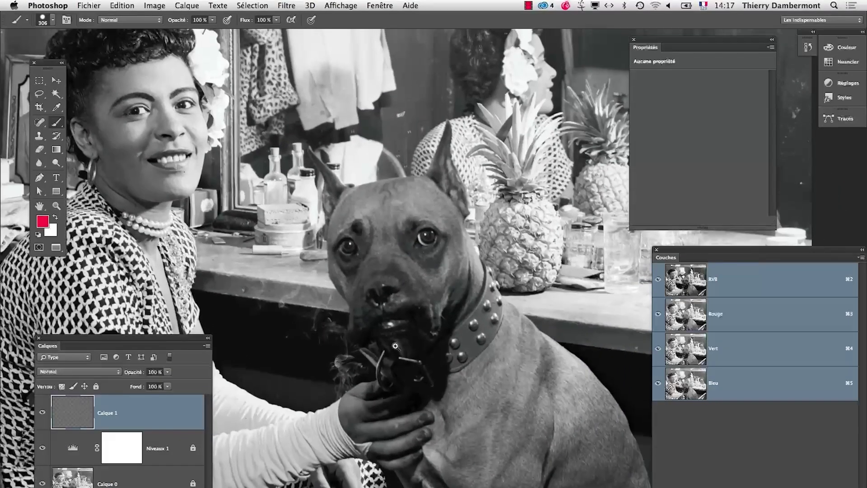
super+click(442, 279)
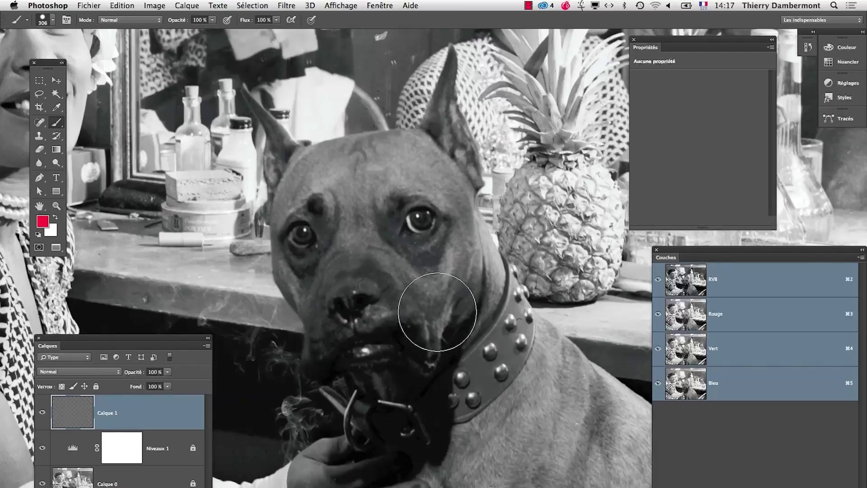
click(422, 296)
click(369, 255)
click(364, 233)
Step: Soften the brush and add red at 256 px beside the dog's eye and at 119 px in a curved forehead stroke
drag(389, 273, 388, 273)
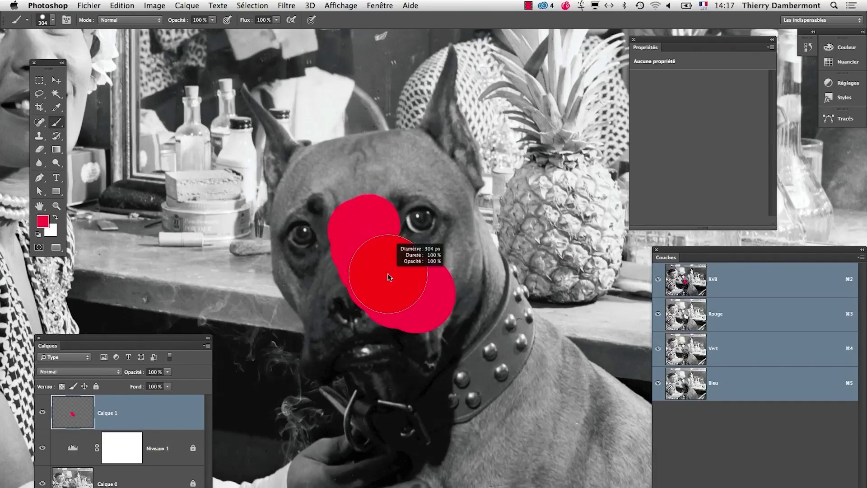
mouse_move(382, 352)
mouse_down()
mouse_move(271, 264)
mouse_move(343, 262)
mouse_move(300, 259)
mouse_up()
click(336, 229)
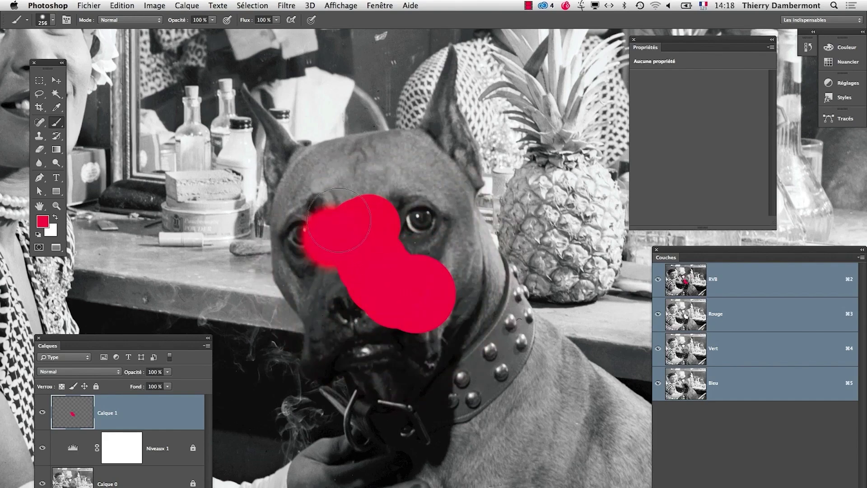
drag(344, 227, 340, 232)
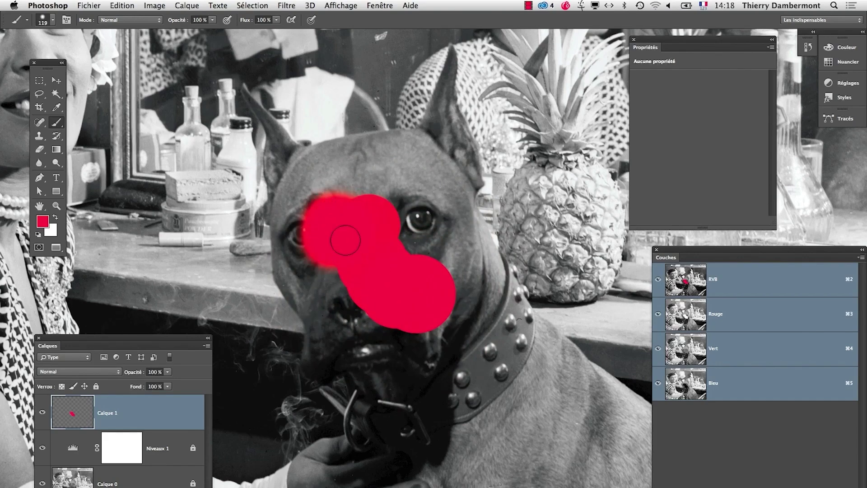
click(344, 184)
mouse_move(339, 194)
mouse_down()
mouse_move(352, 179)
mouse_move(408, 186)
mouse_up()
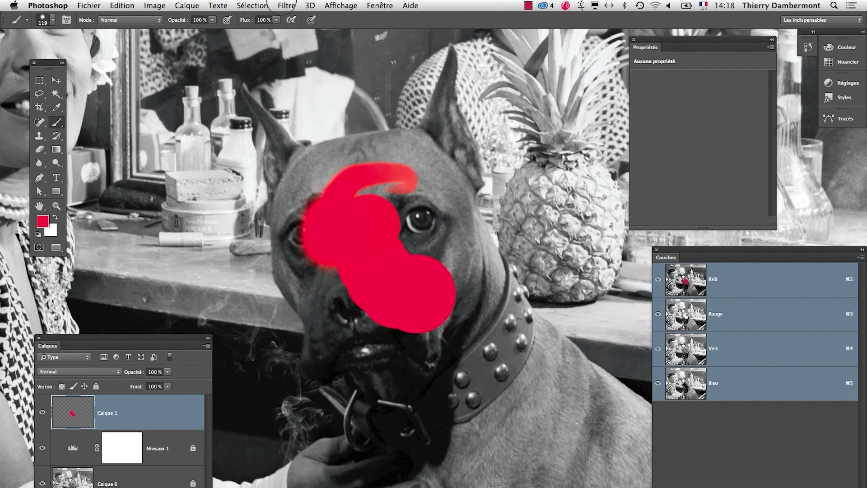
Step: Turn off Dynamique de forme and Transfert in the brush's Forme settings, leaving only Lissage enabled, and close the settings
click(380, 5)
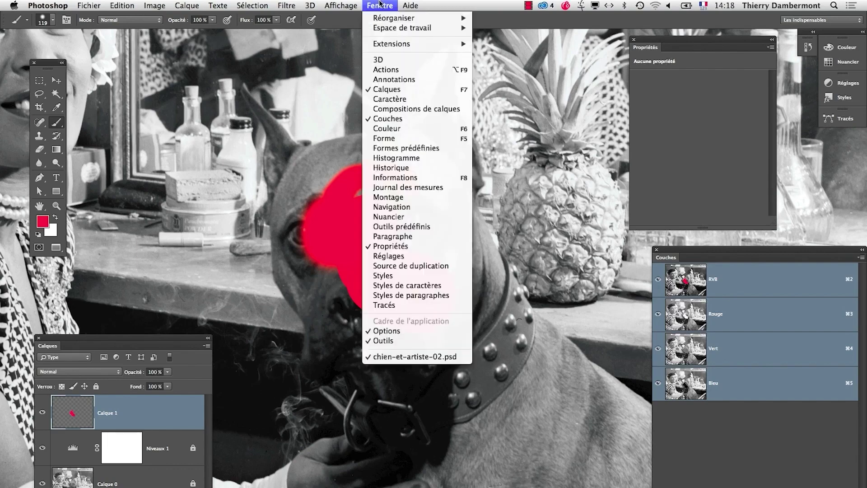
click(403, 139)
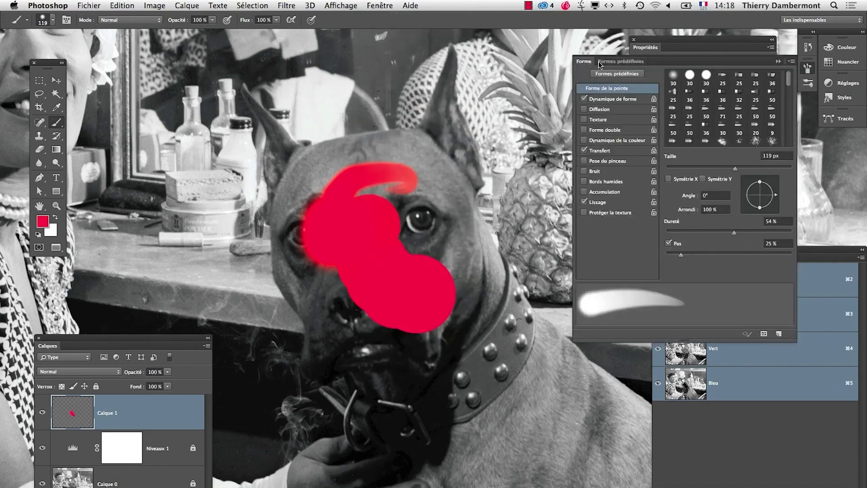
drag(599, 65, 333, 81)
click(778, 61)
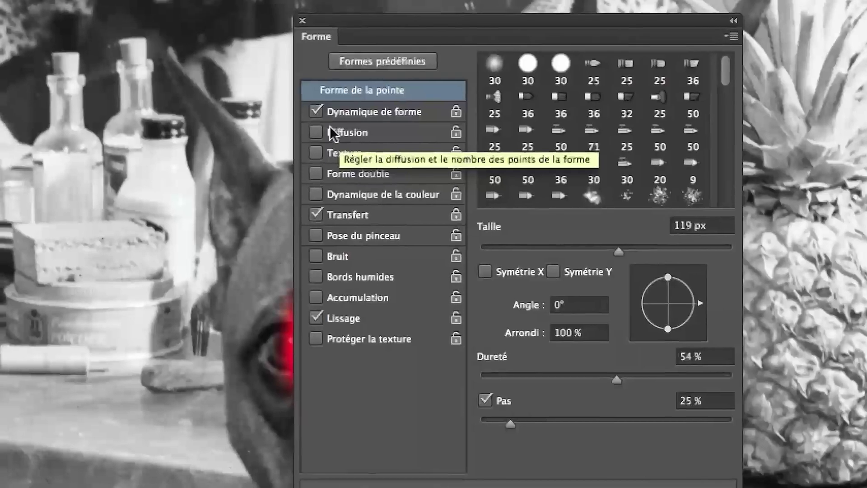
click(317, 115)
click(333, 151)
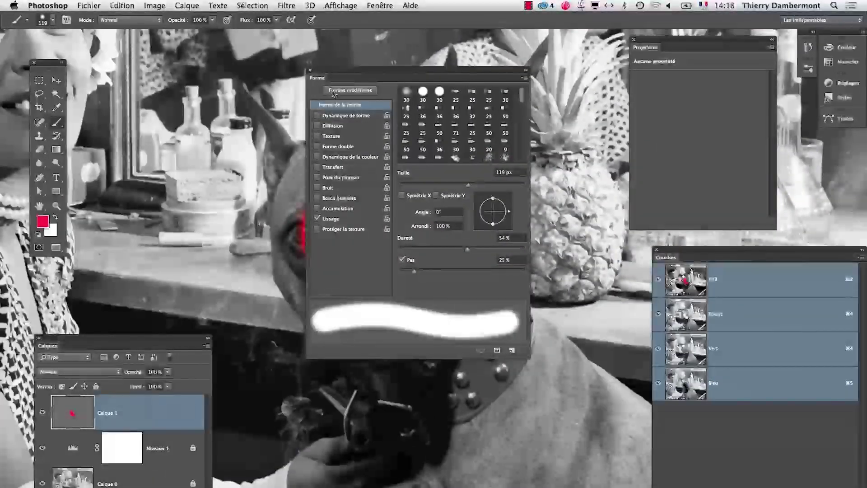
click(310, 70)
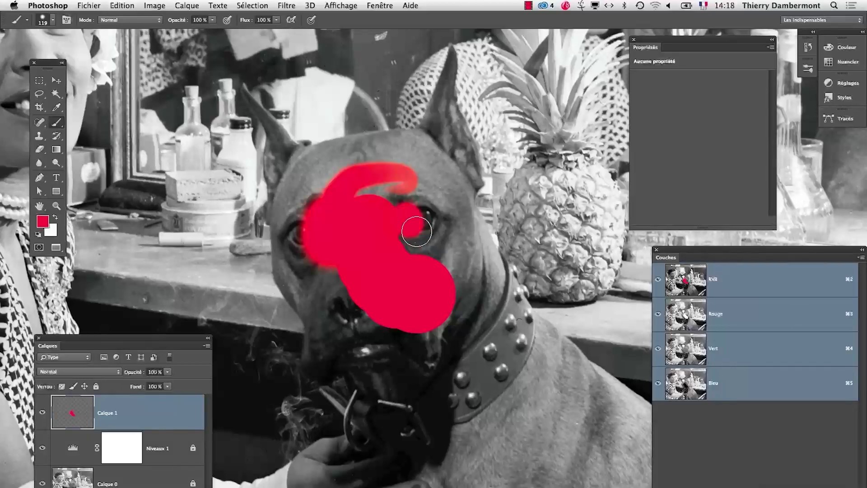
Step: Cover the dog's whole face with red on Calque 1, outlining it and filling the inside with the 119 px brush
mouse_move(415, 226)
mouse_down()
mouse_move(403, 210)
mouse_move(432, 240)
mouse_move(388, 203)
mouse_move(372, 214)
mouse_move(360, 192)
mouse_move(393, 168)
mouse_move(396, 153)
mouse_move(305, 170)
mouse_move(285, 218)
mouse_move(288, 274)
mouse_move(319, 322)
mouse_move(316, 362)
mouse_move(424, 357)
mouse_move(461, 302)
mouse_move(461, 221)
mouse_move(492, 271)
mouse_move(487, 300)
mouse_move(443, 338)
mouse_move(462, 208)
mouse_move(450, 164)
mouse_move(428, 141)
mouse_move(308, 156)
mouse_move(291, 206)
mouse_move(344, 167)
mouse_move(399, 164)
mouse_move(427, 175)
mouse_move(420, 172)
mouse_move(436, 201)
mouse_move(409, 189)
mouse_up()
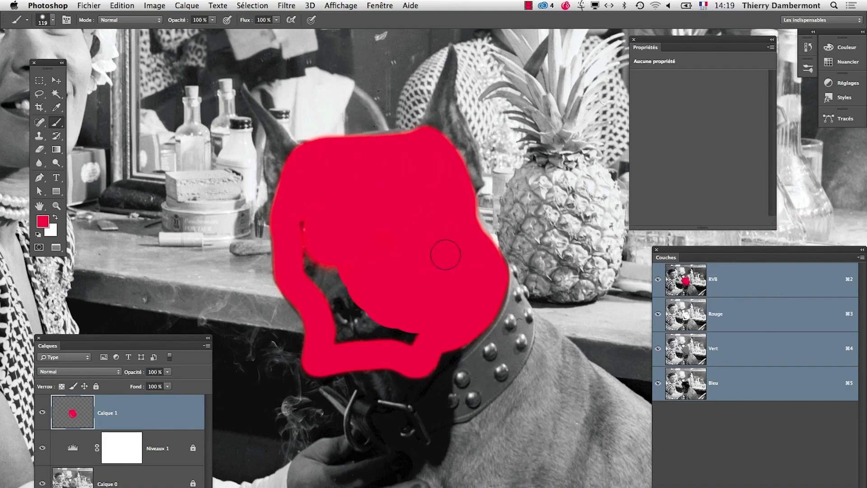
mouse_move(455, 319)
mouse_down()
mouse_move(396, 337)
mouse_move(333, 335)
mouse_move(330, 295)
mouse_move(300, 218)
mouse_move(348, 310)
mouse_up()
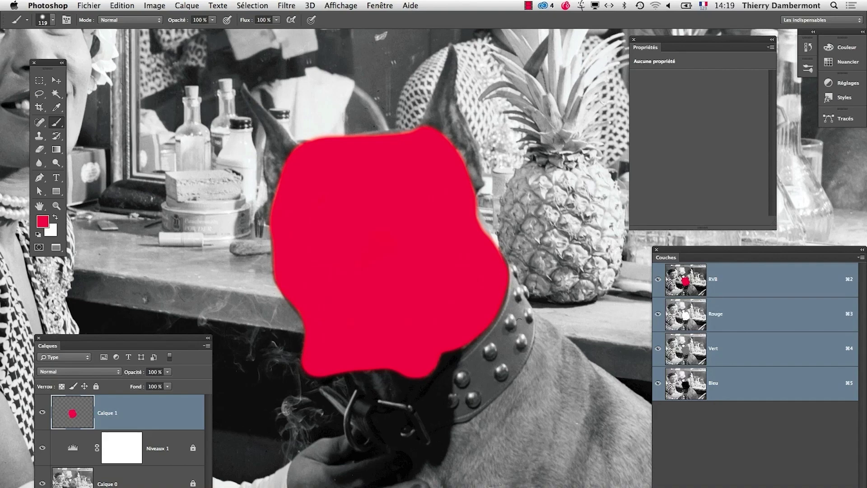
Step: Try two black eye dots on a new layer above the red shape, and undo the dots and the layer
key(super+alt+shift+n)
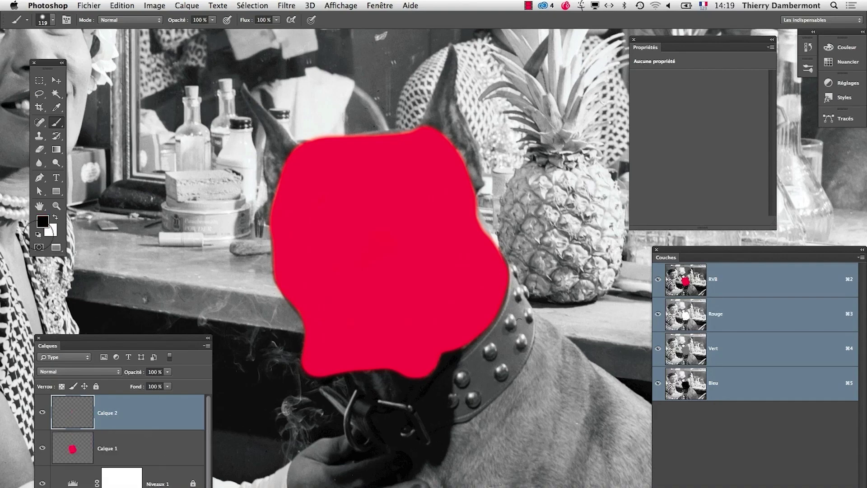
click(331, 209)
click(416, 196)
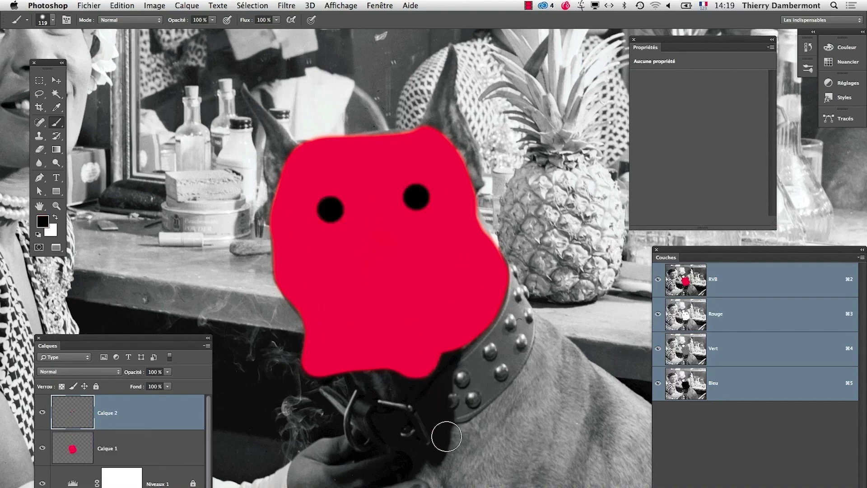
key(super+alt+z)
key(super+alt+z)
key(super+alt+z)
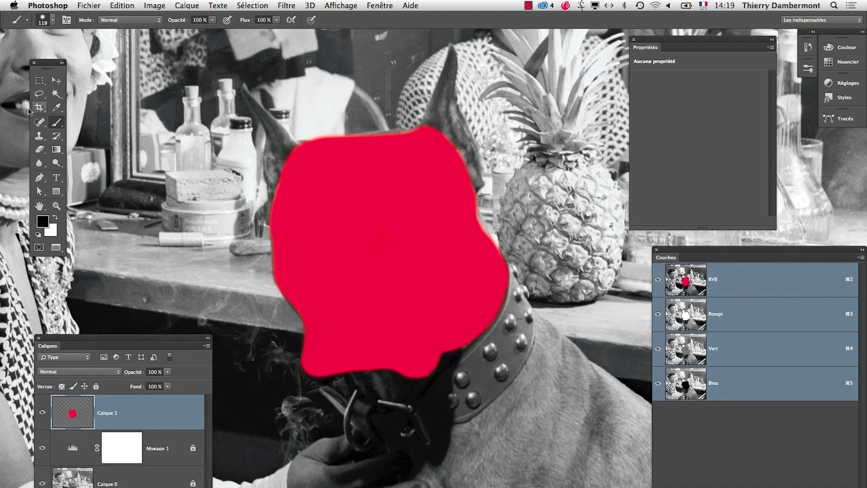
Step: Sample the painted red as the foreground colour, return to the Brush tool and bring the Calques panel beside the dog's head
key(i)
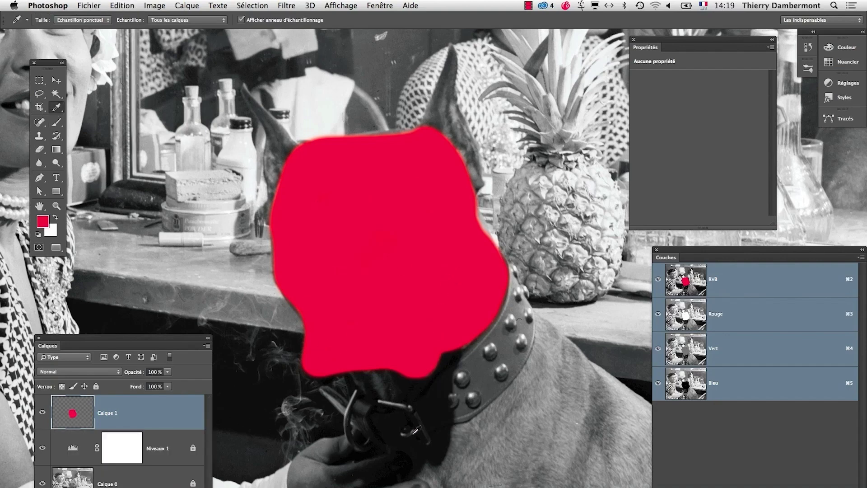
drag(86, 339, 582, 104)
drag(374, 201, 253, 219)
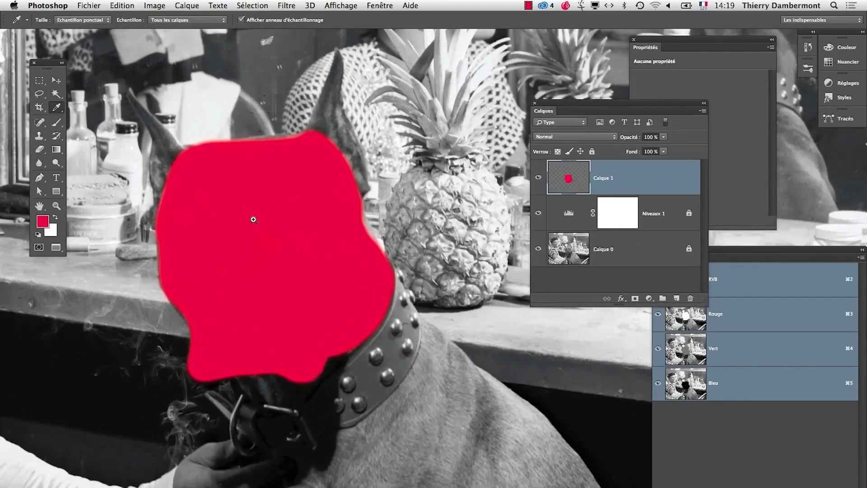
click(258, 234)
drag(591, 102, 536, 96)
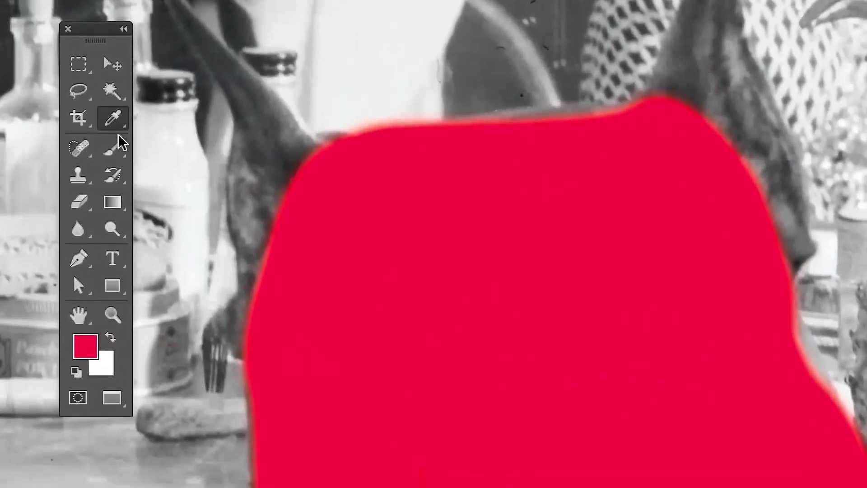
click(118, 145)
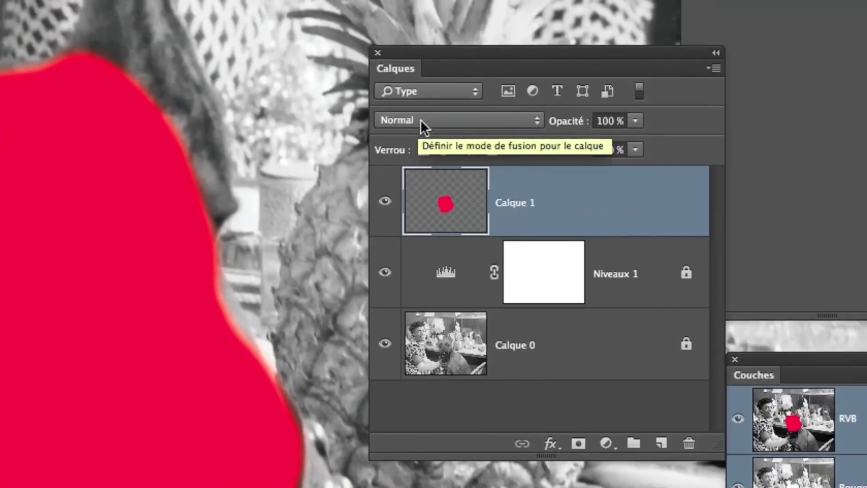
Step: Set the blending mode of Calque 1 to Couleur
click(404, 69)
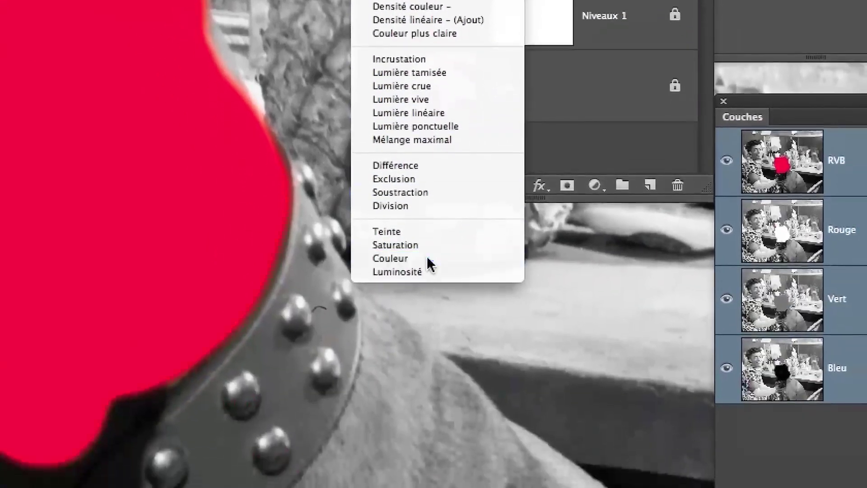
click(428, 258)
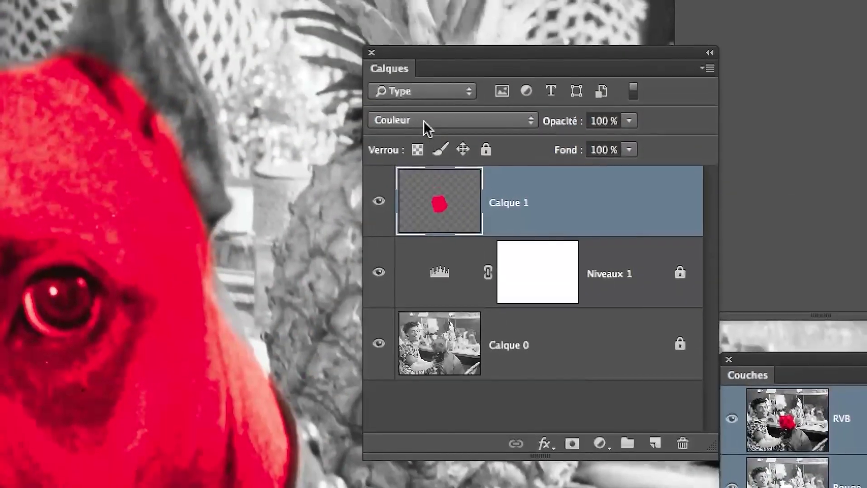
click(428, 97)
click(428, 94)
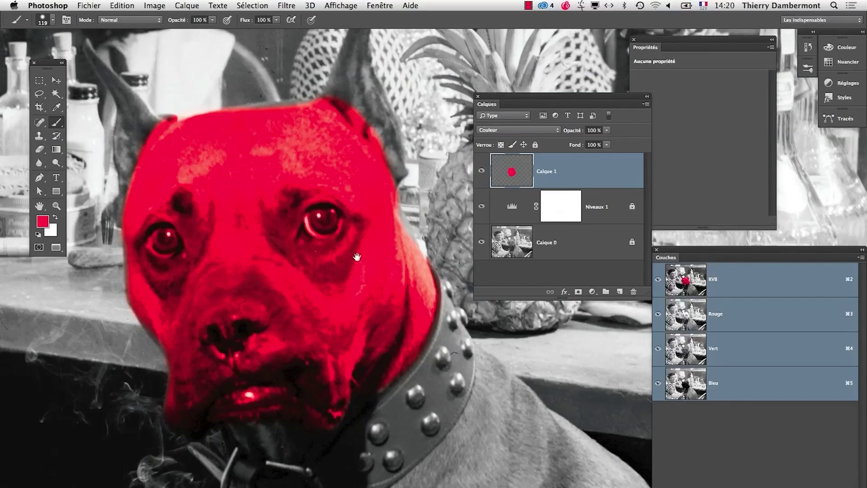
Step: Paint the dog's ear beside the pineapple red, using an 87 px brush at the base and 29 px towards the tip
scroll(368, 247, up, 5)
drag(337, 340, 317, 339)
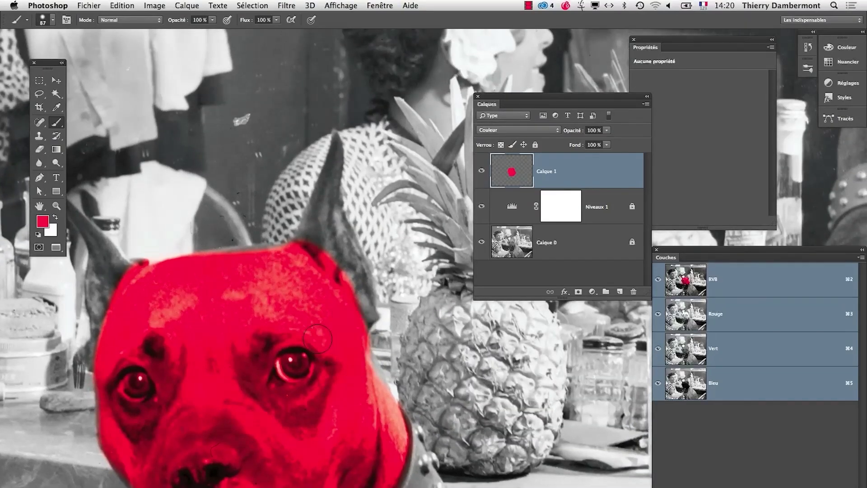
mouse_move(347, 313)
mouse_down()
mouse_move(328, 217)
mouse_move(312, 250)
mouse_move(317, 224)
mouse_move(279, 261)
mouse_up()
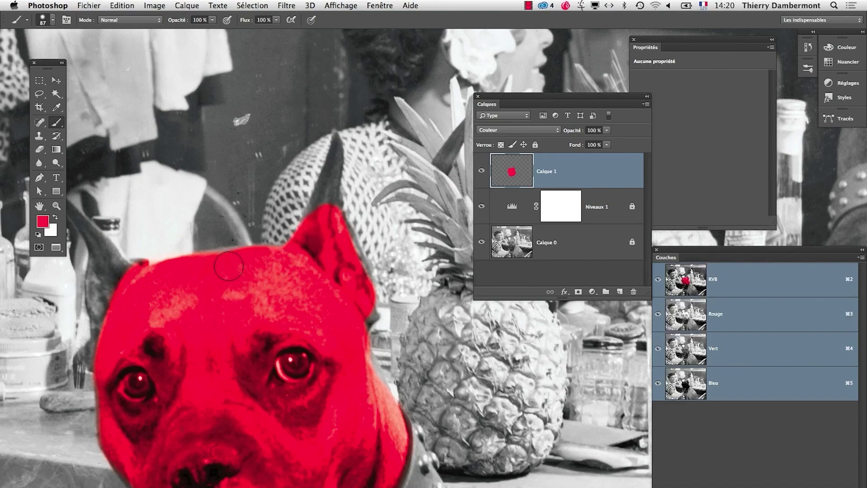
mouse_move(374, 201)
mouse_down()
mouse_move(349, 195)
mouse_move(328, 212)
mouse_move(310, 158)
mouse_move(339, 275)
mouse_move(385, 349)
mouse_up()
scroll(345, 194, up, 2)
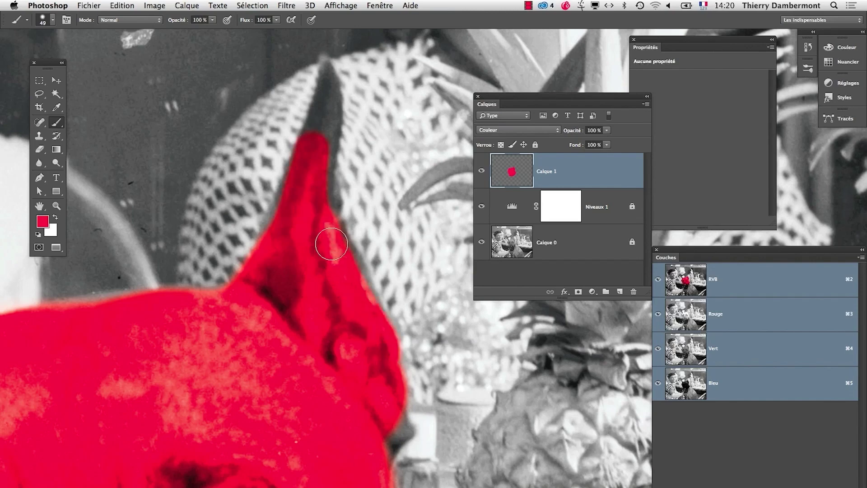
drag(308, 207, 303, 206)
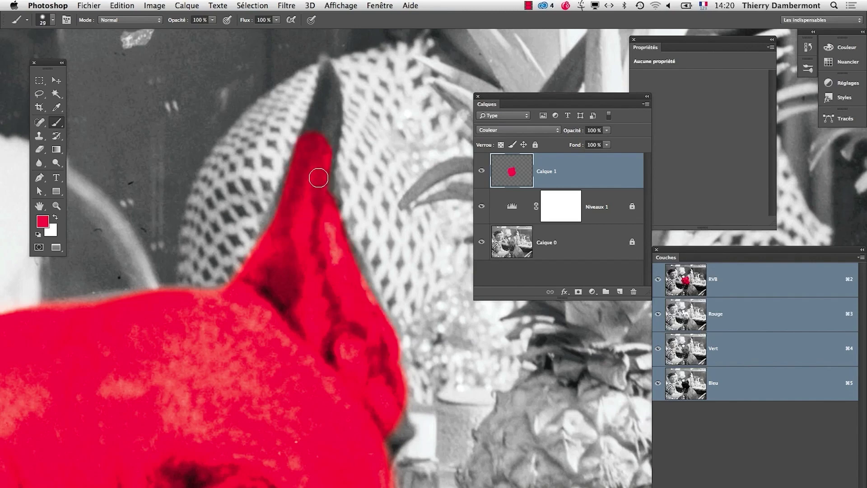
drag(319, 178, 328, 94)
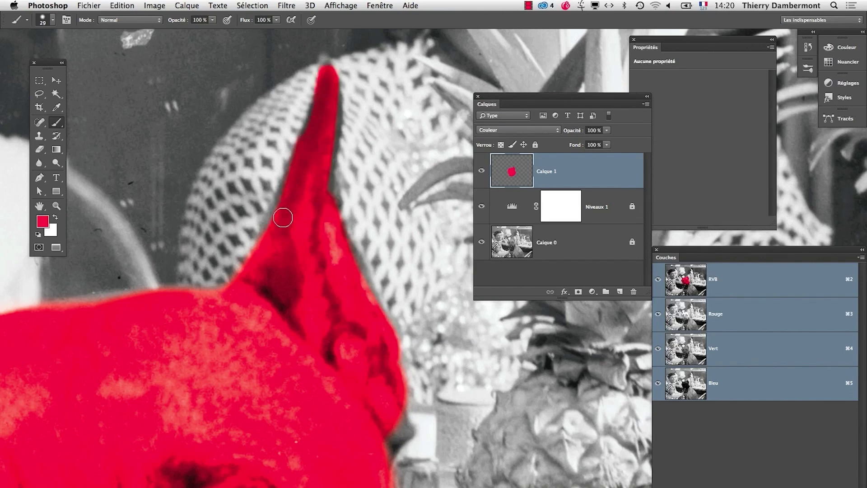
drag(282, 217, 268, 240)
Step: Paint the dog's other ear beside the bottles red, from its tip to the head, filling the inside with a 47 px brush
drag(308, 157, 556, 401)
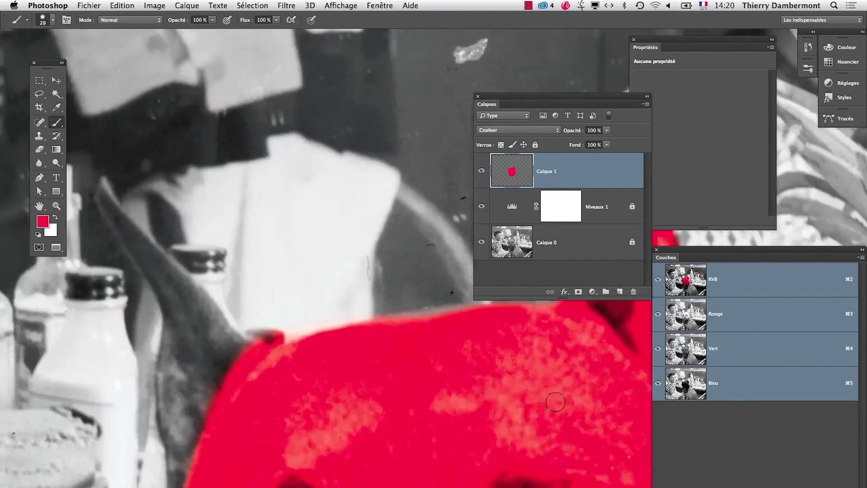
mouse_move(101, 185)
mouse_down()
mouse_move(125, 244)
mouse_move(120, 209)
mouse_move(249, 359)
mouse_up()
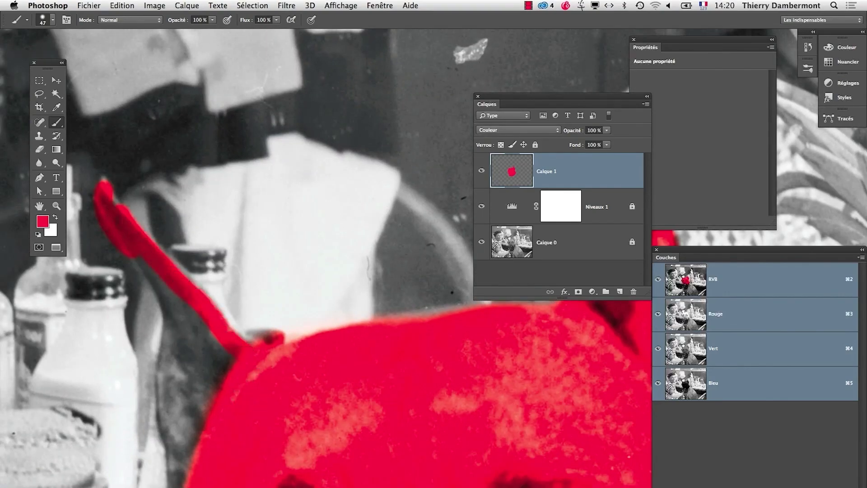
mouse_move(147, 257)
mouse_down()
mouse_move(191, 325)
mouse_move(189, 337)
mouse_move(174, 305)
mouse_move(167, 370)
mouse_move(181, 479)
mouse_up()
scroll(316, 271, up, 10)
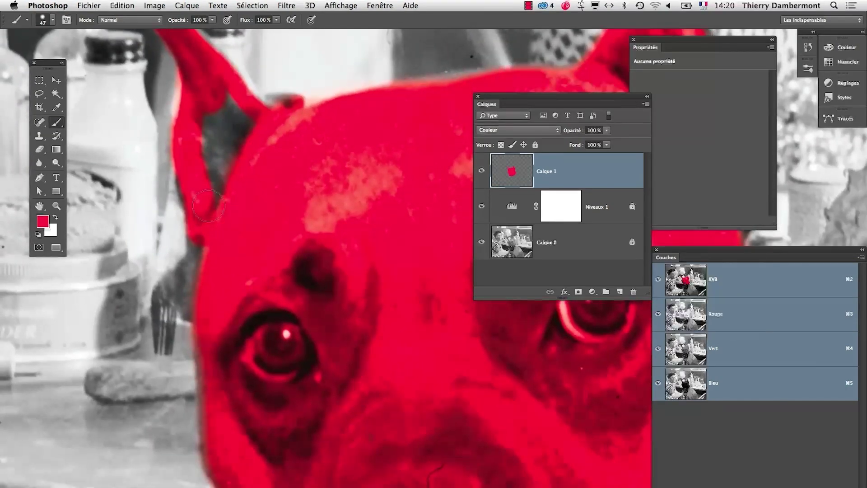
mouse_move(207, 205)
mouse_down()
mouse_move(217, 105)
mouse_move(260, 127)
mouse_move(214, 187)
mouse_up()
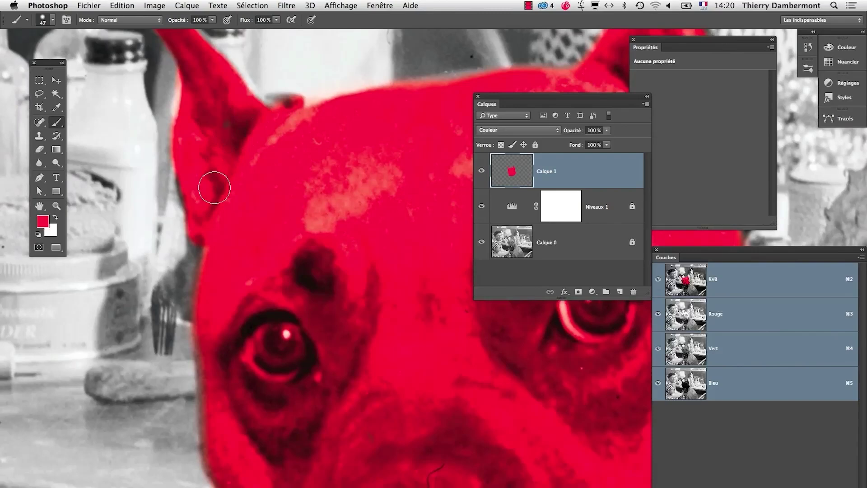
Step: Erase the red overspill on the background beside the ear near the bottles with a 25 px eraser, and return to the Brush tool
click(45, 154)
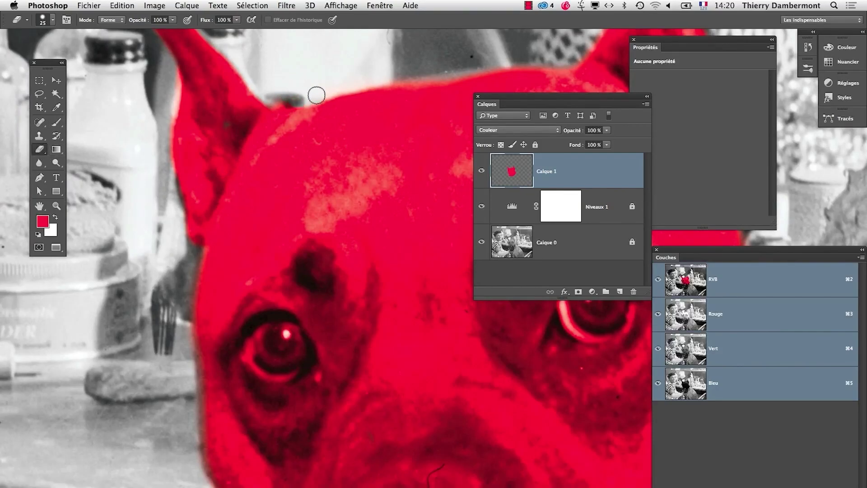
alt+click(350, 302)
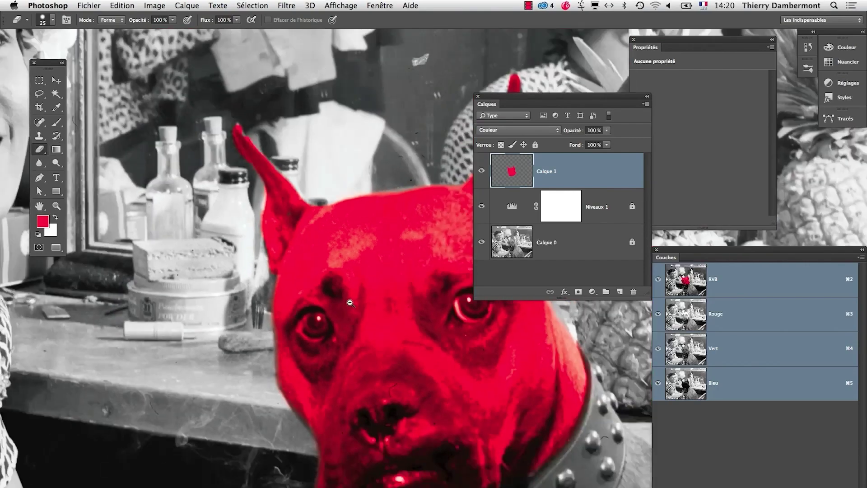
alt+click(349, 320)
drag(349, 321, 221, 293)
scroll(221, 293, up, 2)
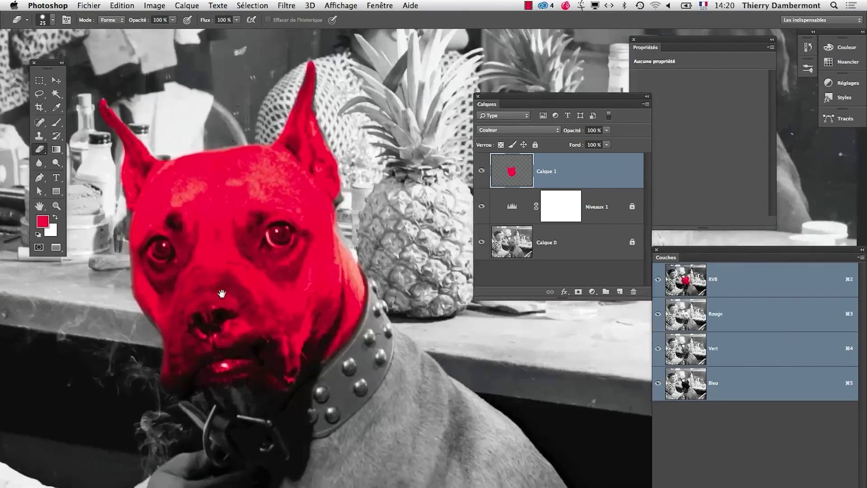
click(56, 122)
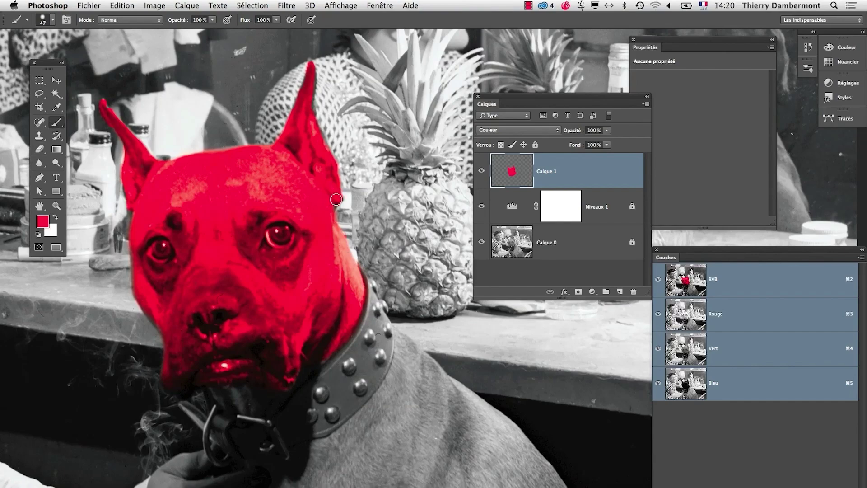
Step: Save the document as a new Photoshop file named chien-et-artiste-03.psd with maximised compatibility
click(88, 5)
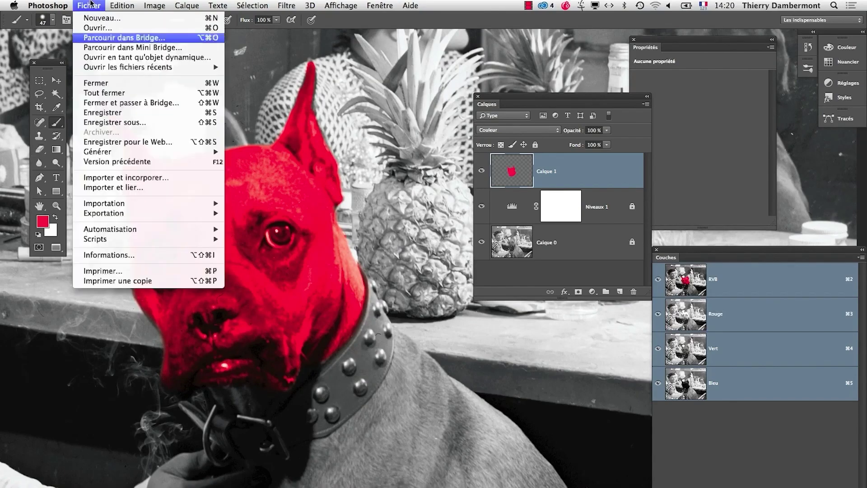
click(108, 118)
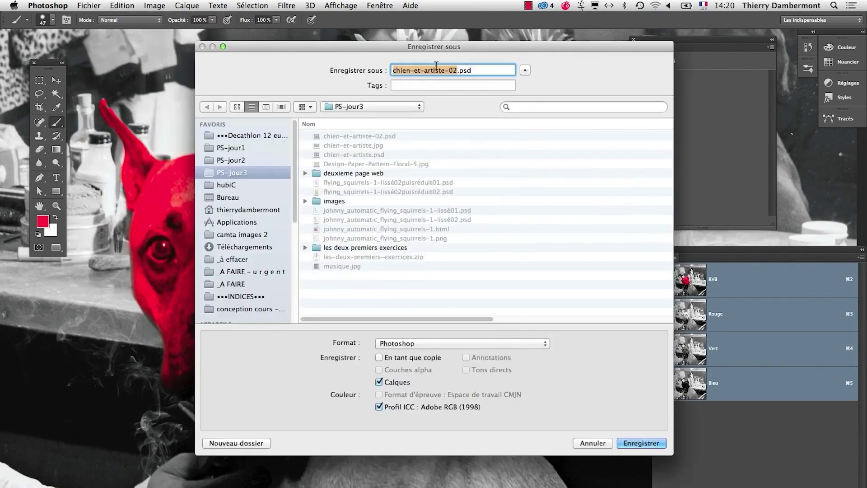
click(458, 70)
key(BackSpace)
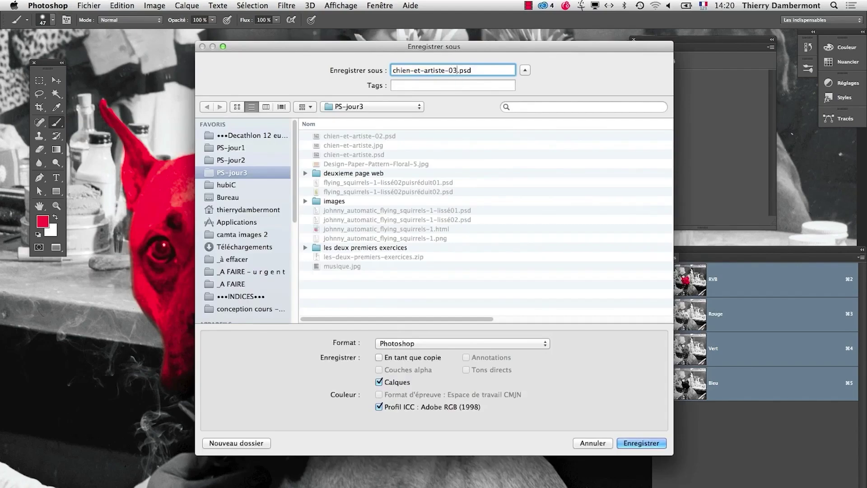
text(3)
click(642, 443)
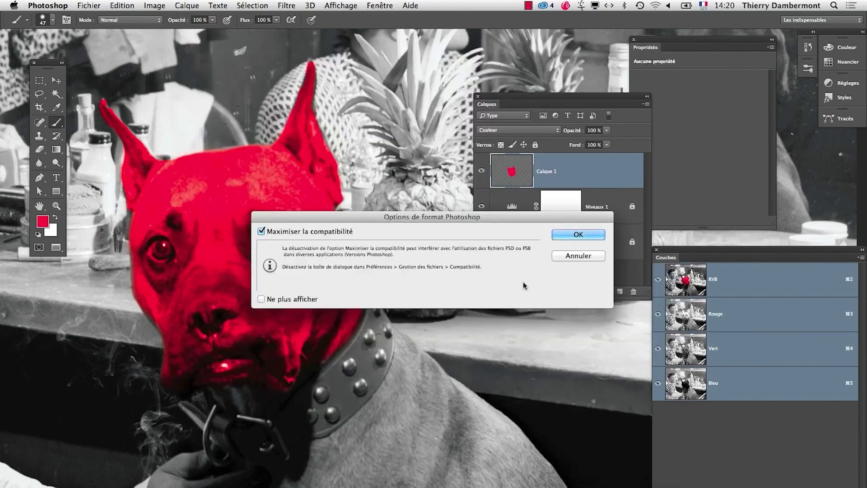
click(587, 234)
key(super+minus)
key(super+minus)
key(super+minus)
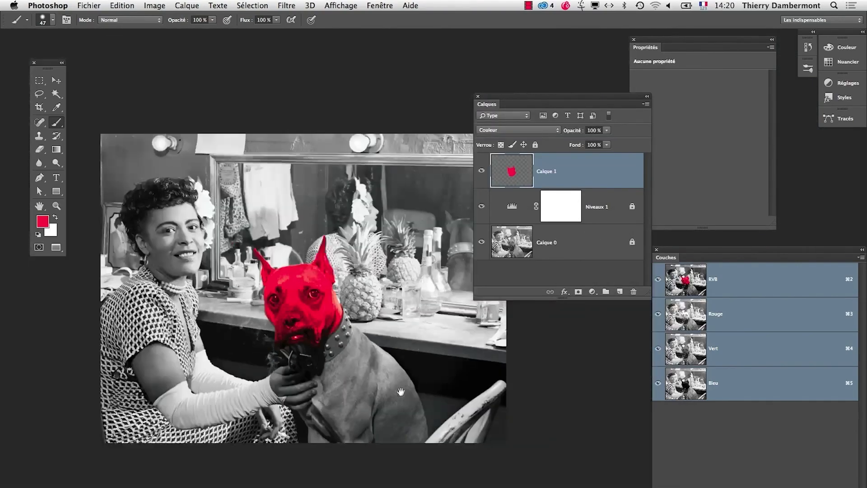
drag(401, 392, 375, 340)
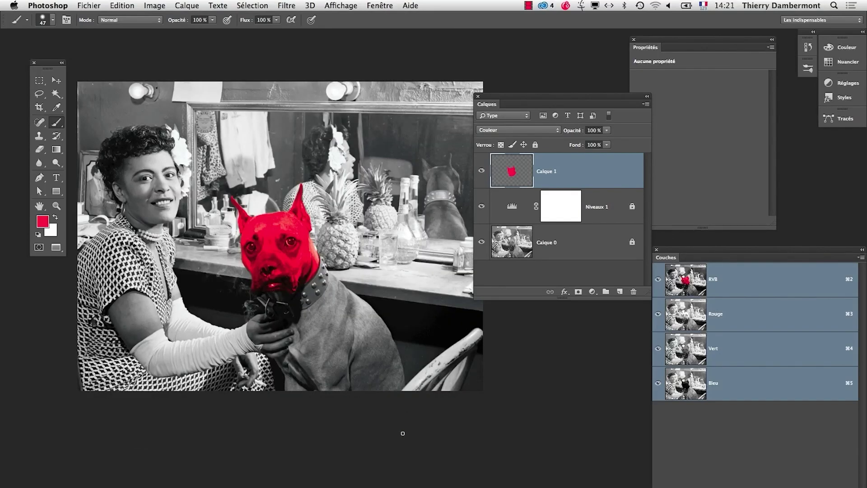
drag(279, 270, 325, 283)
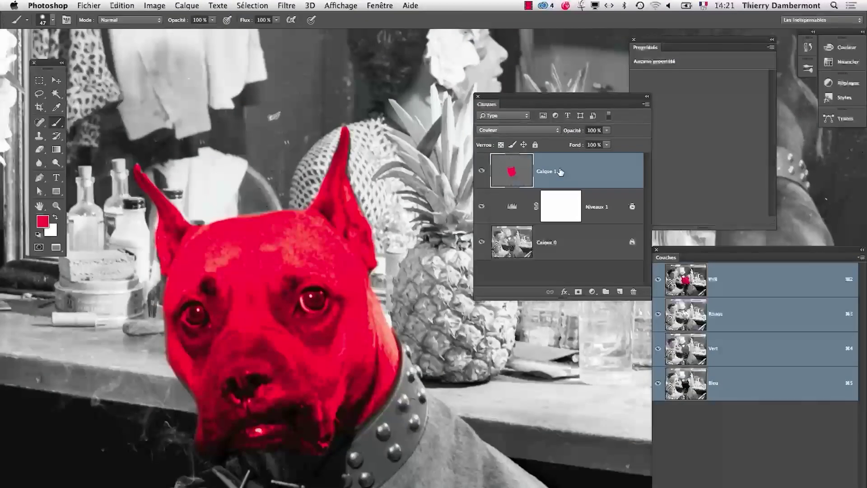
click(154, 5)
mouse_move(162, 33)
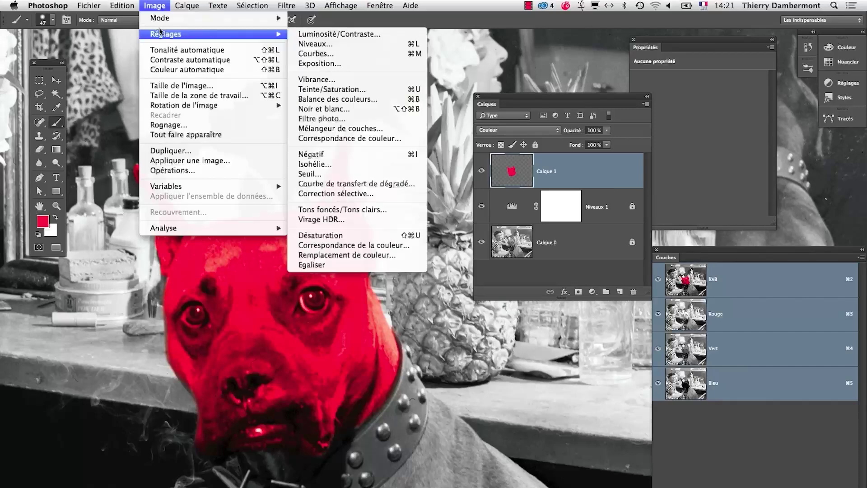
click(361, 88)
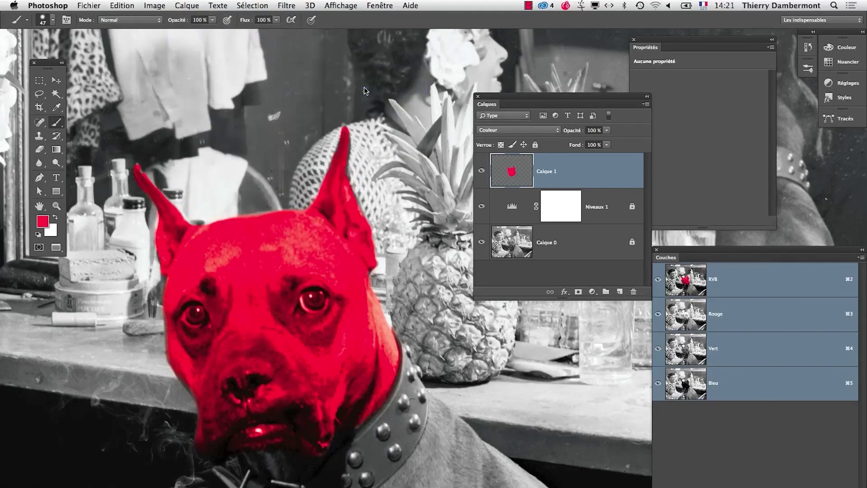
drag(529, 60, 474, 371)
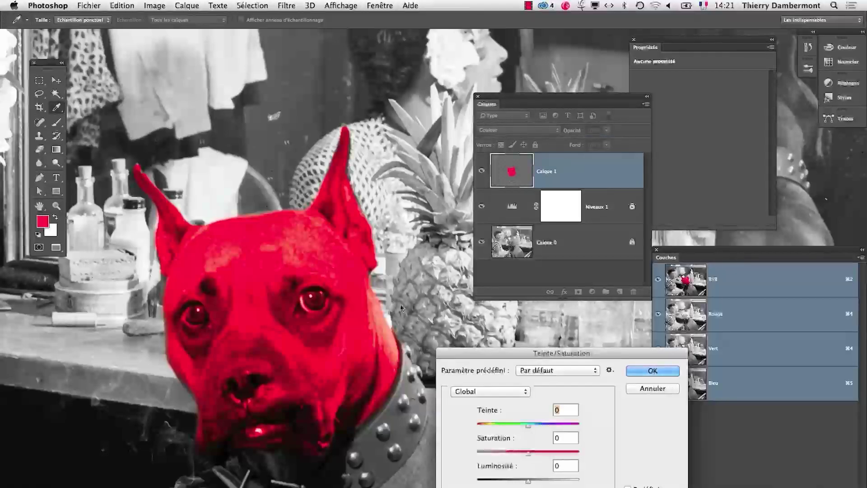
click(640, 388)
key(b)
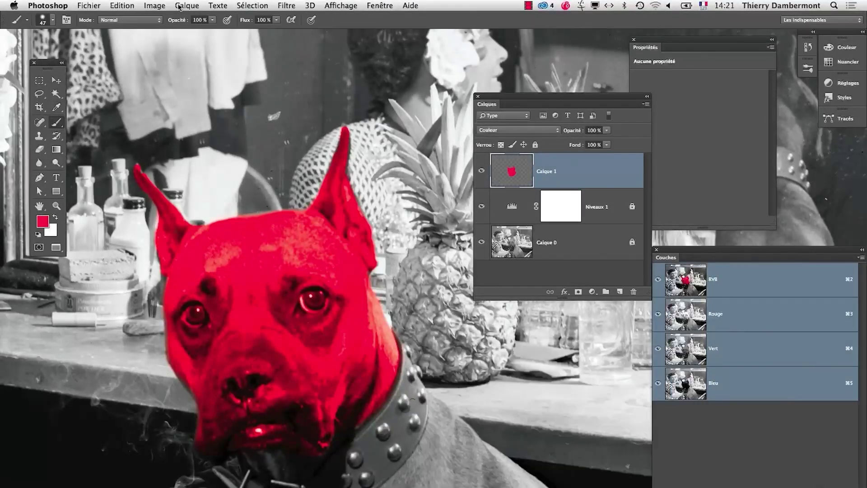
Step: Open the Teinte/Saturation adjustment for Calque 1 and arrange the Calques panel and dialog so all the sliders are accessible
click(163, 5)
mouse_move(167, 36)
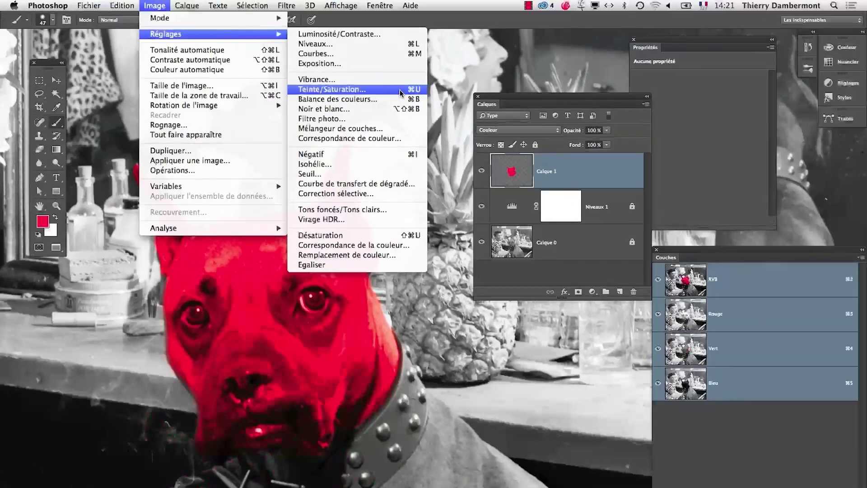
click(399, 90)
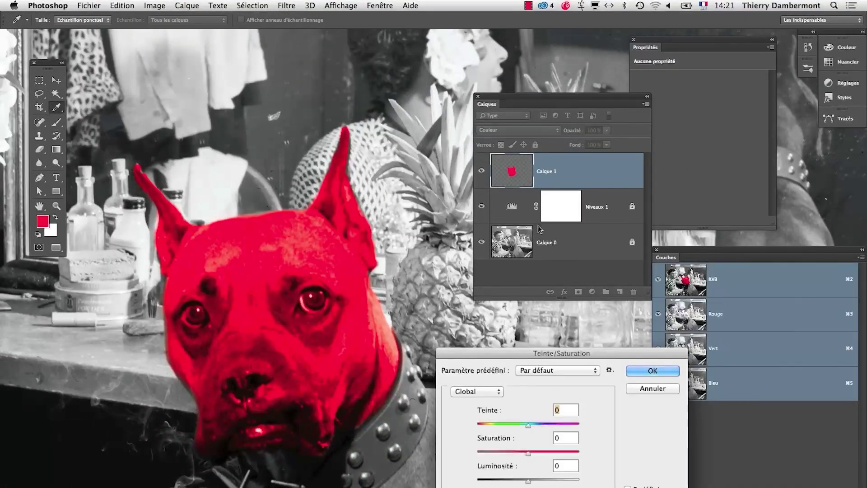
drag(506, 103, 736, 162)
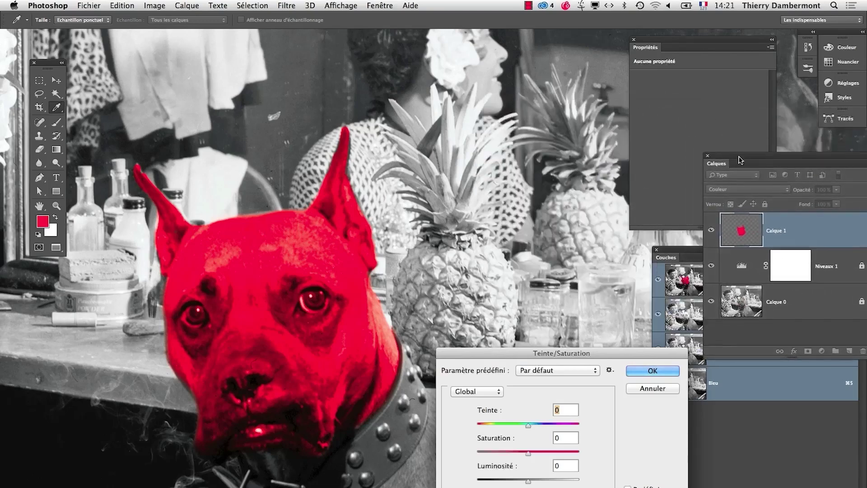
drag(611, 352, 607, 118)
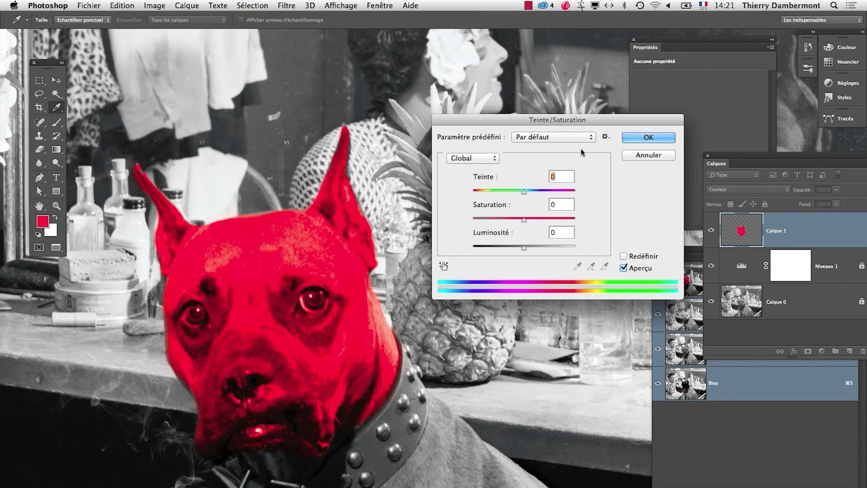
Step: Try shifting the dog's colour to hue +38 with saturation +100, and to hue -1 with saturation -61
drag(523, 191, 543, 192)
drag(523, 219, 495, 219)
key(shift+Up)
key(shift+Up)
key(shift+Up)
key(shift+Up)
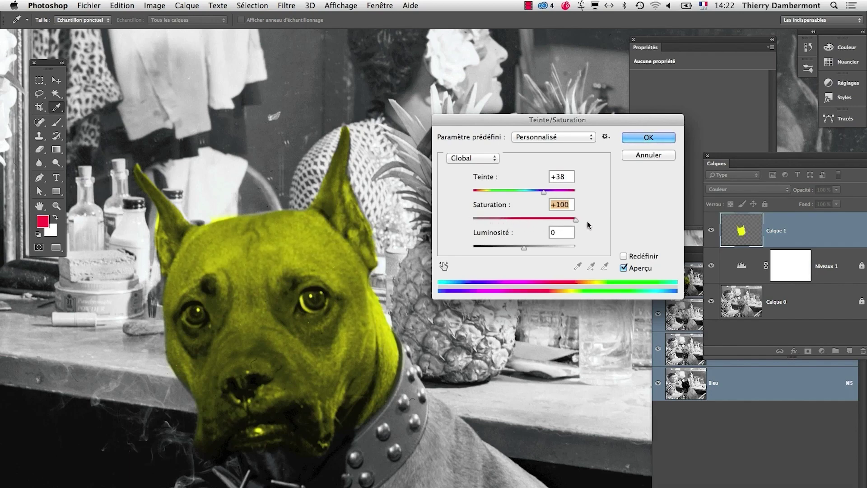
drag(588, 224, 495, 222)
drag(557, 195, 524, 198)
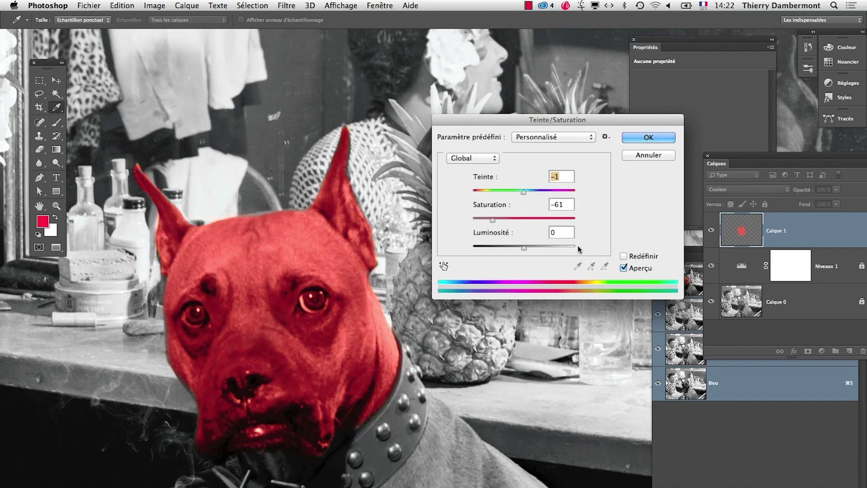
Step: Turn on Redéfinir and test hues 117, 41 and 191 on the dog with saturation 11 and luminosity -17
click(623, 256)
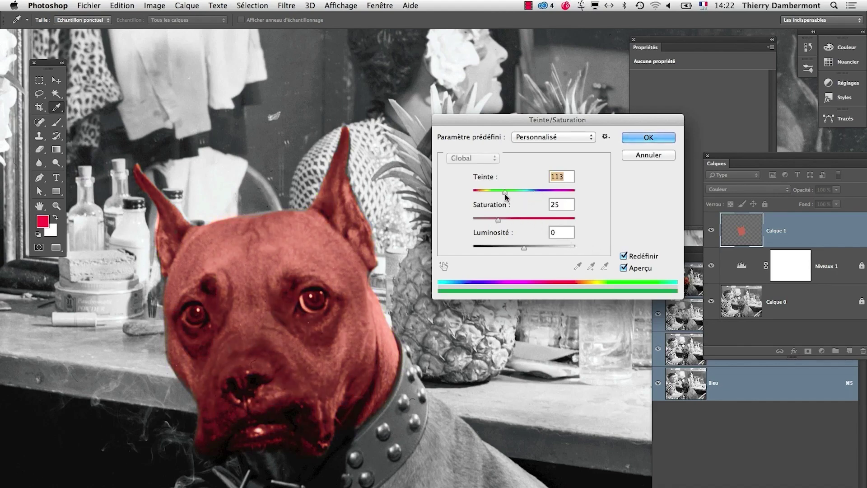
drag(506, 196, 493, 217)
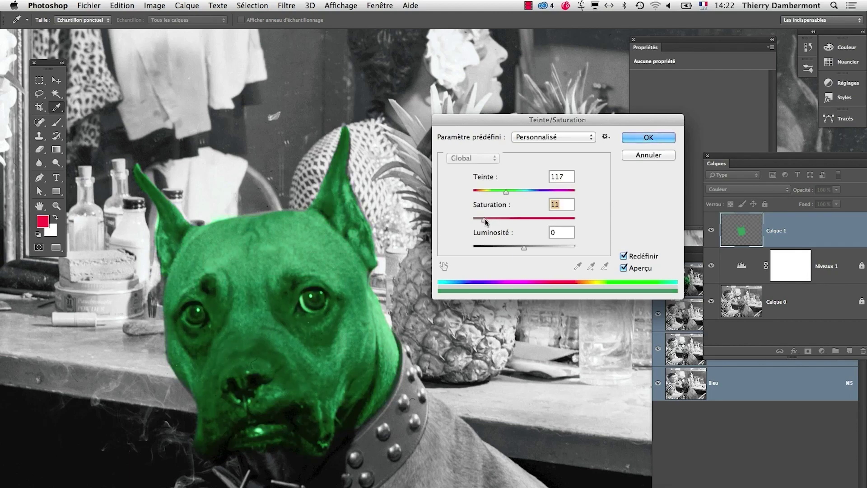
drag(481, 232, 474, 233)
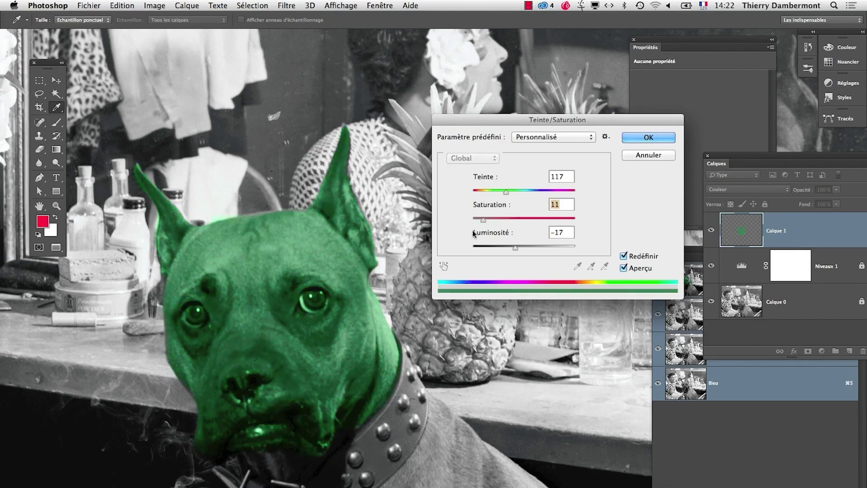
click(479, 192)
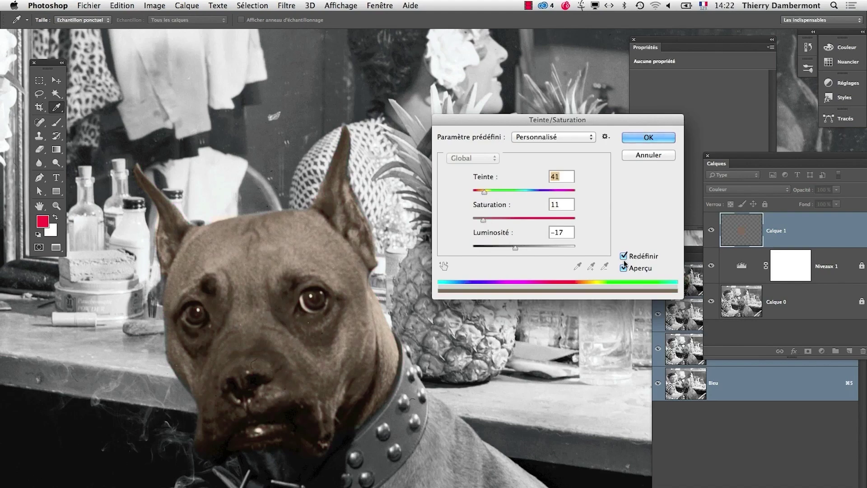
key(alt)
click(523, 195)
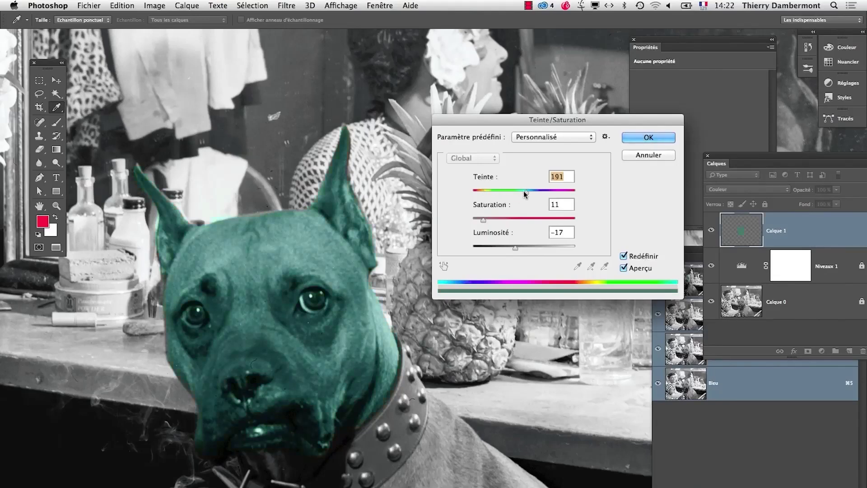
Step: Tint the dog warm brown with saturation 17 and luminosity -4, apply the adjustment and bring the Calques panel back beside the dog
drag(526, 195, 484, 220)
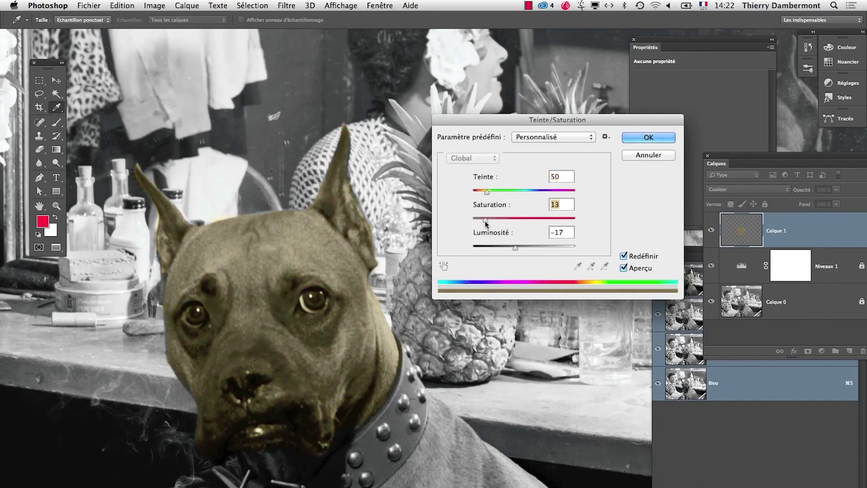
mouse_move(514, 247)
mouse_down()
mouse_move(505, 249)
mouse_move(552, 248)
mouse_move(494, 249)
mouse_move(511, 249)
mouse_up()
drag(486, 221, 489, 220)
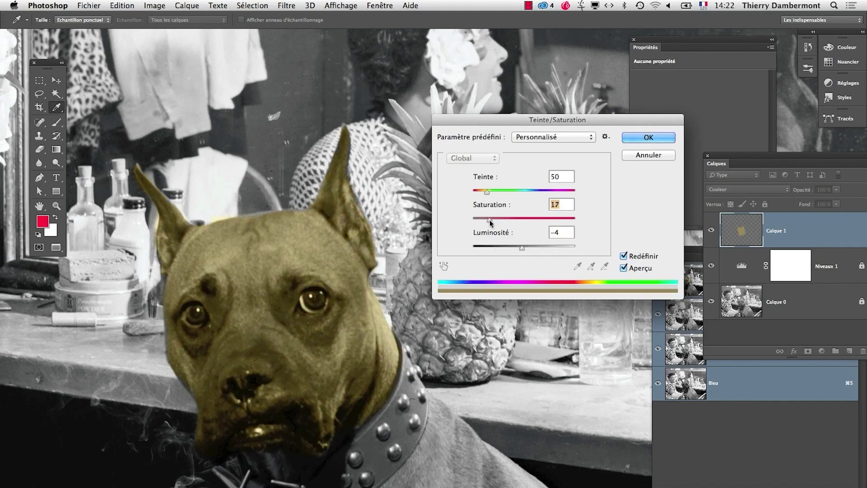
drag(493, 189, 483, 190)
click(631, 136)
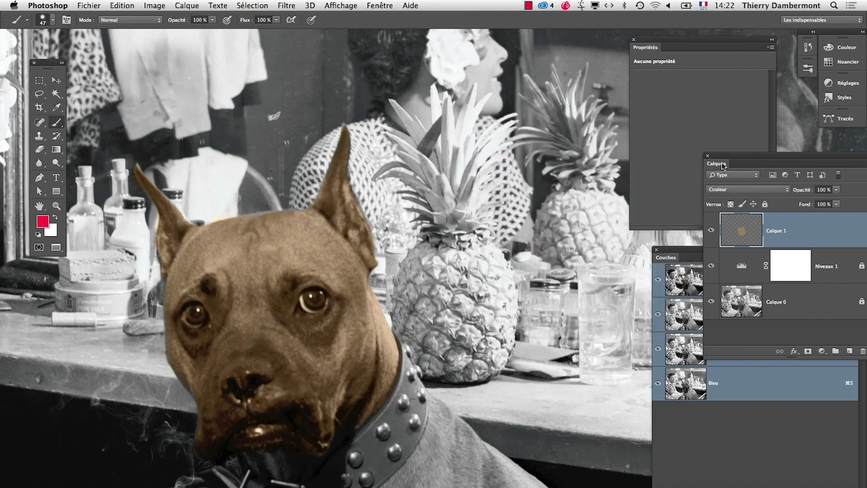
drag(724, 164, 727, 156)
drag(581, 146, 516, 124)
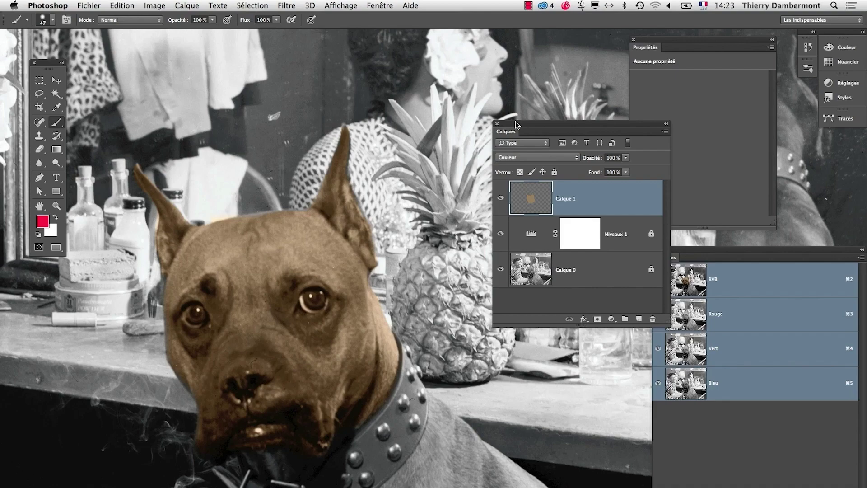
Step: Save the document as chien-et-artiste-04.psd in Photoshop format with maximum compatibility kept on
alt+click(398, 117)
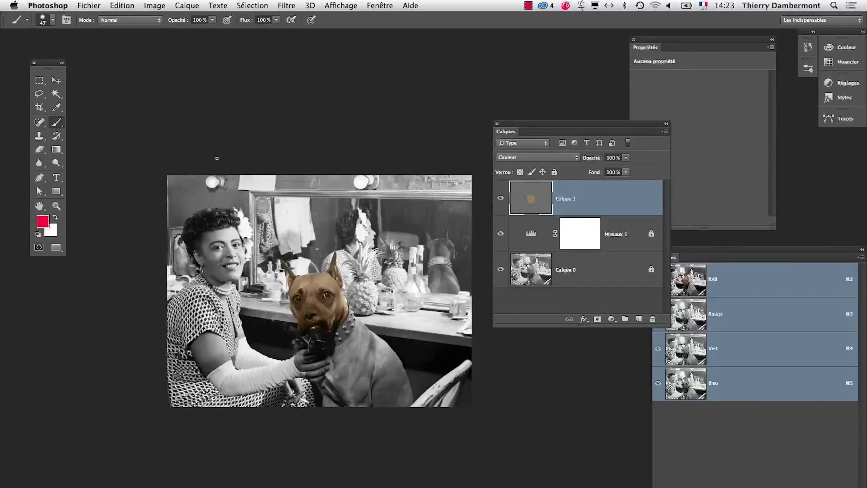
click(88, 4)
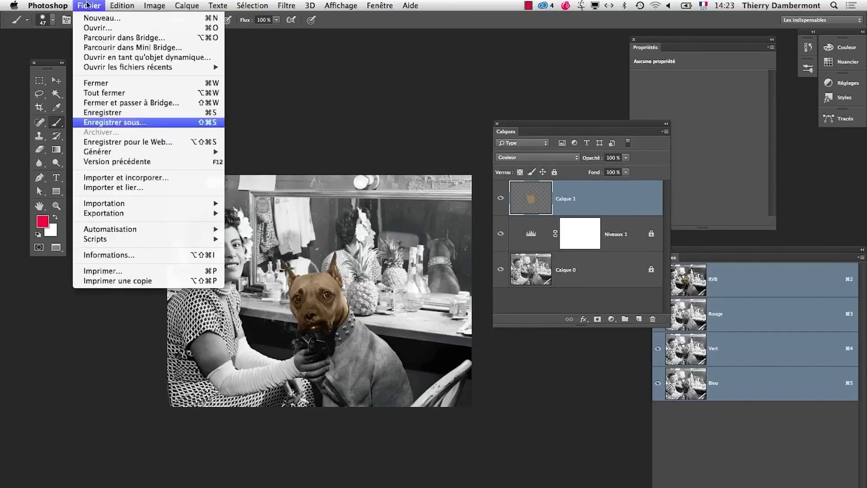
click(119, 123)
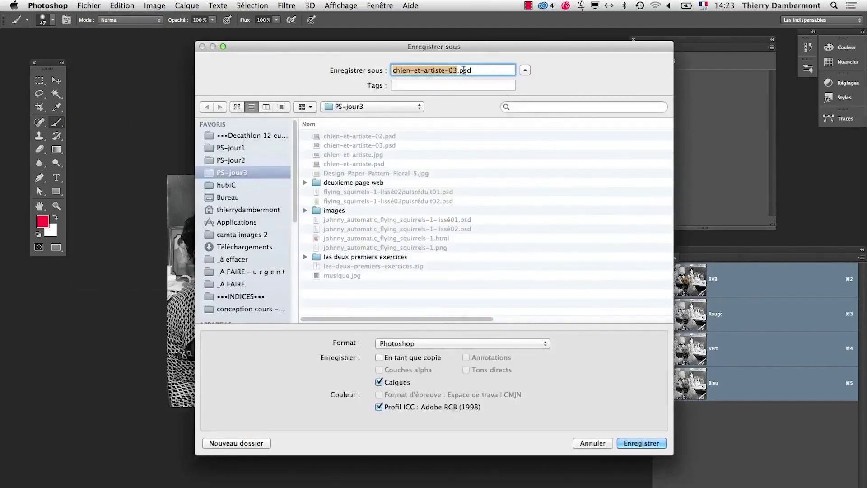
click(463, 70)
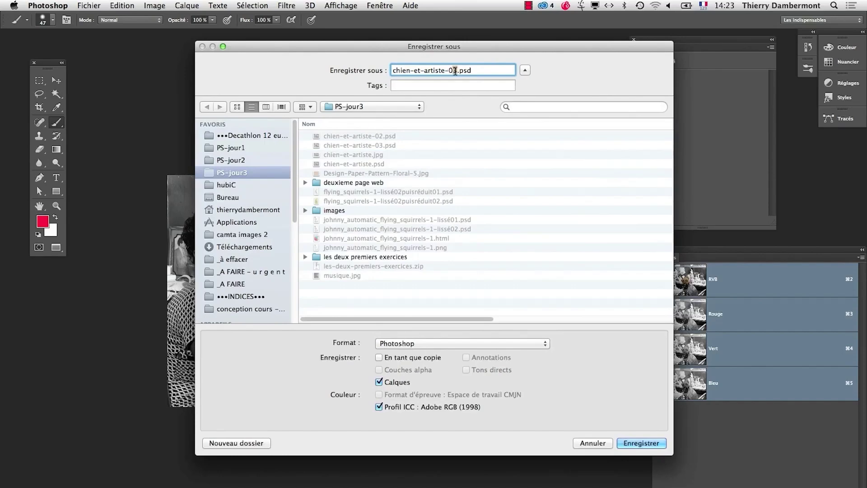
key(BackSpace)
text(4)
key(Return)
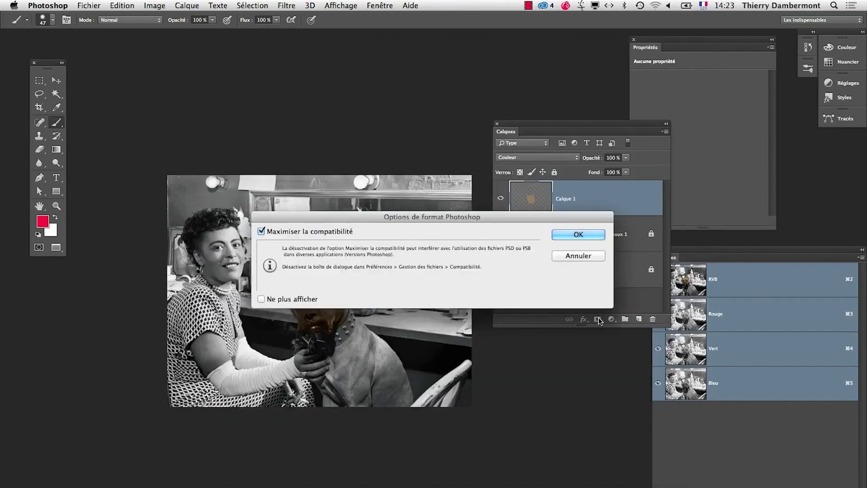
click(557, 236)
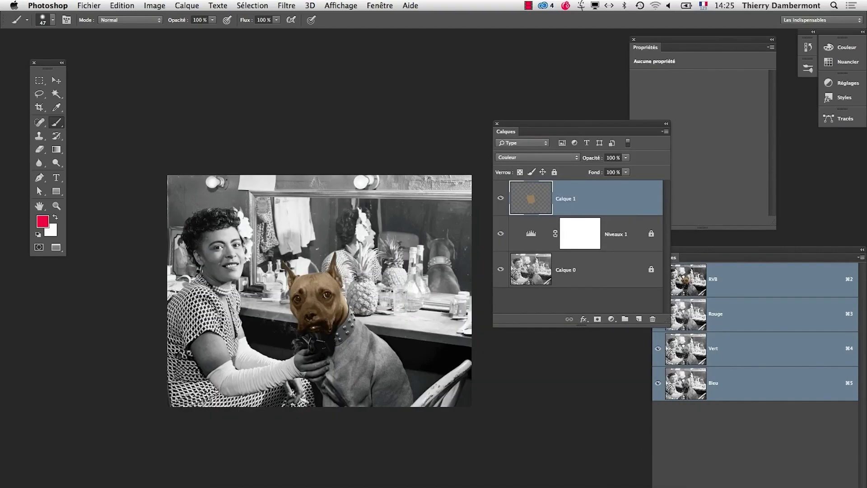
Step: Sample the flat brown of Calque 1 as the foreground colour with the photo layer Calque 0 temporarily hidden, then show Calque 0 again
scroll(350, 370, up, 3)
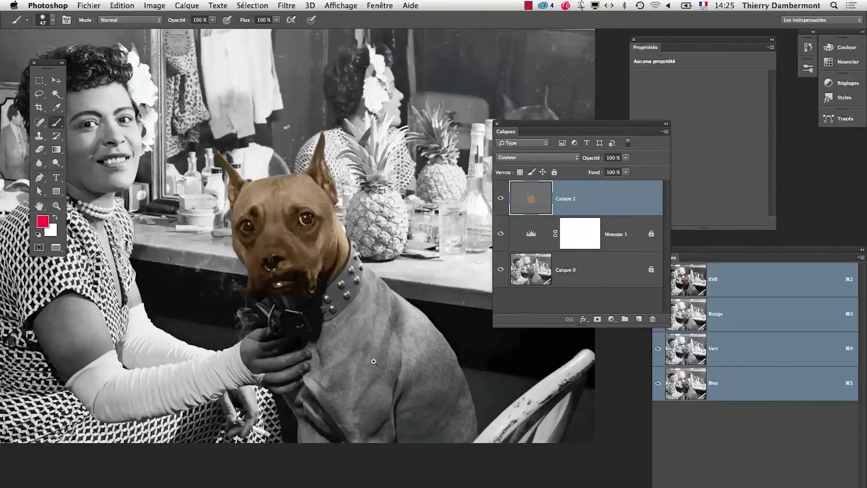
scroll(369, 368, up, 2)
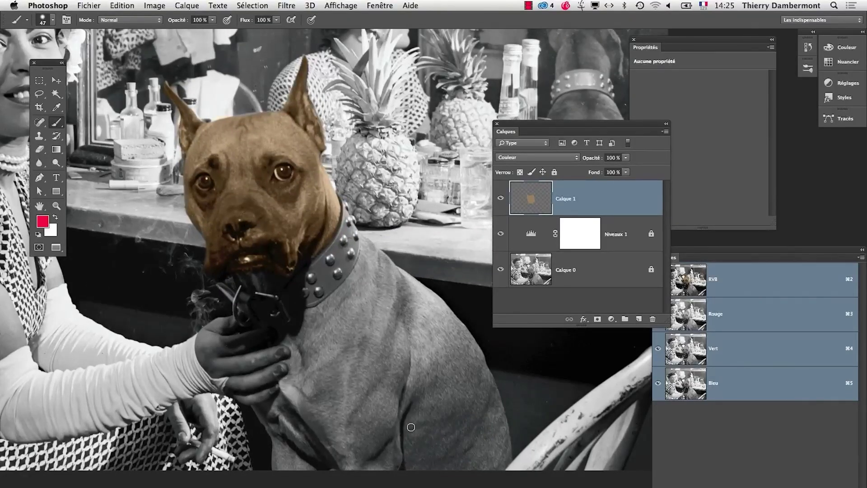
drag(52, 71, 145, 66)
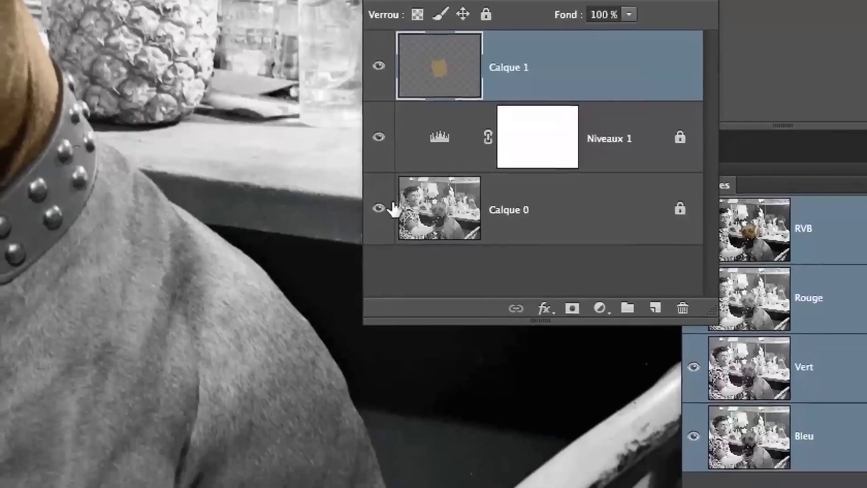
click(709, 373)
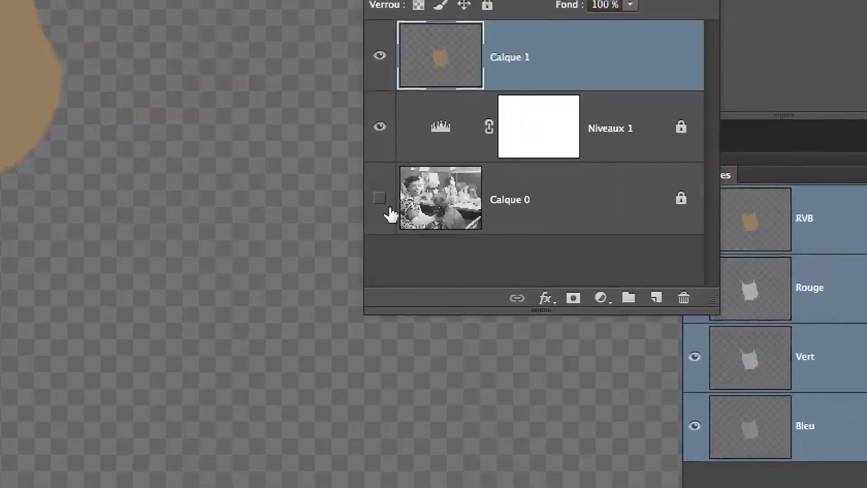
click(460, 242)
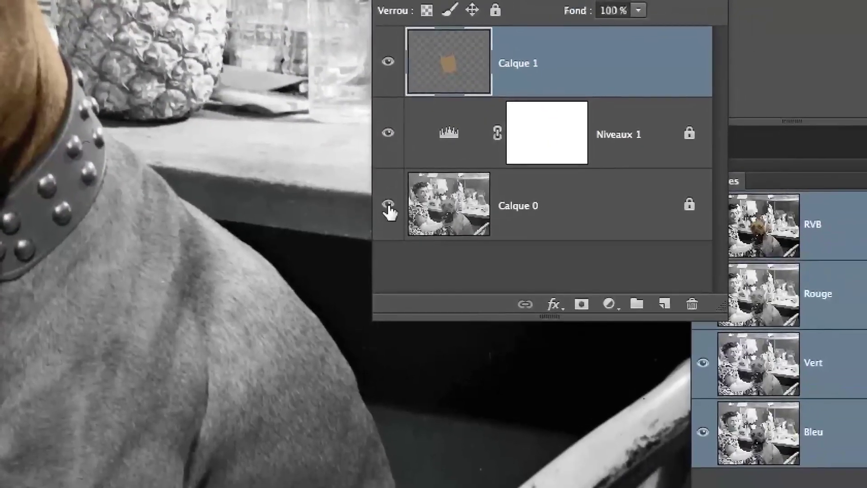
click(561, 326)
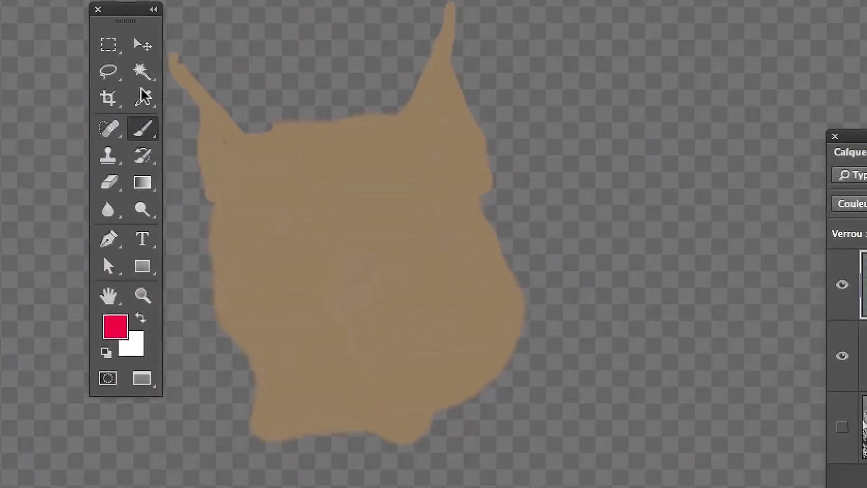
key(i)
click(298, 140)
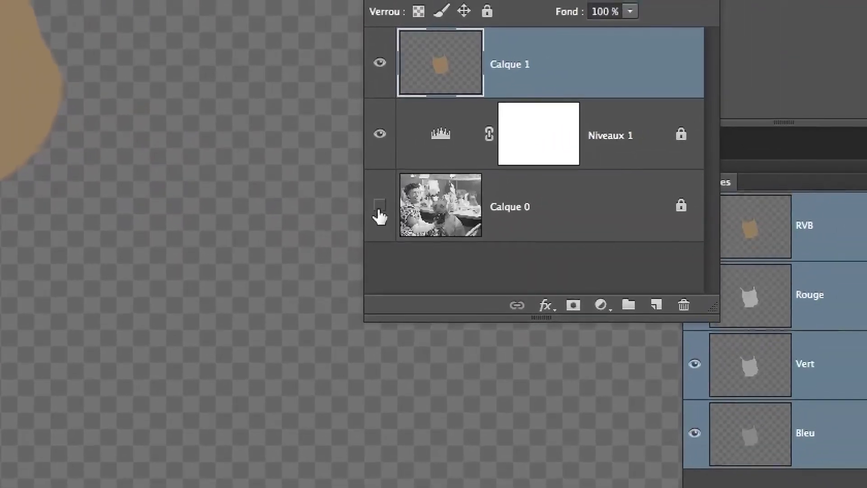
click(487, 224)
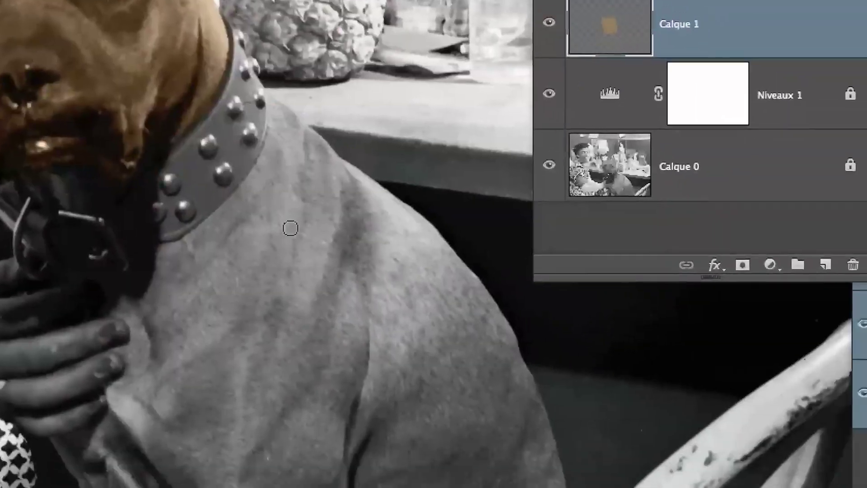
Step: Enlarge the brush to 125 px and paint brown below the dog's collar, down the chest and front leg, and around the lower body and back
drag(291, 228, 299, 224)
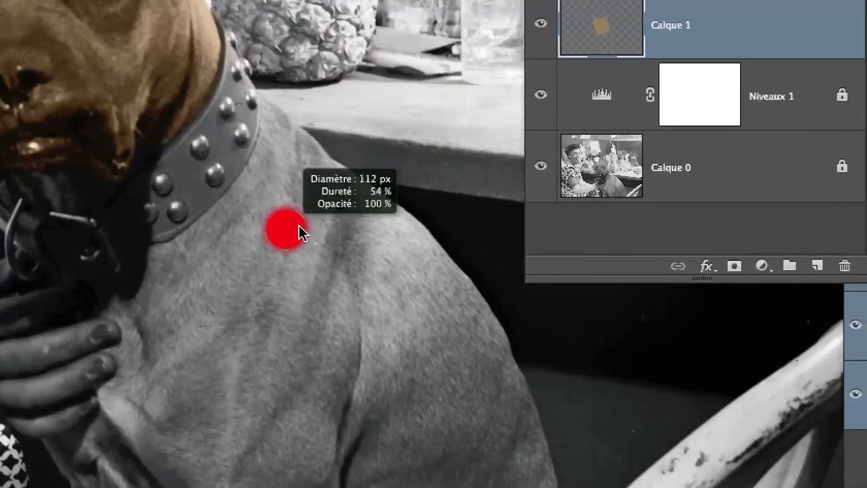
drag(285, 129, 282, 175)
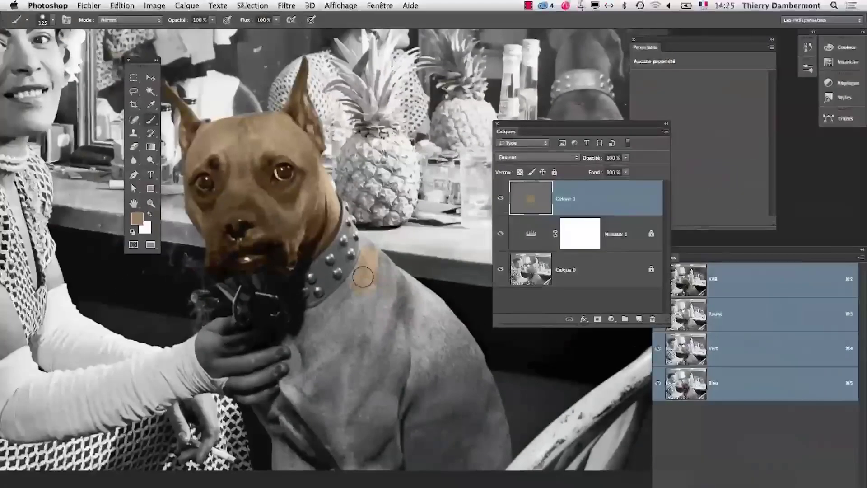
mouse_move(363, 276)
mouse_down()
mouse_move(365, 269)
mouse_move(336, 306)
mouse_move(302, 319)
mouse_move(289, 387)
mouse_up()
scroll(289, 387, down, 5)
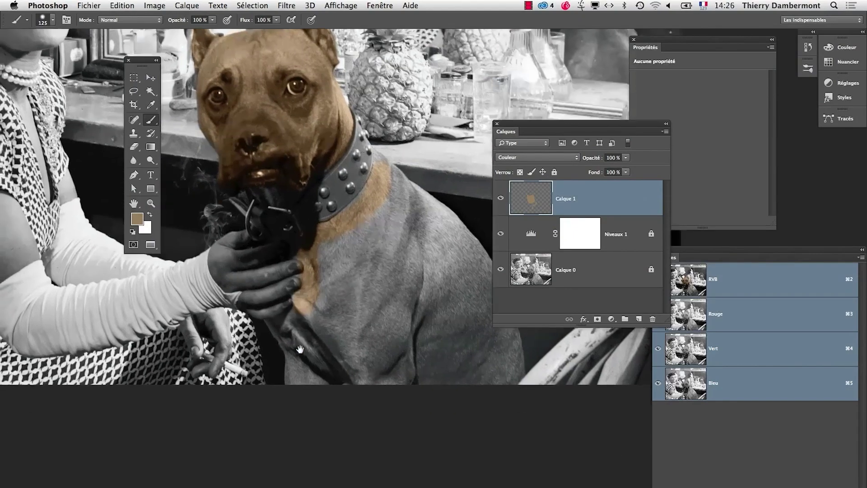
drag(305, 281, 291, 293)
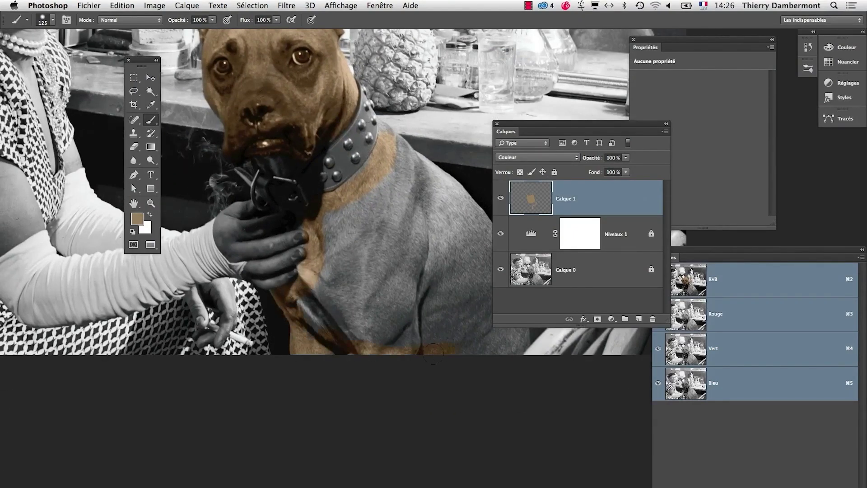
scroll(433, 354, right, 5)
mouse_move(367, 353)
mouse_down()
mouse_move(402, 360)
mouse_move(417, 346)
mouse_move(399, 275)
mouse_move(375, 231)
mouse_up()
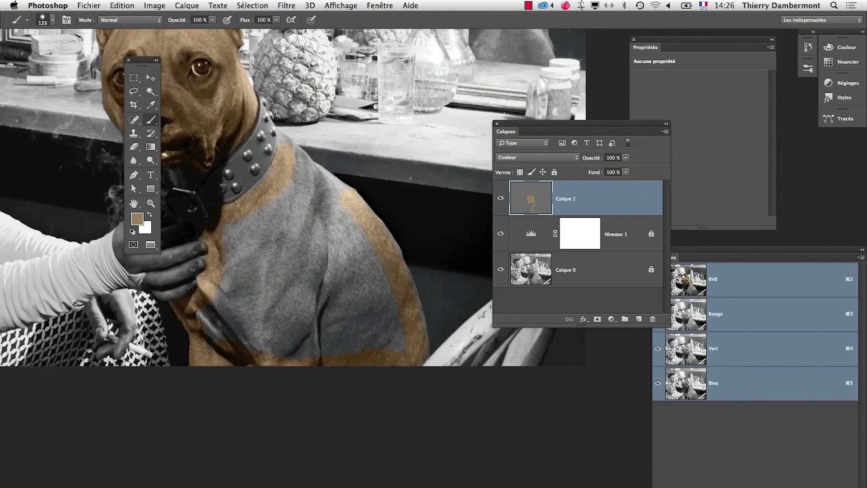
Step: Continue the brown along the shoulder outline up to the collar, using a finer 35 px brush for the edges
mouse_move(337, 190)
mouse_down()
mouse_move(284, 145)
mouse_move(344, 200)
mouse_up()
click(344, 200)
mouse_move(300, 240)
mouse_down()
mouse_move(312, 228)
mouse_move(300, 234)
mouse_up()
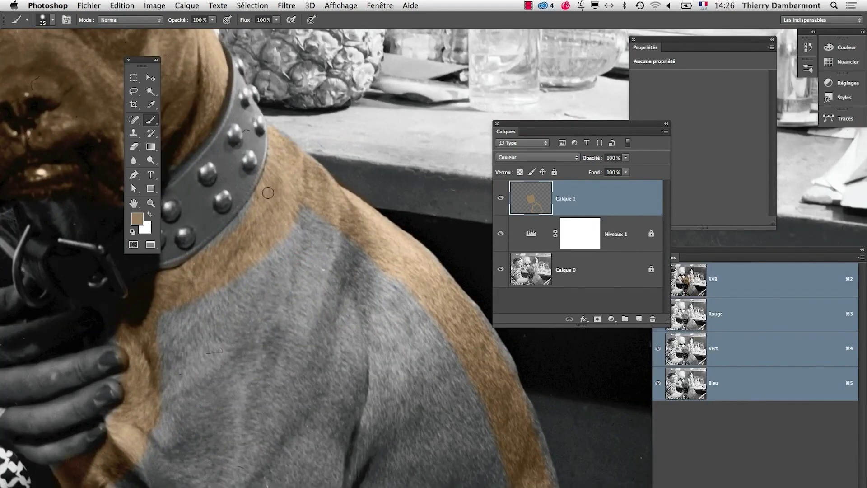
Step: Enlarge the brush to 141 px and widen the brown inward from the dog's shoulder, back and flank
drag(295, 296, 318, 293)
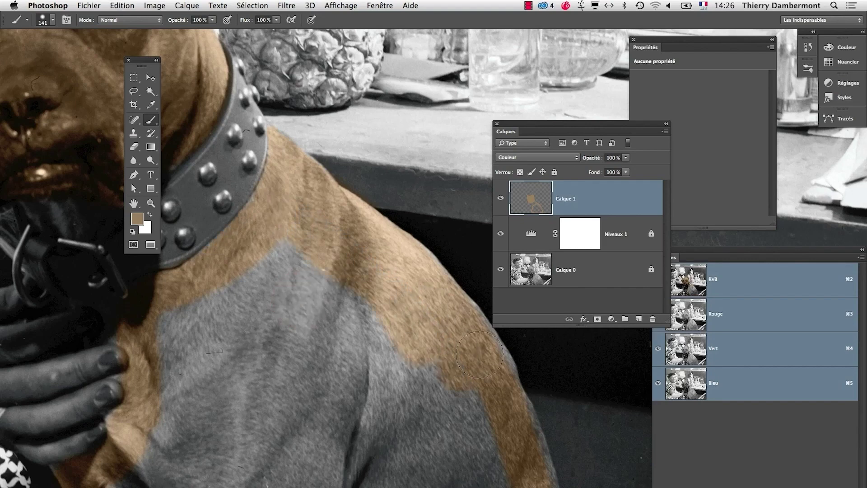
mouse_move(519, 446)
mouse_down()
mouse_move(393, 306)
mouse_move(405, 299)
mouse_move(429, 307)
mouse_move(451, 416)
mouse_up()
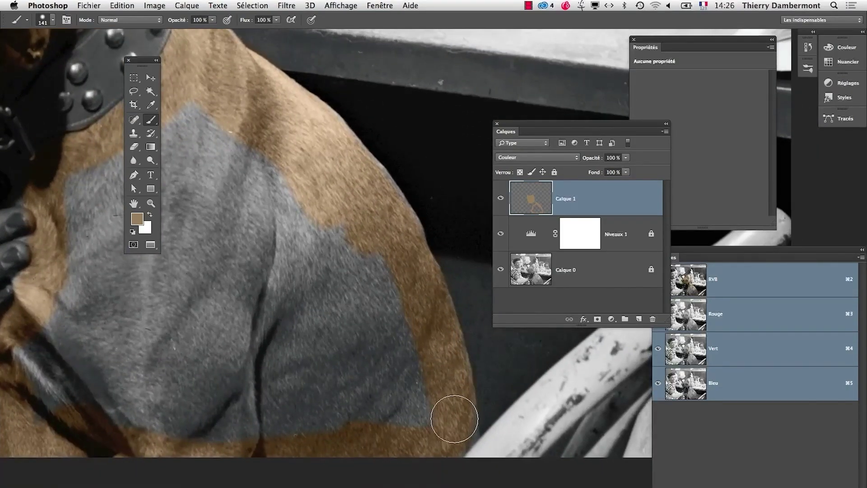
alt+click(323, 222)
drag(323, 222, 349, 235)
mouse_move(255, 206)
mouse_down()
mouse_move(292, 180)
mouse_move(228, 215)
mouse_move(207, 326)
mouse_up()
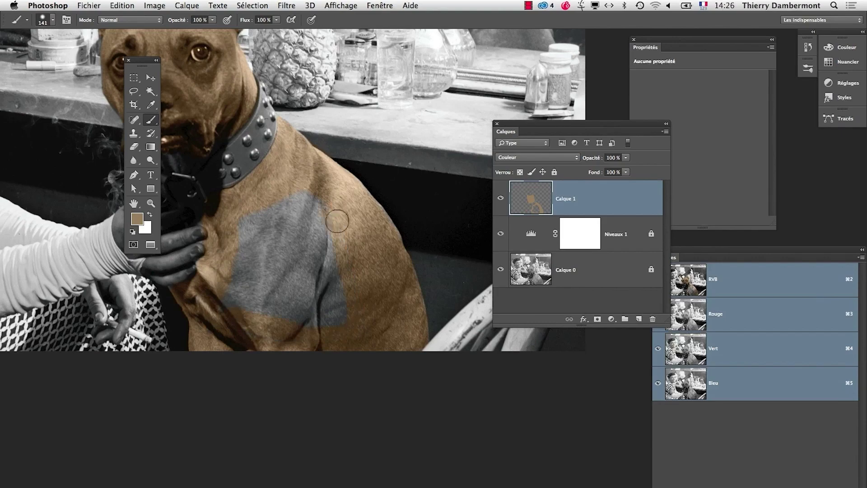
Step: Fill the remaining grey area of the dog's body with brown using a 282 px brush, and check the coverage
mouse_move(293, 193)
mouse_down()
mouse_move(344, 283)
mouse_move(342, 325)
mouse_move(239, 313)
mouse_move(251, 235)
mouse_up()
mouse_move(283, 286)
mouse_down()
mouse_move(251, 300)
mouse_move(289, 307)
mouse_up()
key(super+minus)
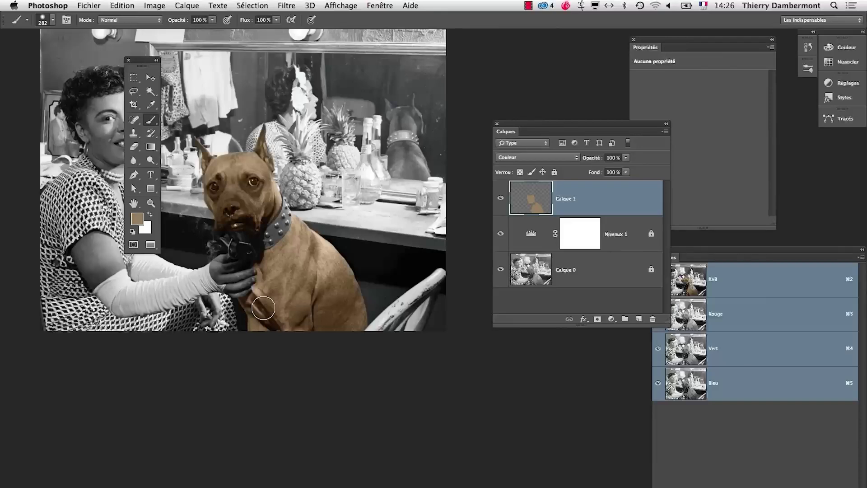
super+click(303, 261)
mouse_move(304, 260)
mouse_down()
mouse_move(344, 271)
mouse_move(374, 294)
mouse_up()
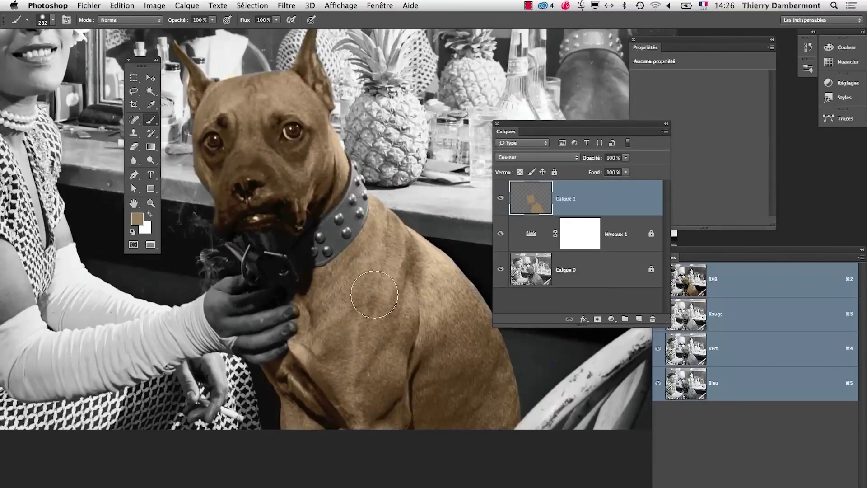
scroll(379, 295, right, 3)
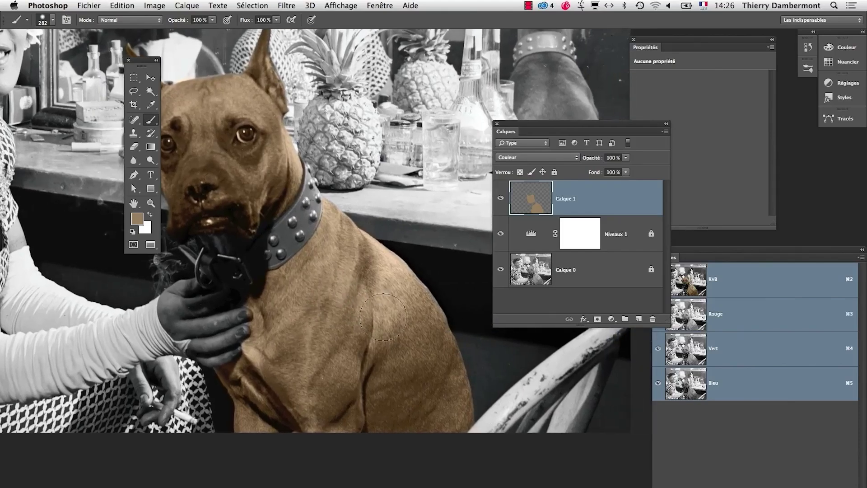
drag(382, 318, 373, 322)
alt+super+click(264, 335)
alt+super+click(264, 335)
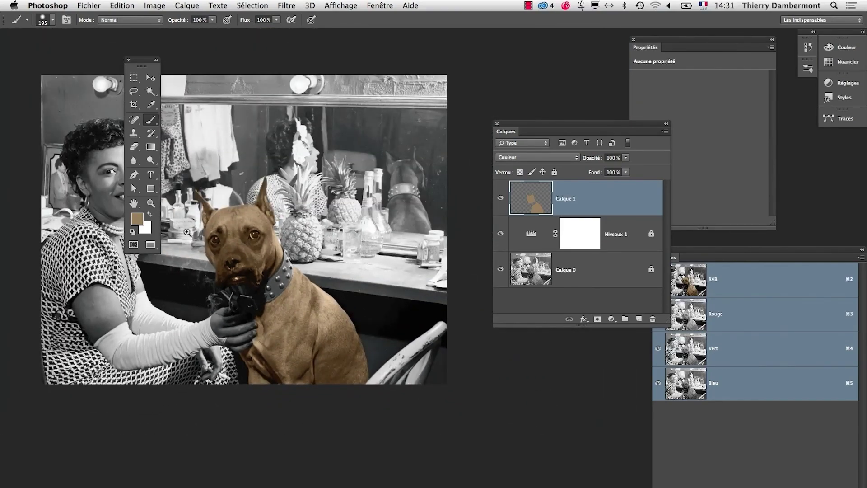
Step: Erase the brown from both of the dog's eyes on Calque 1 with a 62 px eraser
drag(246, 231, 374, 286)
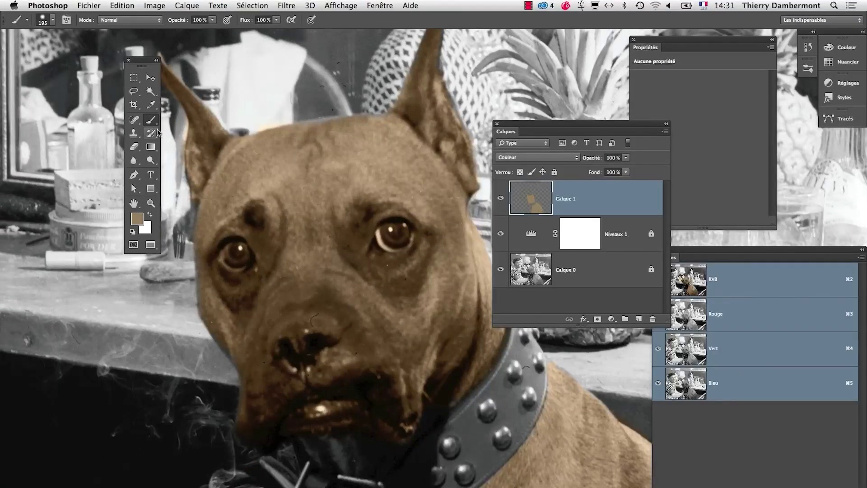
click(134, 146)
drag(321, 295, 330, 298)
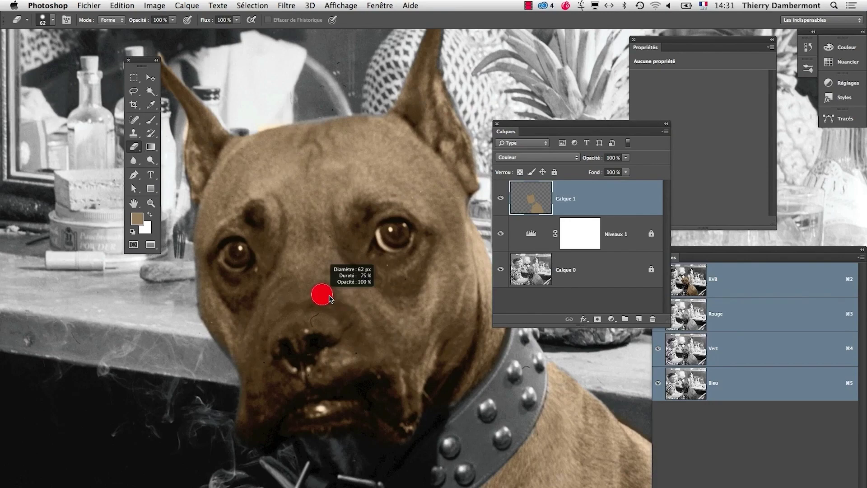
mouse_move(397, 258)
mouse_down()
mouse_move(391, 242)
mouse_move(398, 230)
mouse_move(385, 234)
mouse_move(399, 237)
mouse_up()
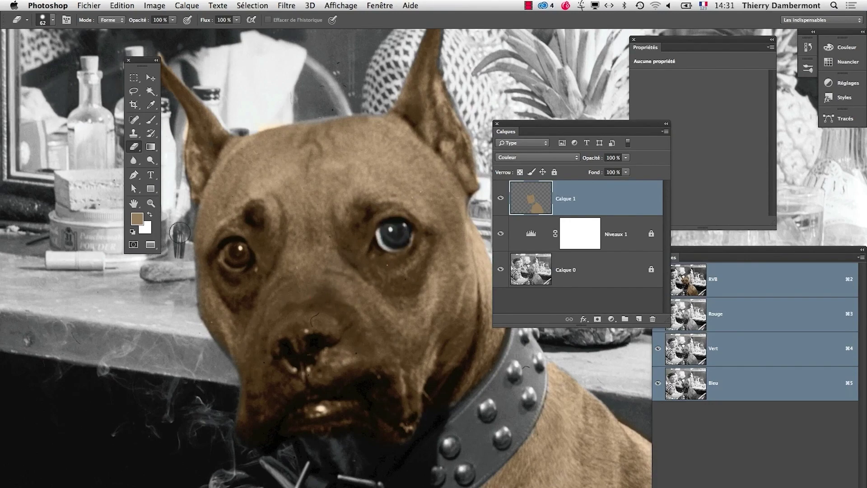
mouse_move(410, 364)
mouse_down()
mouse_move(201, 409)
mouse_move(335, 384)
mouse_up()
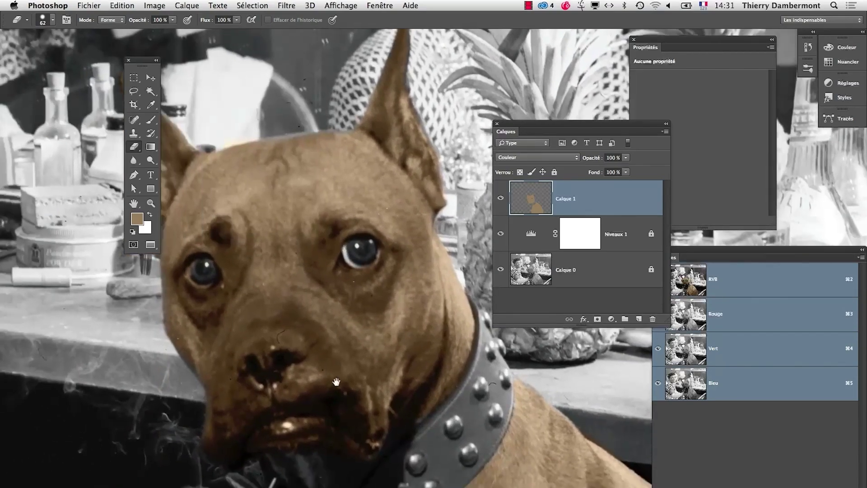
mouse_move(208, 270)
mouse_down()
mouse_move(195, 275)
mouse_move(206, 279)
mouse_up()
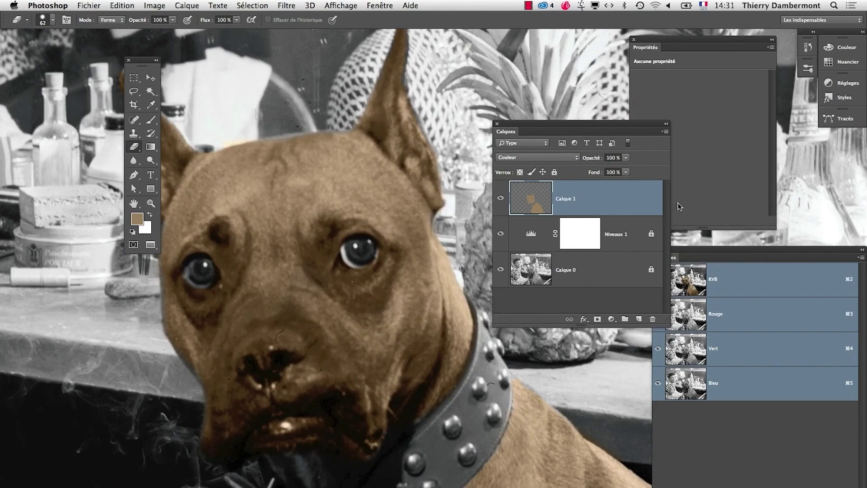
Step: Add a new empty layer above Calque 1 and set the foreground colour to a bright cyan blue
click(638, 319)
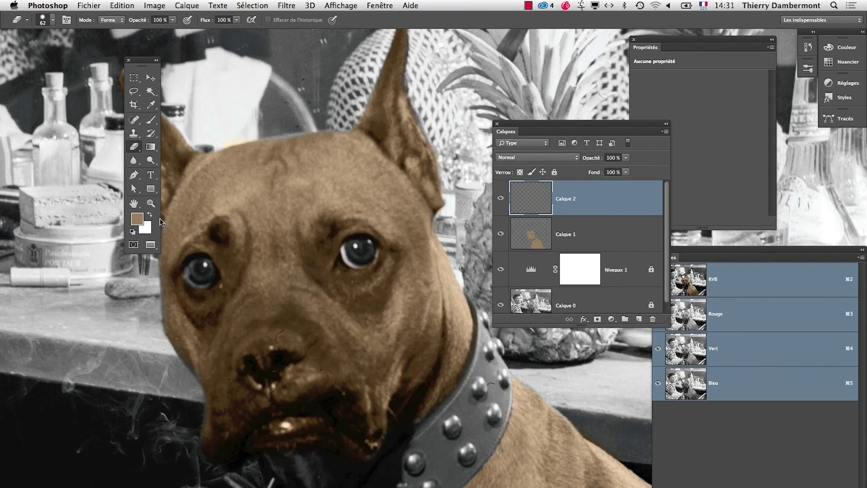
click(143, 220)
click(214, 360)
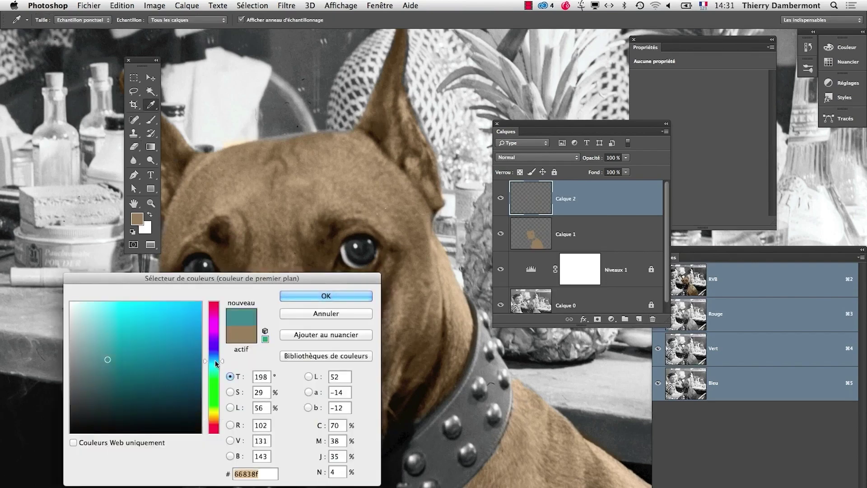
click(175, 310)
click(326, 296)
key(e)
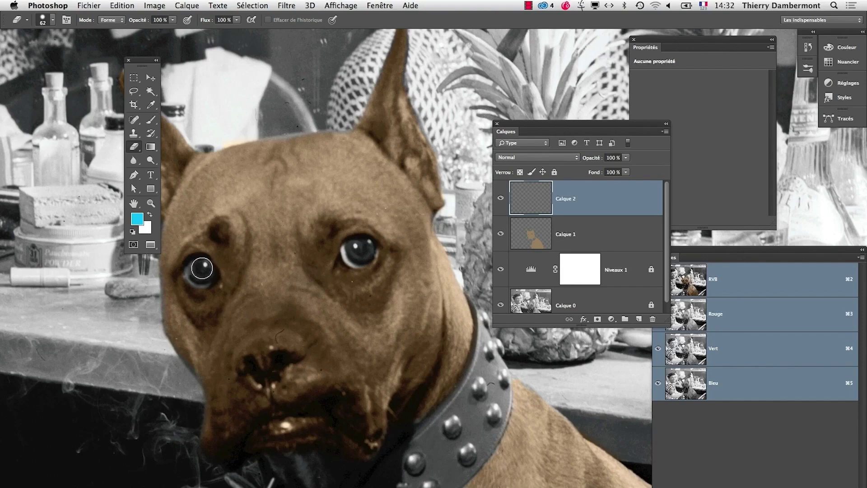
Step: Set the blending mode of Calque 2 to Couleur and enlarge the layer list to show all layers
click(264, 4)
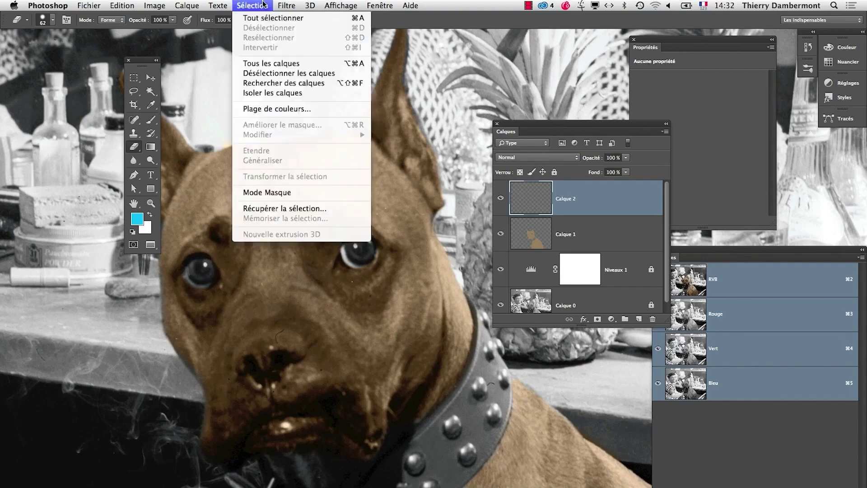
click(264, 5)
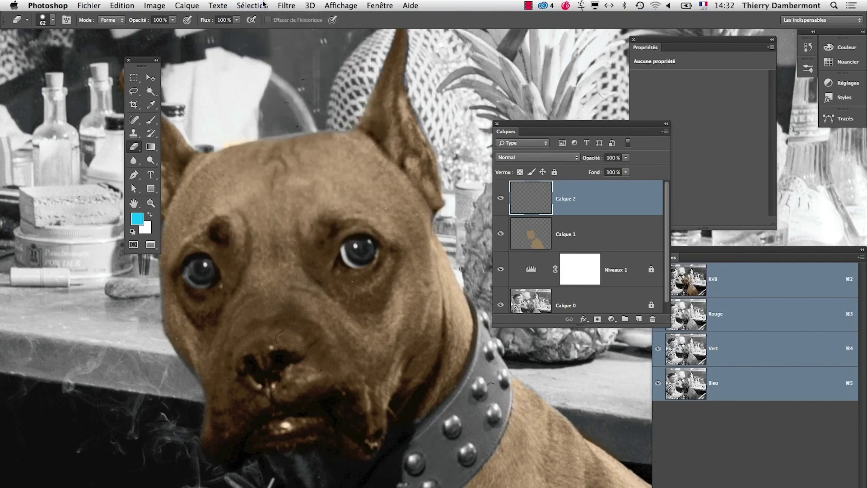
click(522, 159)
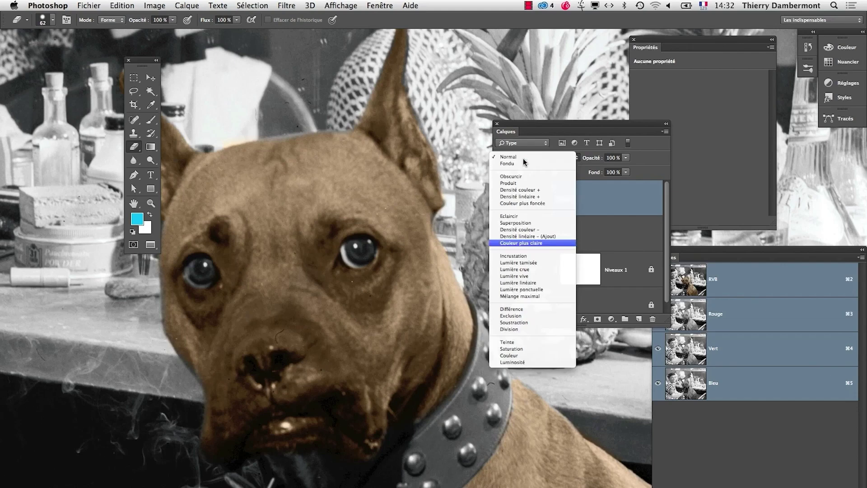
click(511, 355)
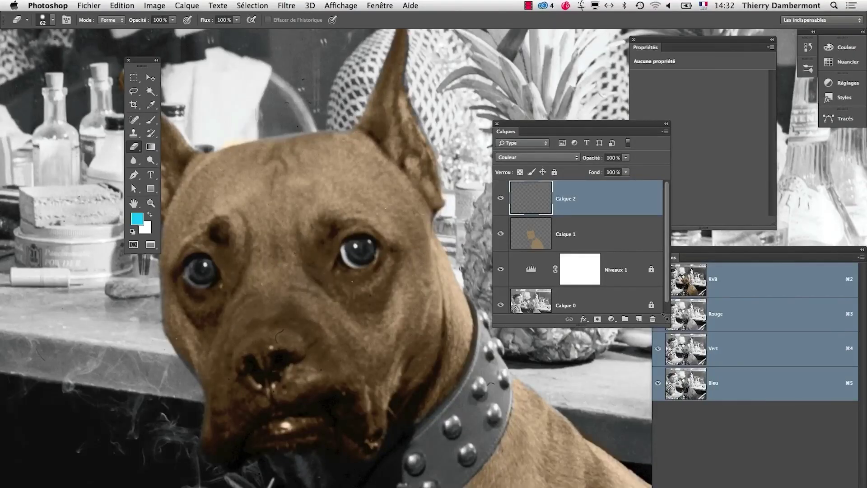
drag(670, 323, 670, 346)
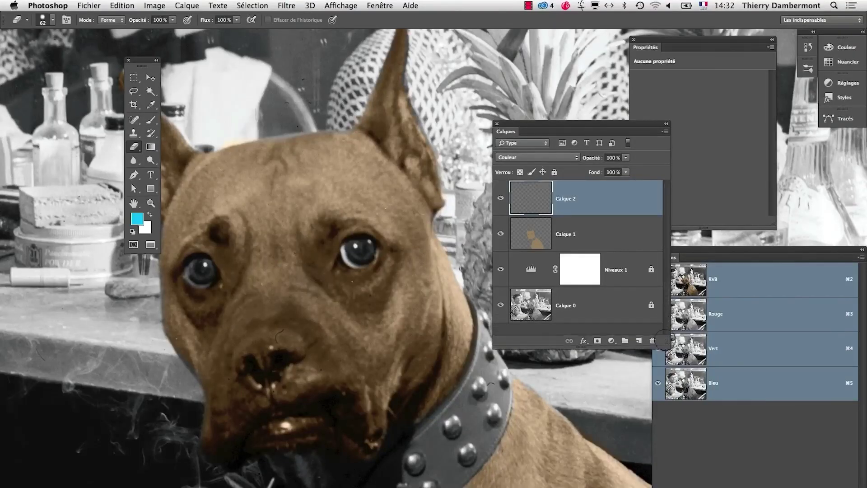
Step: Paint both of the dog's eyes cyan blue on Calque 2 with the brush
click(150, 119)
mouse_move(244, 293)
mouse_down()
mouse_move(223, 292)
mouse_move(223, 259)
mouse_move(256, 257)
mouse_move(247, 248)
mouse_move(253, 262)
mouse_up()
scroll(200, 273, up, 4)
mouse_move(391, 317)
mouse_down()
mouse_move(274, 353)
mouse_move(225, 355)
mouse_up()
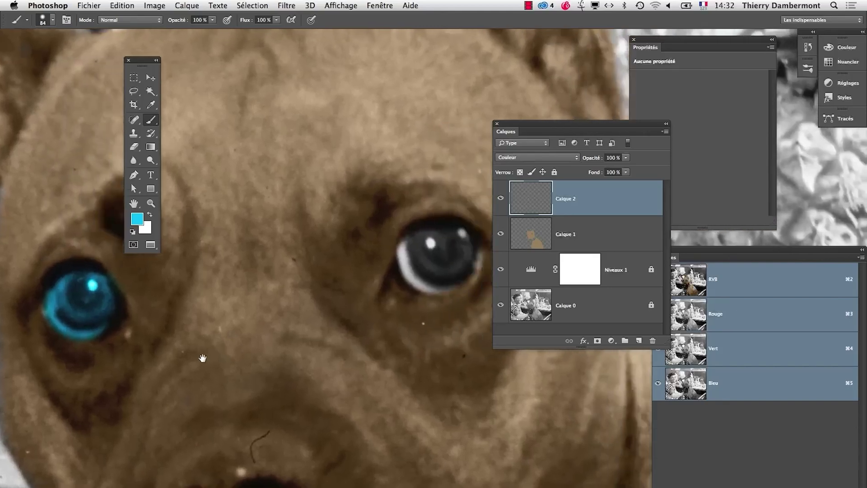
drag(429, 255, 439, 250)
Step: Erase the blue from the whites and rims of both eyes on Calque 2 with a 47 px eraser
click(134, 146)
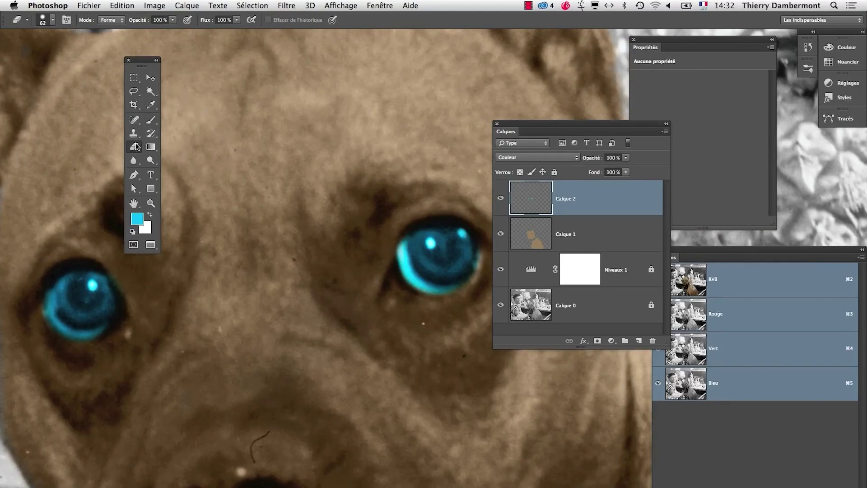
drag(301, 296, 296, 296)
mouse_move(380, 260)
mouse_down()
mouse_move(389, 243)
mouse_move(399, 280)
mouse_move(446, 293)
mouse_up()
key(super+z)
drag(350, 299, 352, 301)
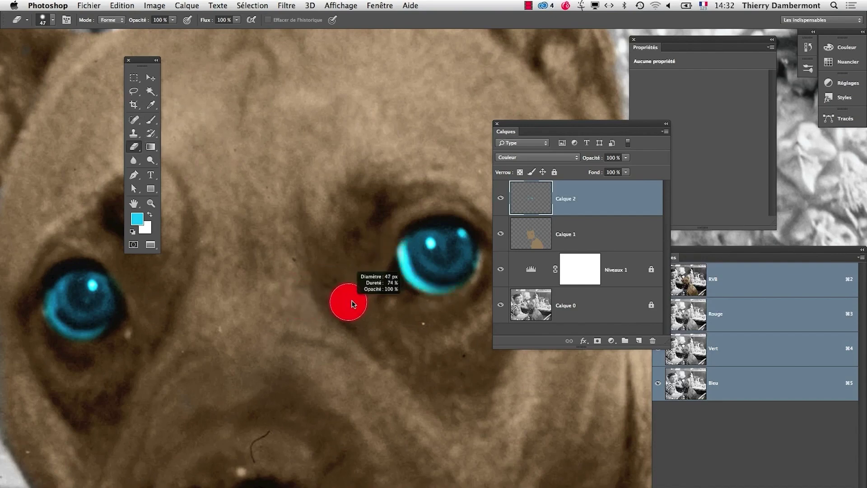
mouse_move(388, 242)
mouse_down()
mouse_move(395, 267)
mouse_move(429, 293)
mouse_move(468, 288)
mouse_up()
scroll(468, 289, left, 5)
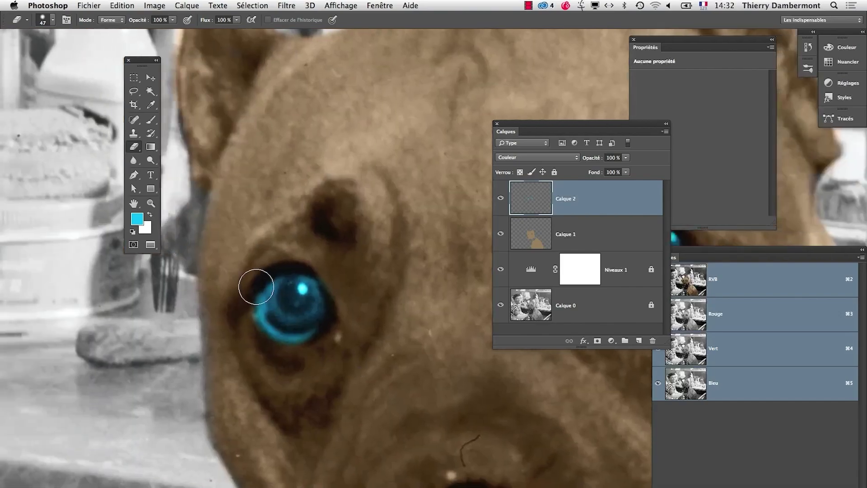
mouse_move(251, 314)
mouse_down()
mouse_move(277, 344)
mouse_move(296, 345)
mouse_move(358, 314)
mouse_up()
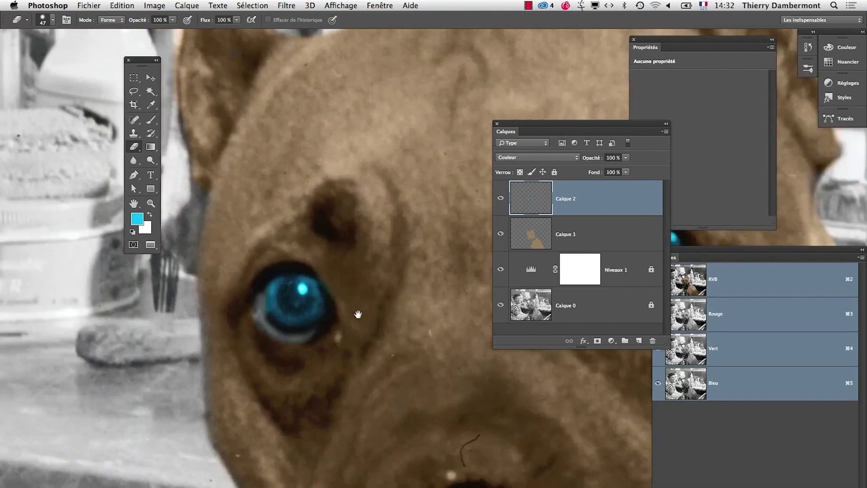
Step: Recolour the eye layer with Teinte/Saturation using Redéfinir, Teinte 209, Saturation about 8 and Luminosité -51
alt+super+click(442, 325)
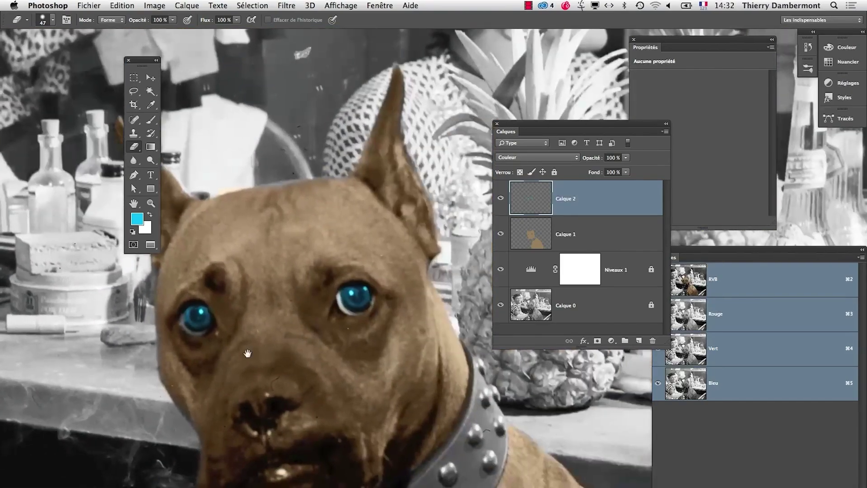
key(super+u)
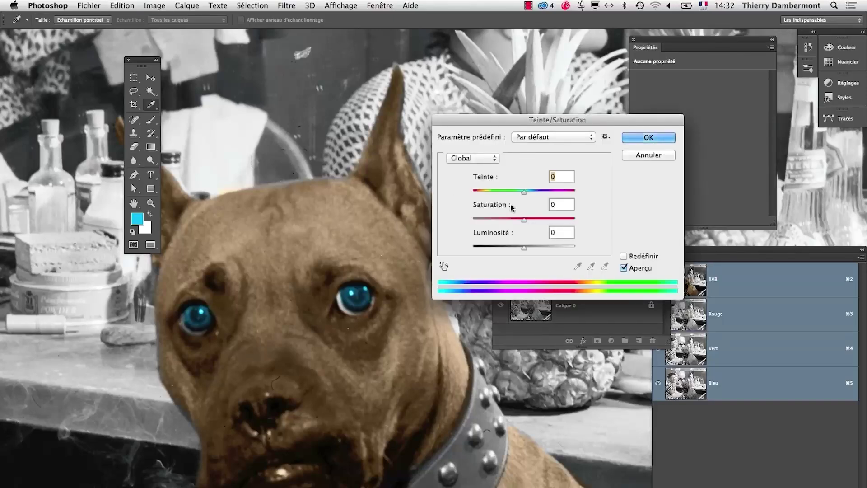
drag(522, 194, 510, 218)
click(623, 256)
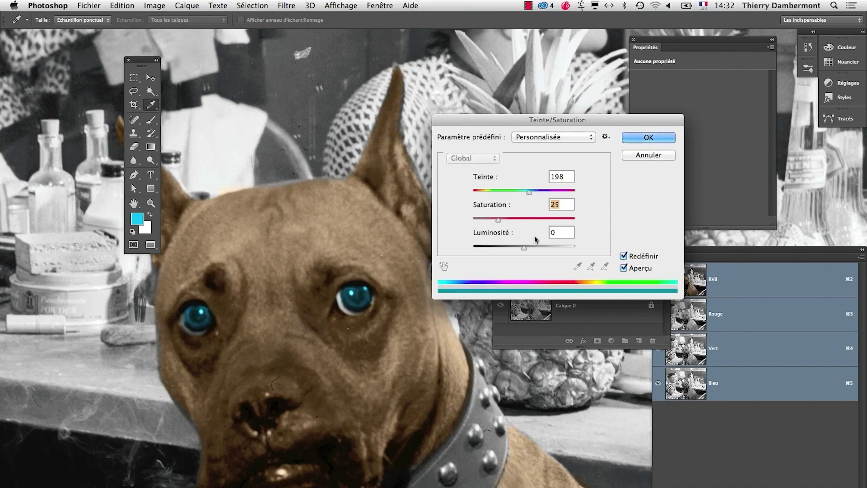
click(505, 190)
click(531, 190)
click(497, 220)
click(511, 247)
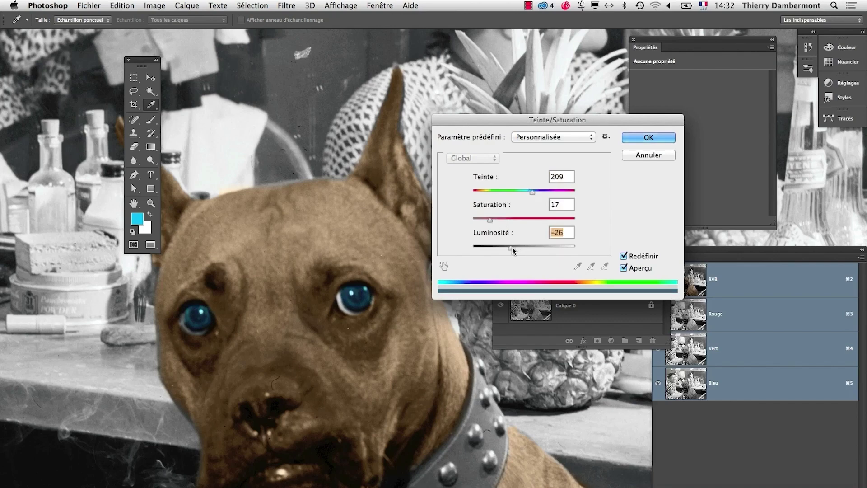
click(482, 219)
click(500, 247)
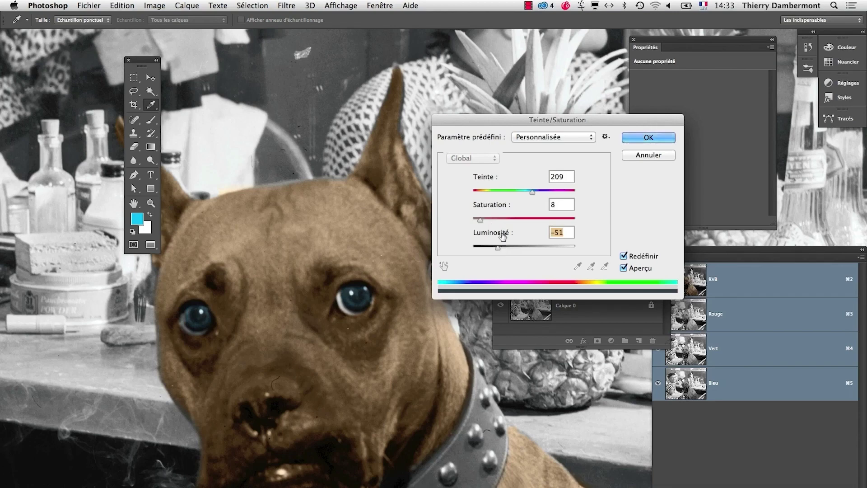
click(480, 219)
click(635, 141)
Step: Examine the dog's eye colour close up and in the whole photo, checking the effect of Calque 2
key(e)
scroll(312, 373, down, 8)
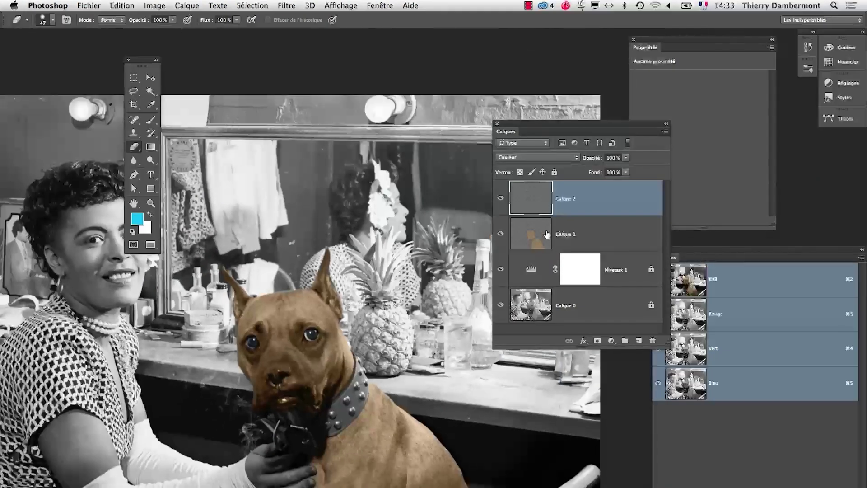
scroll(449, 238, up, 6)
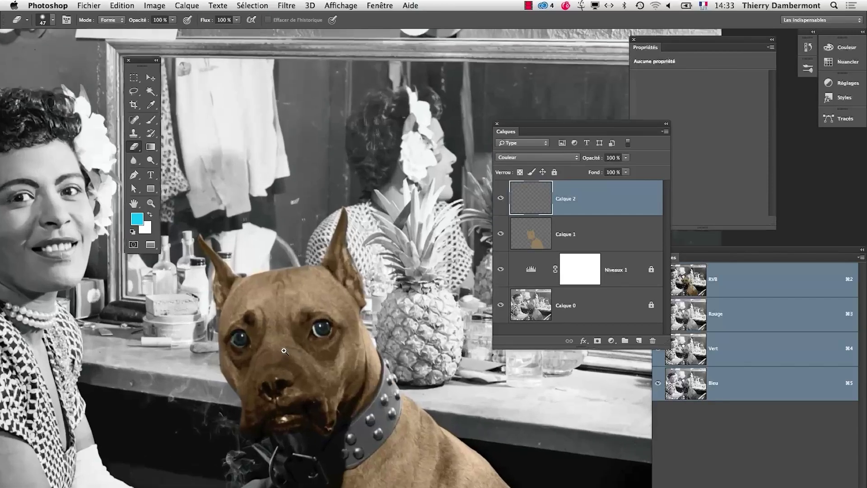
click(500, 199)
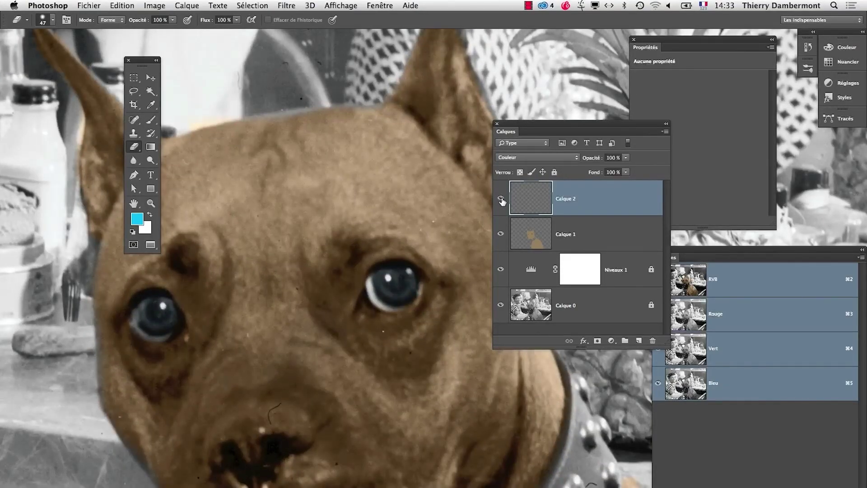
scroll(378, 406, down, 6)
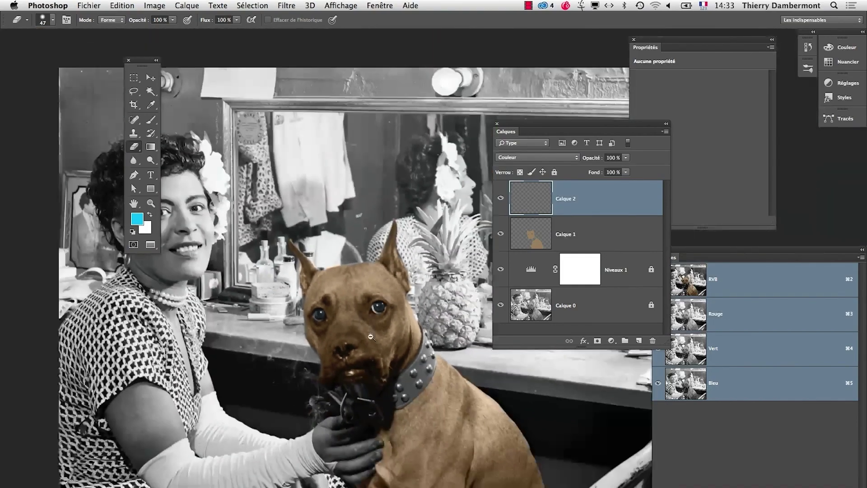
scroll(378, 406, down, 2)
scroll(378, 406, down, 3)
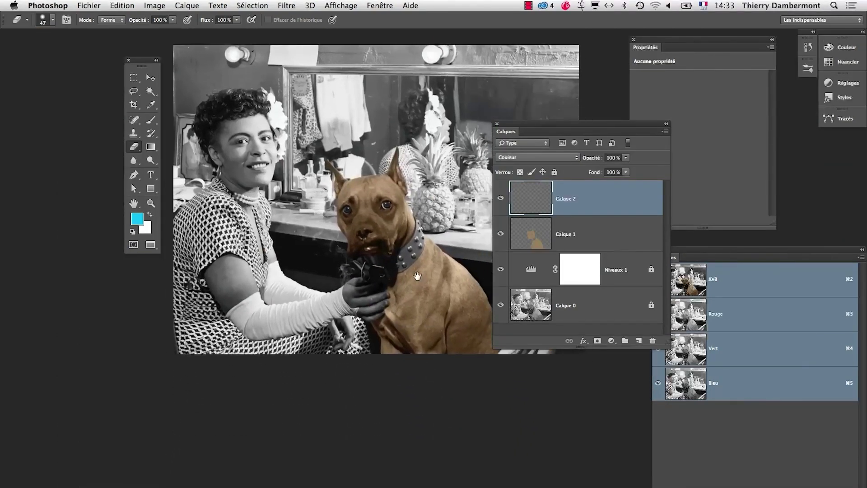
Step: Move the floating layer and tool palettes clear of the photo and reposition the image between them
drag(506, 132, 603, 105)
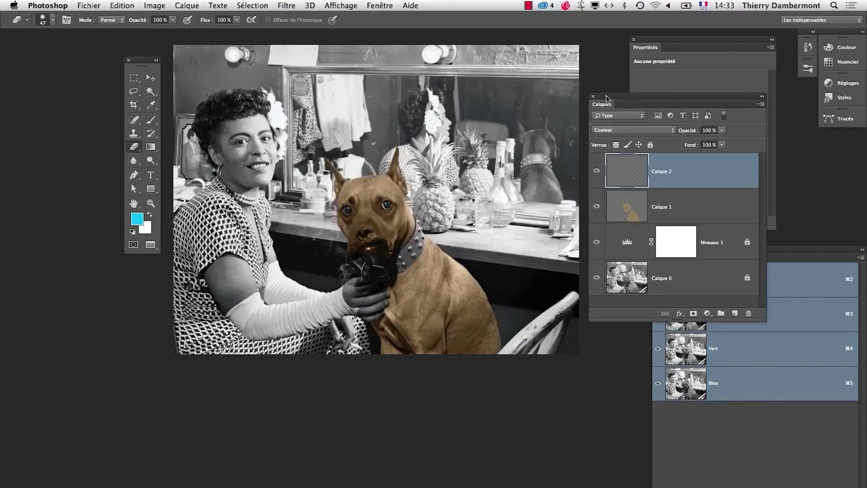
scroll(478, 159, up, 1)
drag(144, 66, 76, 62)
drag(383, 179, 336, 178)
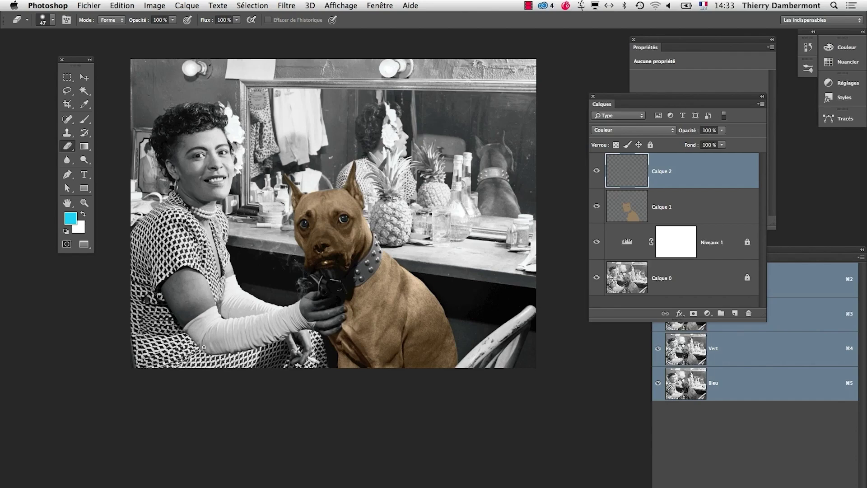
click(89, 5)
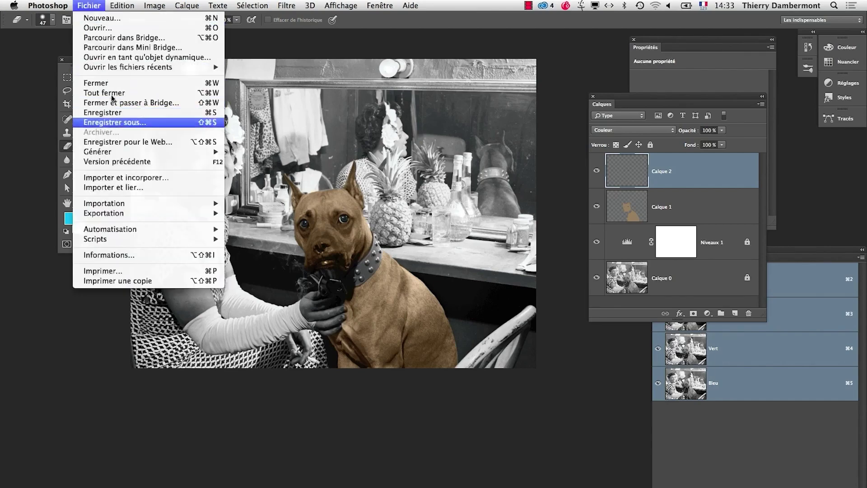
click(131, 118)
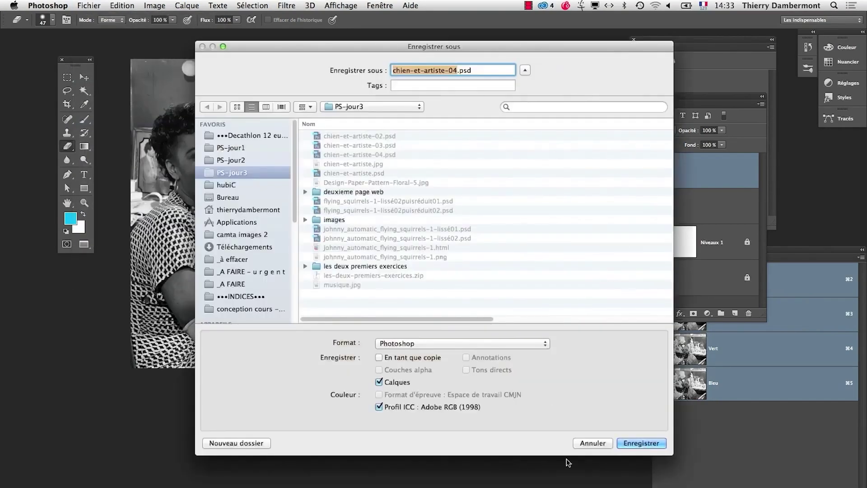
key(Return)
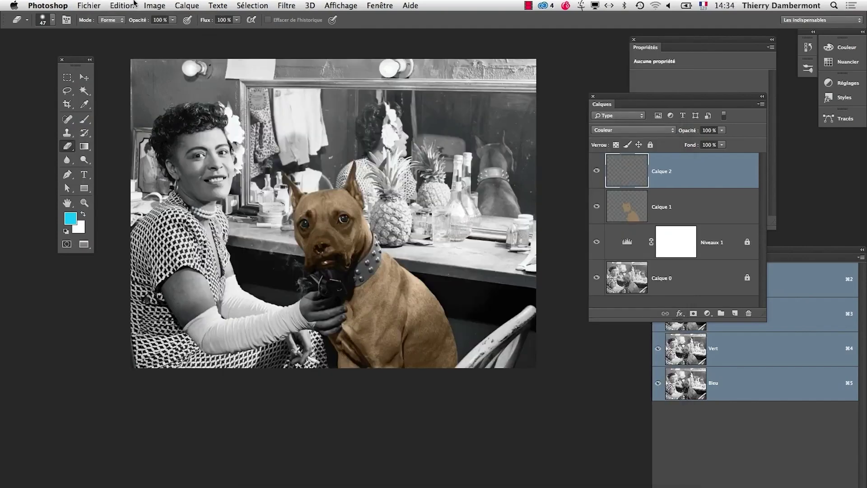
Step: Save the document as a new version named chien-et-artiste-05.psd, with maximised compatibility
click(88, 6)
click(158, 120)
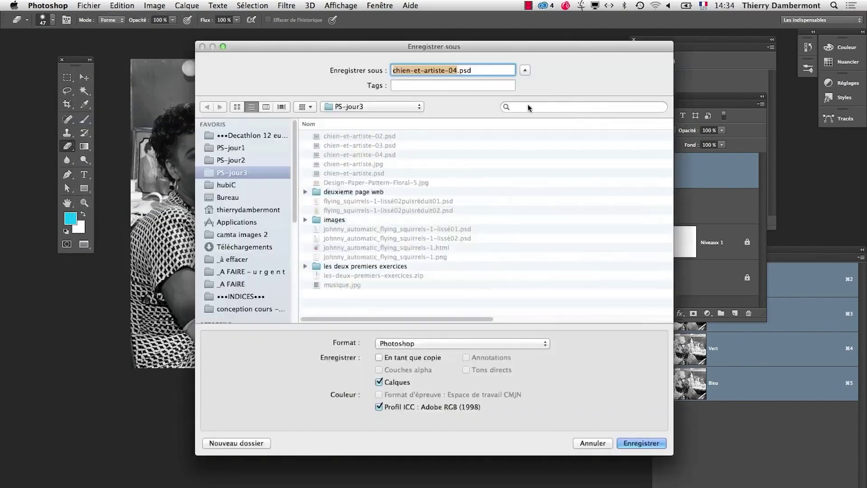
click(457, 70)
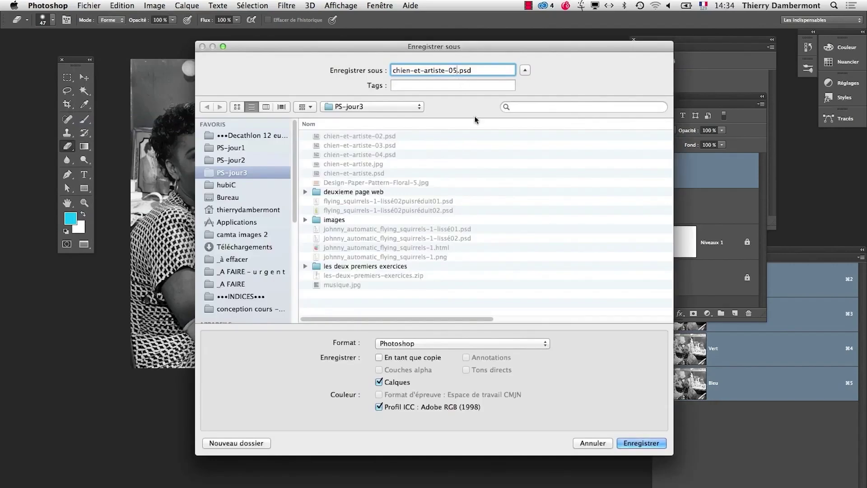
click(636, 445)
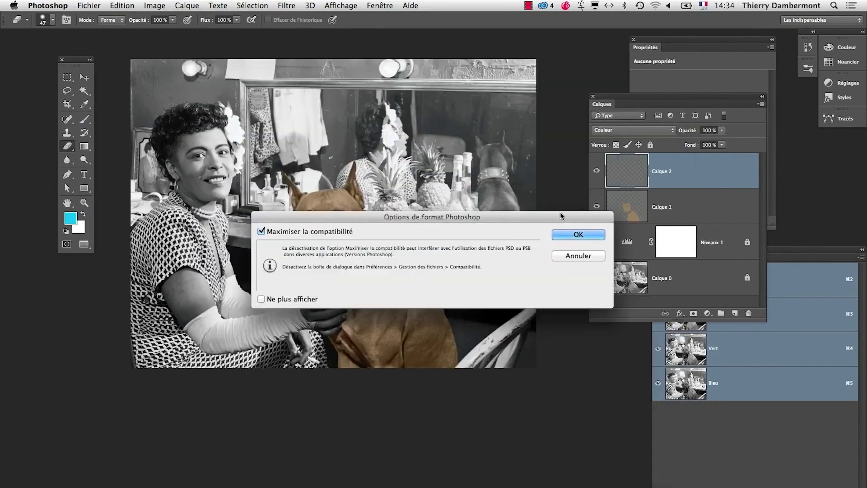
click(573, 236)
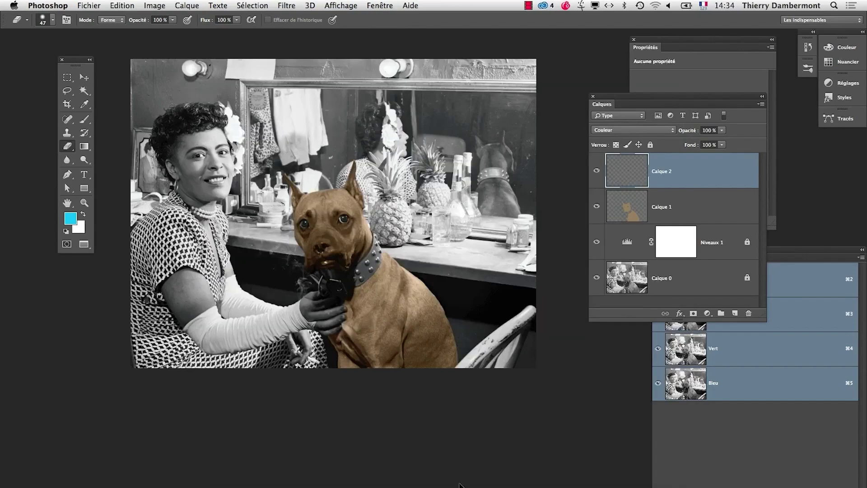
Step: Add a new layer above Calque 2 and paint the studded part of the dog's collar cyan with an 84 px brush
click(368, 276)
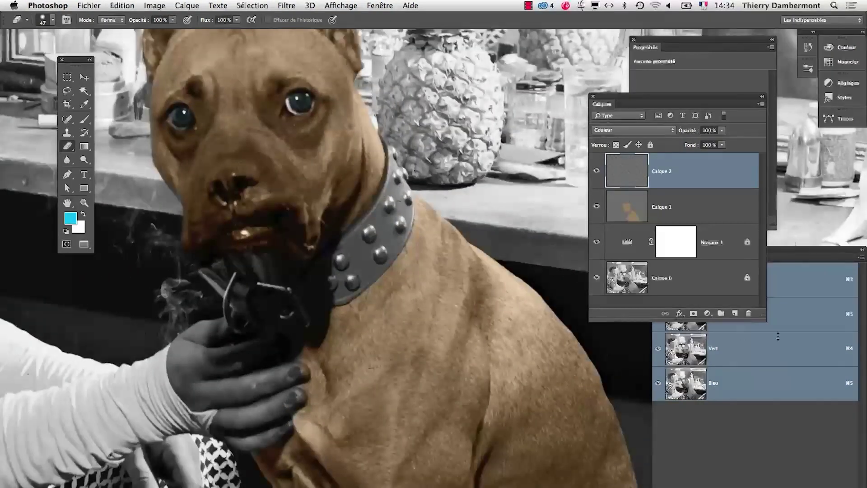
click(736, 312)
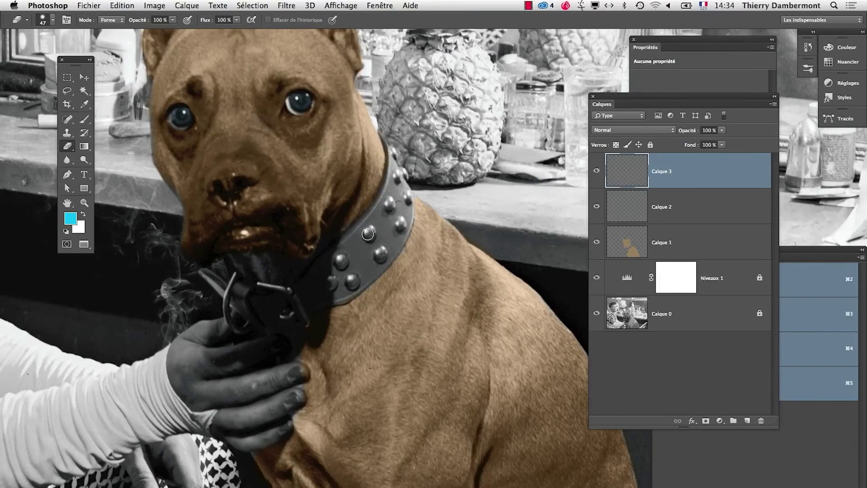
click(84, 119)
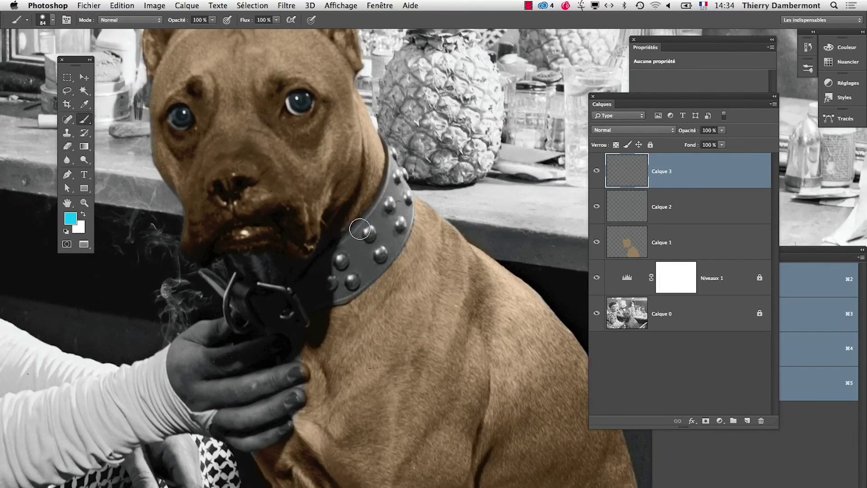
mouse_move(390, 179)
mouse_down()
mouse_move(380, 221)
mouse_move(364, 240)
mouse_move(353, 247)
mouse_move(374, 222)
mouse_move(346, 243)
mouse_move(341, 265)
mouse_move(350, 246)
mouse_move(310, 276)
mouse_move(306, 301)
mouse_move(358, 279)
mouse_move(402, 231)
mouse_move(404, 196)
mouse_move(371, 247)
mouse_move(326, 284)
mouse_up()
Step: Extend the cyan on Calque 3 along the collar beneath the muzzle and around the buckle with a 54 px brush
scroll(249, 307, up, 3)
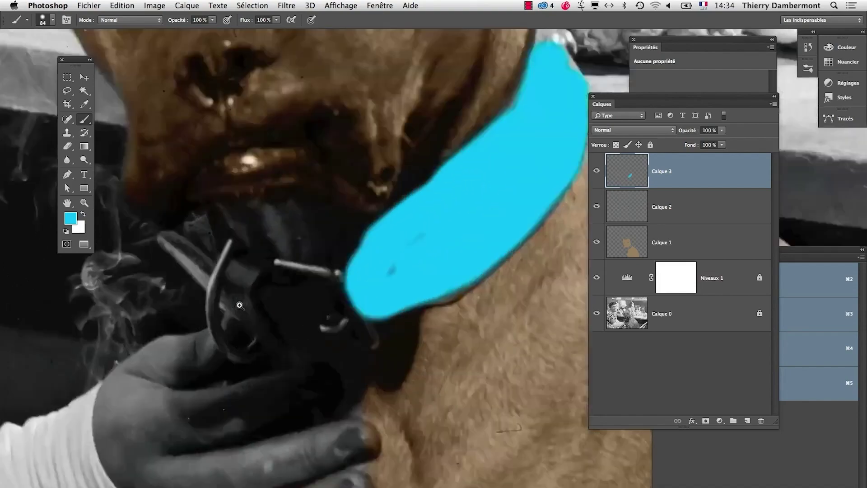
drag(356, 348, 344, 351)
mouse_move(243, 268)
mouse_down()
mouse_move(260, 322)
mouse_move(363, 336)
mouse_move(340, 281)
mouse_move(237, 272)
mouse_move(243, 285)
mouse_move(331, 281)
mouse_move(272, 293)
mouse_move(334, 310)
mouse_up()
Step: Show only Calque 1 and sample the dog's brown as the foreground colour
alt+click(596, 243)
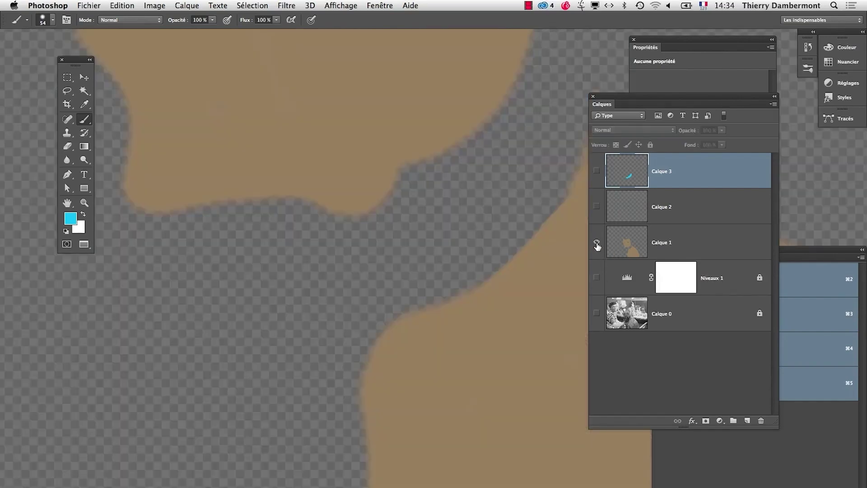
click(84, 104)
click(228, 129)
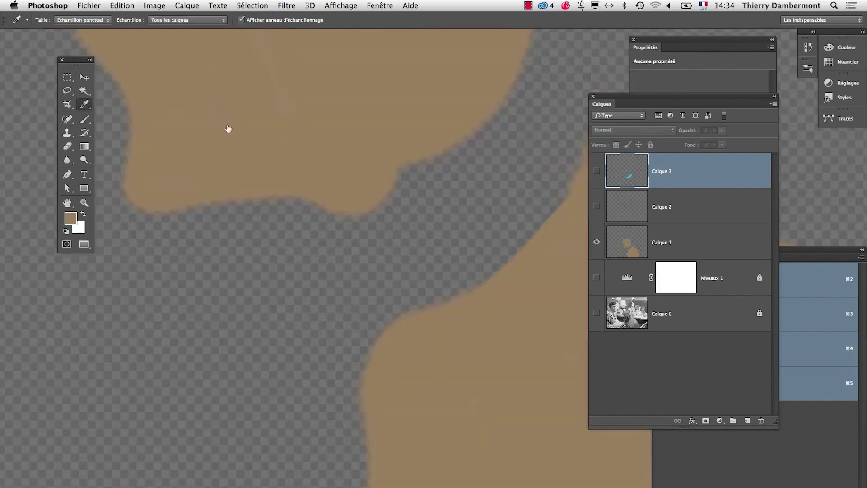
Step: Restore the visibility of all layers and paint the area beneath the dog's mouth brown on Calque 1 with a 54 px brush
alt+click(597, 243)
click(632, 244)
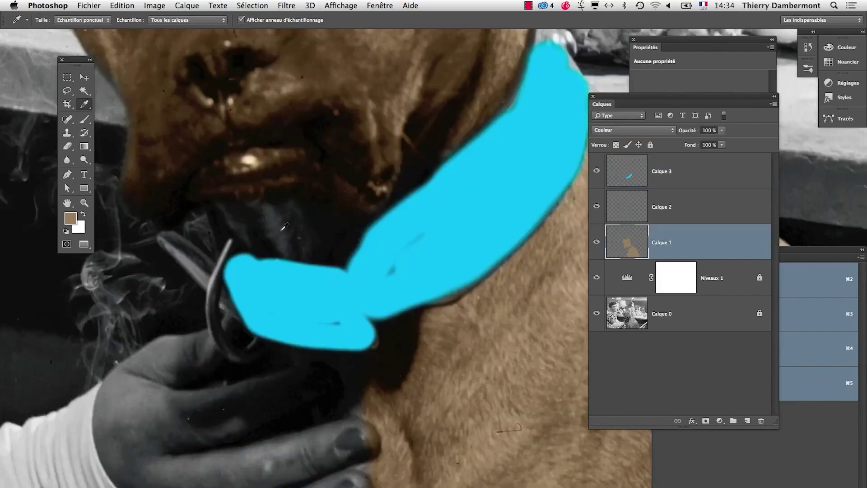
click(84, 119)
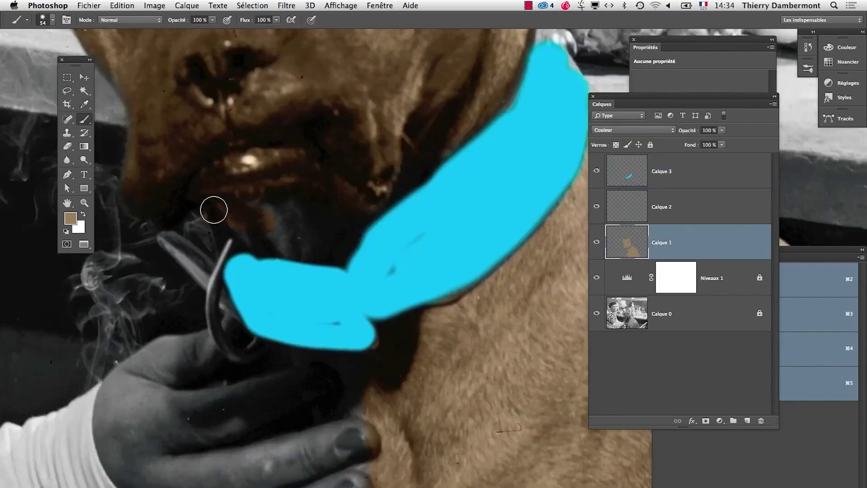
mouse_move(275, 198)
mouse_down()
mouse_move(267, 221)
mouse_move(229, 217)
mouse_move(231, 225)
mouse_move(315, 250)
mouse_move(349, 220)
mouse_move(278, 234)
mouse_up()
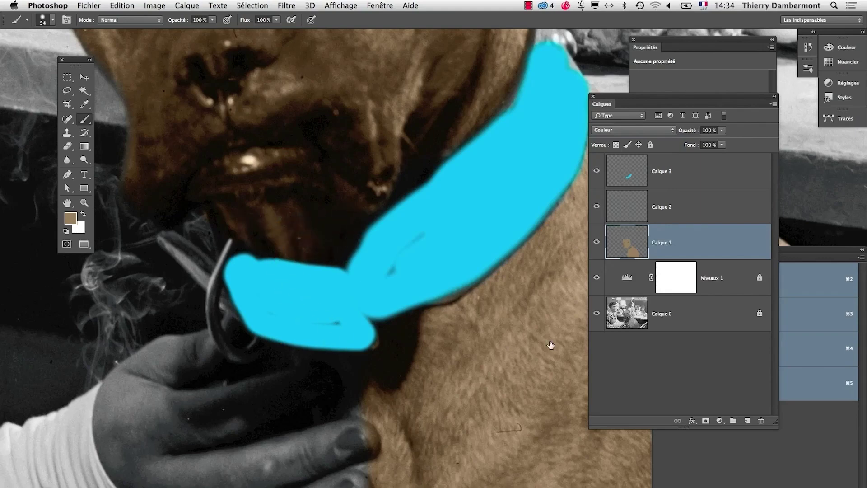
Step: Isolate Calque 3, sample the collar's cyan as the foreground colour, and show all layers again
click(637, 173)
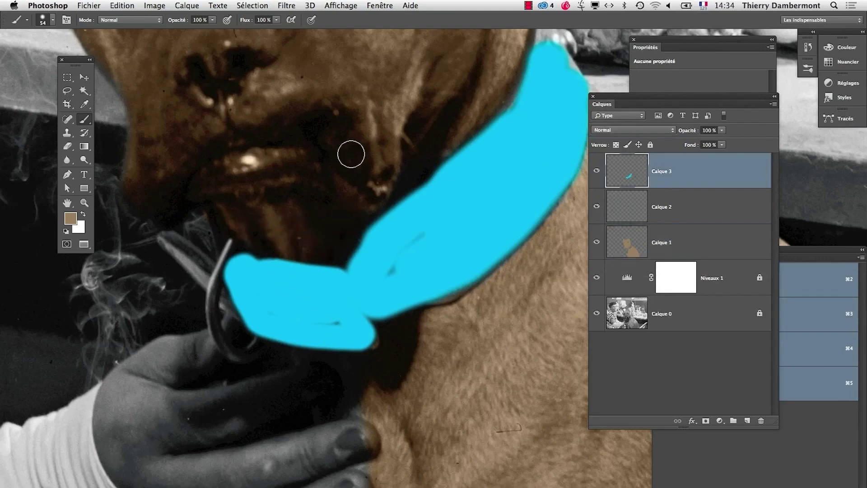
alt+click(604, 170)
click(84, 104)
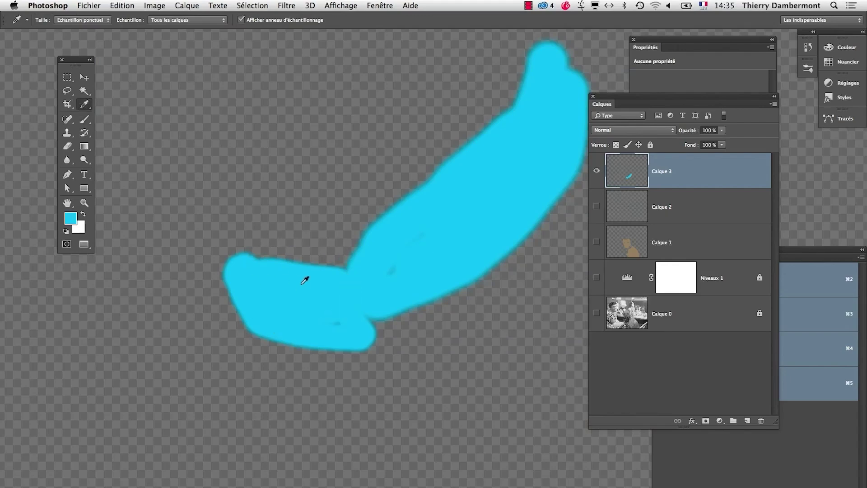
alt+click(86, 105)
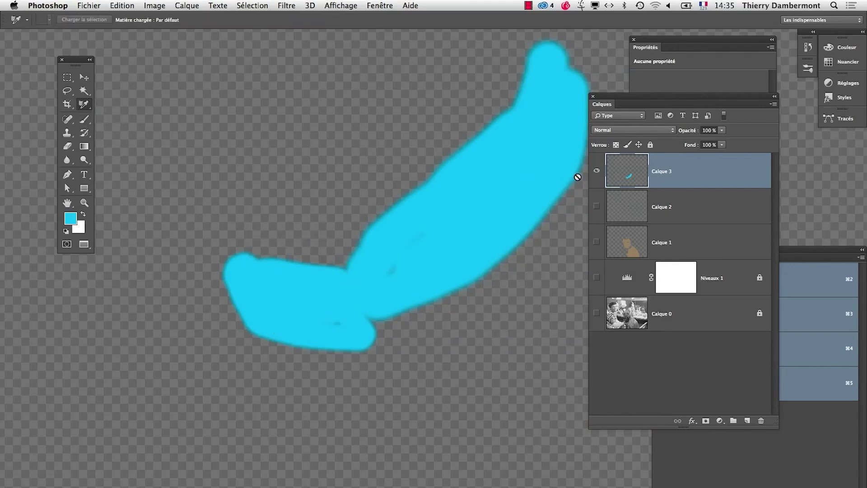
alt+click(595, 175)
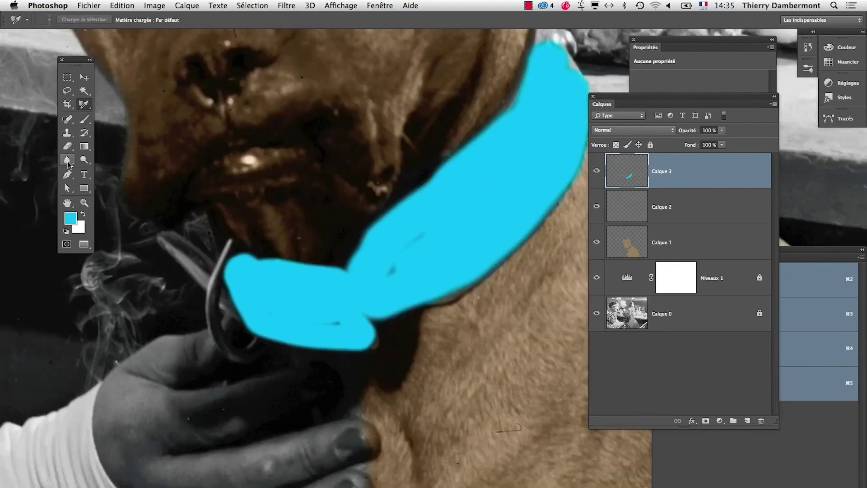
Step: Fill the gaps in the collar's cyan and extend it along the collar's lower edge on Calque 3
click(84, 119)
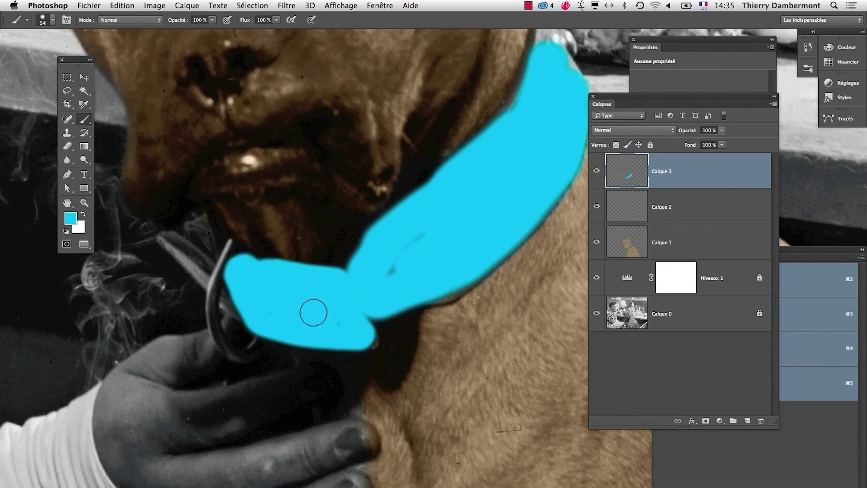
drag(348, 310, 423, 239)
drag(267, 292, 235, 302)
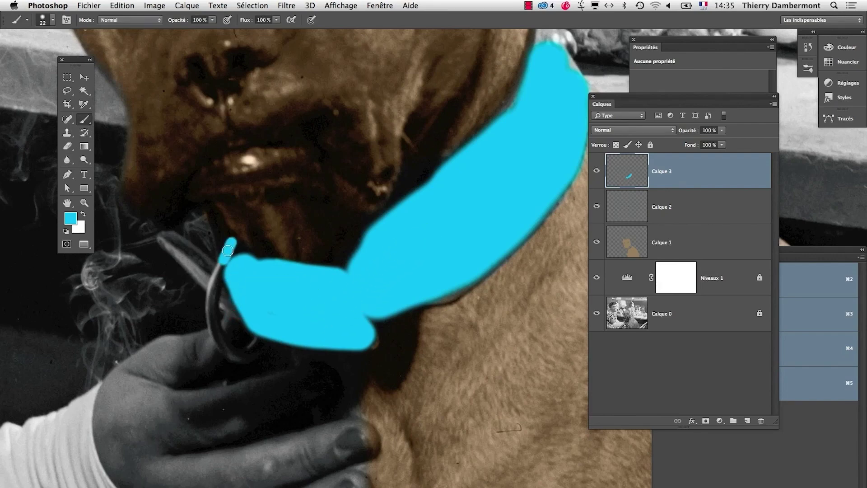
drag(508, 231, 402, 312)
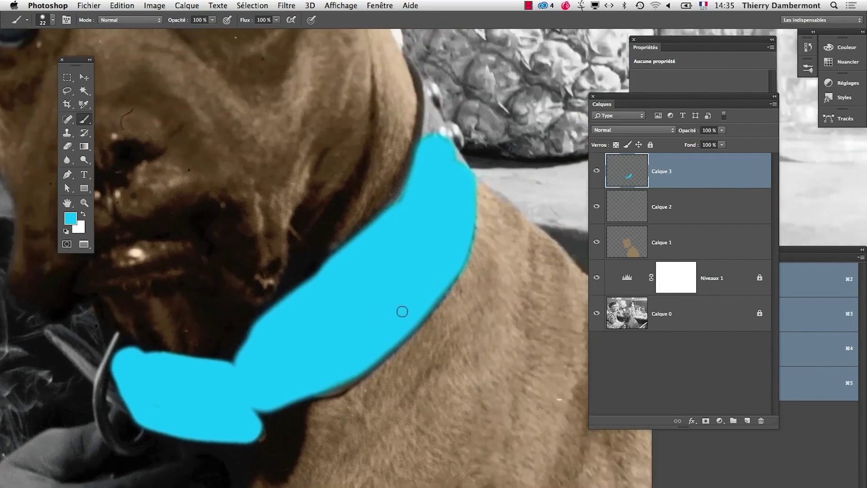
mouse_move(301, 395)
mouse_down()
mouse_move(359, 373)
mouse_move(360, 418)
mouse_up()
key(super+z)
mouse_move(291, 367)
mouse_down()
mouse_move(325, 374)
mouse_move(397, 319)
mouse_up()
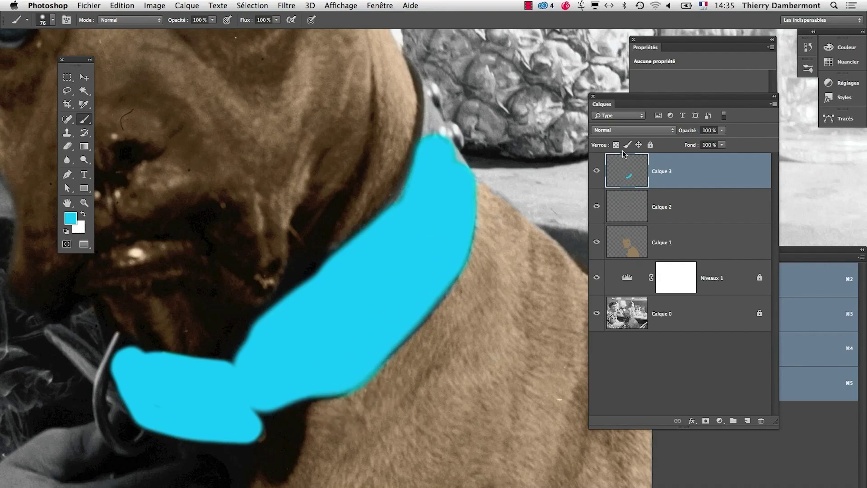
Step: Set the blending mode of Calque 3 to Couleur
click(625, 130)
click(616, 327)
key(super+0)
scroll(416, 397, down, 3)
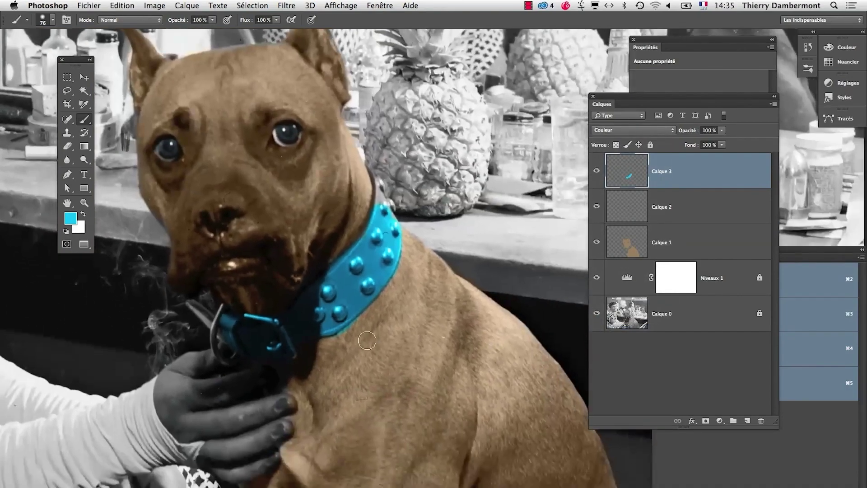
Step: Extend the cyan over the collar's upper end and its outer studs, reducing the brush from 32 px to 22 and 12 px
scroll(367, 340, up, 5)
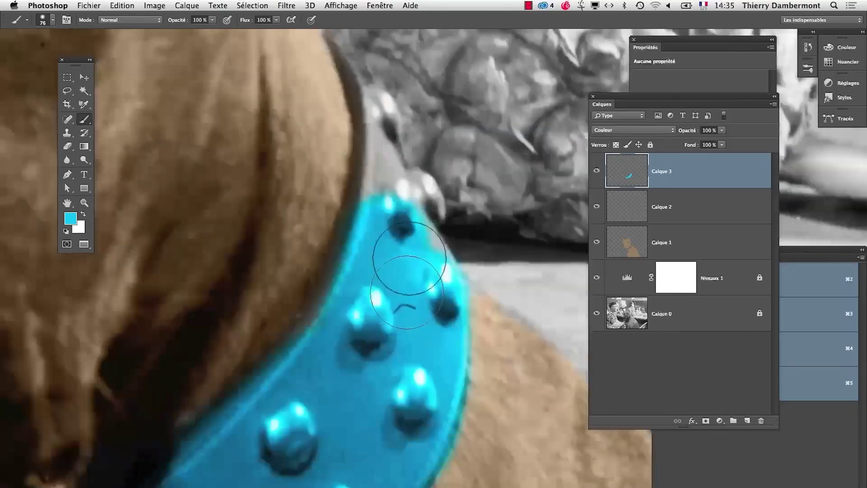
drag(407, 297, 387, 294)
mouse_move(377, 194)
mouse_down()
mouse_move(370, 124)
mouse_move(367, 209)
mouse_move(385, 167)
mouse_move(410, 212)
mouse_up()
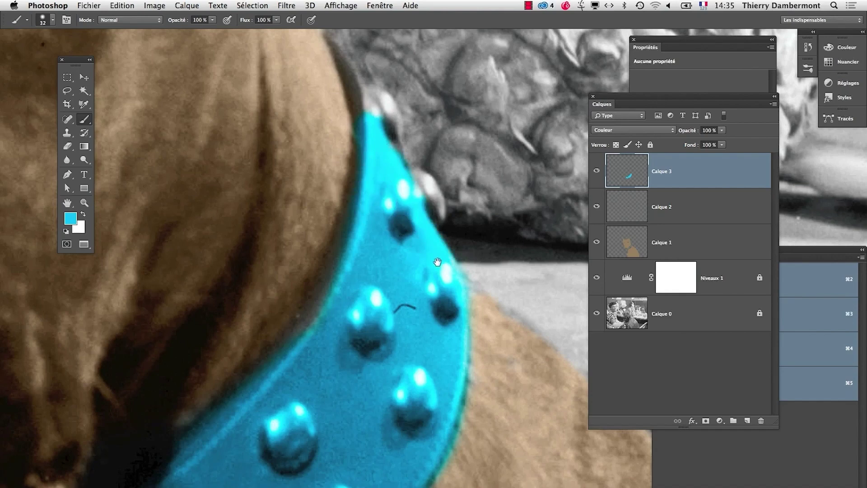
scroll(414, 340, up, 4)
drag(413, 341, 401, 344)
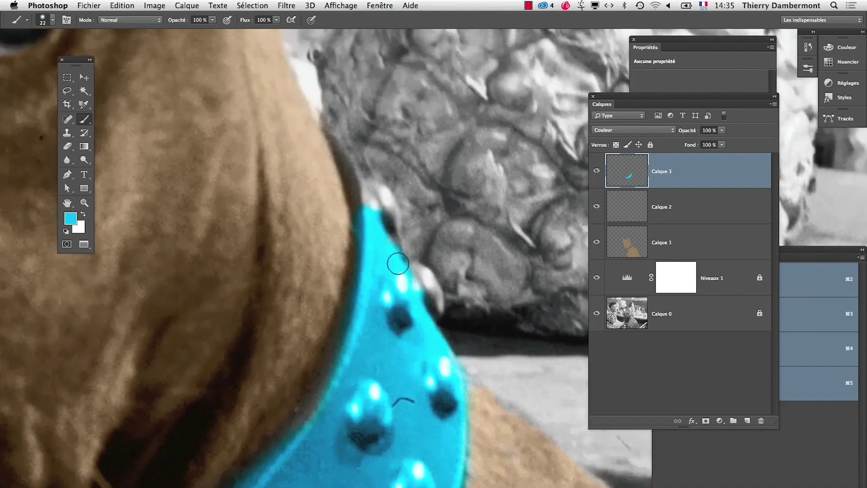
drag(397, 263, 433, 303)
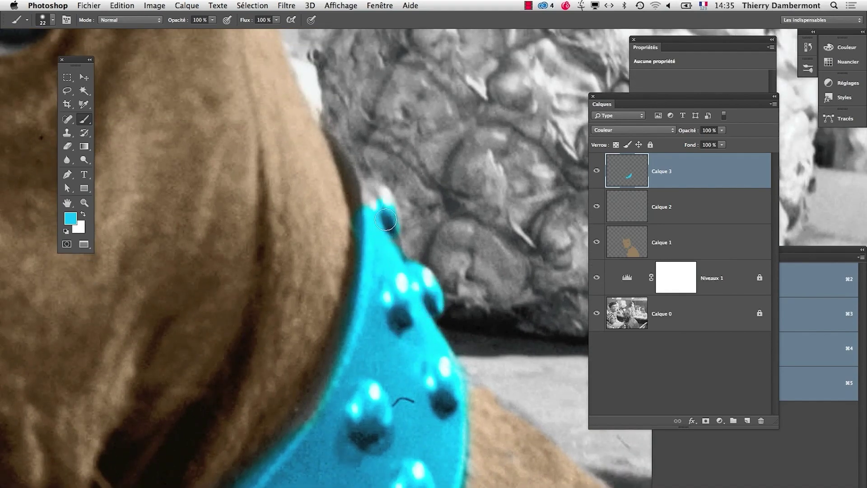
drag(367, 207, 353, 213)
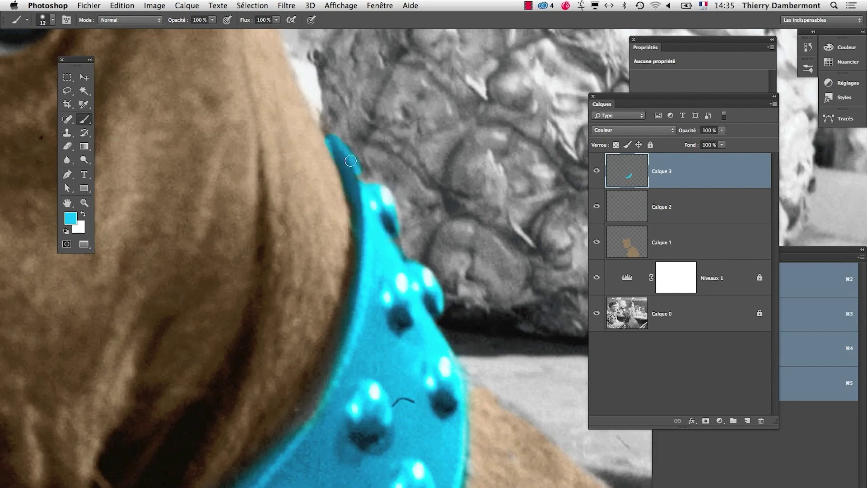
alt+super+click(393, 226)
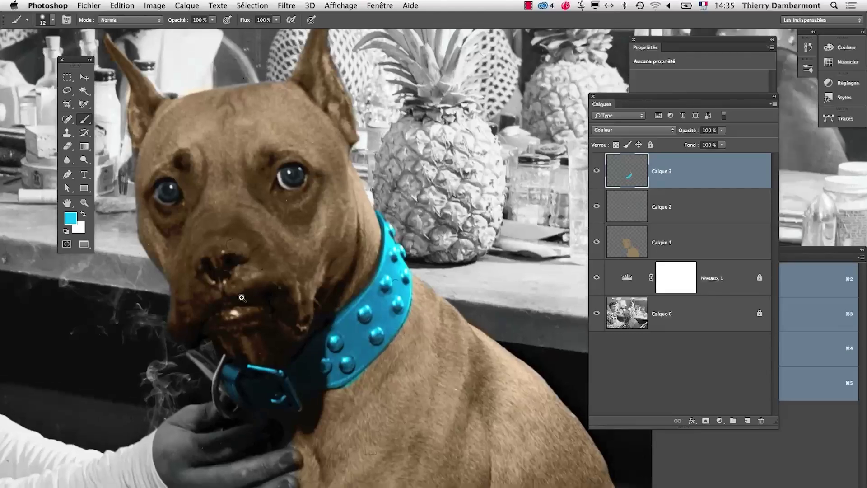
Step: Select Calque 1 and try erasing the brown on the dog's nose with a 63 px eraser at 100 % opacity
click(242, 297)
scroll(236, 294, left, 5)
click(625, 247)
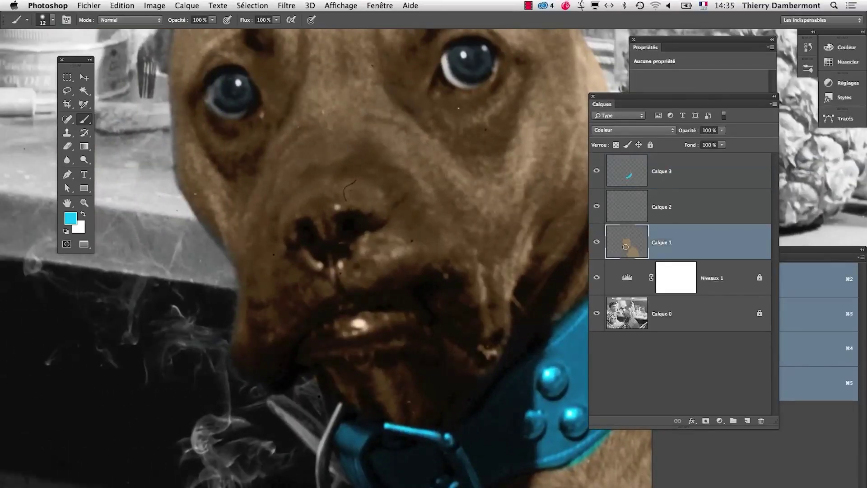
click(68, 145)
drag(280, 294, 296, 294)
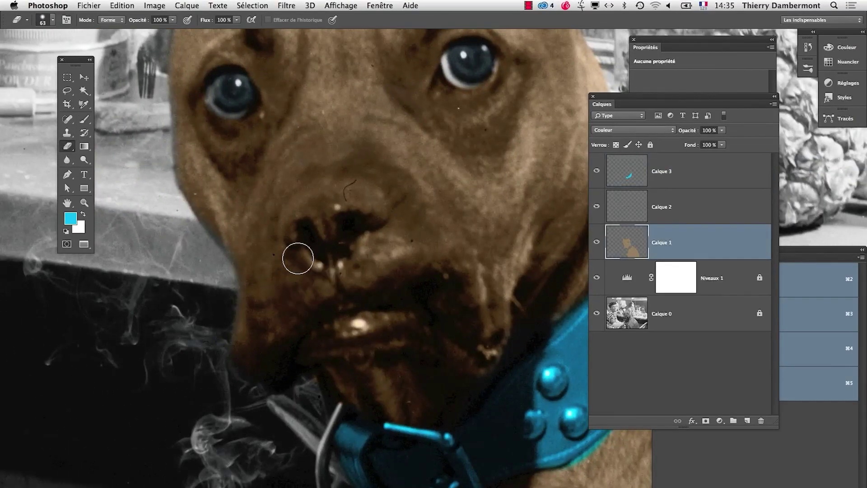
mouse_move(296, 255)
mouse_down()
mouse_move(315, 204)
mouse_move(362, 200)
mouse_move(371, 208)
mouse_move(316, 252)
mouse_move(321, 220)
mouse_move(324, 245)
mouse_move(303, 241)
mouse_move(319, 234)
mouse_up()
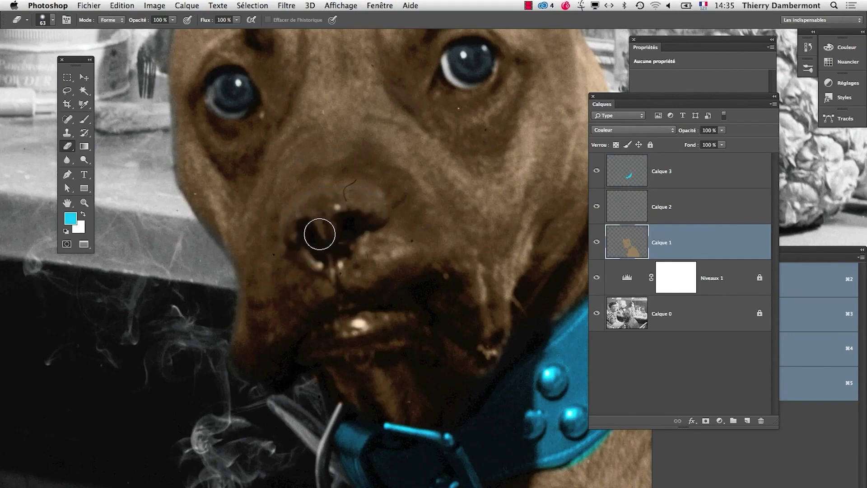
Step: Set the eraser's opacity to 54 % and partially erase the brown over the dog's nose on Calque 1
super+click(335, 210)
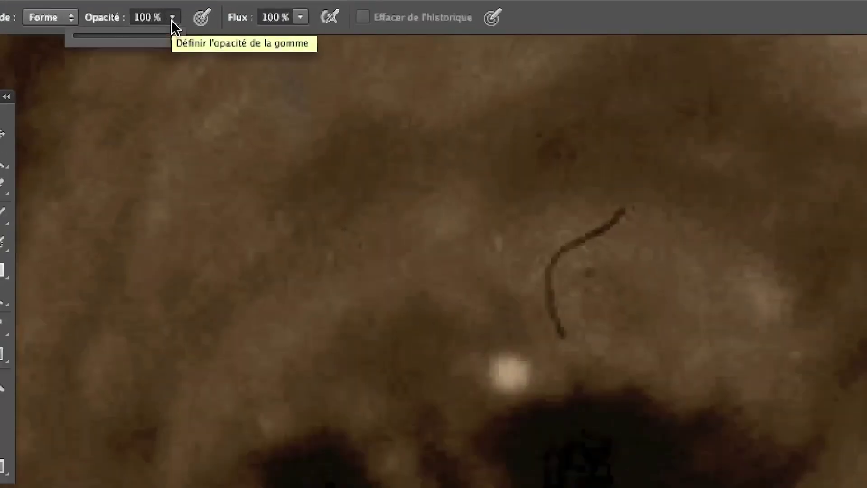
click(172, 21)
drag(161, 24, 144, 23)
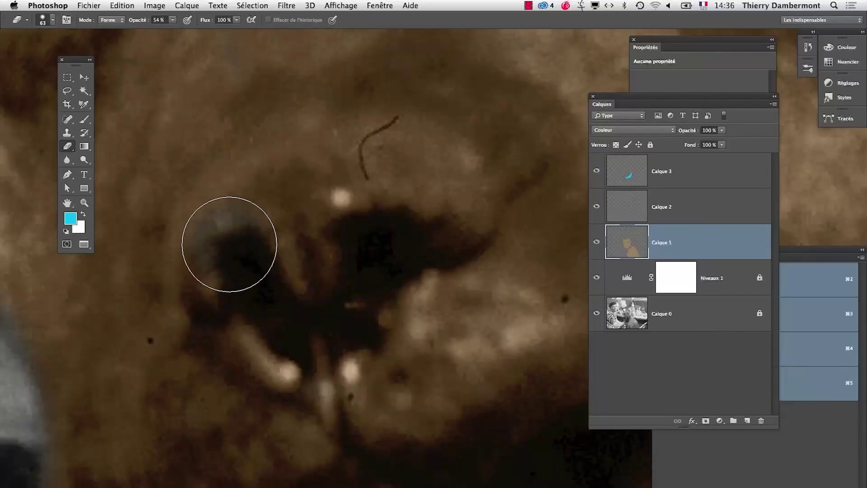
mouse_move(230, 244)
mouse_down()
mouse_move(264, 190)
mouse_move(370, 175)
mouse_move(406, 201)
mouse_move(319, 248)
mouse_up()
alt+super+click(317, 256)
alt+super+click(316, 256)
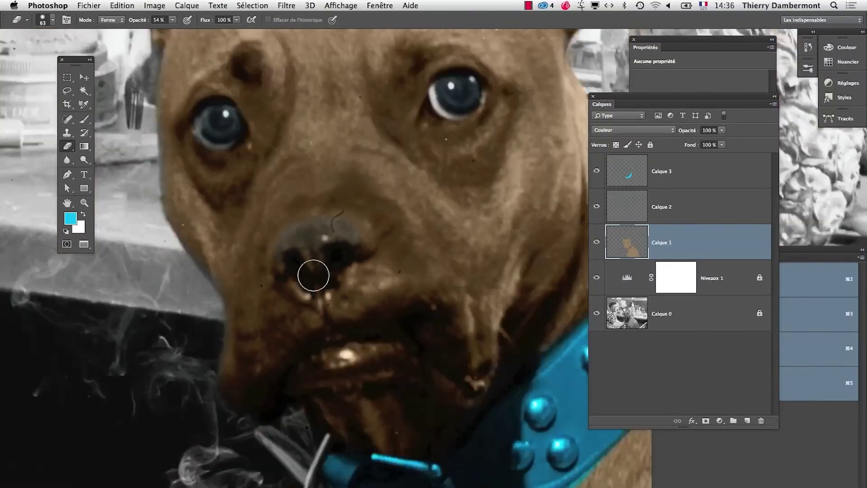
mouse_move(297, 231)
mouse_down()
mouse_move(358, 243)
mouse_move(354, 249)
mouse_move(361, 239)
mouse_move(312, 230)
mouse_move(284, 254)
mouse_move(287, 262)
mouse_move(332, 253)
mouse_move(296, 265)
mouse_move(288, 259)
mouse_move(295, 238)
mouse_move(334, 218)
mouse_move(363, 239)
mouse_move(303, 229)
mouse_move(285, 241)
mouse_move(289, 259)
mouse_up()
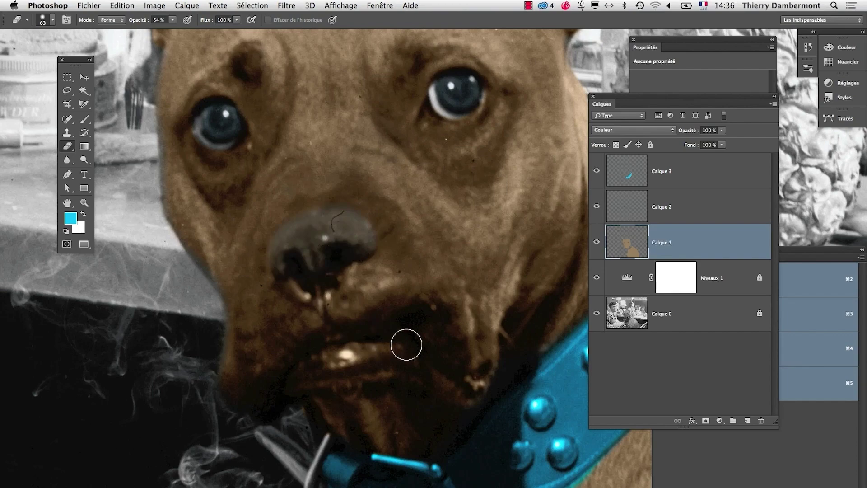
mouse_move(316, 310)
mouse_down()
mouse_move(303, 291)
mouse_move(333, 315)
mouse_move(363, 311)
mouse_move(344, 269)
mouse_move(307, 330)
mouse_move(321, 347)
mouse_up()
Step: Lower the eraser's opacity to 13 % and soften the brown around the nose with a 91 px tip
alt+super+click(403, 278)
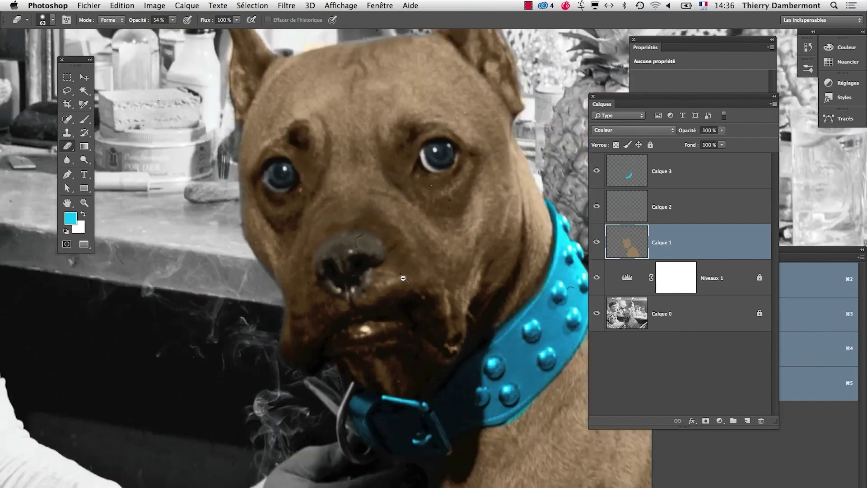
drag(420, 278, 435, 277)
click(172, 20)
click(351, 233)
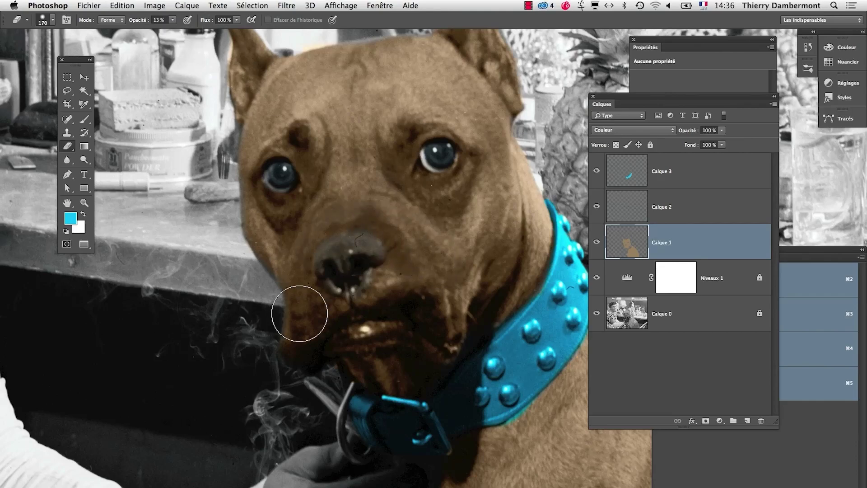
ctrl+alt+click(356, 241)
drag(355, 240, 344, 237)
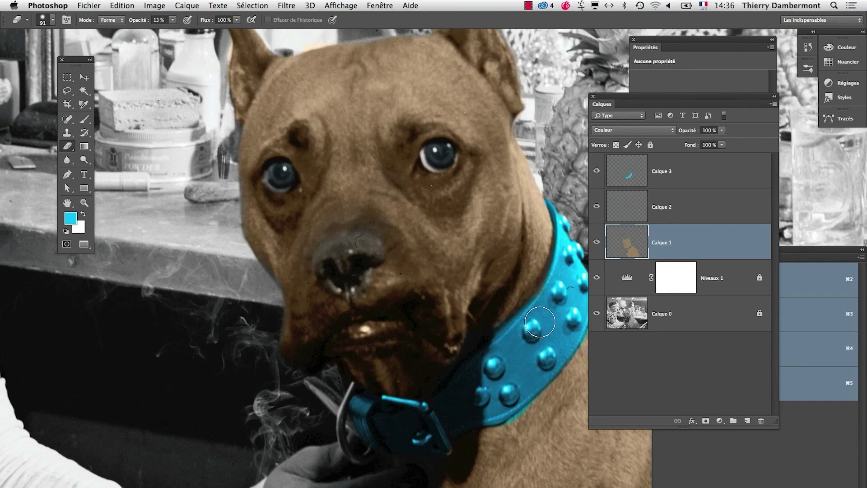
Step: Colorize the collar on Calque 3 with Hue/Saturation, using hue 218 and saturation 12
scroll(525, 337, up, 2)
click(672, 180)
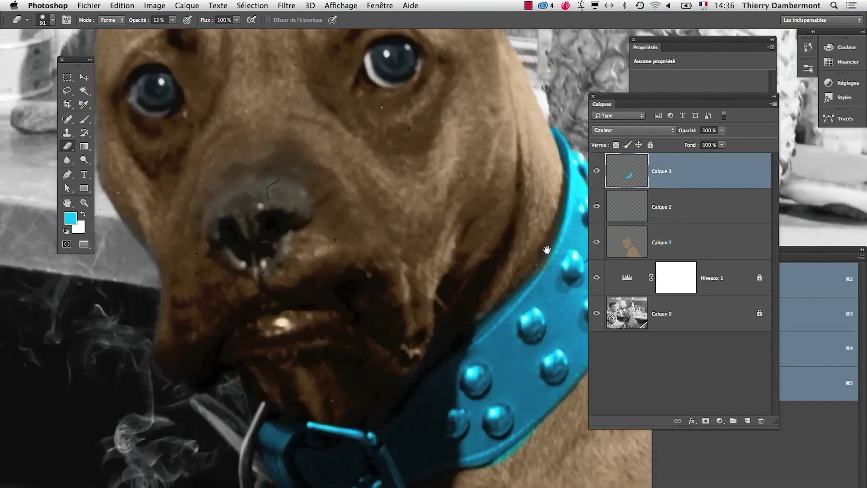
drag(546, 253, 354, 203)
scroll(354, 203, down, 3)
drag(321, 283, 302, 274)
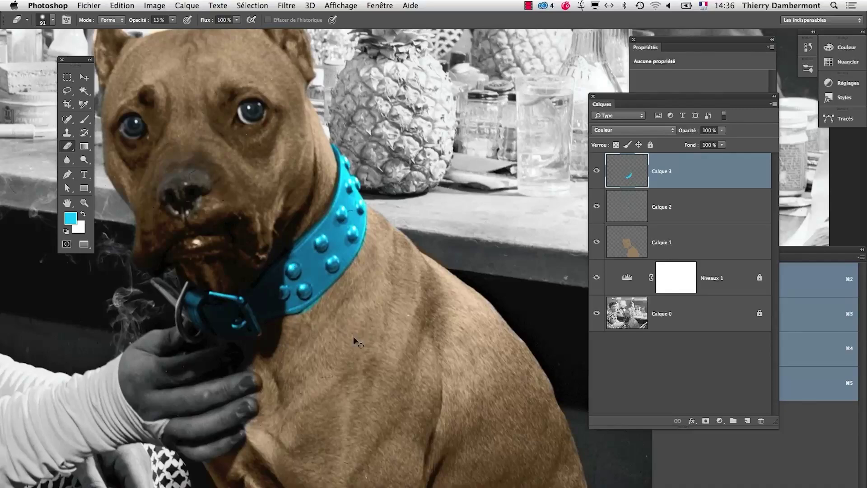
key(super+u)
click(624, 256)
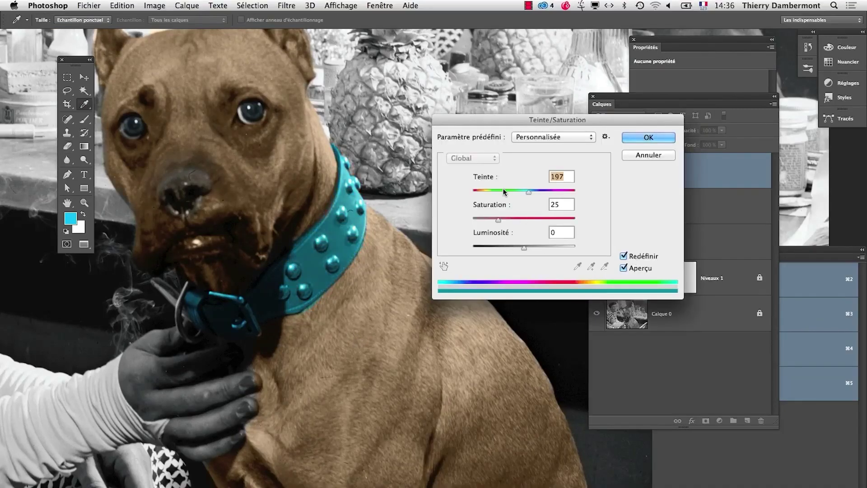
drag(503, 190, 534, 191)
drag(498, 218, 484, 218)
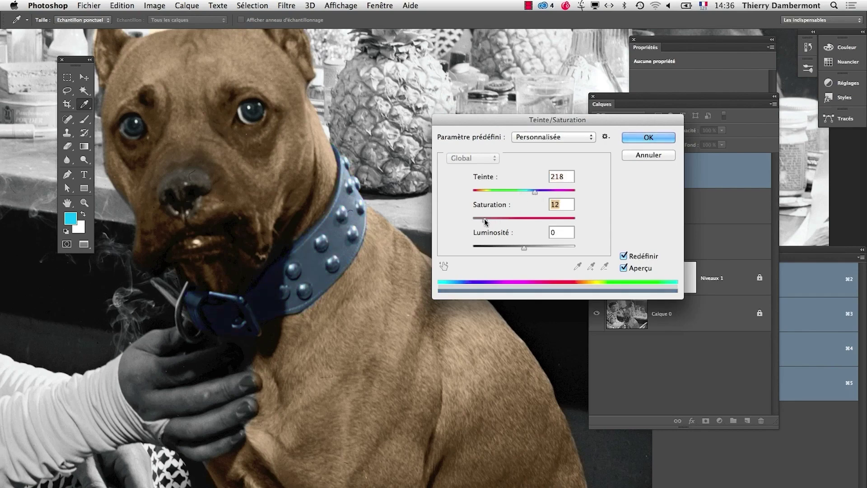
click(639, 140)
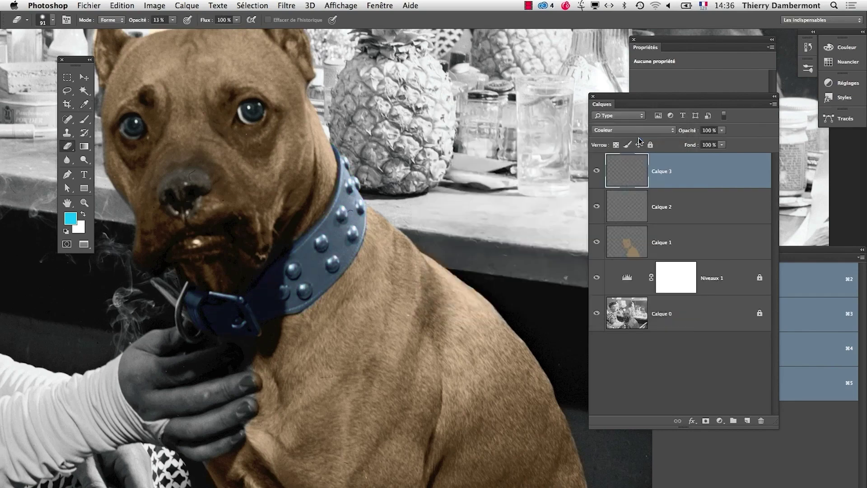
Step: Save the document as a new numbered version
alt+click(449, 320)
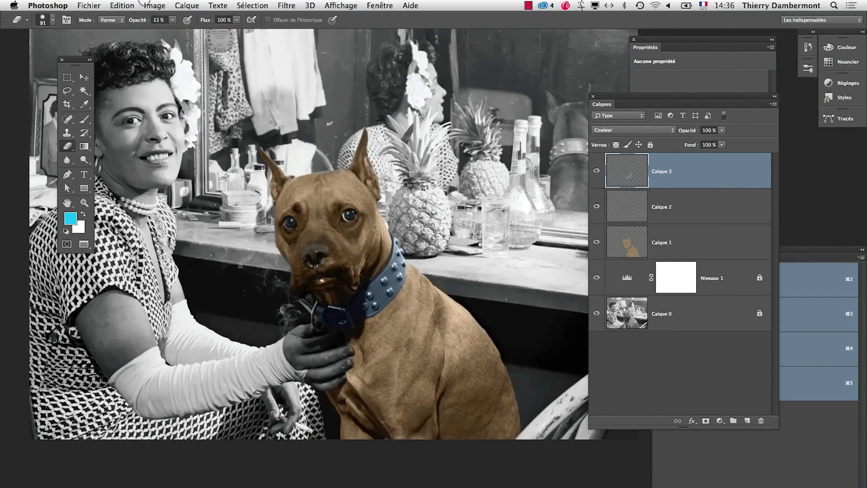
click(86, 6)
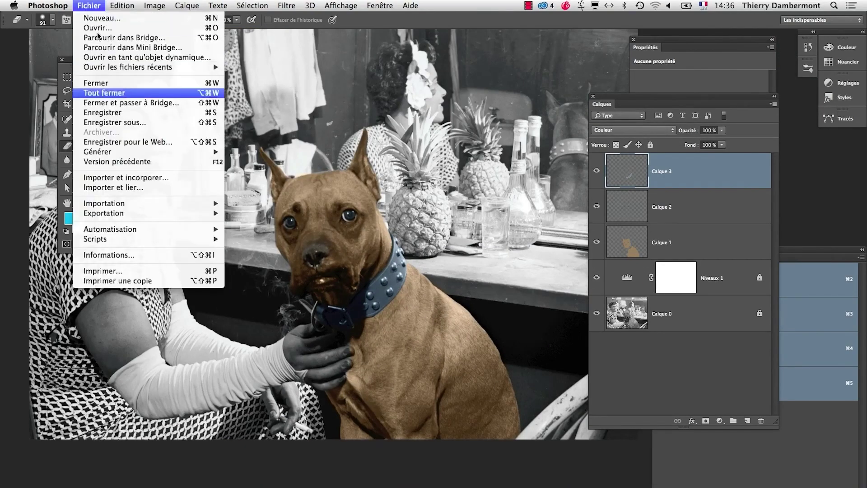
Step: Save the document
click(118, 110)
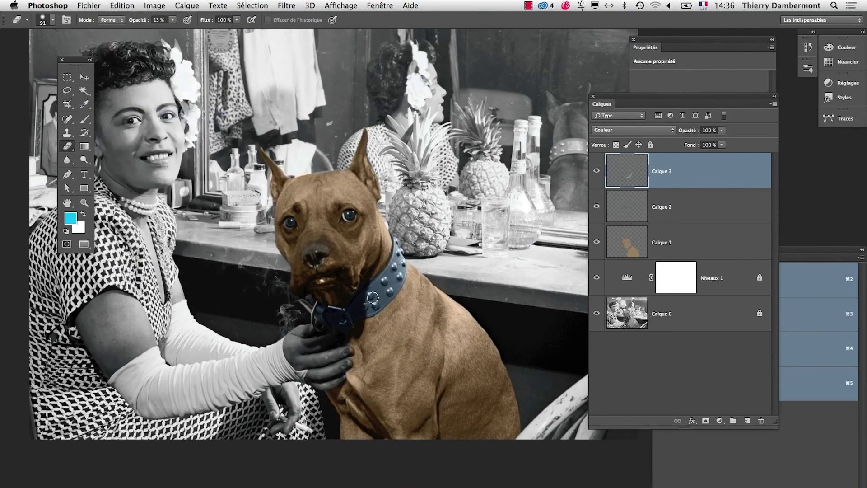
alt+click(368, 321)
drag(334, 332, 383, 296)
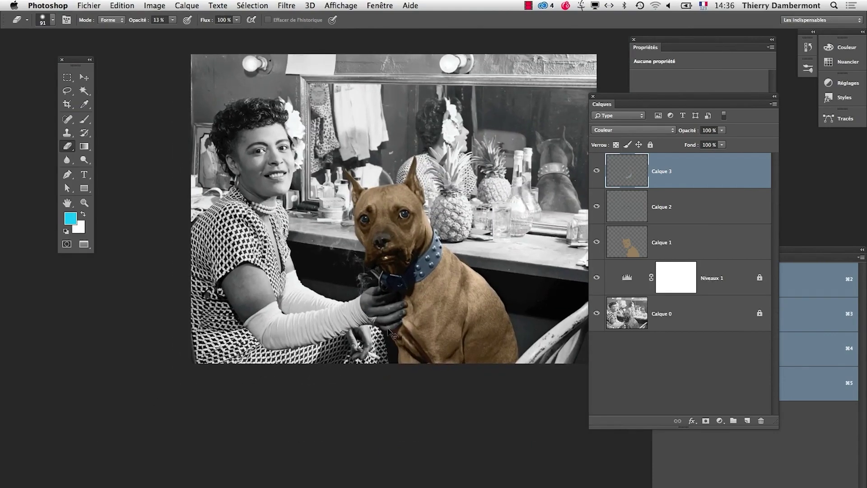
click(441, 300)
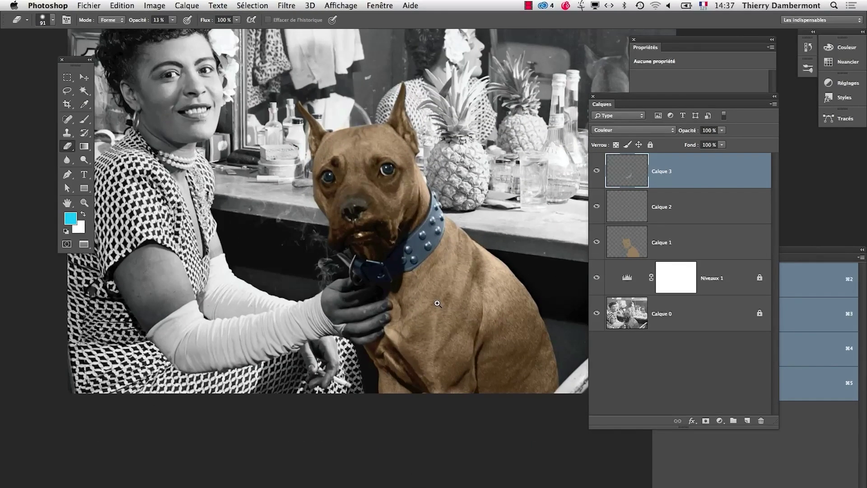
click(440, 302)
drag(436, 304, 354, 290)
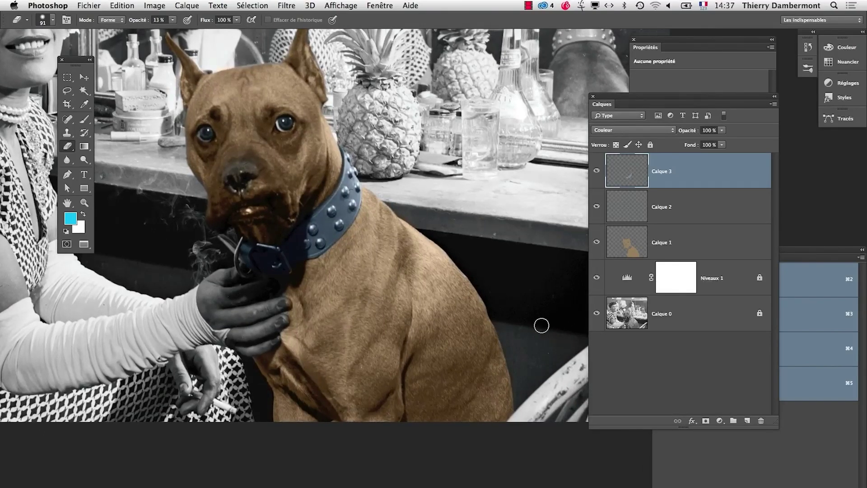
drag(479, 285, 488, 312)
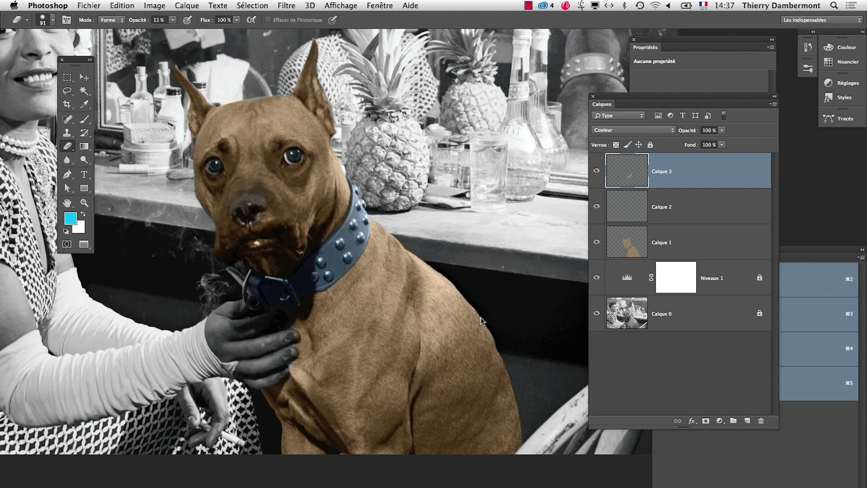
Step: Close the Properties and Channels panels, and reposition and shorten the Layers panel beside the dog
drag(659, 97, 556, 95)
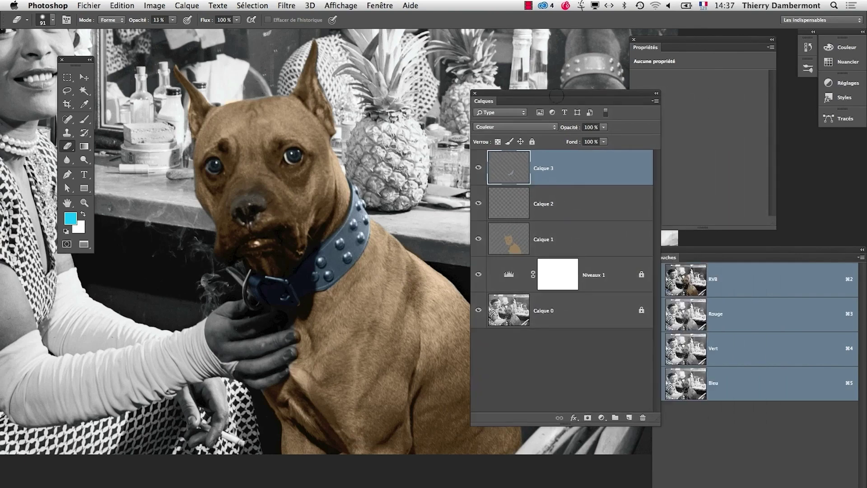
click(634, 39)
drag(694, 249, 709, 250)
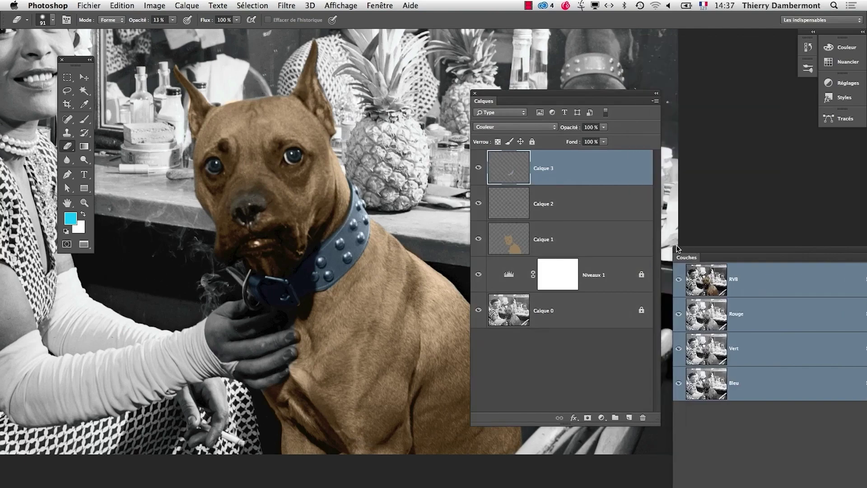
click(678, 250)
drag(585, 100, 683, 77)
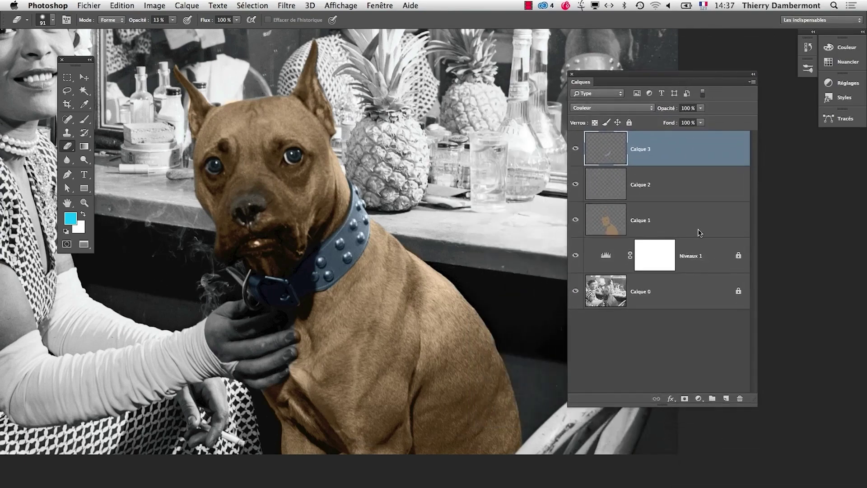
drag(746, 394, 761, 355)
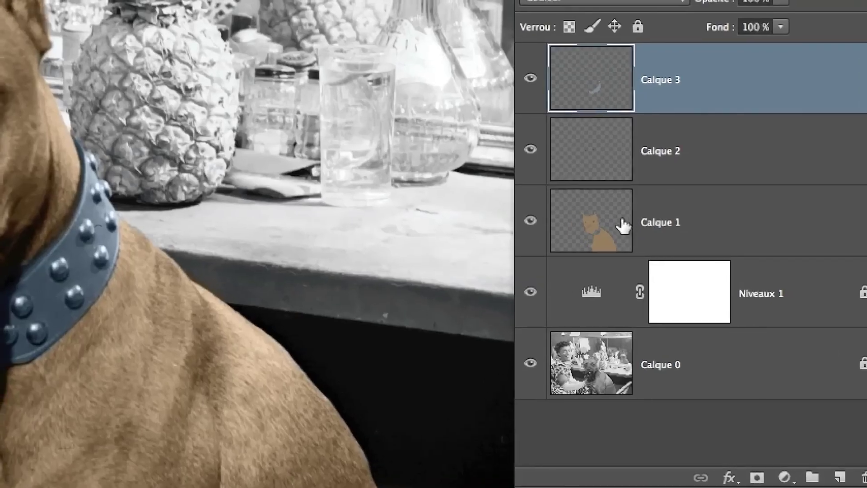
Step: Load the painted dog shape of layer Calque 1 as a selection
mouse_move(623, 221)
mouse_down()
mouse_move(620, 230)
mouse_move(604, 225)
mouse_move(610, 220)
mouse_up()
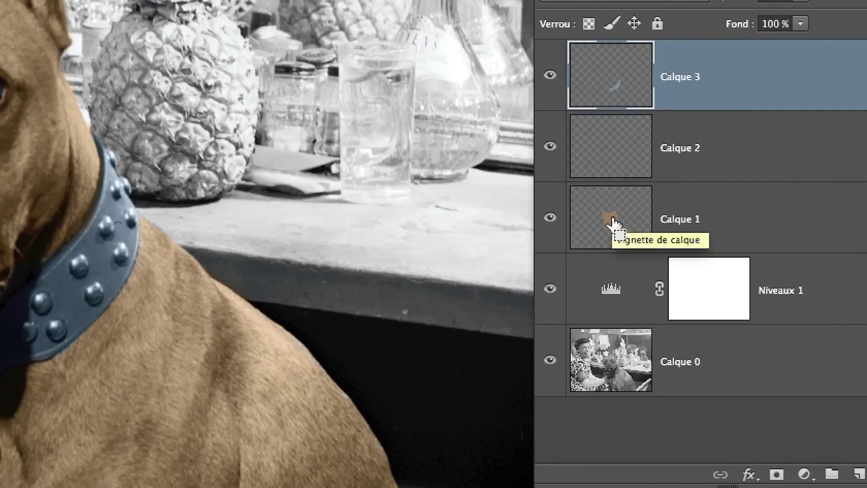
ctrl+click(615, 225)
click(618, 228)
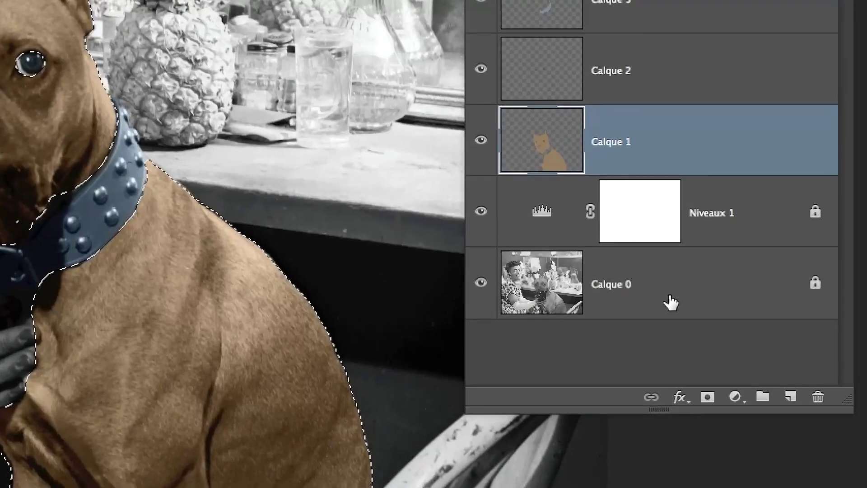
Step: Try to copy the selected dog area of the locked layer Calque 0 to a new layer
click(668, 298)
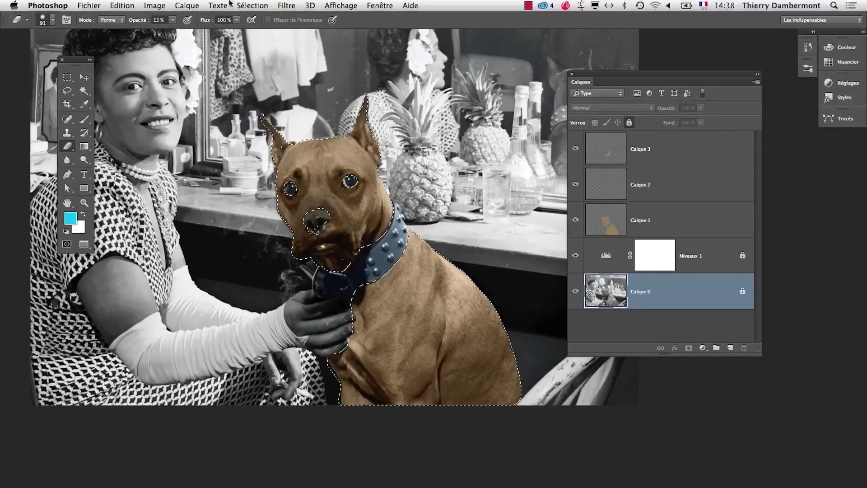
click(187, 6)
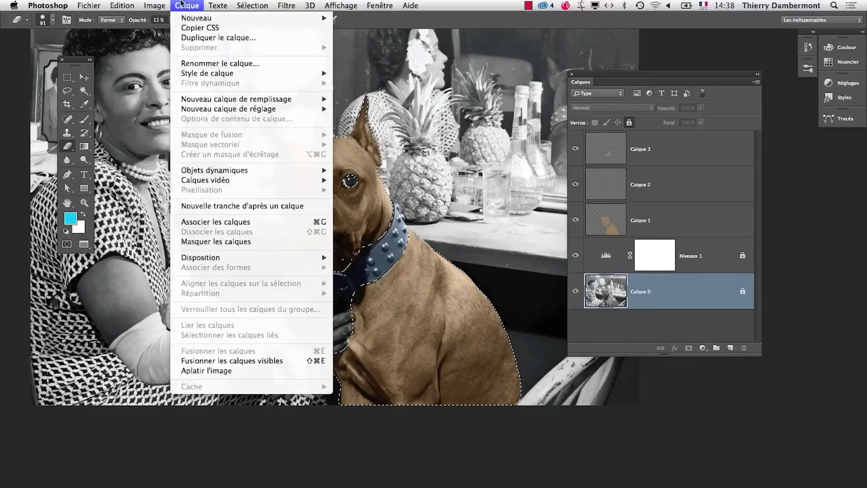
mouse_move(189, 18)
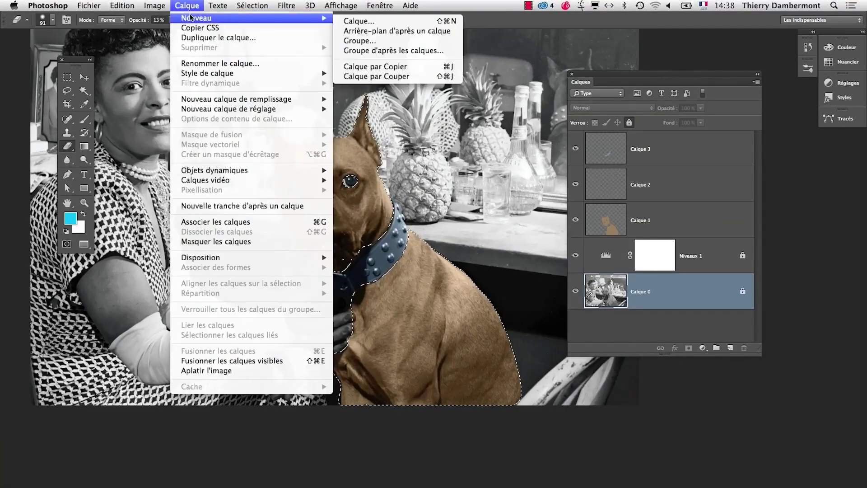
click(414, 67)
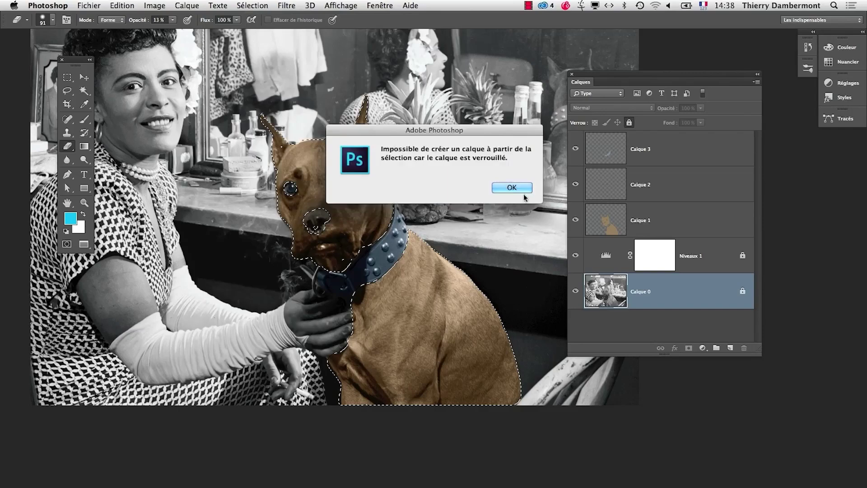
click(524, 194)
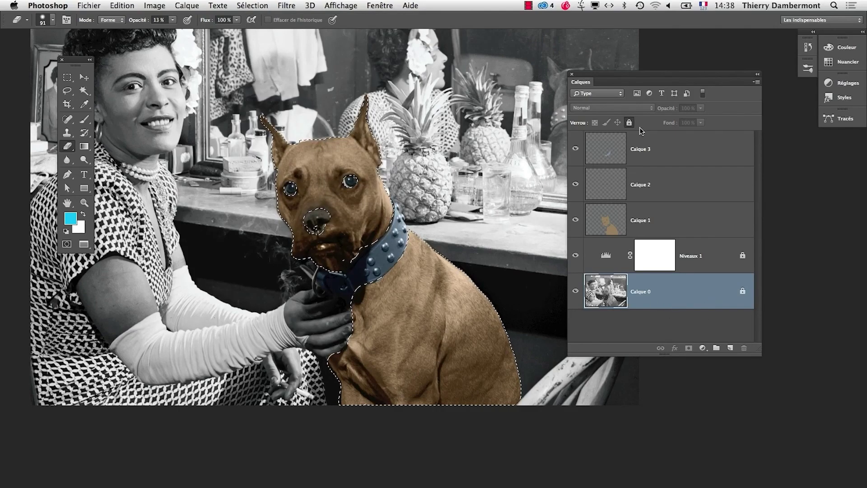
Step: Unlock Calque 0 and copy its selected dog area to a new layer
click(187, 5)
mouse_move(212, 19)
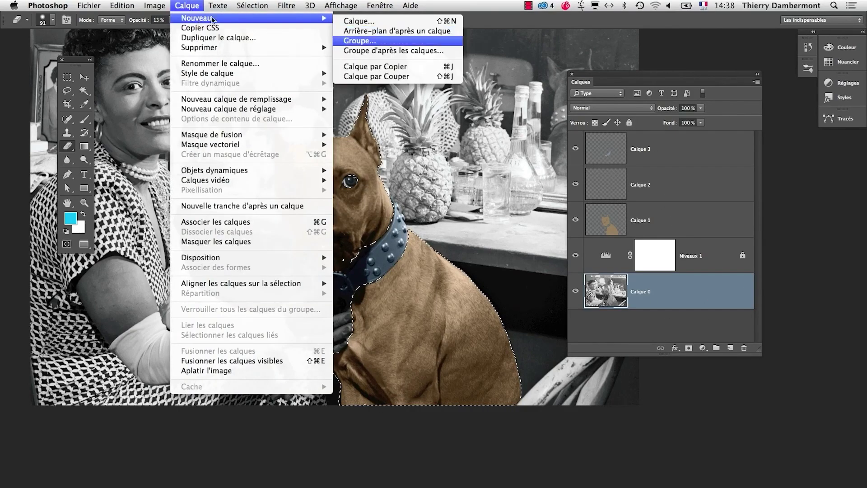
click(370, 68)
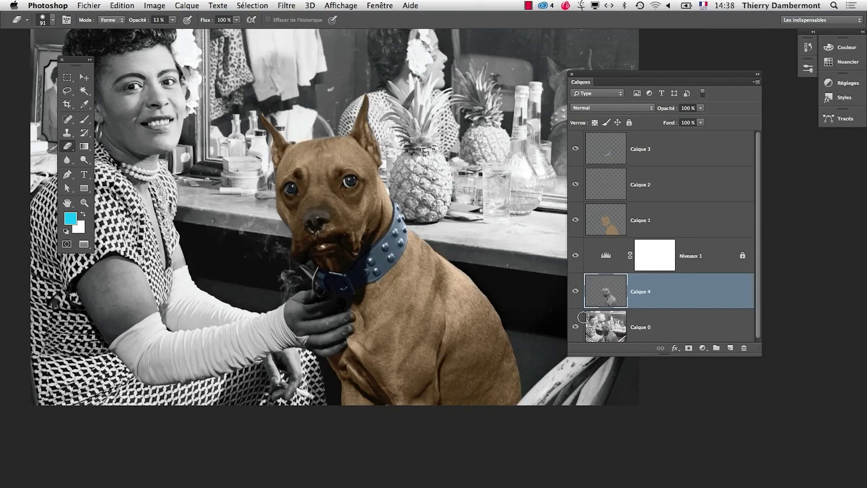
drag(758, 351, 766, 422)
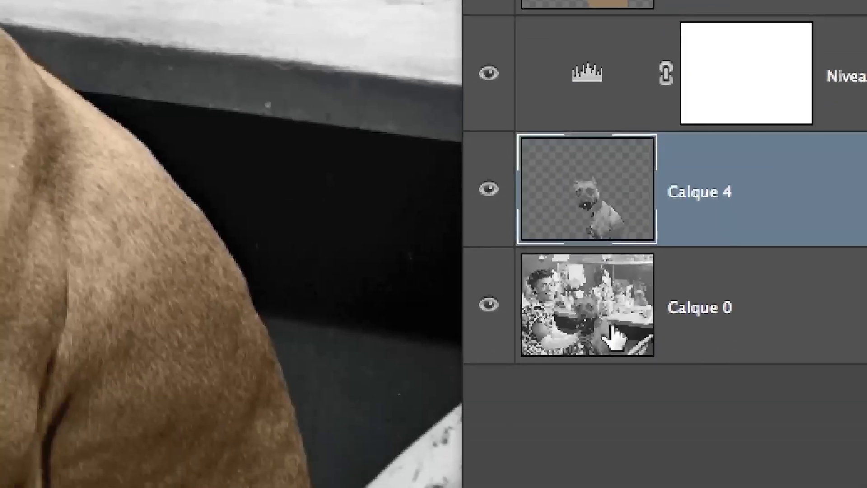
Step: Undo the copied dog layer, the unlocking of Calque 0 and the dog selection
key(ctrl+e)
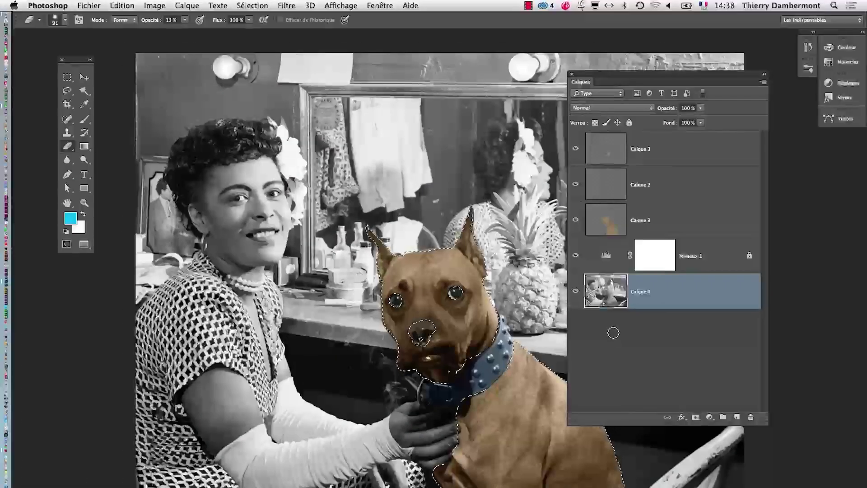
click(123, 5)
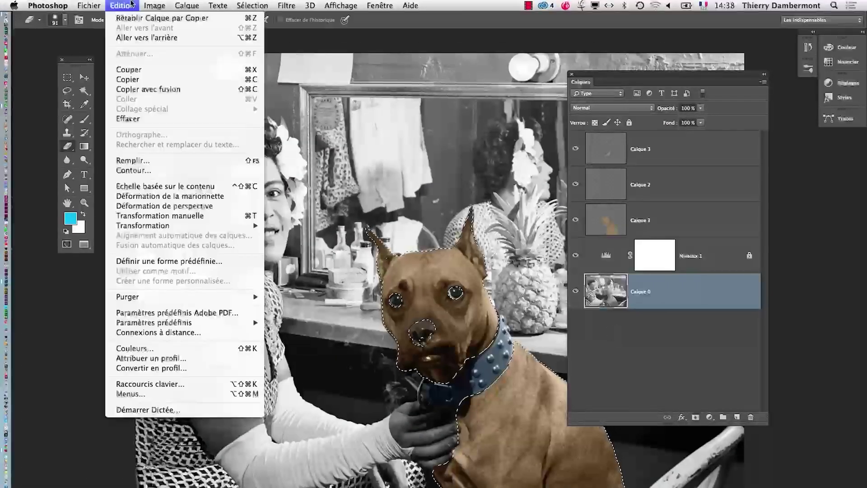
click(137, 37)
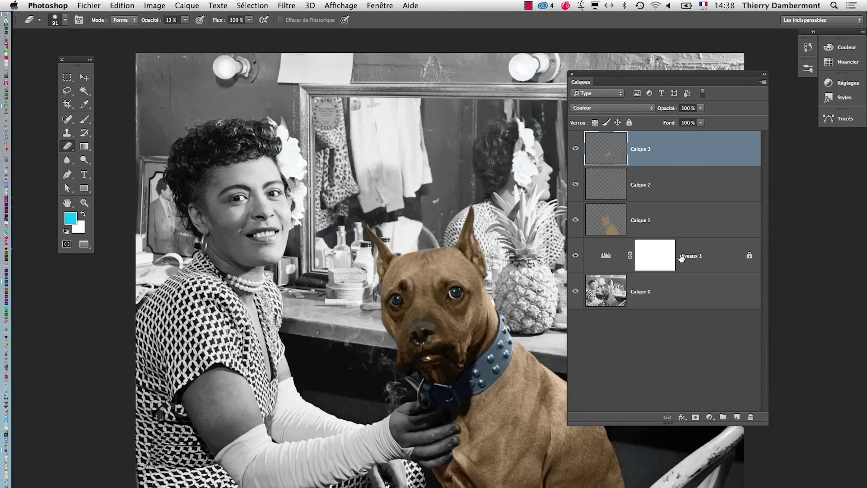
Step: Make Calque 1 the active layer and load its brown dog shape as a selection
click(642, 212)
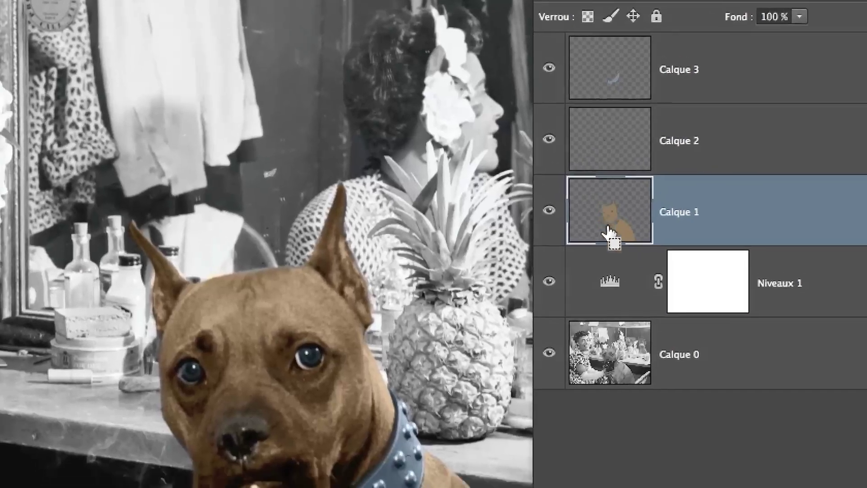
super+click(622, 232)
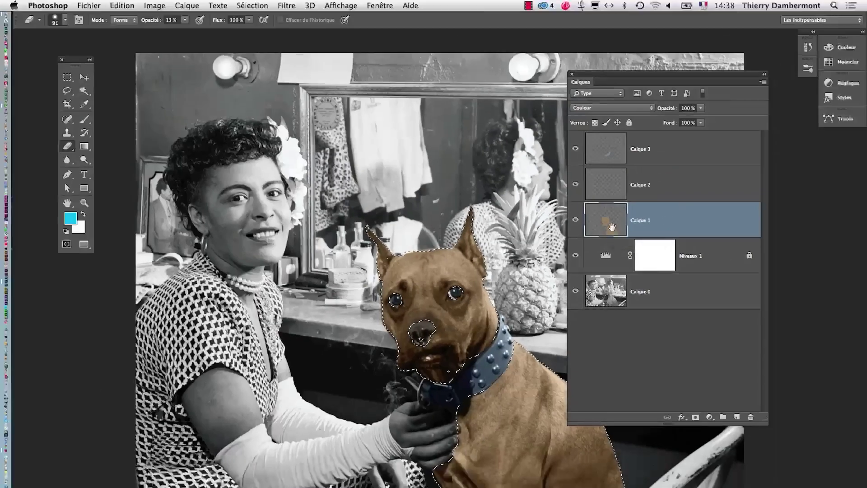
key(super+plus)
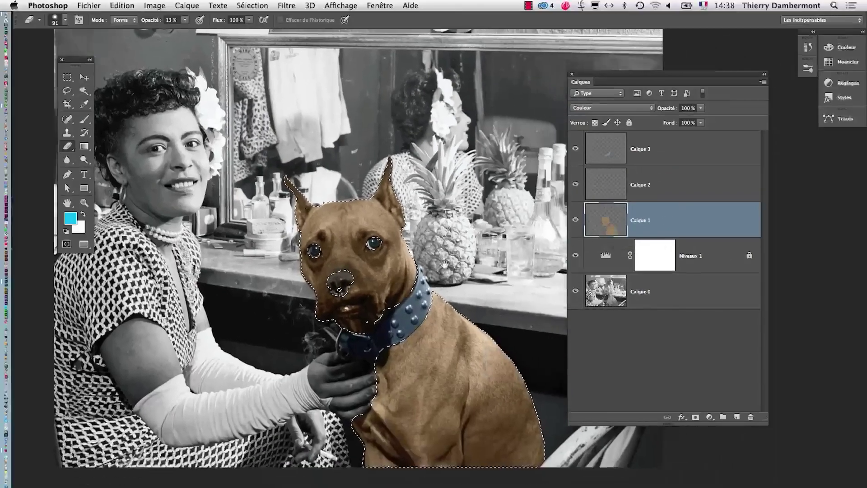
drag(360, 257, 360, 220)
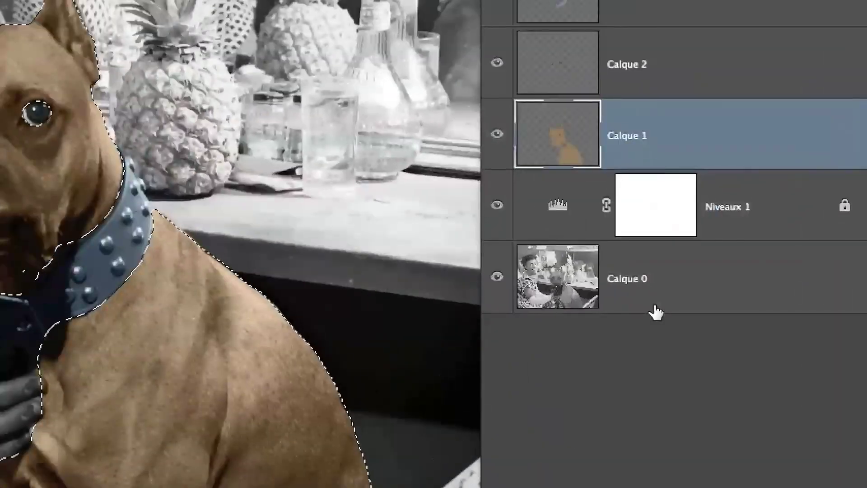
Step: Unlock the photo layer Calque 0 and create a layer via copy from the selected dog area
click(656, 312)
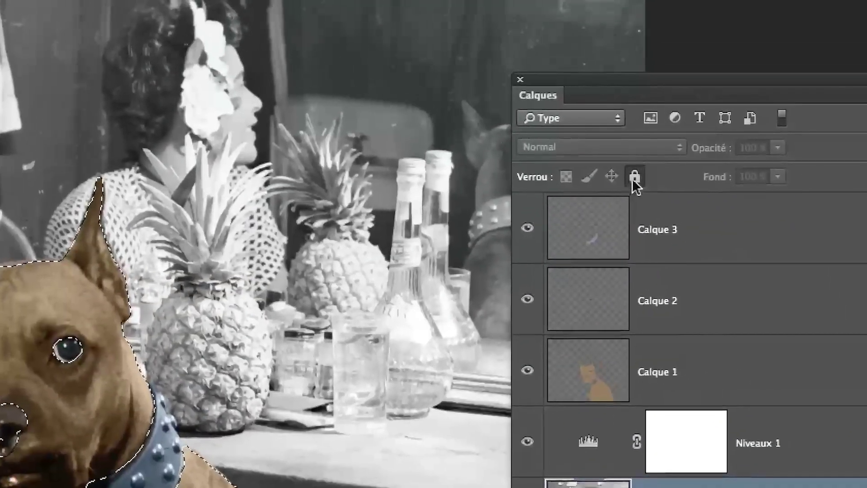
click(632, 174)
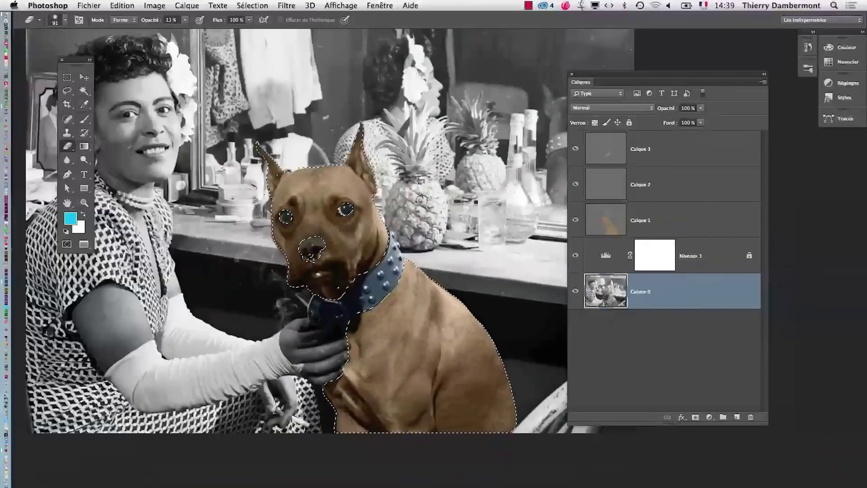
click(187, 6)
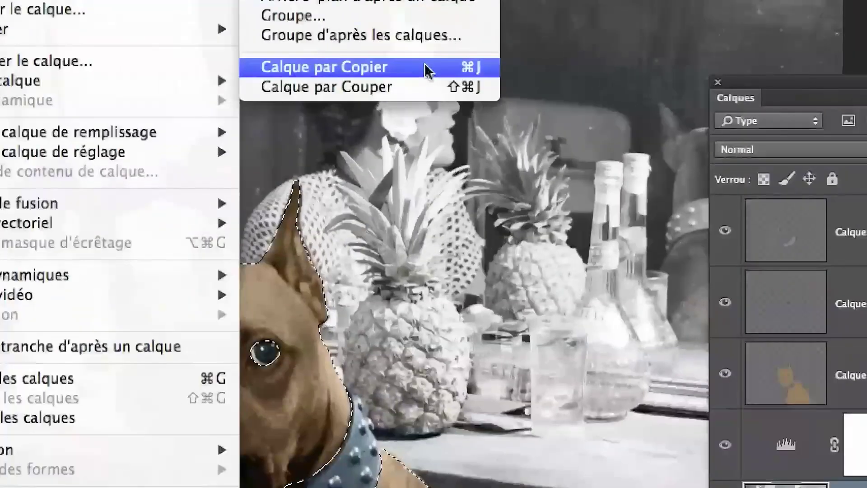
click(427, 68)
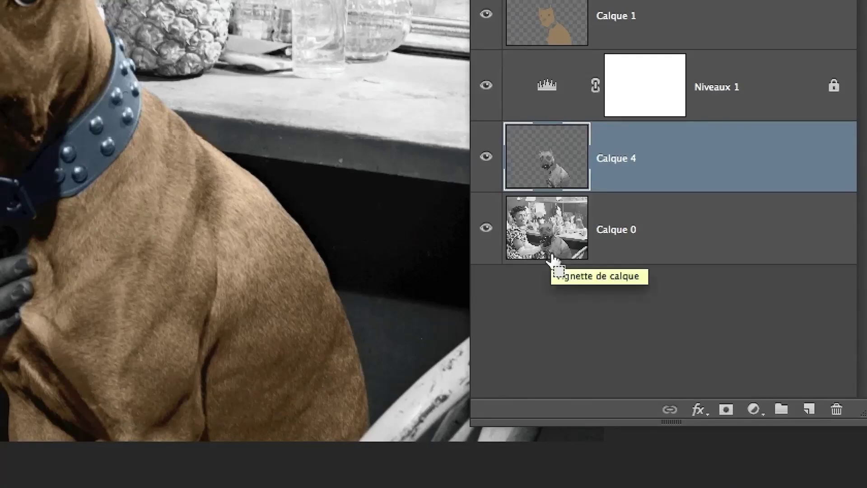
Step: Hide Calque 0, isolate the copied dog layer, and examine the black-and-white cutout up close
drag(546, 310, 545, 312)
drag(551, 253, 551, 254)
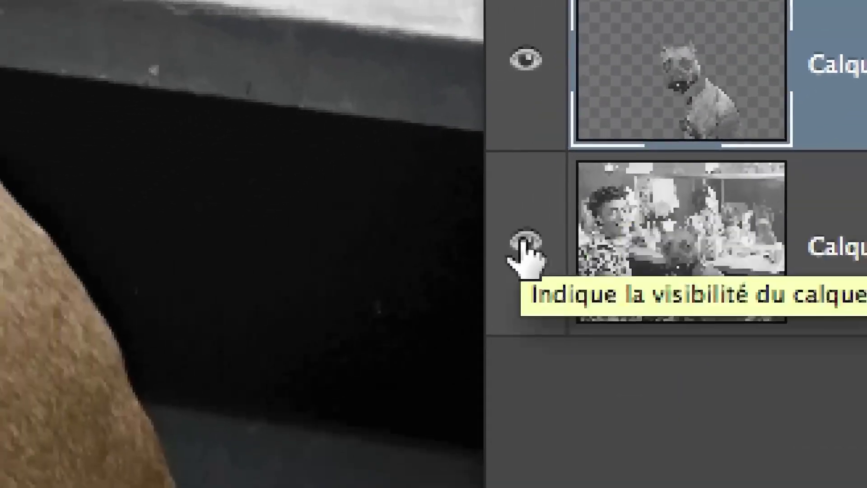
click(391, 334)
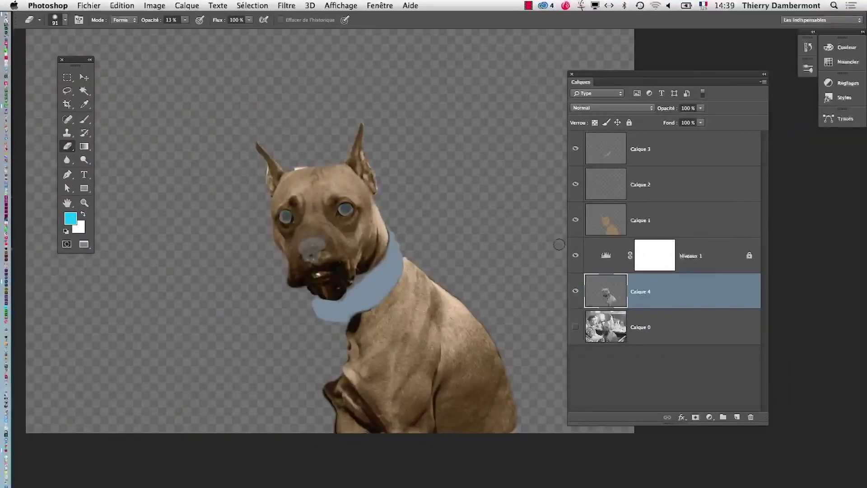
alt+click(576, 292)
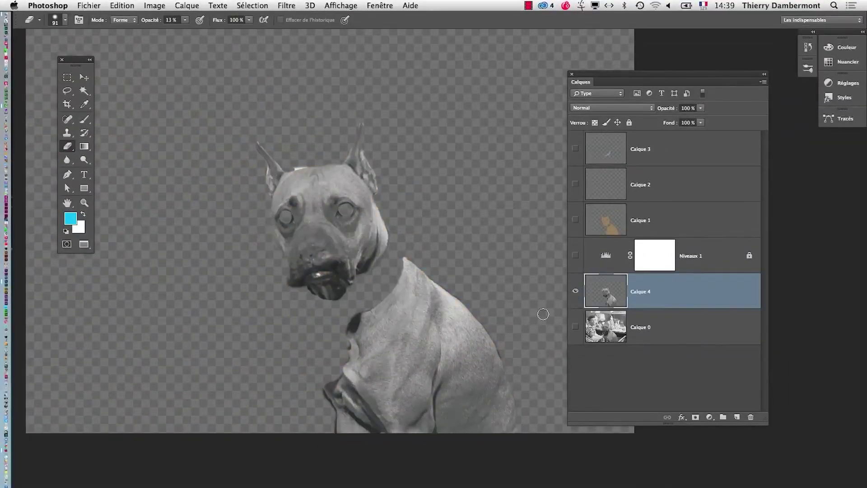
click(431, 348)
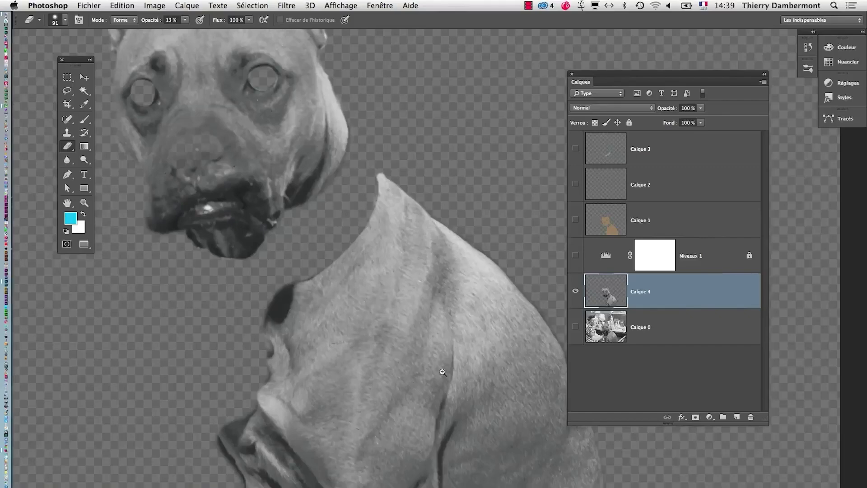
alt+click(443, 368)
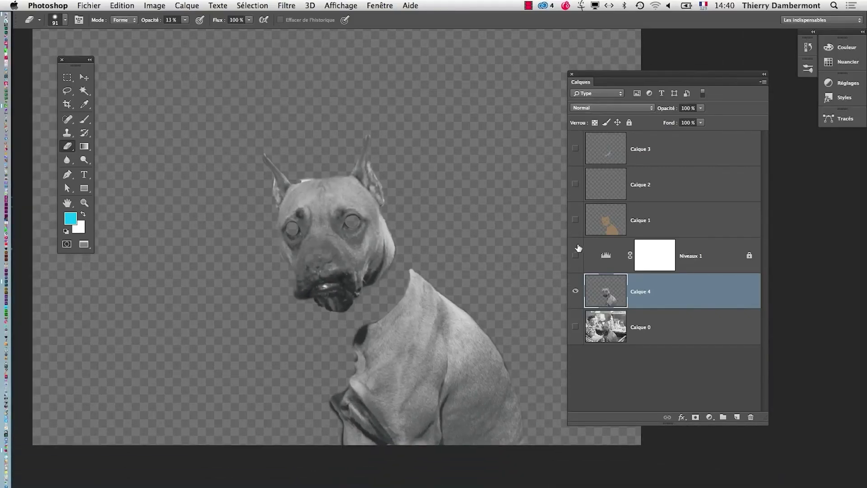
Step: Show all the hidden layers again, including the black-and-white photo layer Calque 0
alt+click(576, 292)
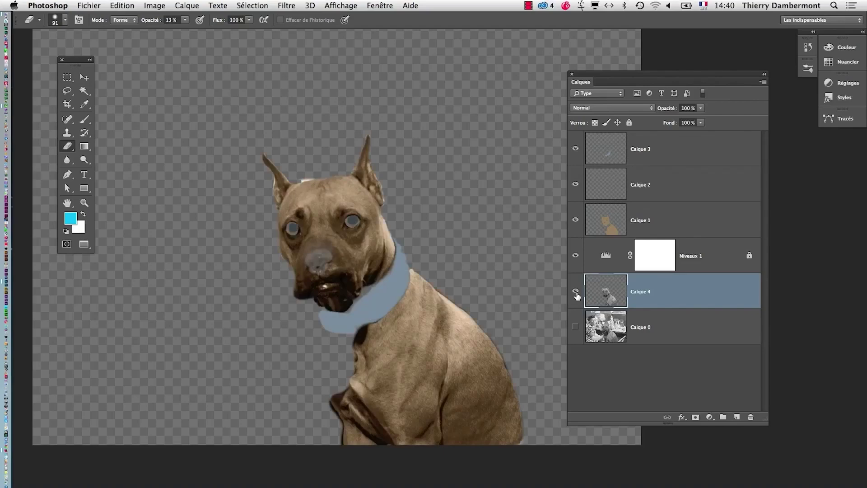
click(603, 231)
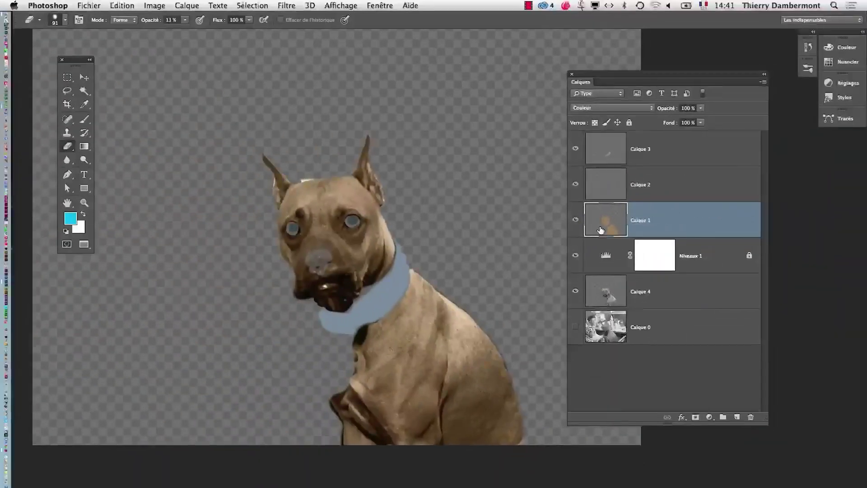
click(575, 326)
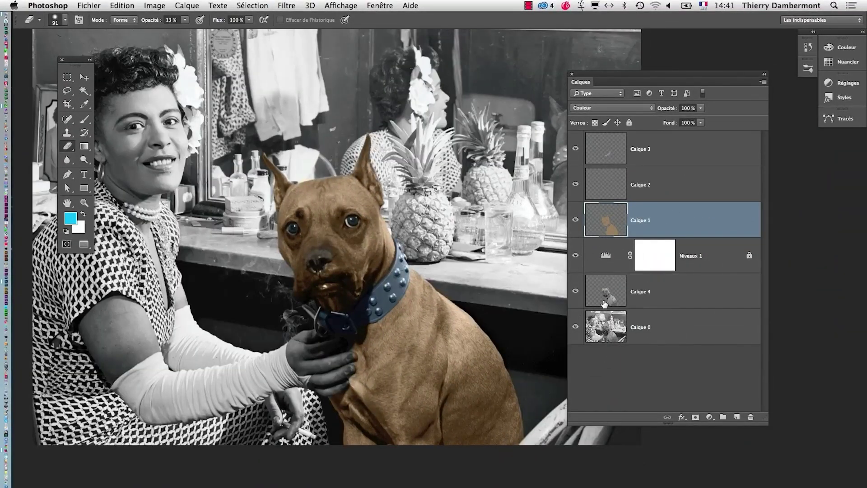
drag(427, 300, 382, 212)
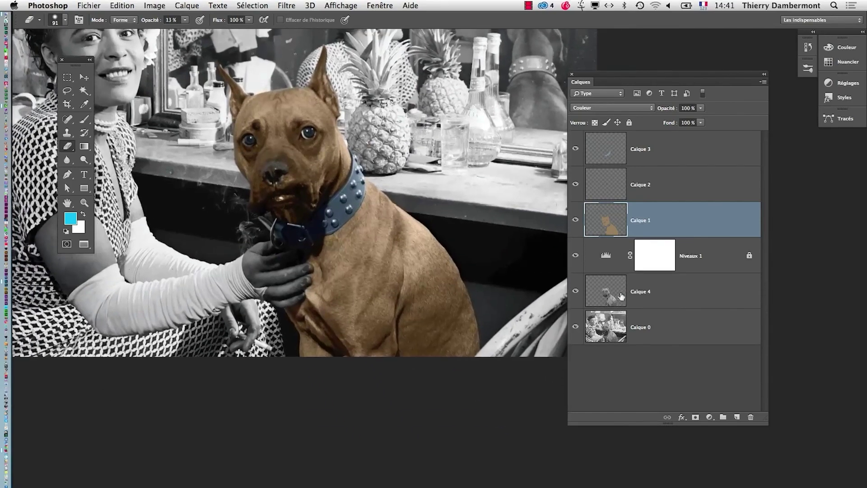
Step: Convert the copied dog layer Calque 4 to a smart object
click(664, 299)
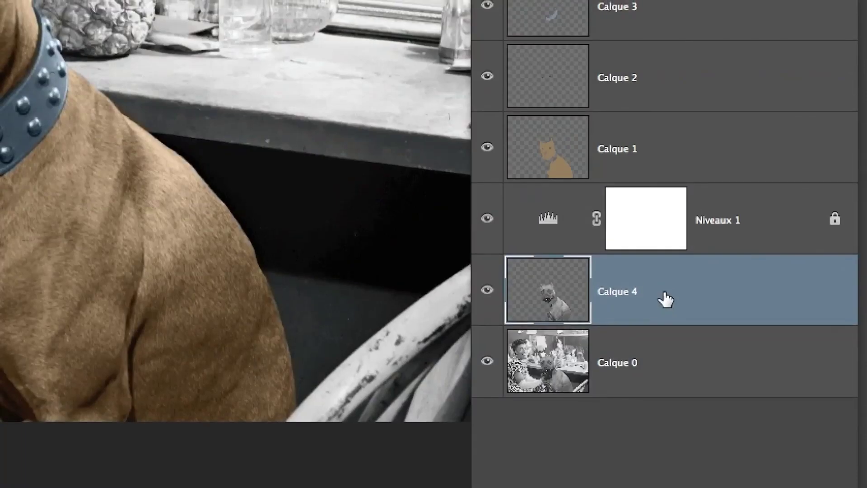
right_click(662, 289)
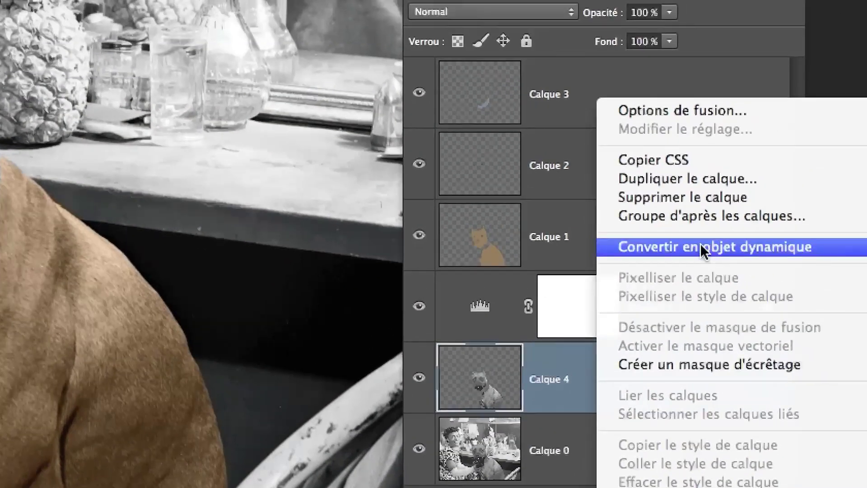
click(745, 160)
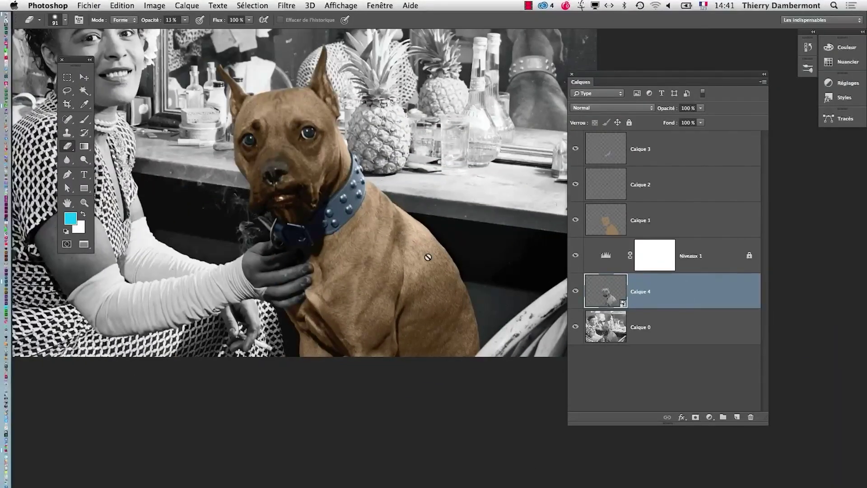
Step: Apply the Accentuation filter to Calque 4 with a gain of 500% and a radius of about 1 pixel, comparing the preview
click(286, 5)
mouse_move(374, 187)
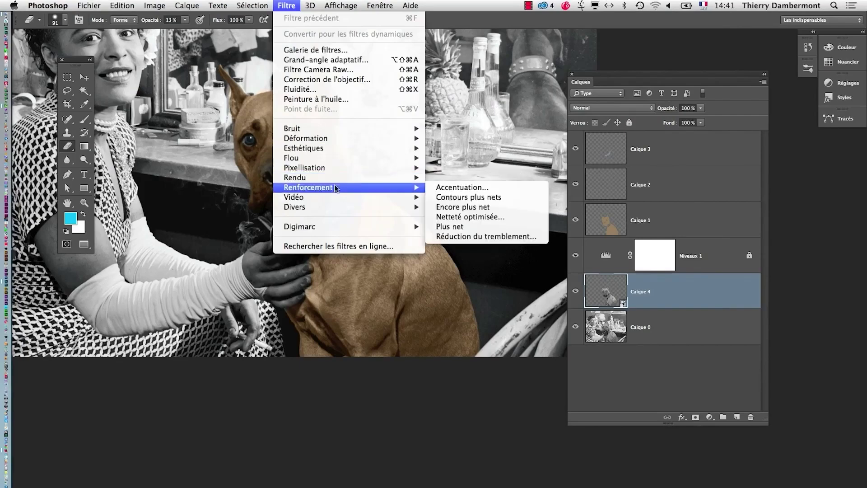
click(437, 187)
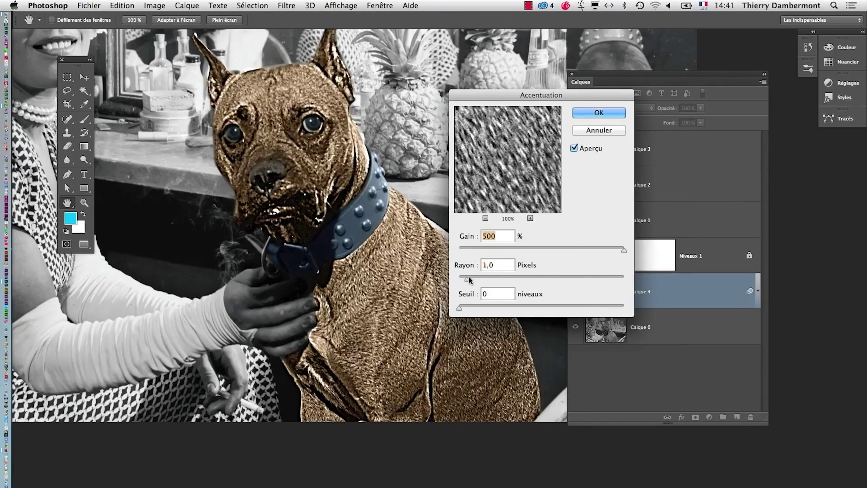
drag(468, 277, 469, 279)
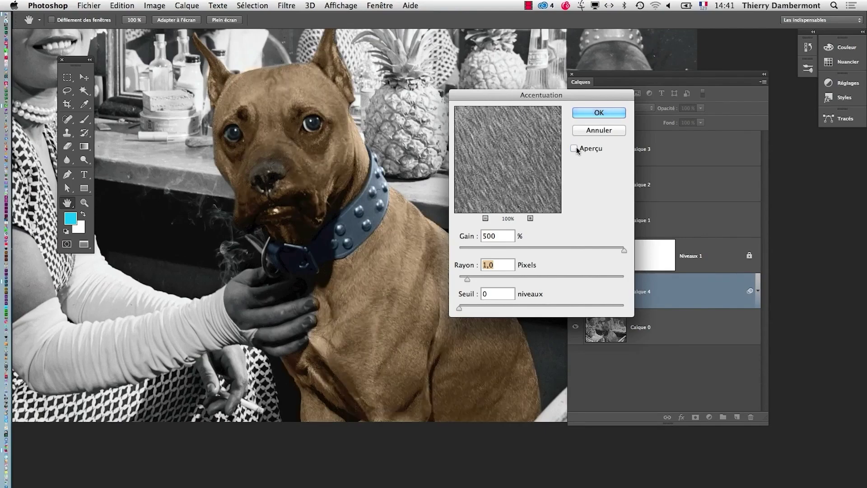
scroll(353, 263, up, 5)
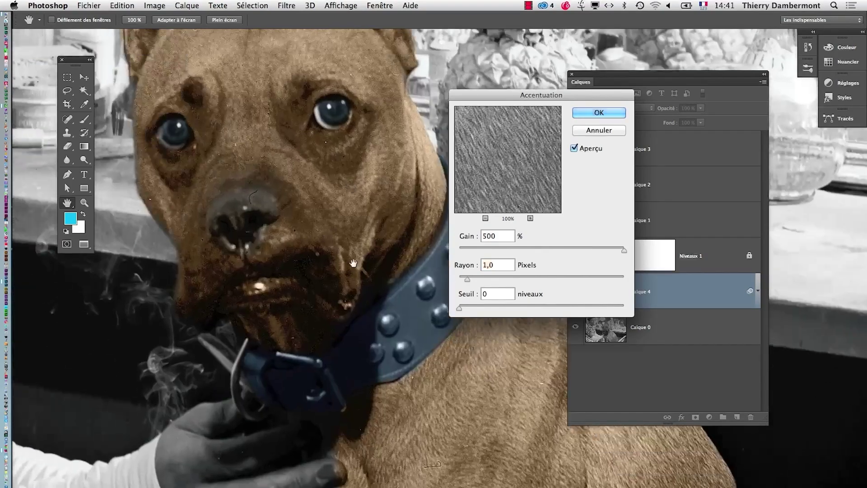
mouse_move(465, 280)
mouse_down()
mouse_move(450, 280)
mouse_move(467, 281)
mouse_up()
click(574, 149)
key(Return)
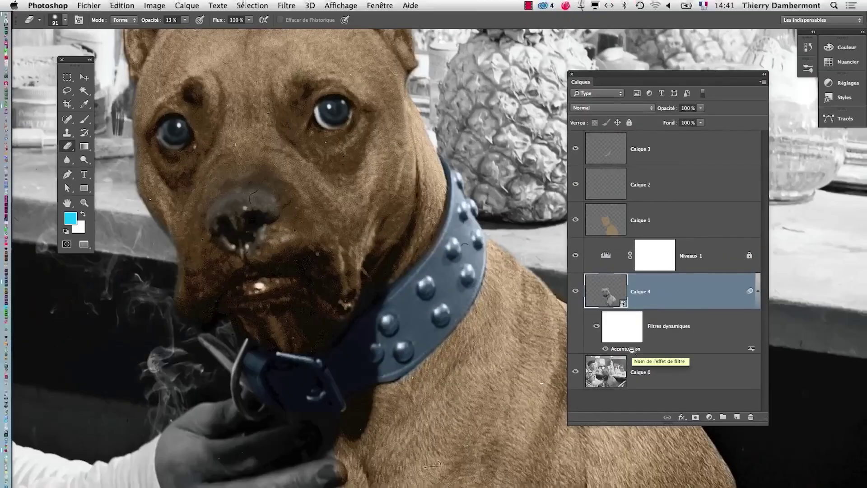
Step: Add a Courbes adjustment layer above Calque 4, clipped to that layer
alt+click(378, 321)
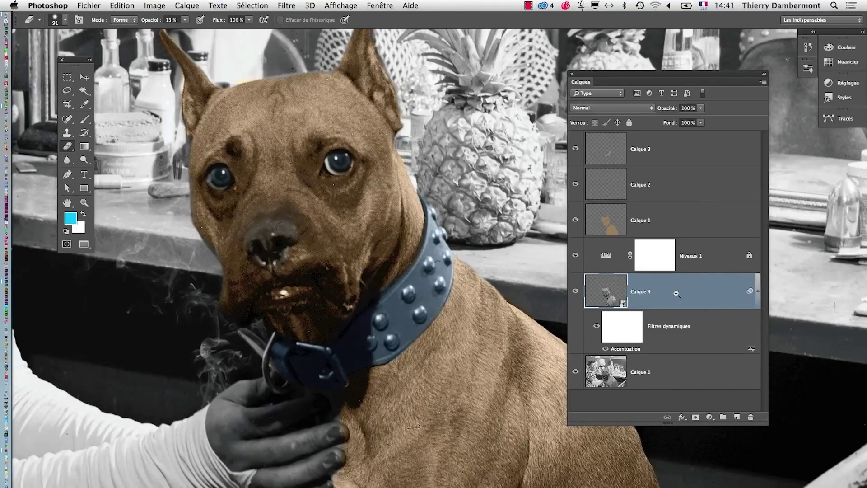
alt+click(486, 311)
click(187, 5)
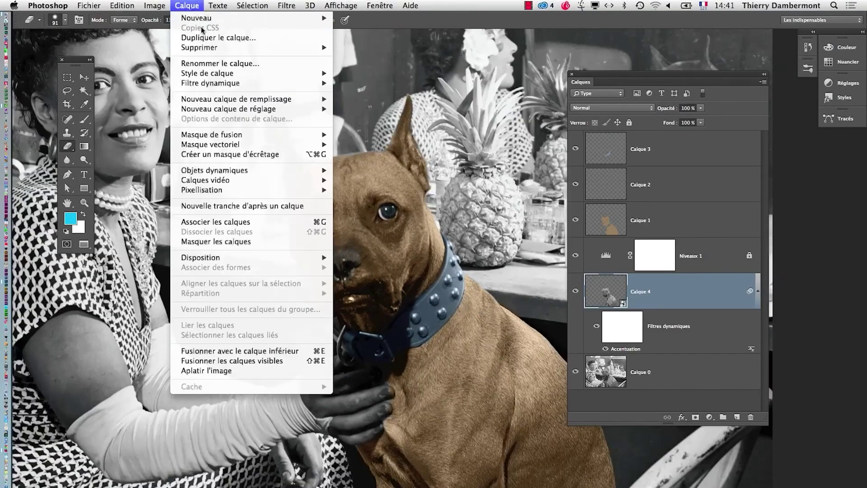
mouse_move(268, 113)
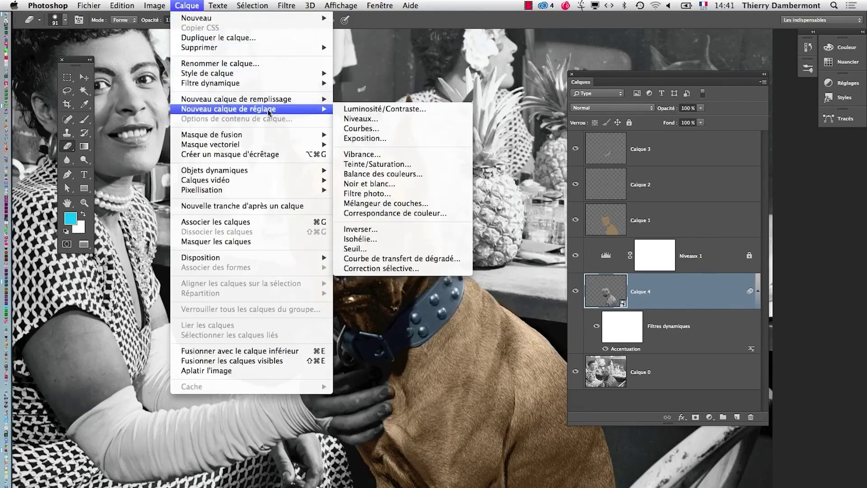
alt+click(361, 128)
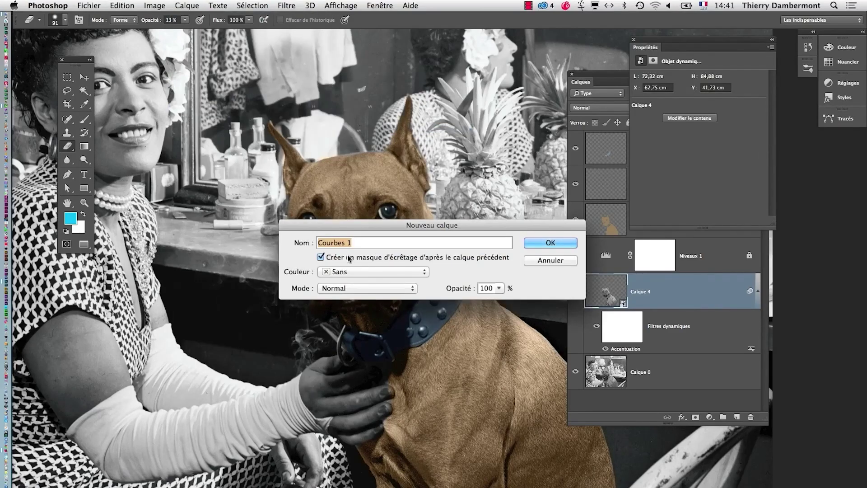
key(Return)
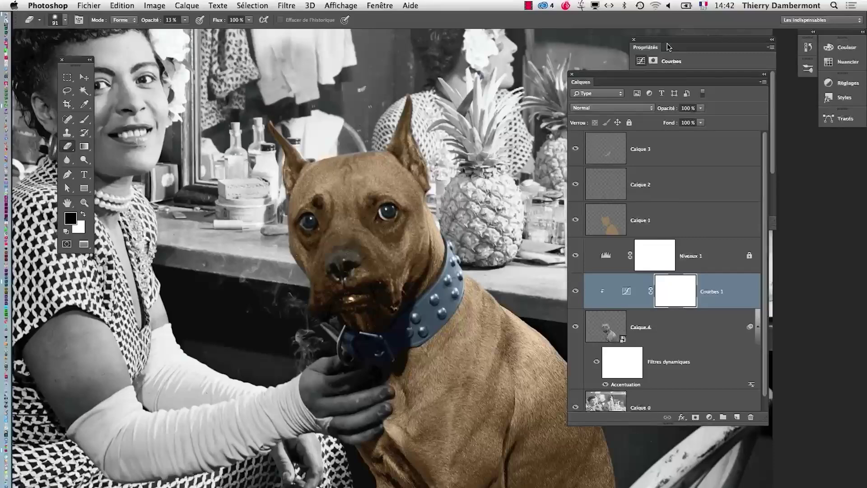
Step: Place the curve properties close to the dog and enlarge the layer list so that every layer fits
click(668, 47)
drag(667, 46, 178, 215)
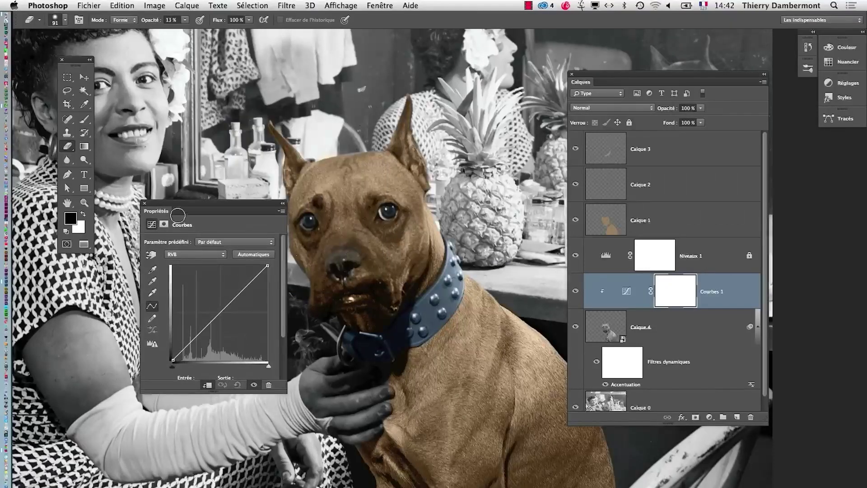
drag(768, 425, 763, 467)
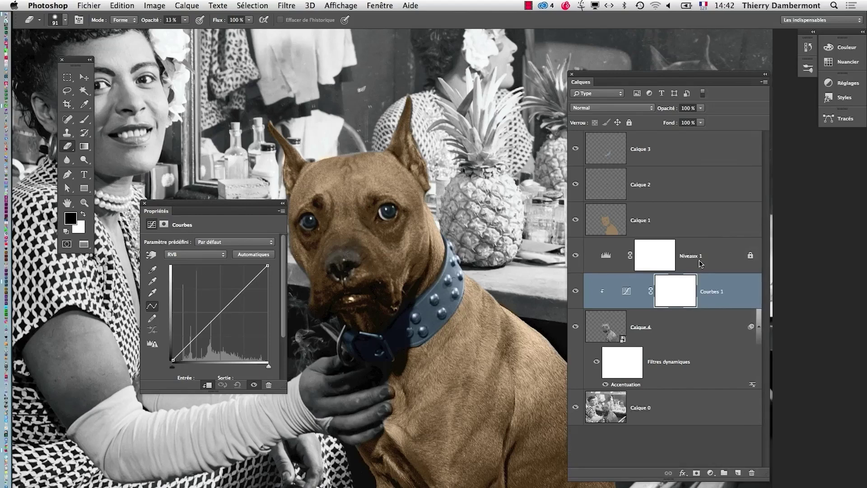
mouse_move(607, 75)
mouse_down()
mouse_move(650, 88)
mouse_move(655, 99)
mouse_up()
drag(161, 207, 481, 109)
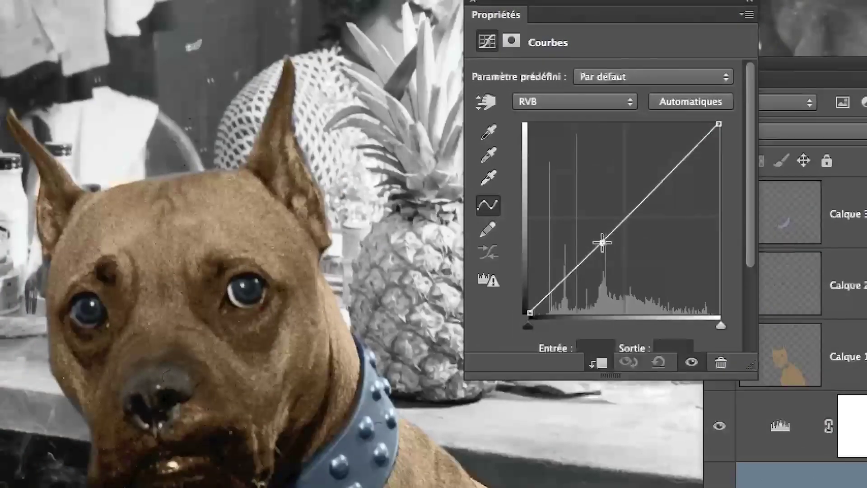
Step: Shape the RVB curve of Courbes 1 with two points, slightly lifting the darker tones and keeping the lighter tones near the diagonal
drag(602, 243, 602, 260)
click(655, 198)
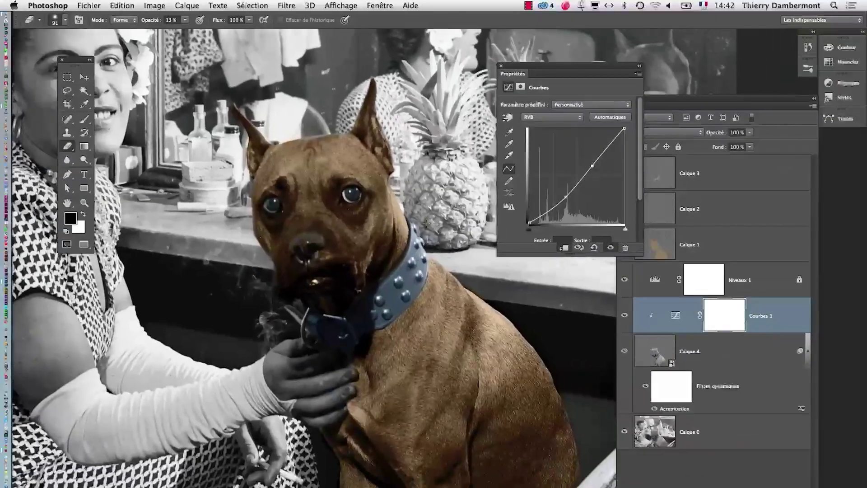
drag(565, 197, 561, 191)
drag(586, 165, 593, 161)
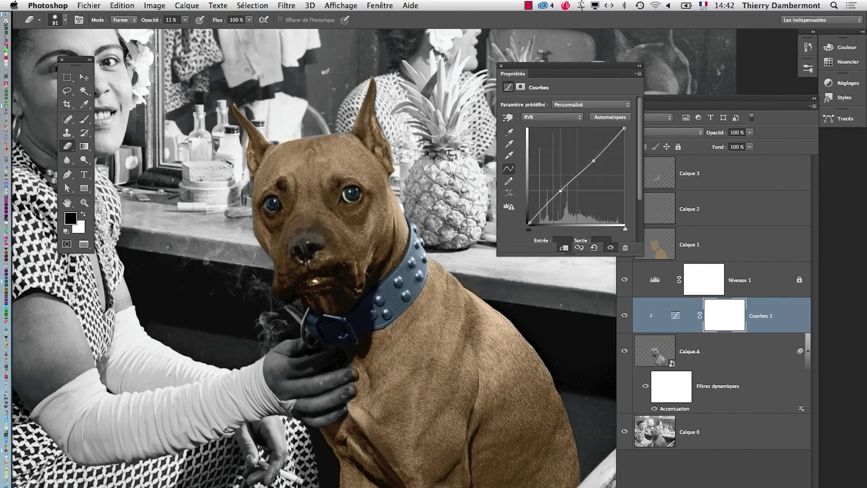
drag(559, 189, 561, 192)
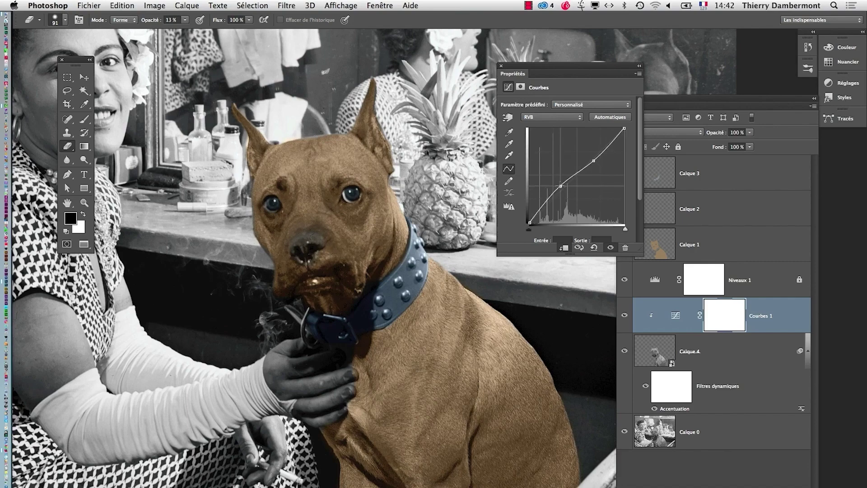
drag(560, 186, 562, 187)
drag(593, 160, 594, 158)
drag(562, 186, 561, 186)
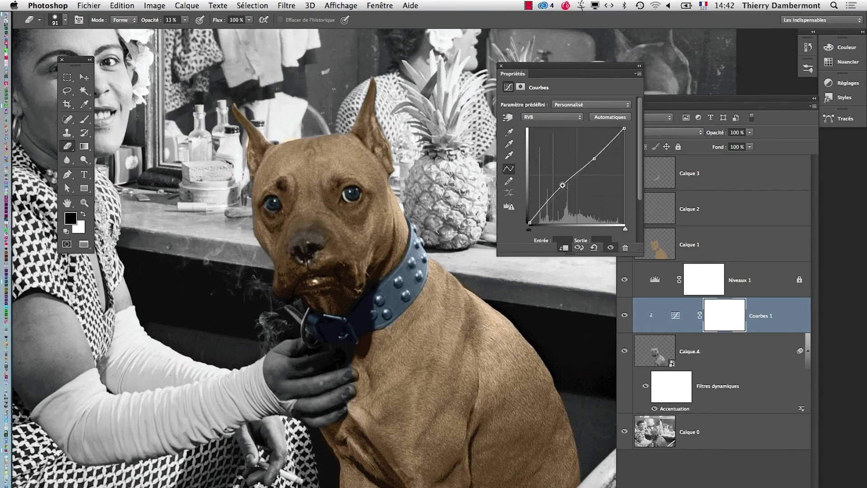
Step: On Calque 1, partly erase the brown colour around the dog's lips with the Eraser at 42% opacity
scroll(316, 292, up, 2)
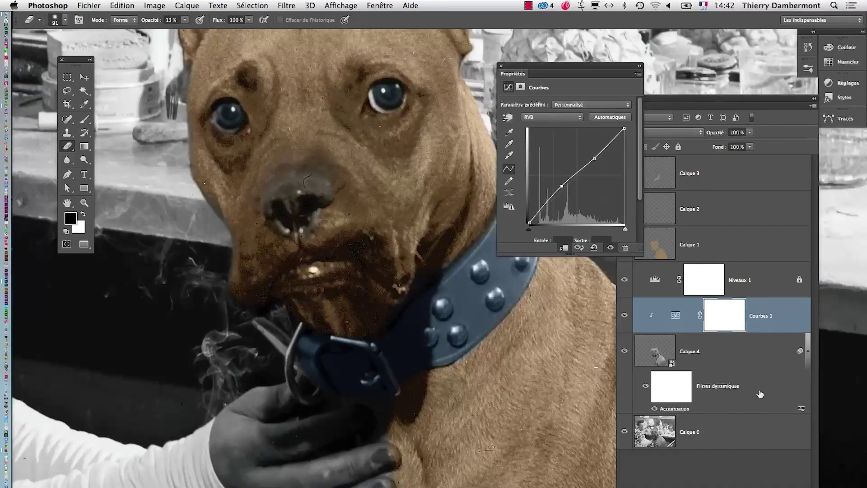
click(655, 253)
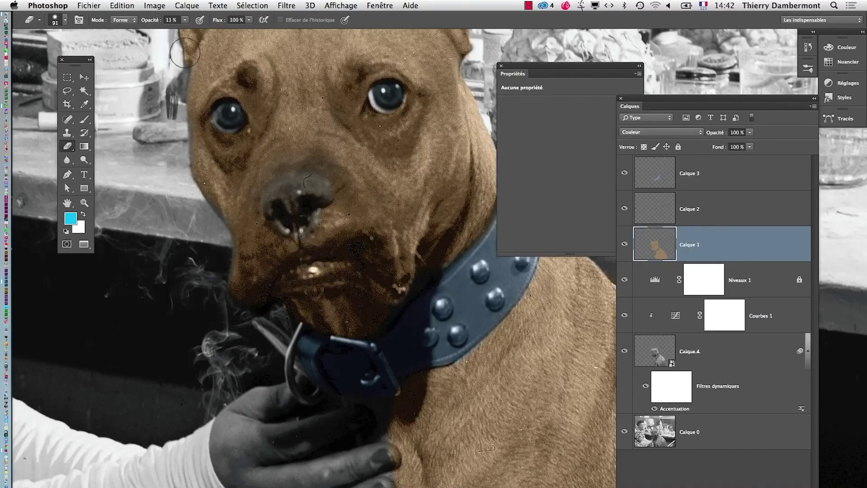
click(185, 21)
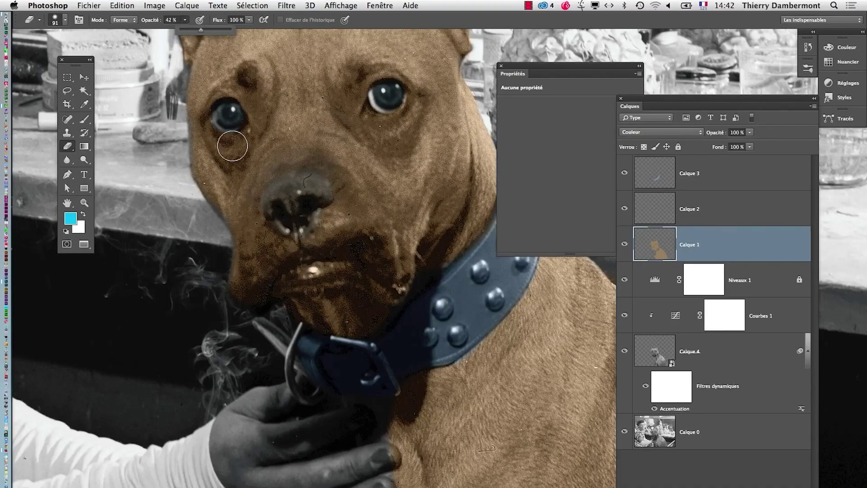
click(232, 254)
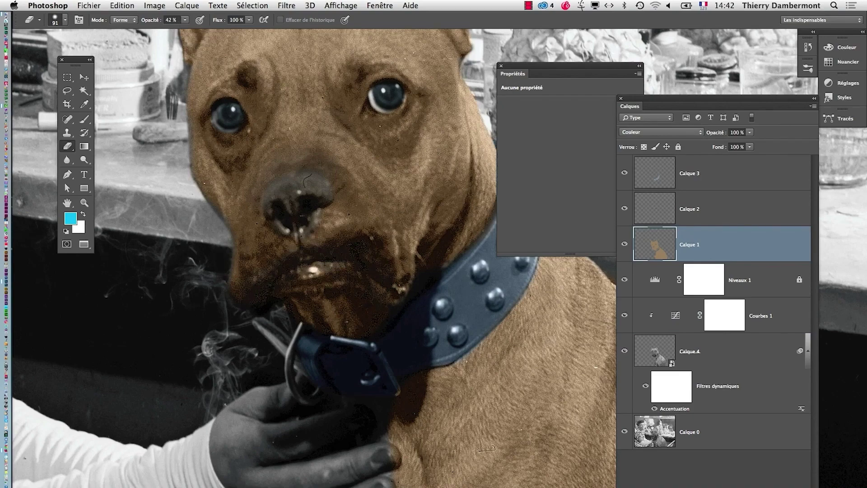
mouse_move(283, 283)
mouse_down()
mouse_move(352, 270)
mouse_move(358, 258)
mouse_move(374, 254)
mouse_move(366, 244)
mouse_move(301, 257)
mouse_move(261, 285)
mouse_up()
Step: Reduce the Eraser opacity to 21% and soften the brown colour beside the dog's mouth
click(185, 20)
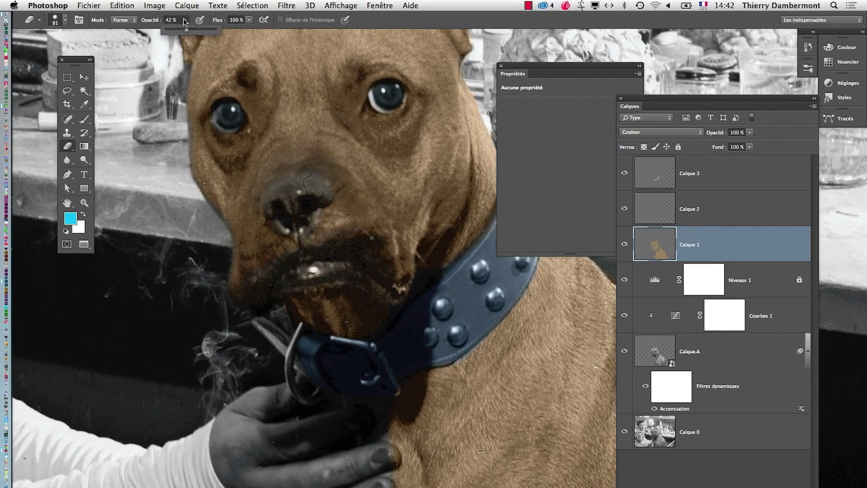
click(386, 260)
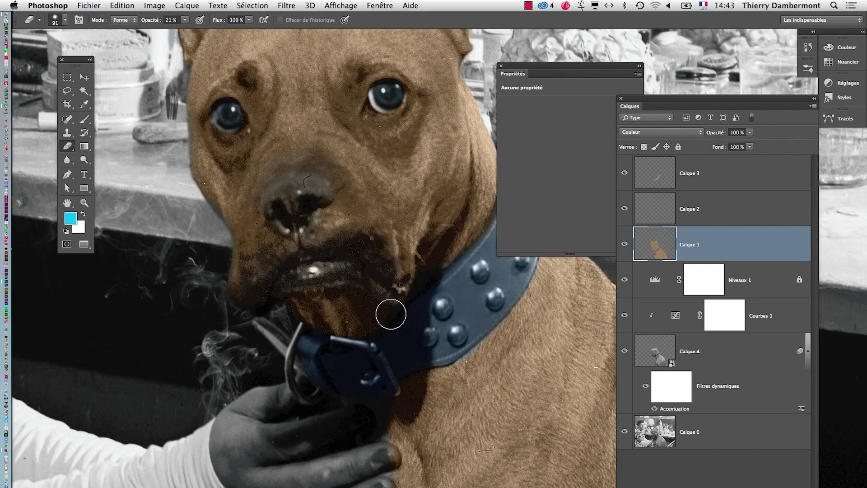
drag(440, 319, 364, 316)
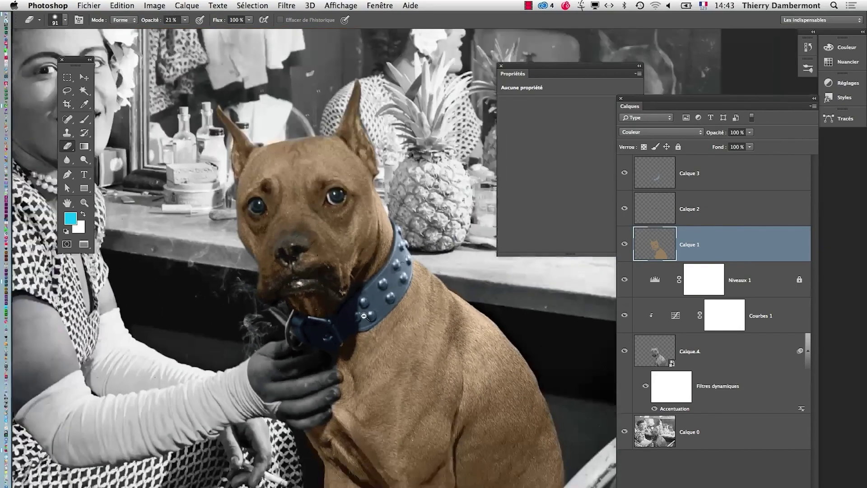
Step: Examine the colour transitions on the dog's muzzle up close and within the whole photo
alt+click(363, 315)
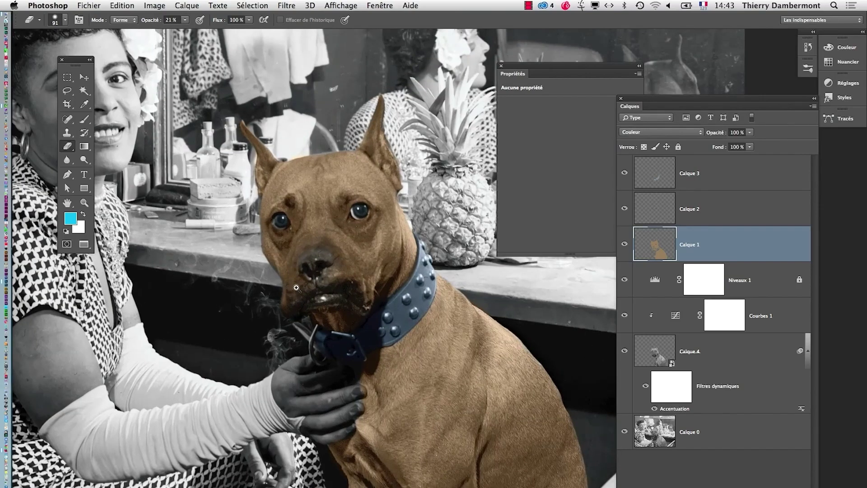
click(293, 306)
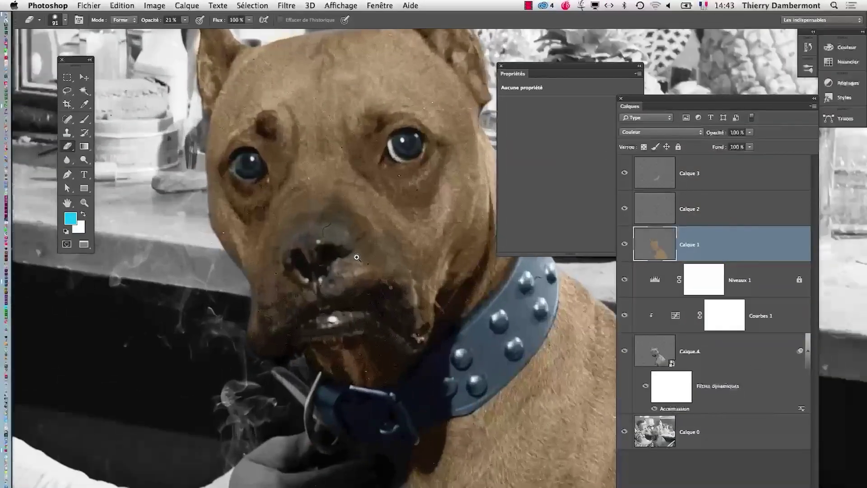
click(356, 257)
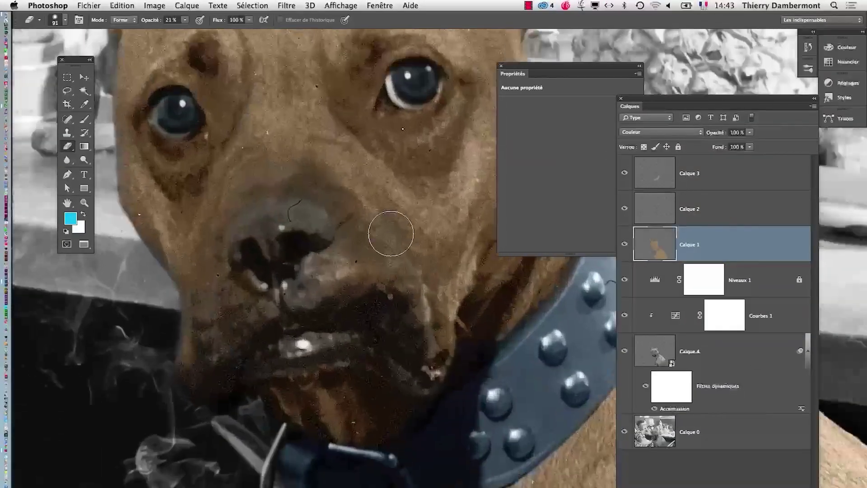
alt+click(393, 398)
alt+click(370, 399)
alt+click(360, 399)
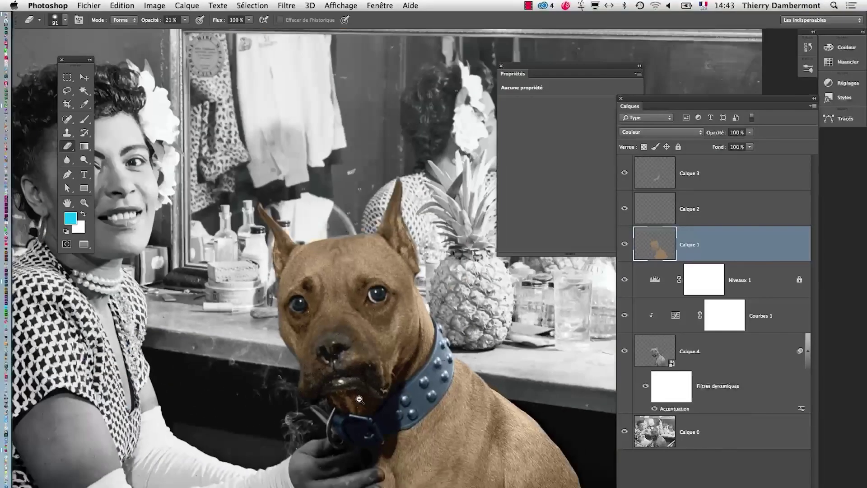
Step: On Calque 1, partly erase the brown colour around the dog's eyes with an enlarged Eraser at 21% opacity
click(334, 307)
click(334, 307)
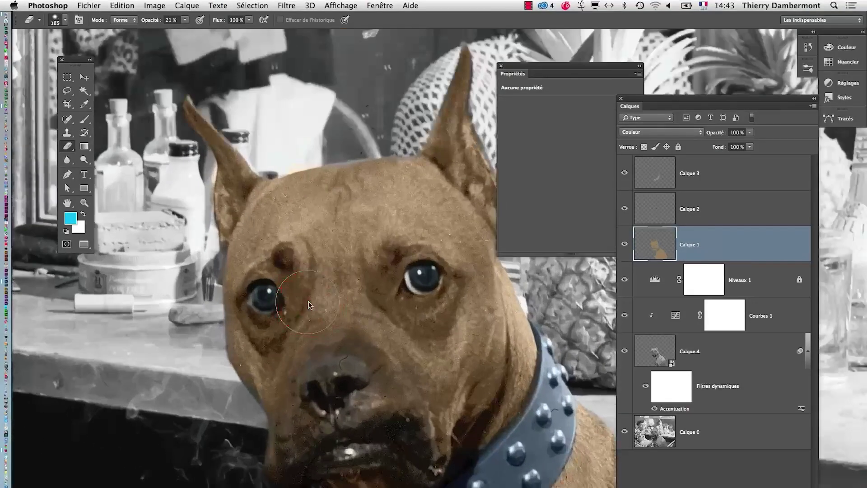
key(bracketright)
key(bracketright)
key(bracketright)
key(bracketright)
drag(350, 319, 340, 320)
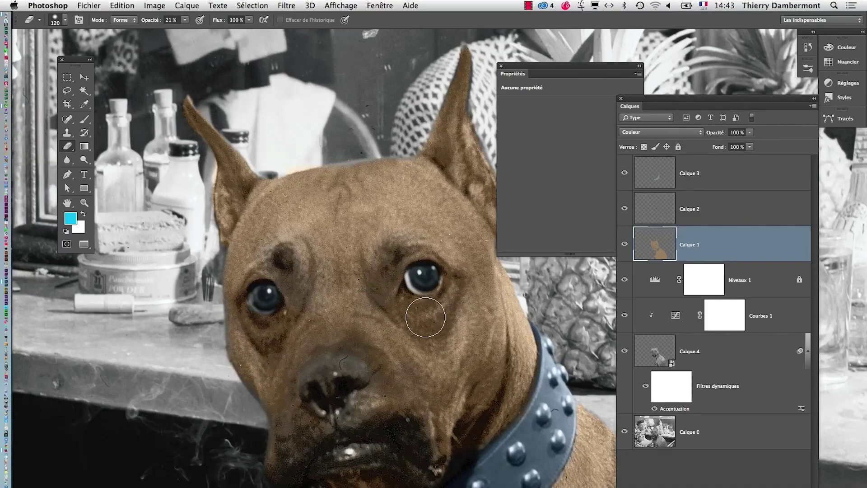
Step: Adjust the brown of Calque 1 with Hue/Saturation, setting hue to -3 and saturation to +15
alt+super+click(340, 449)
alt+super+click(343, 447)
alt+super+click(415, 429)
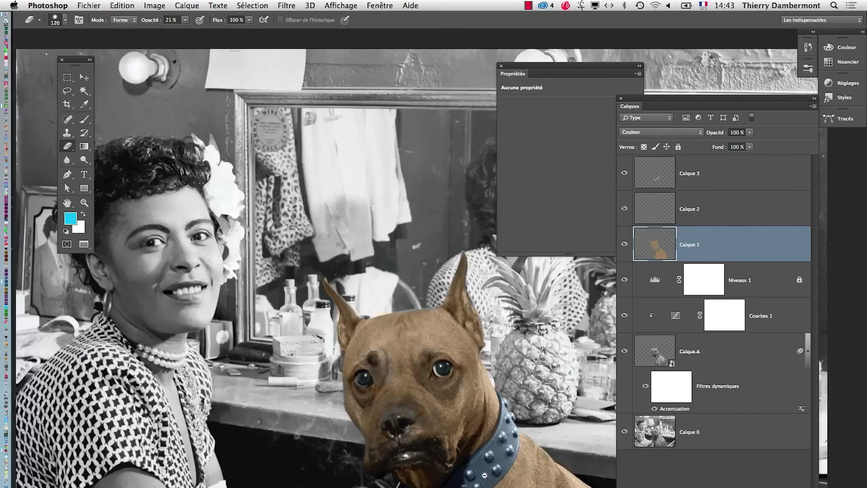
alt+super+click(483, 476)
alt+super+click(483, 479)
drag(407, 424, 310, 299)
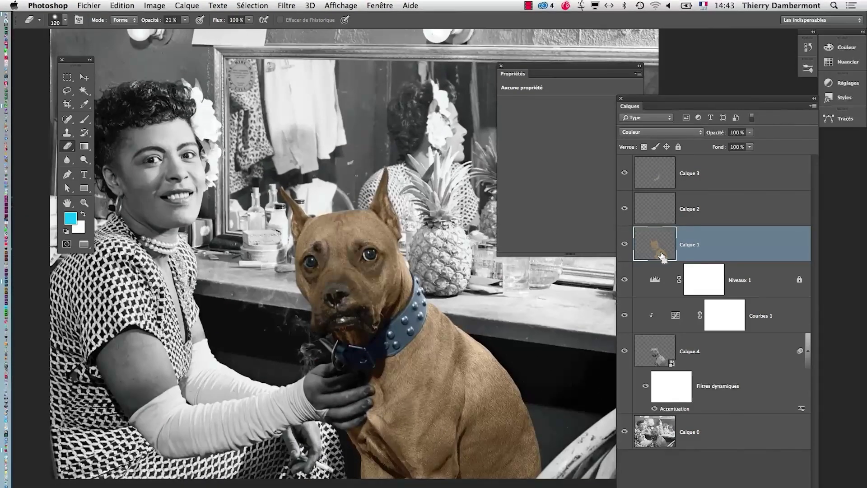
key(super+u)
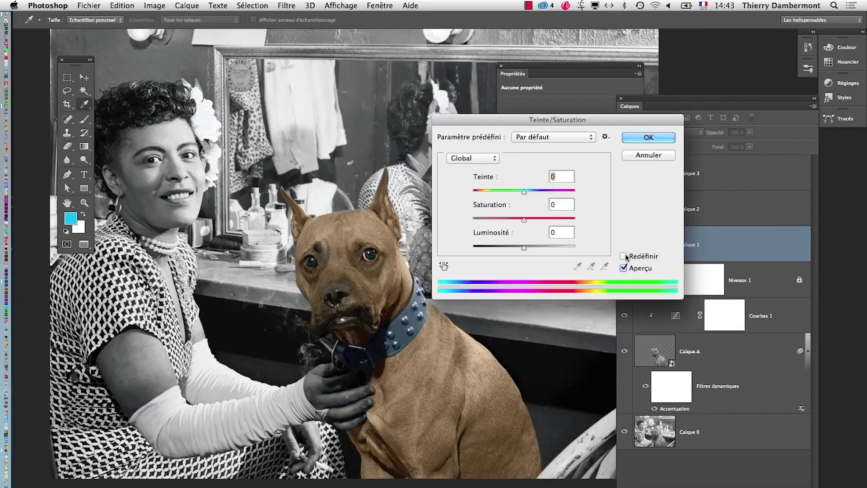
mouse_move(524, 191)
mouse_down()
mouse_move(534, 193)
mouse_move(533, 221)
mouse_move(523, 193)
mouse_up()
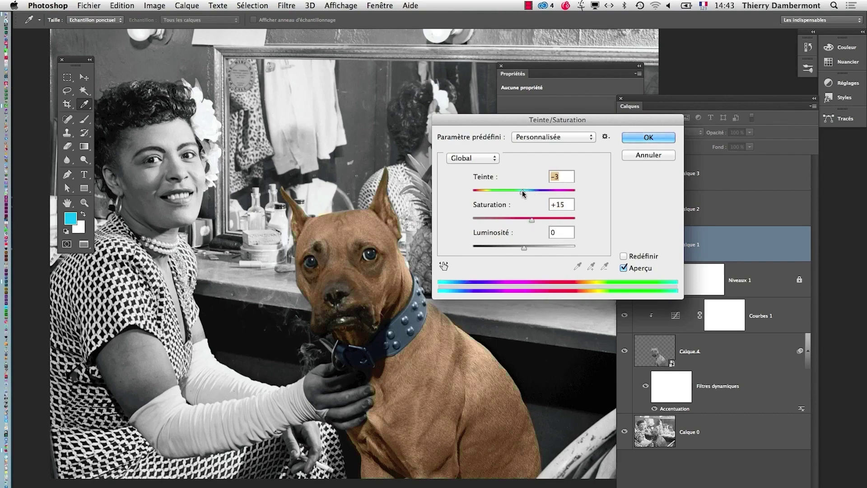
click(647, 137)
key(e)
Step: Compare the colourised dog with the original photo by repeatedly isolating Calque 0 and restoring all layers
scroll(371, 356, up, 2)
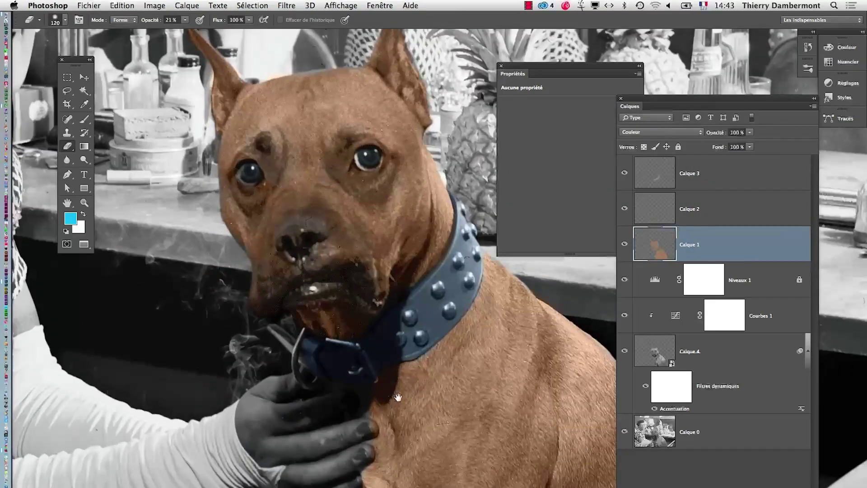
scroll(398, 397, up, 2)
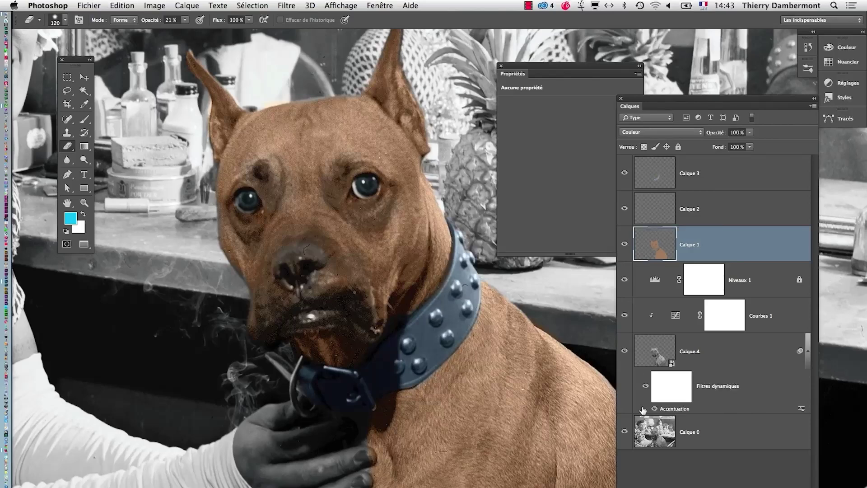
alt+click(623, 434)
alt+click(624, 434)
alt+click(623, 433)
alt+click(623, 434)
alt+click(623, 434)
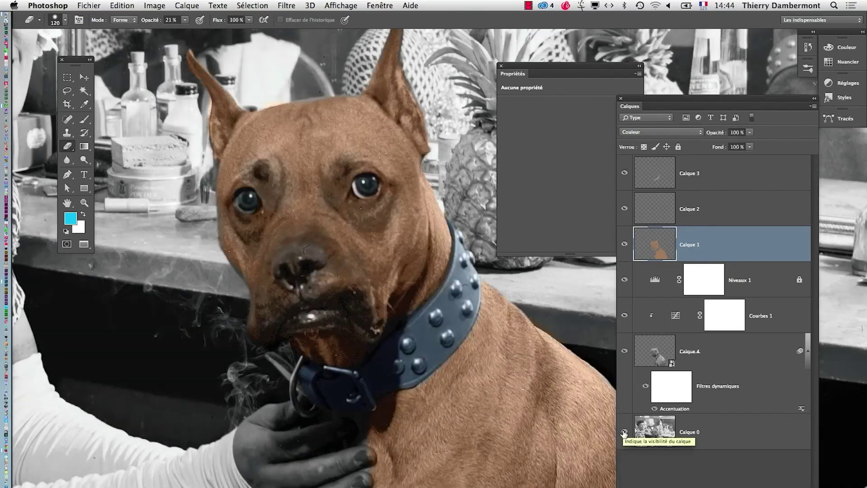
alt+click(623, 434)
alt+click(624, 434)
alt+click(623, 434)
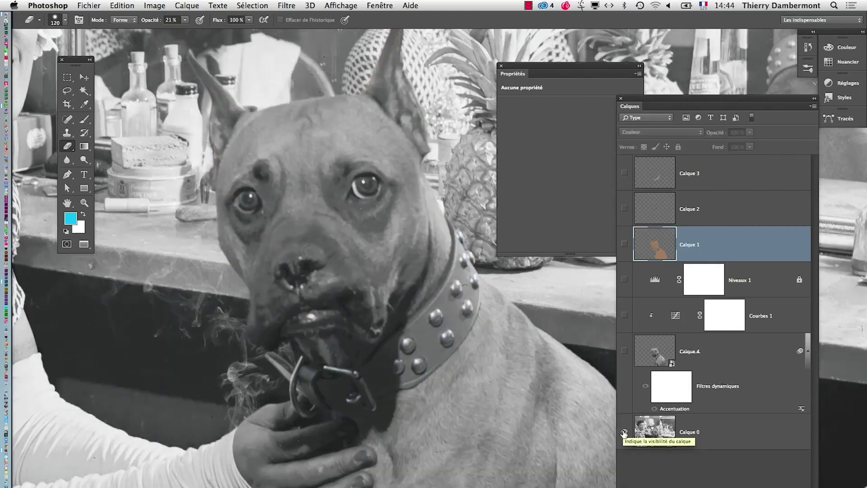
alt+click(623, 434)
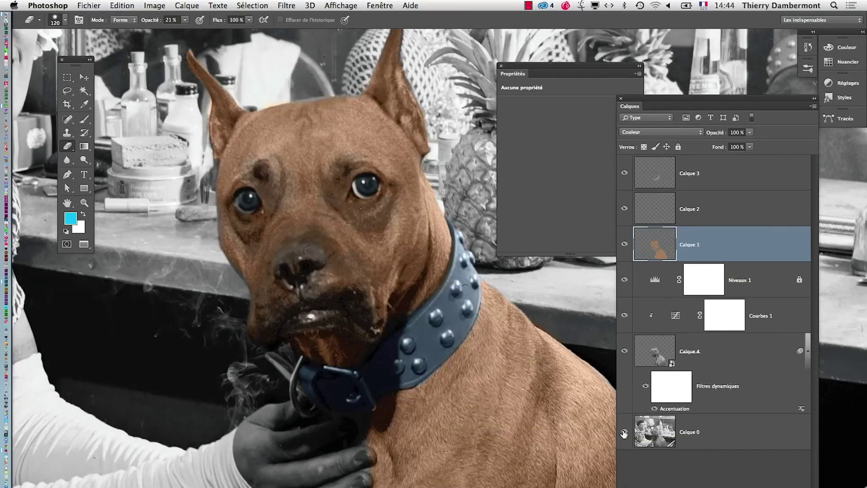
Step: Isolate Calque 1, sample its brown as the foreground colour, and show all layers again
alt+click(624, 244)
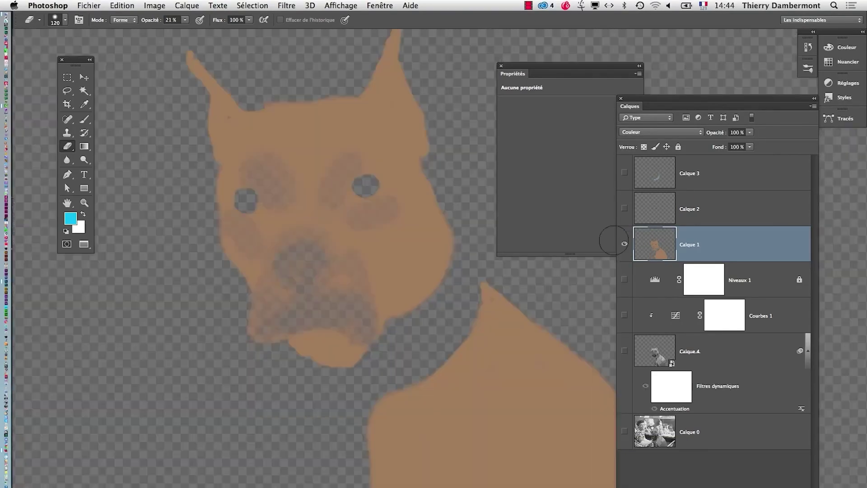
click(86, 104)
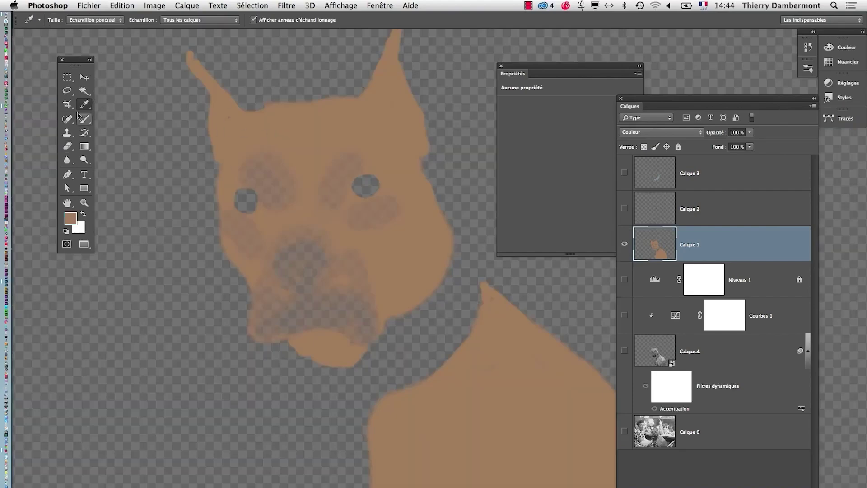
alt+click(625, 244)
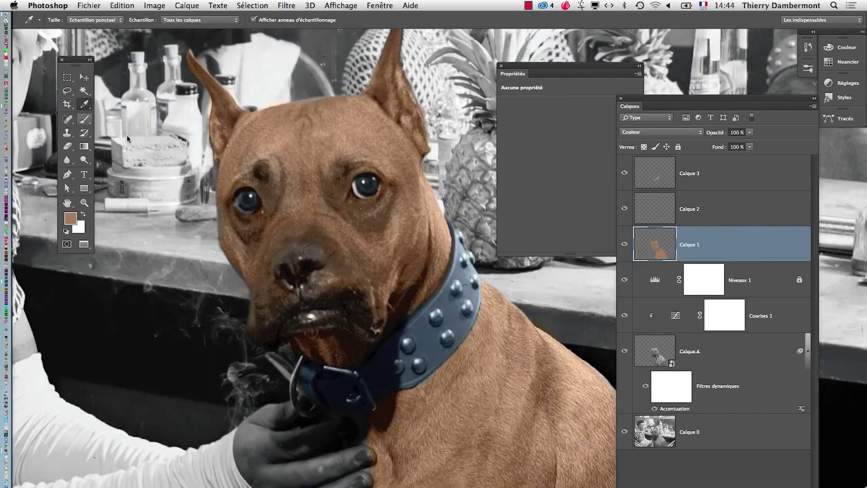
Step: Paint the sampled brown with the Brush on Calque 1 along the dog's chest beside the woman's fingertips
click(84, 119)
super+click(356, 478)
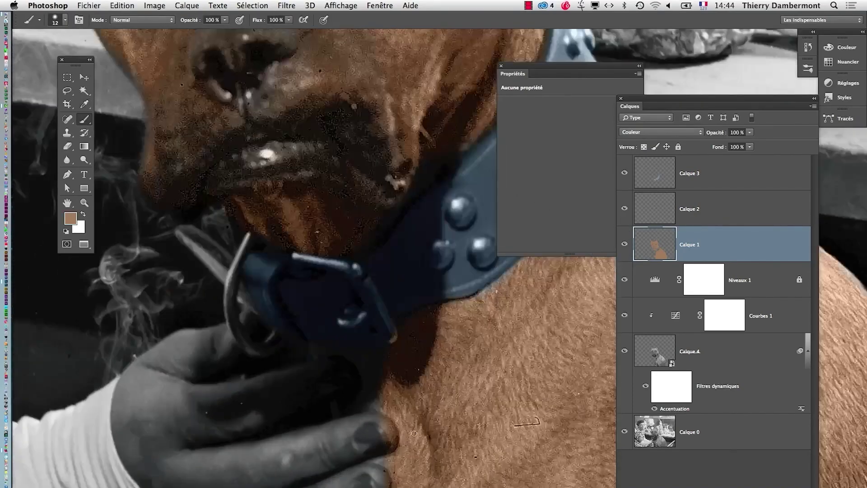
mouse_move(413, 433)
mouse_down()
mouse_move(420, 422)
mouse_move(459, 411)
mouse_up()
scroll(337, 404, down, 5)
scroll(337, 405, left, 3)
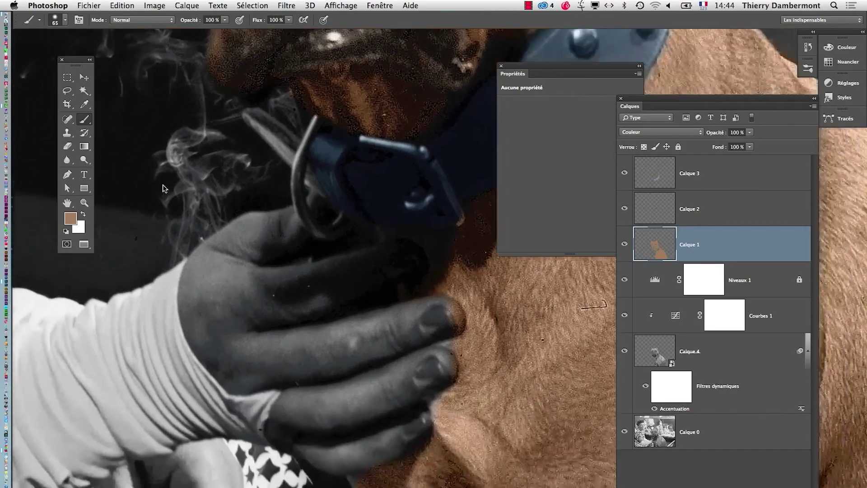
Step: Set the Eraser opacity to 100% and erase the brown spilling over the woman's fingertips on Calque 1
key(e)
click(184, 21)
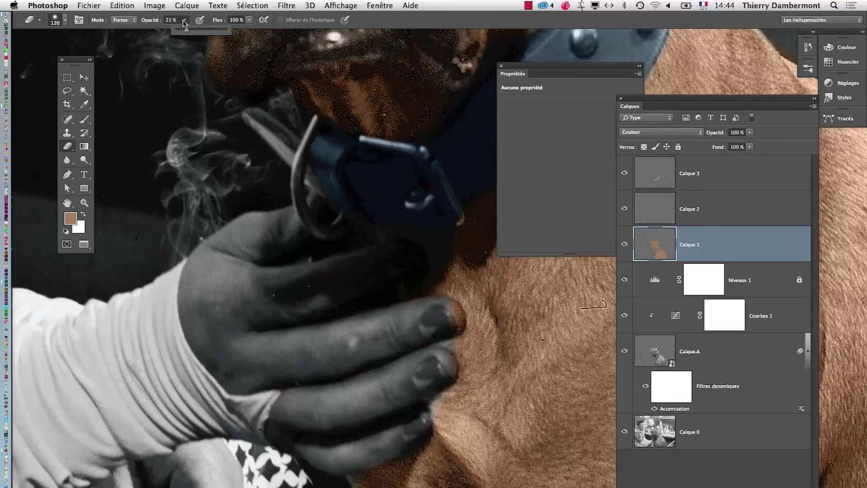
drag(373, 318, 357, 325)
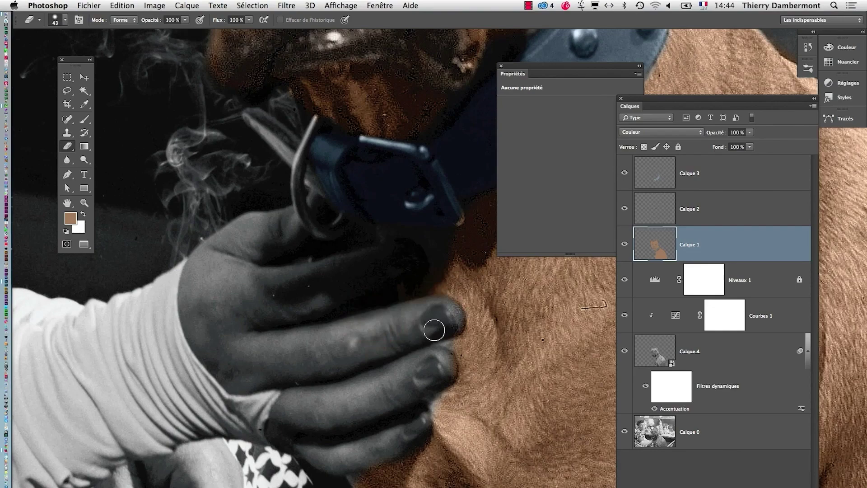
scroll(428, 400, down, 6)
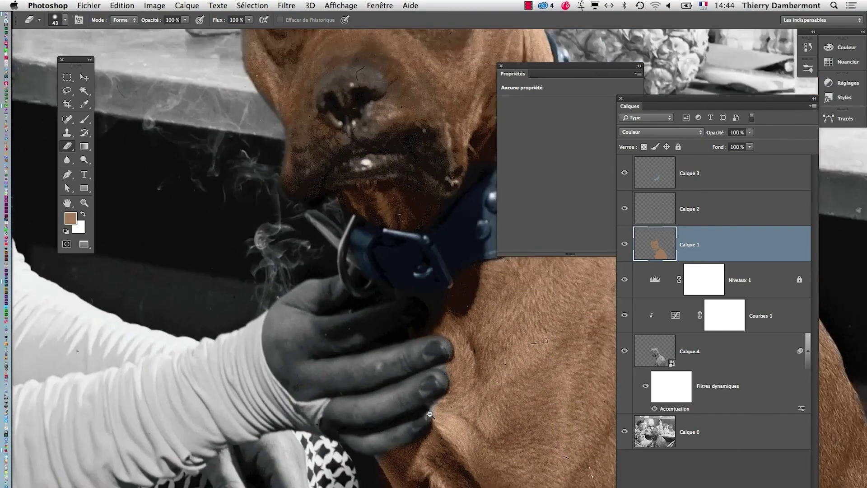
Step: Save the layered photo as chien-et-artiste-06.psd in the PS-jour3 folder
scroll(298, 399, up, 2)
scroll(299, 400, right, 3)
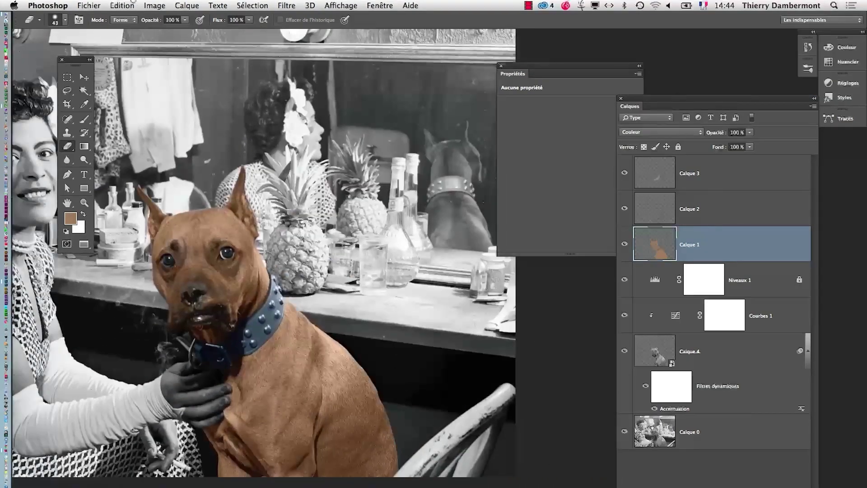
scroll(295, 241, down, 4)
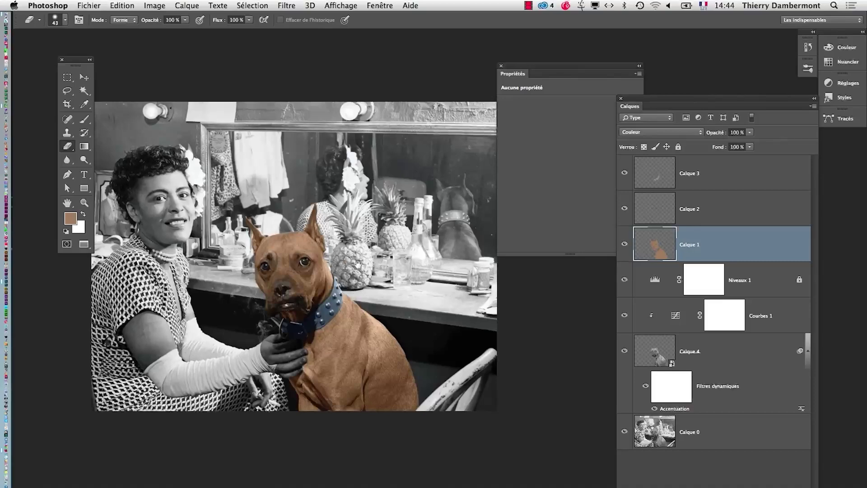
scroll(308, 266, up, 3)
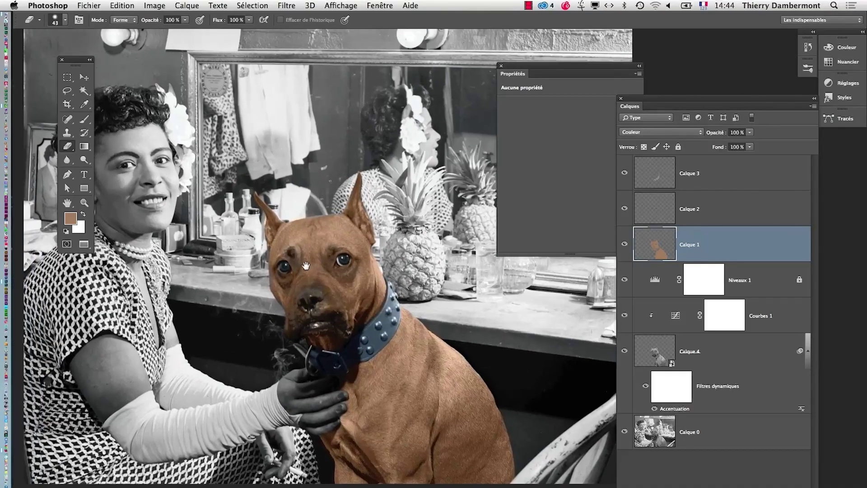
click(88, 5)
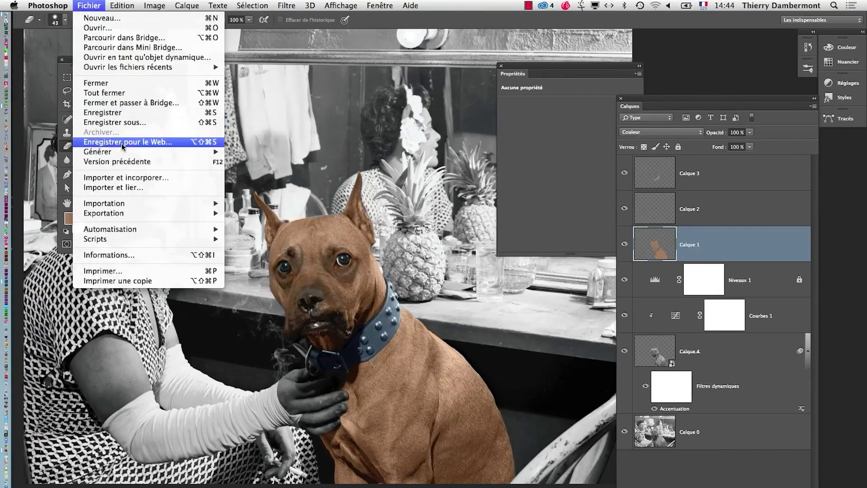
click(121, 122)
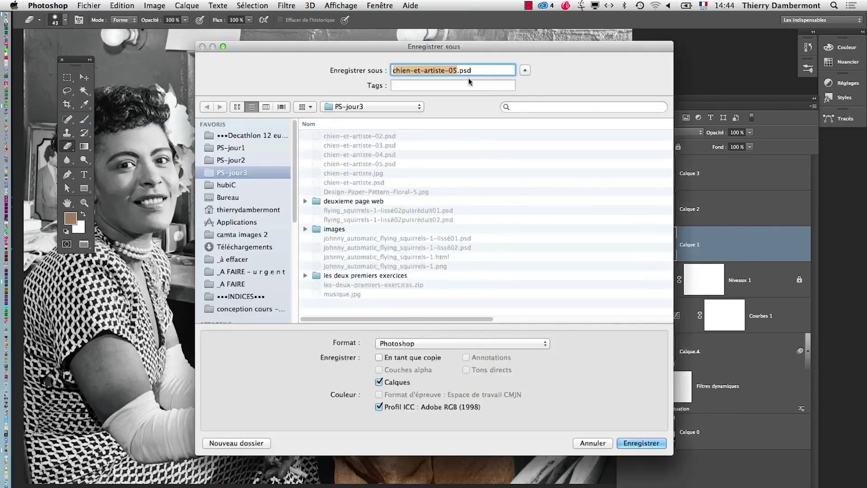
click(461, 71)
key(Left)
key(BackSpace)
text(6)
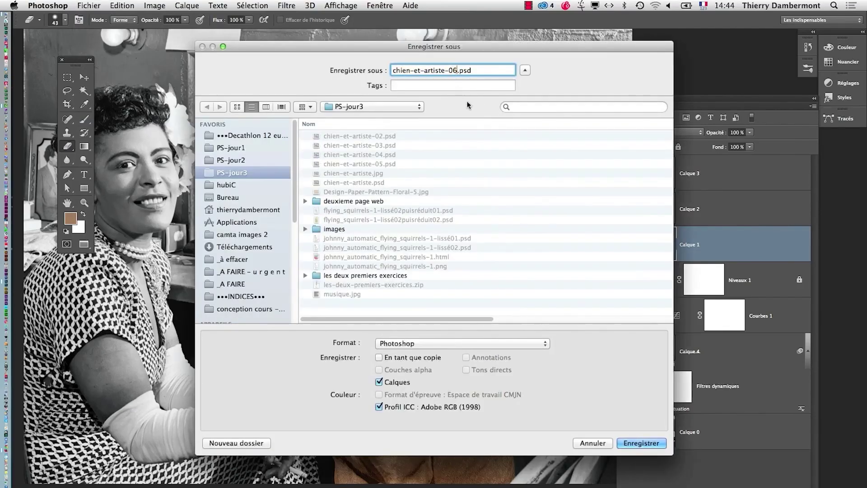
click(660, 444)
click(578, 235)
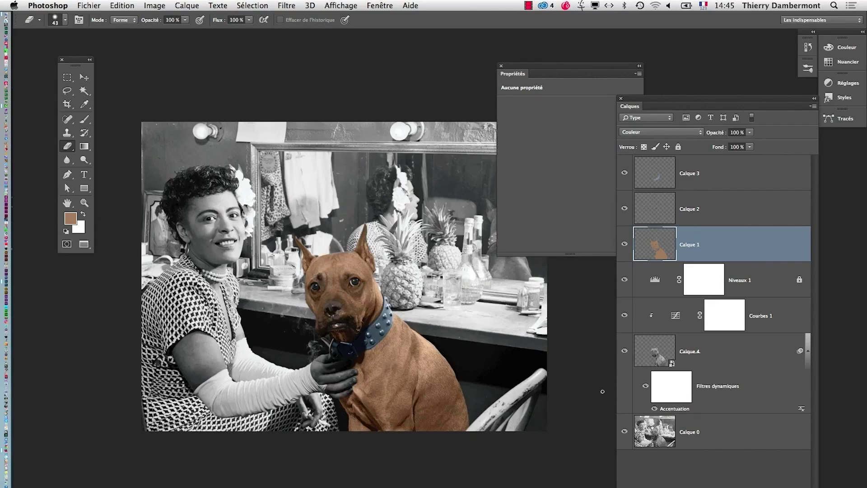
Step: Try Niveaux 1 beneath Calque 4 and place it between Courbes 1 and Calque 4, clipped to Calque 4
super+click(242, 242)
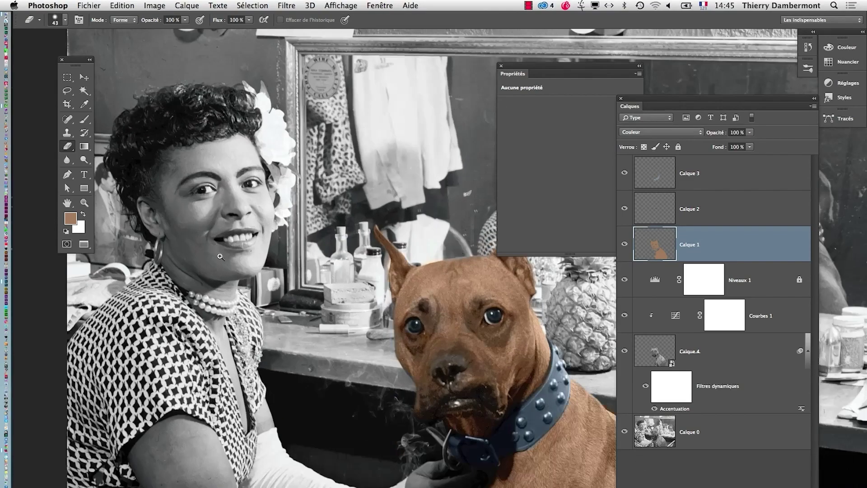
super+click(220, 256)
drag(221, 256, 370, 319)
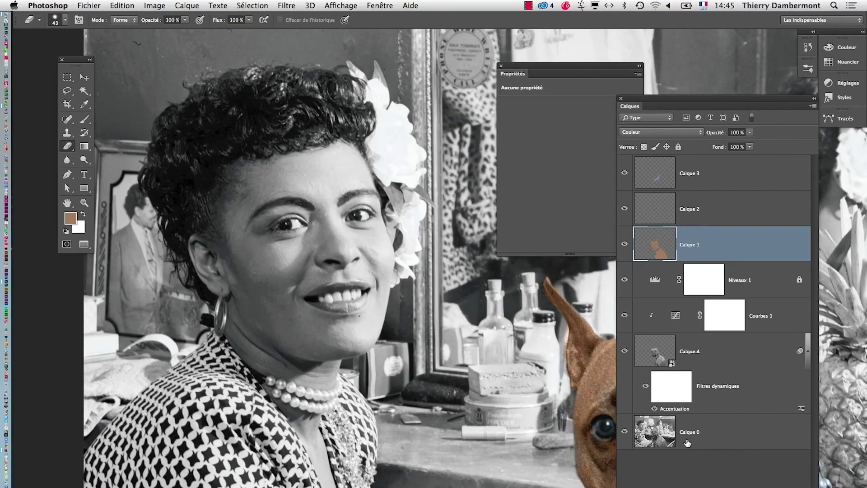
drag(612, 433, 535, 476)
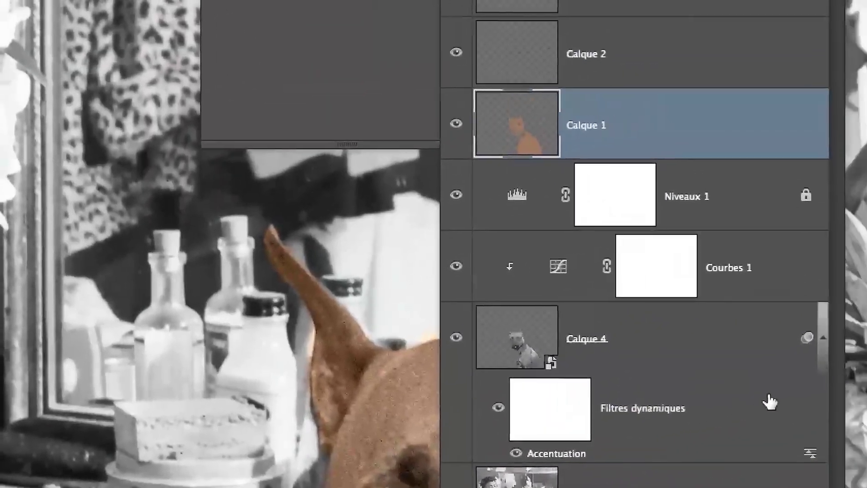
click(741, 358)
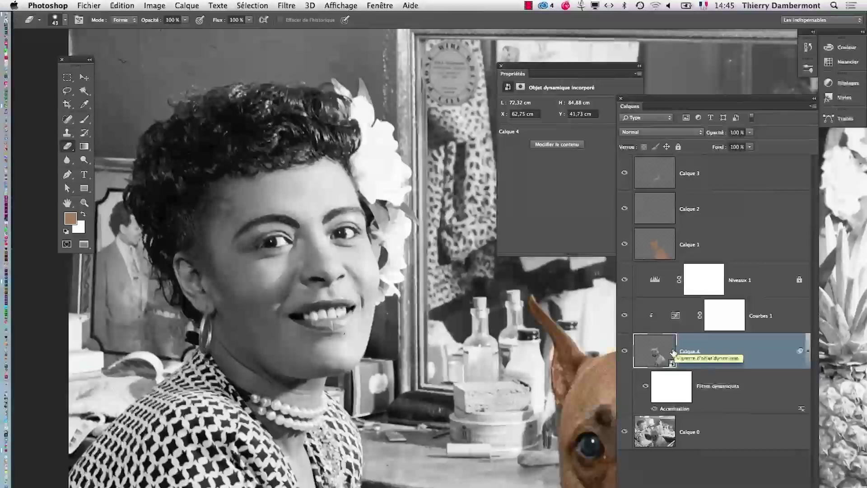
drag(665, 279, 661, 412)
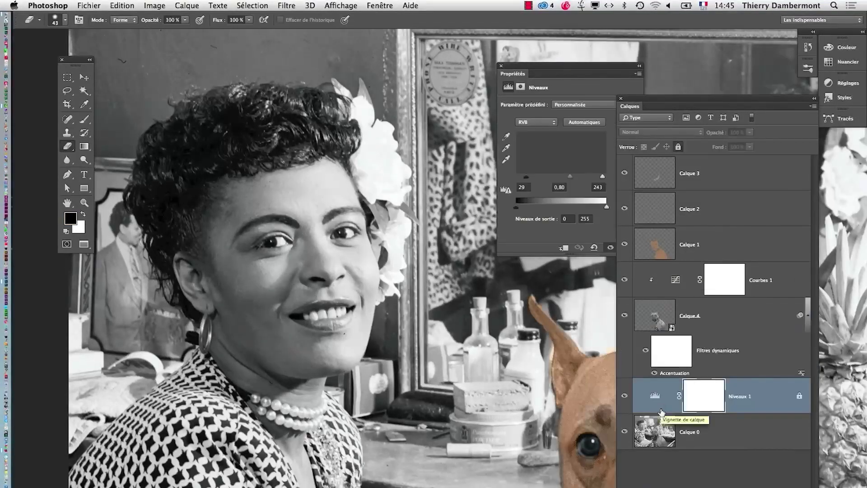
drag(515, 401, 320, 377)
drag(708, 417, 662, 331)
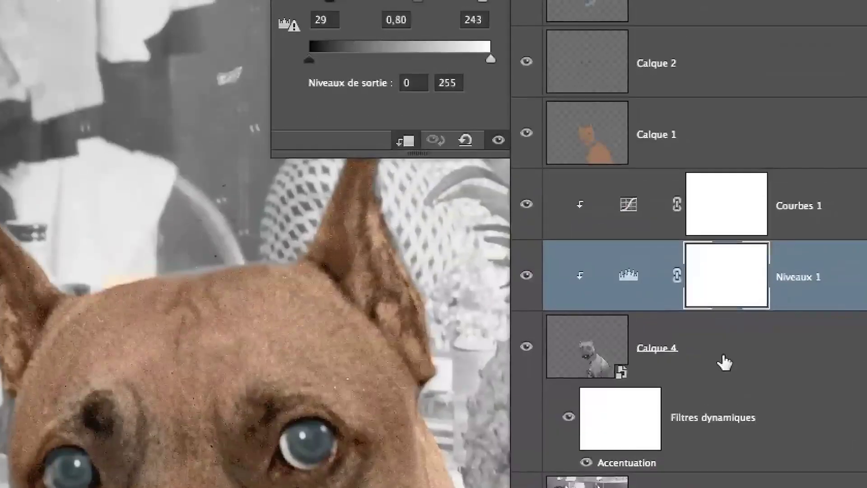
Step: Give Calque 4 and Calque 1 an orange colour label
click(723, 359)
right_click(731, 368)
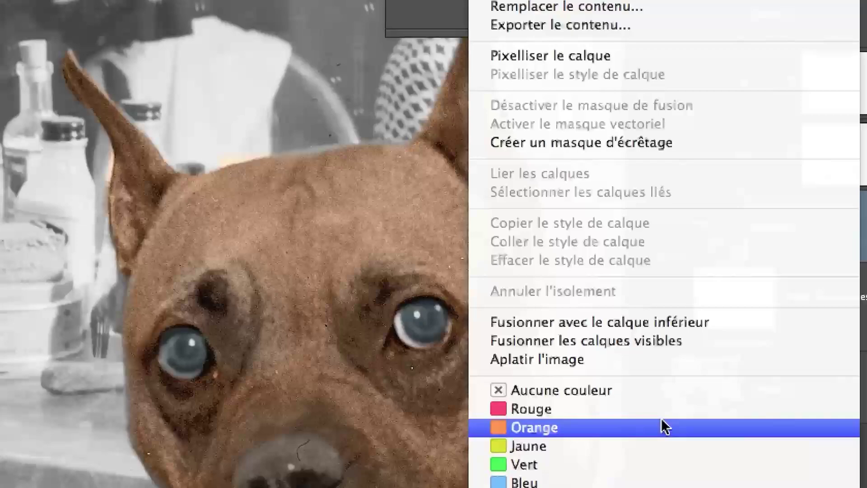
click(664, 426)
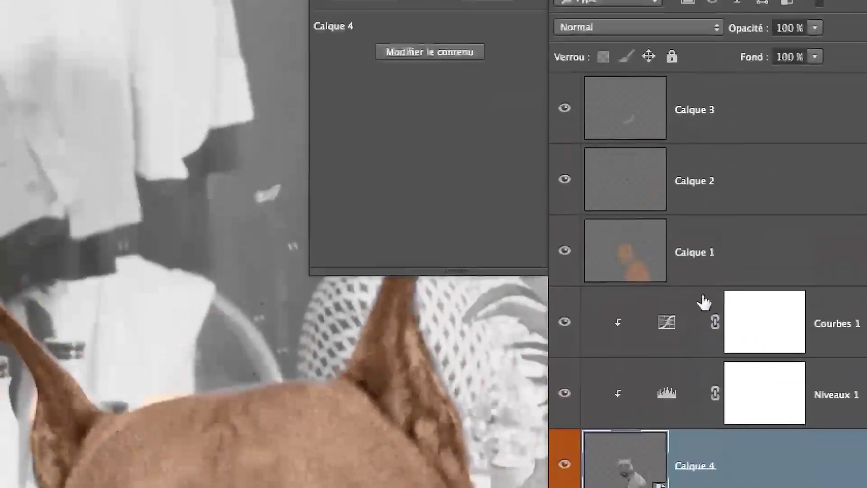
click(706, 284)
right_click(698, 286)
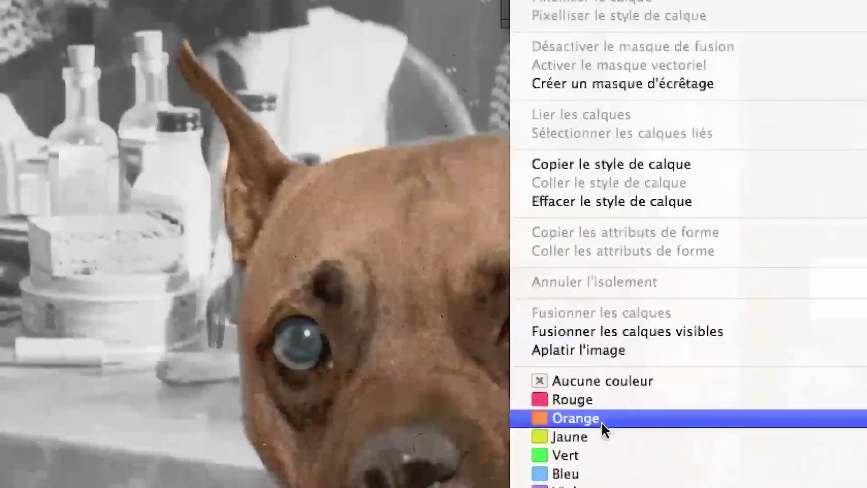
click(600, 421)
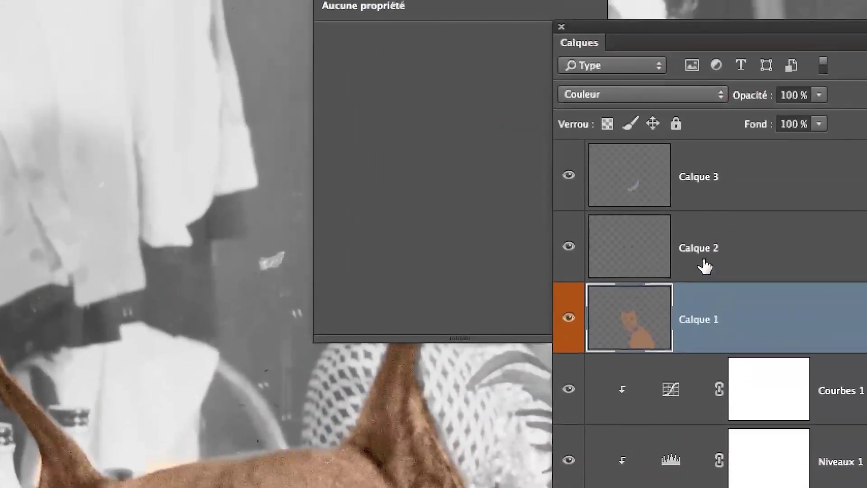
Step: Select Calque 3 and Calque 2 together and give both an orange colour label
click(729, 185)
shift+click(704, 210)
right_click(703, 202)
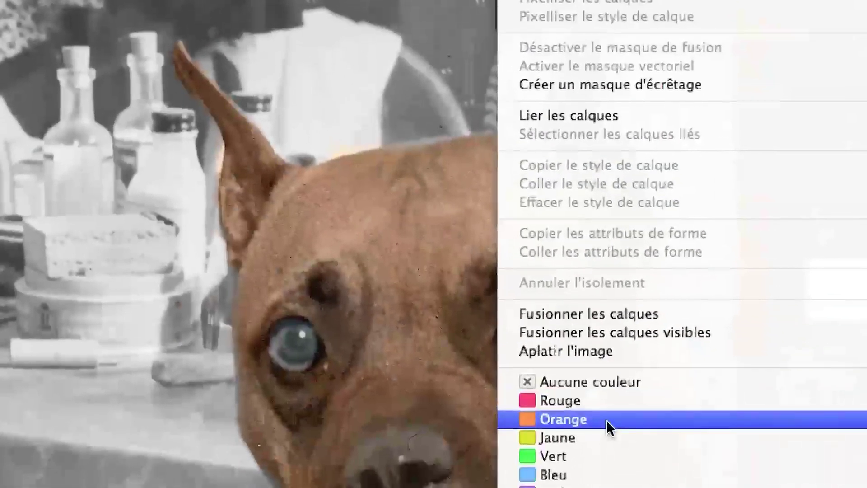
click(607, 437)
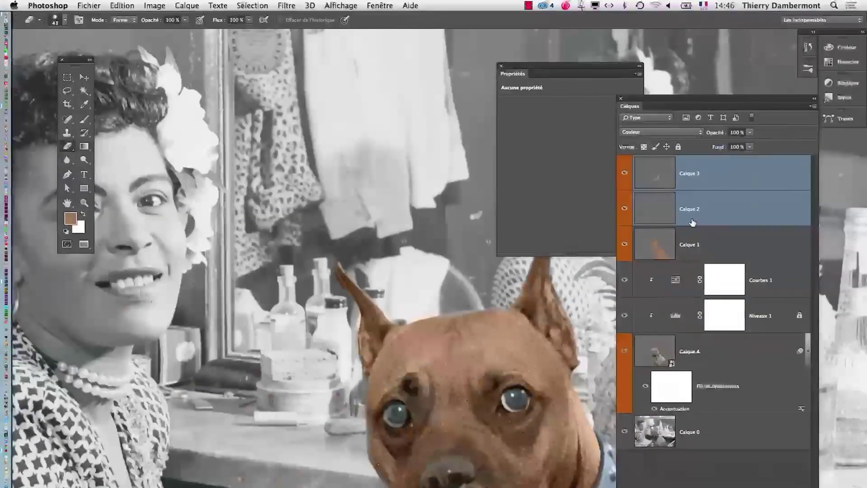
Step: Give the Niveaux 1 adjustment layer an orange colour label and collapse the smart filters listed under Calque 4
right_click(674, 313)
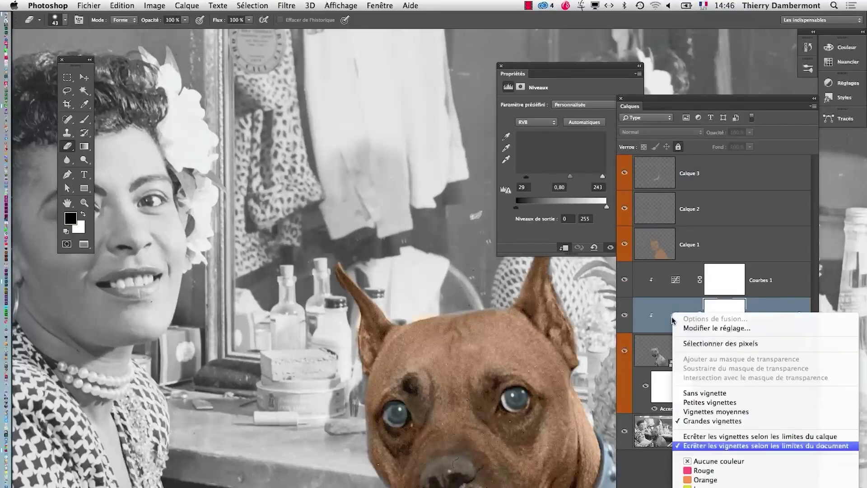
click(714, 480)
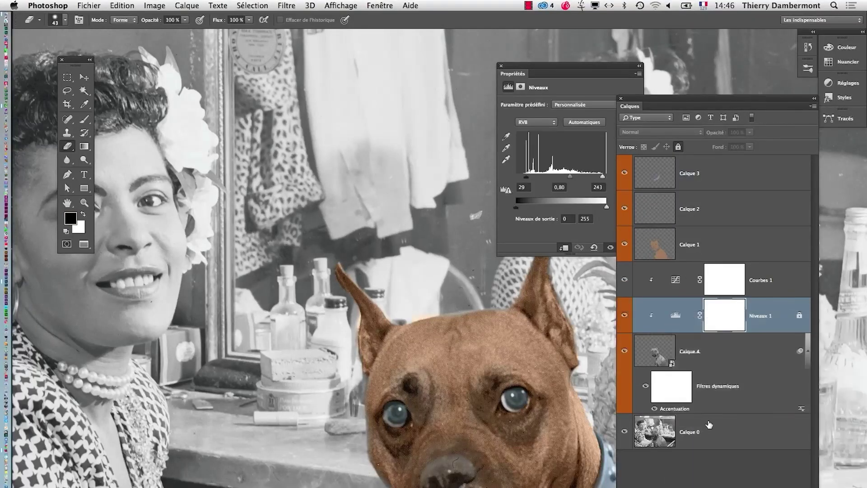
click(808, 351)
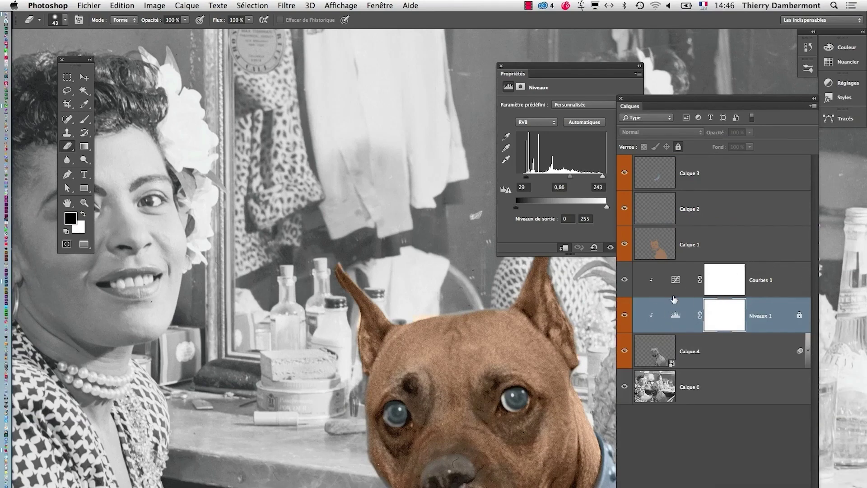
Step: Select Calque 0 and outline the woman's face roughly with the Lasso, from hairline to pearl necklace
click(661, 389)
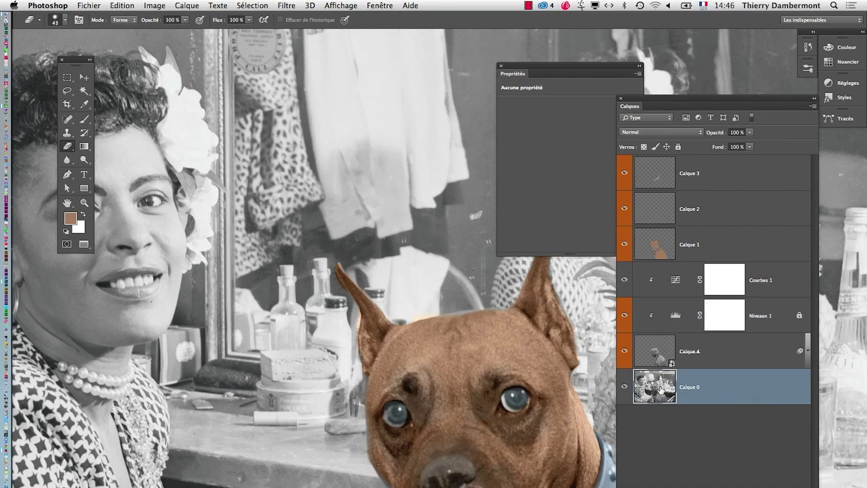
scroll(415, 367, up, 3)
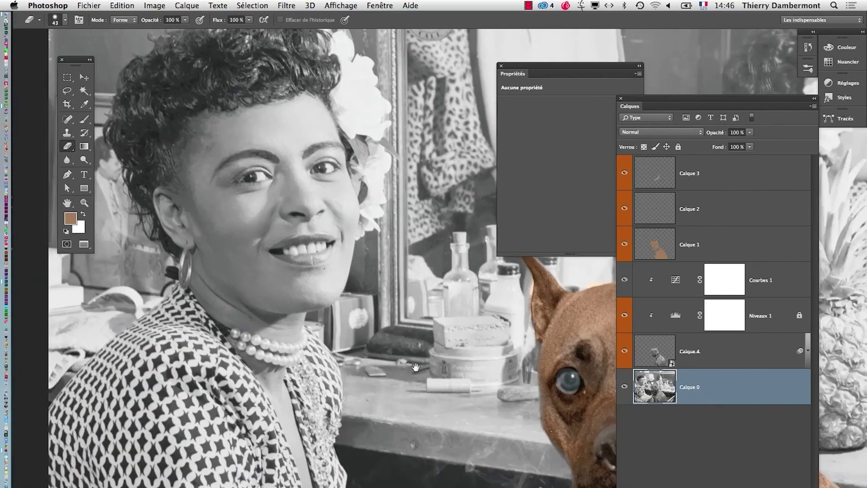
scroll(180, 170, up, 3)
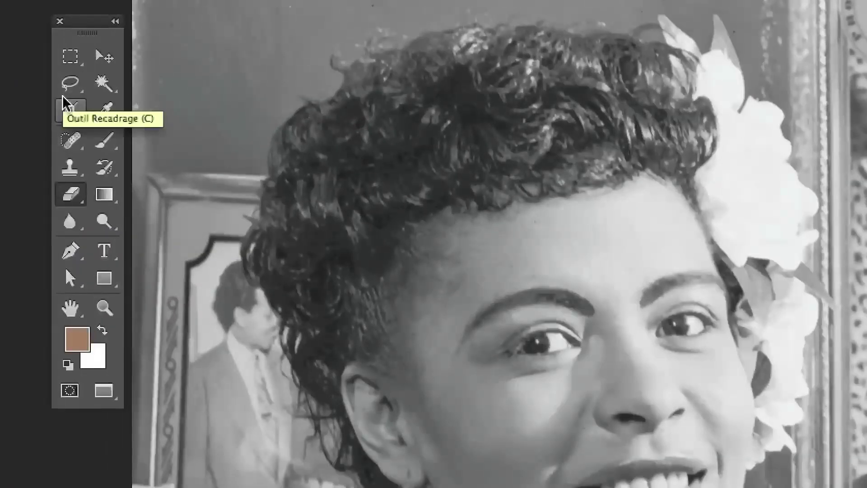
click(66, 92)
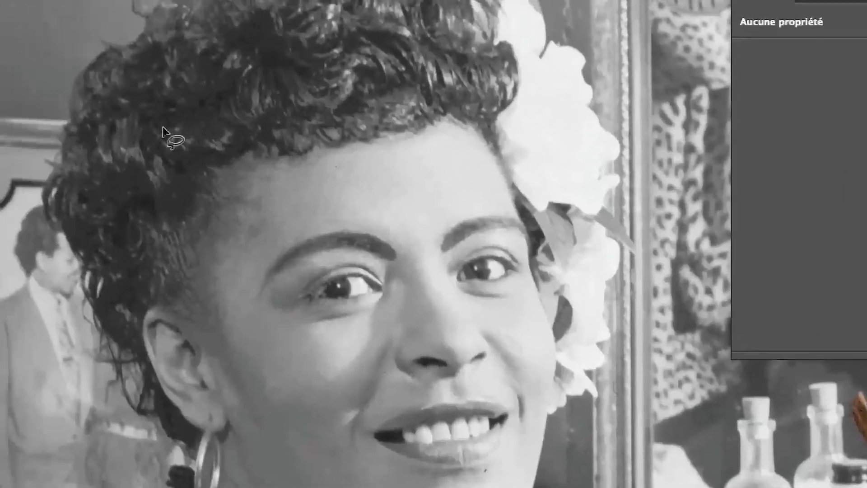
mouse_move(108, 103)
mouse_down()
mouse_move(32, 195)
mouse_move(14, 307)
mouse_move(57, 352)
mouse_up()
mouse_move(145, 218)
mouse_down()
mouse_move(212, 361)
mouse_move(282, 448)
mouse_up()
mouse_move(196, 297)
mouse_down()
mouse_move(240, 402)
mouse_move(252, 411)
mouse_move(529, 319)
mouse_up()
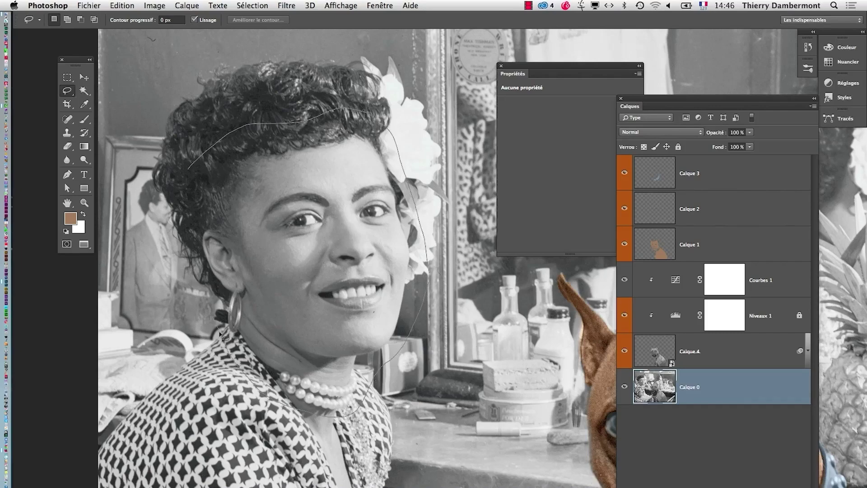
drag(212, 224, 190, 36)
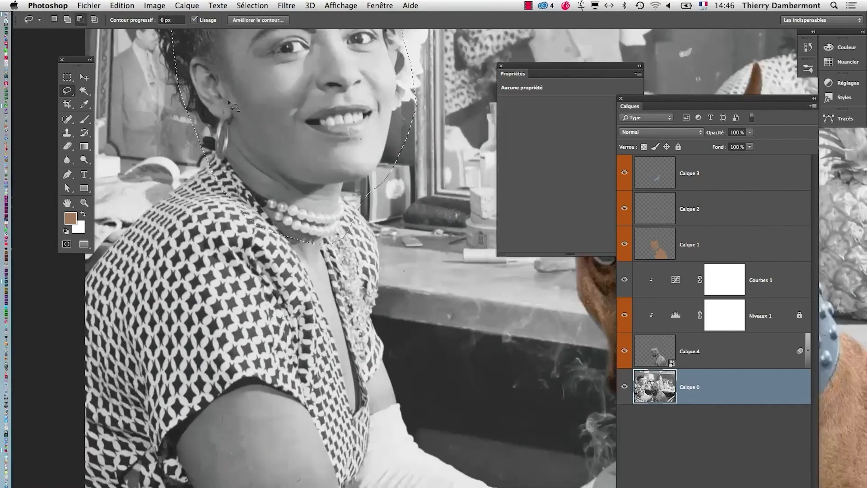
Step: Add the skin of the woman's neckline and bare upper arm to the Lasso selection
scroll(252, 159, down, 3)
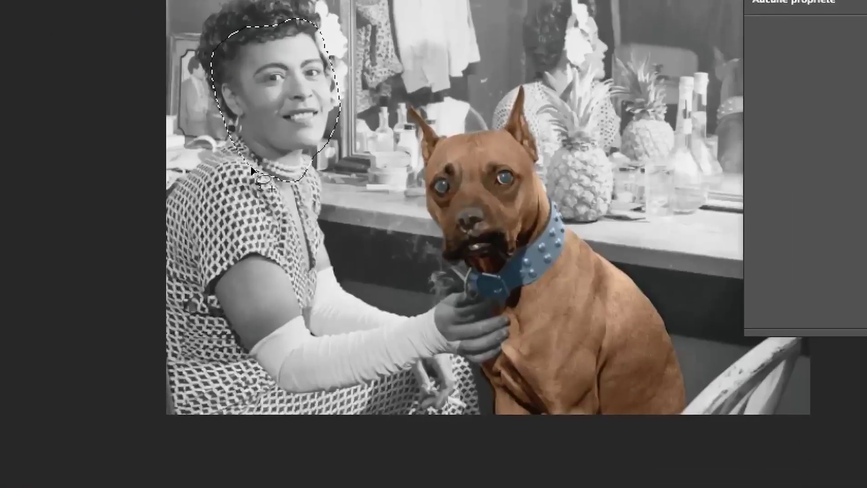
drag(251, 169, 304, 273)
mouse_move(270, 205)
mouse_down()
mouse_move(291, 209)
mouse_move(277, 197)
mouse_move(252, 221)
mouse_move(275, 294)
mouse_up()
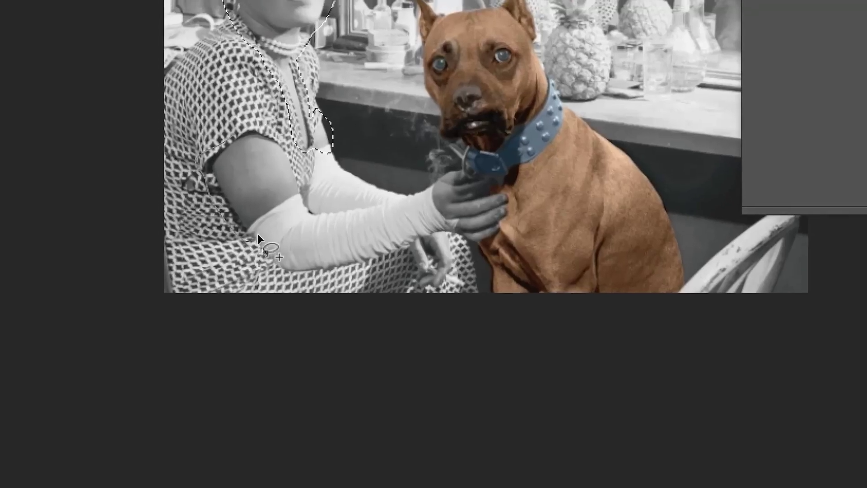
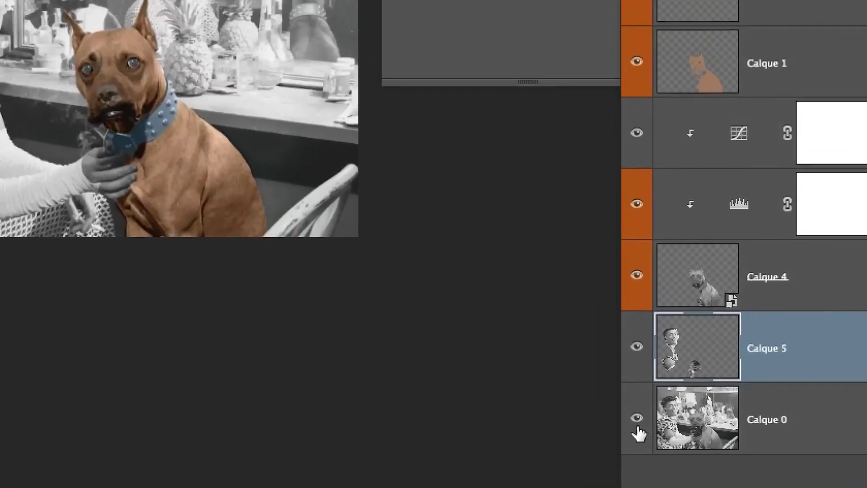
Step: Inspect the skin areas copied to Calque 5 by hiding and showing Calque 0, and by isolating Calque 5
click(624, 423)
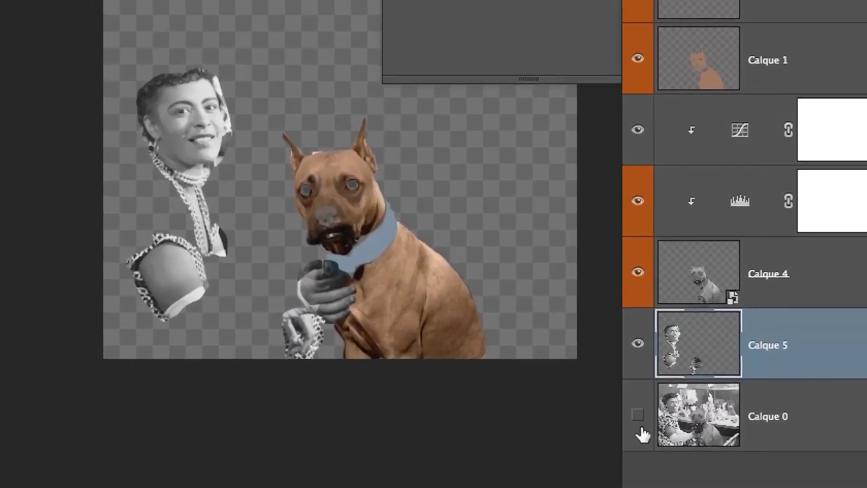
click(638, 417)
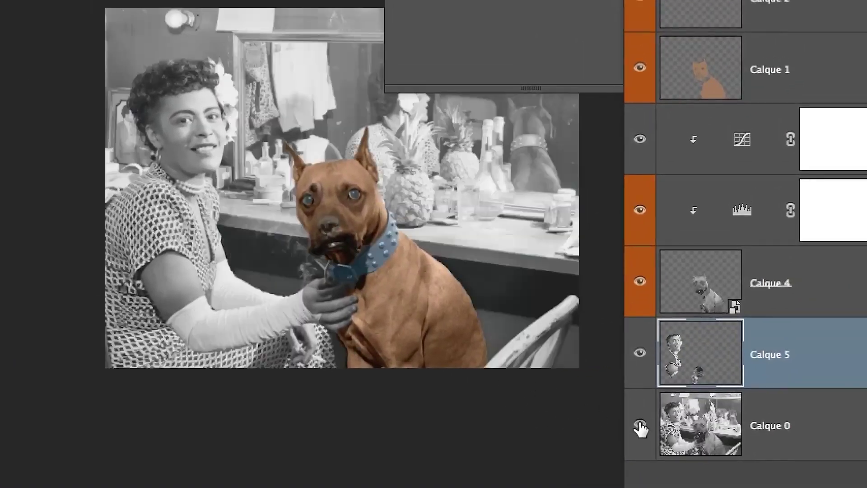
click(638, 414)
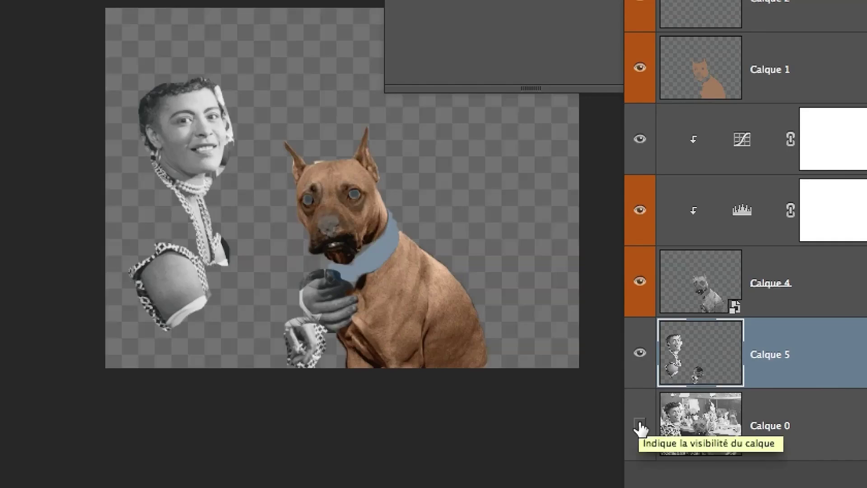
click(639, 425)
click(639, 424)
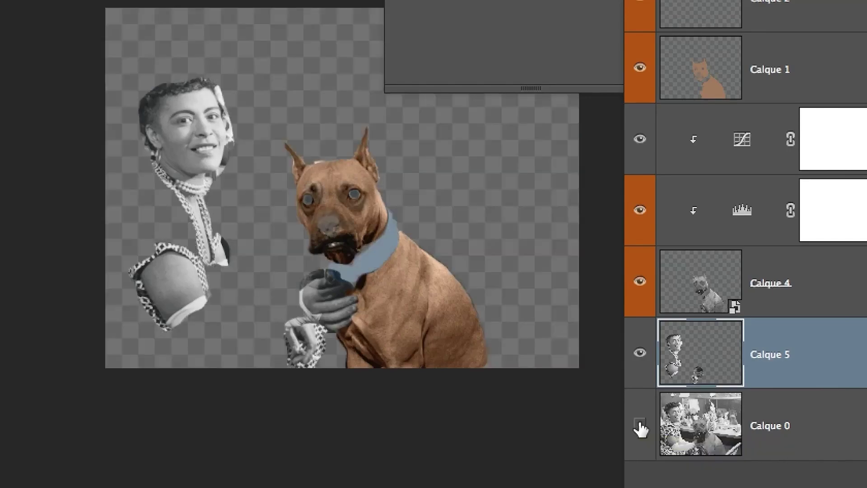
click(639, 425)
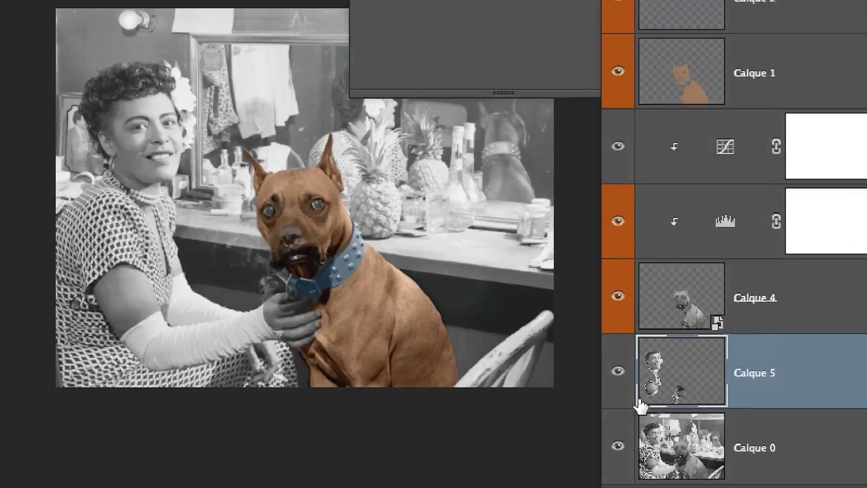
alt+click(624, 386)
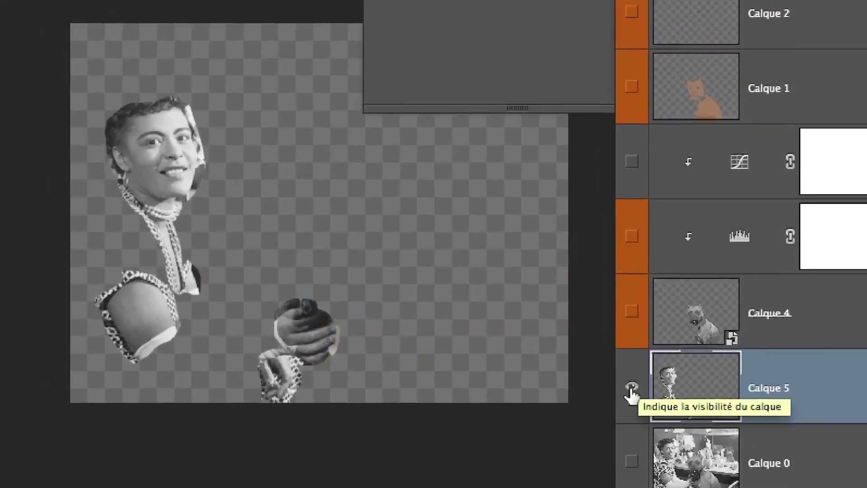
alt+click(630, 387)
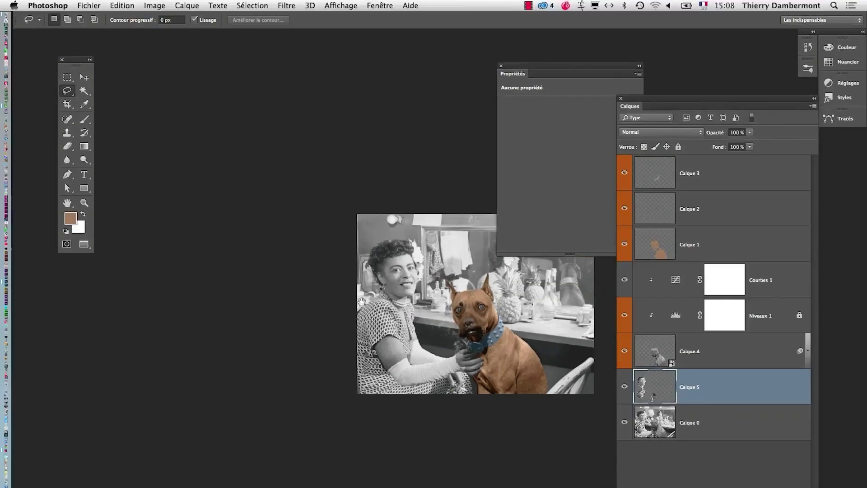
Step: Add a Courbe de transfert de dégradé adjustment layer in Normal mode above Calque 5 and clip it to Calque 5
drag(361, 301, 166, 186)
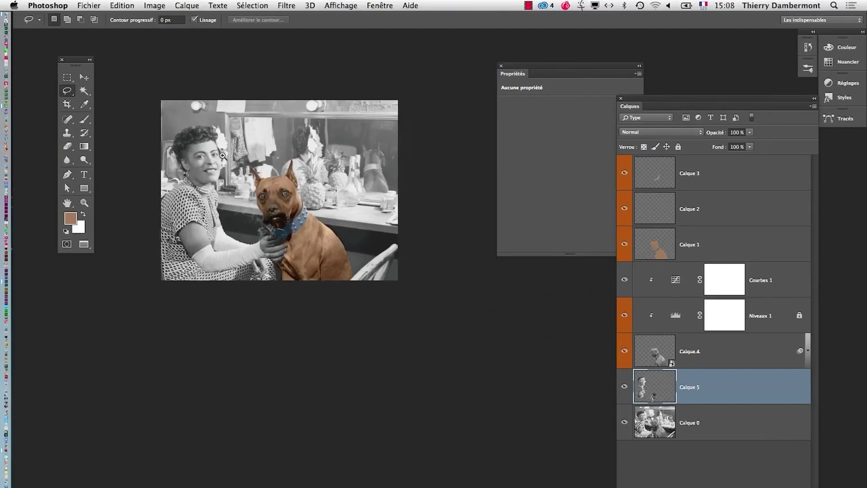
super+click(191, 173)
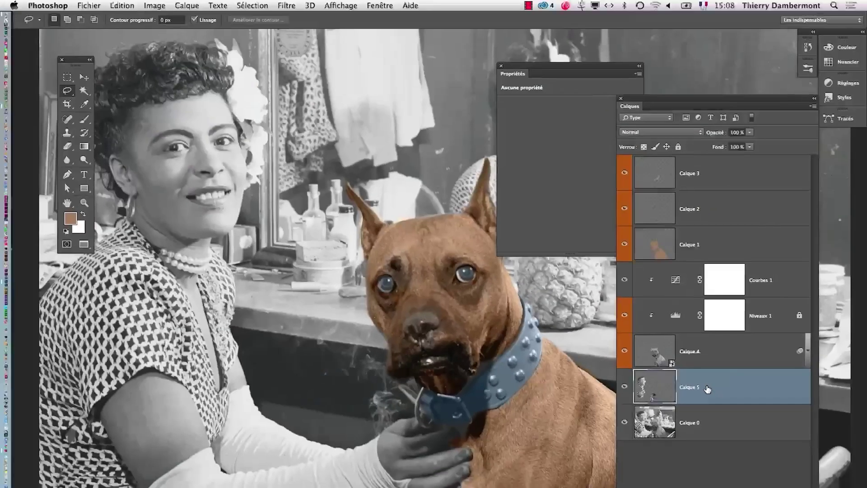
click(187, 6)
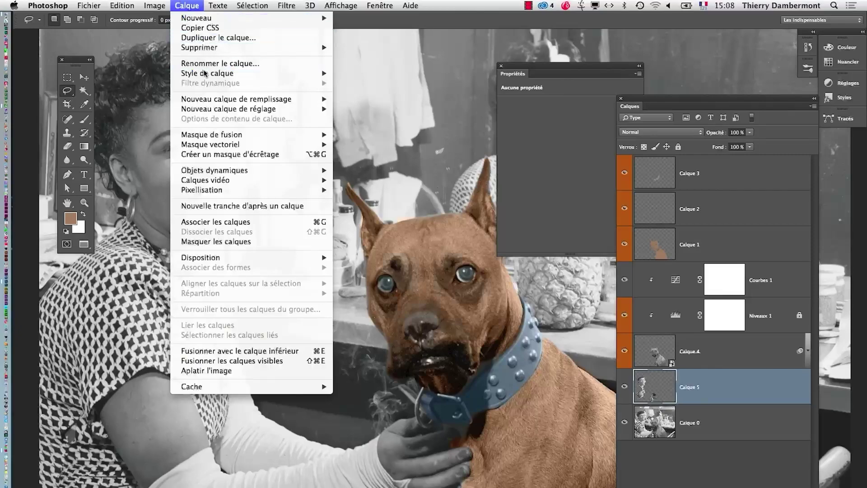
mouse_move(217, 113)
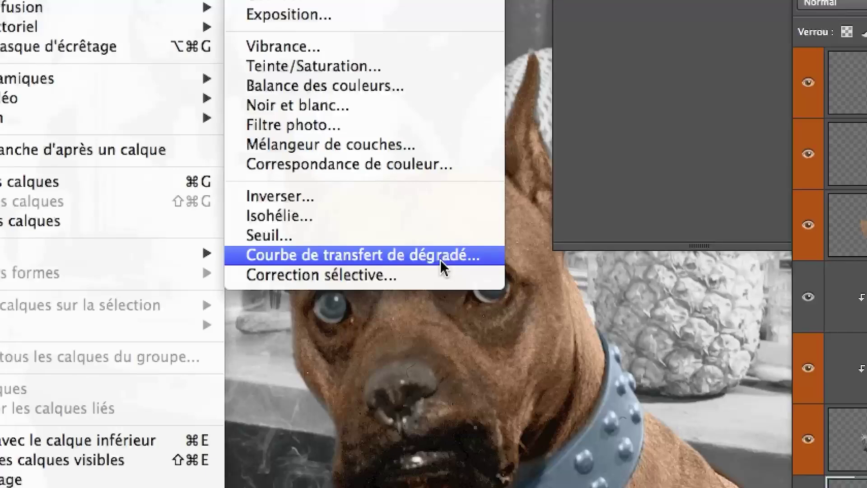
click(440, 262)
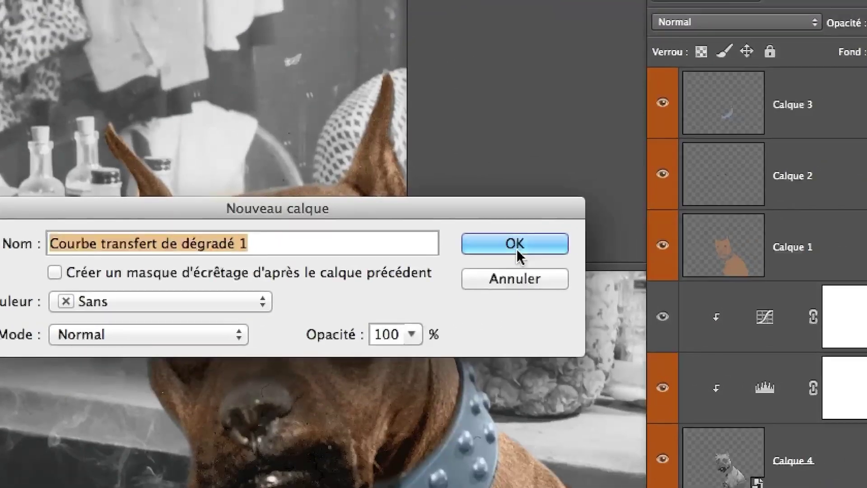
click(659, 223)
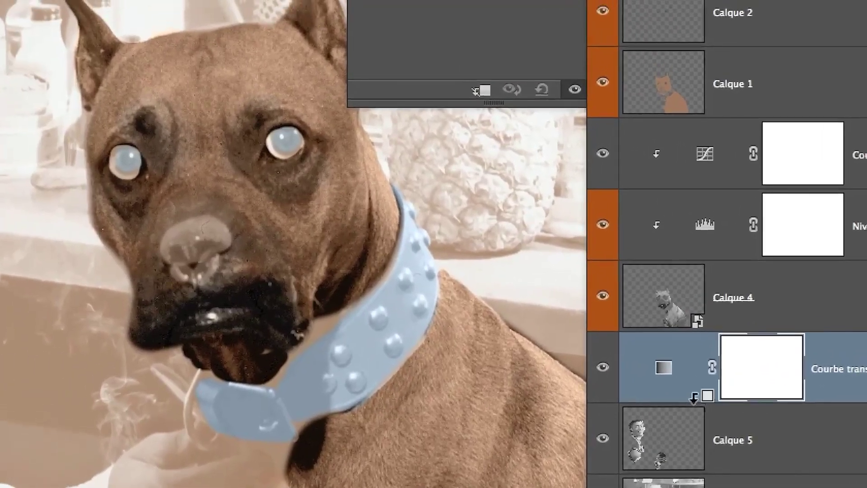
alt+click(693, 397)
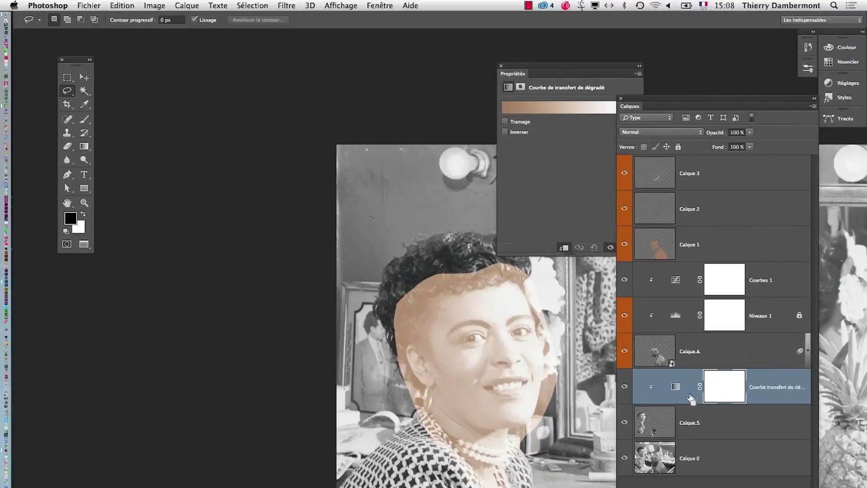
drag(432, 407, 340, 296)
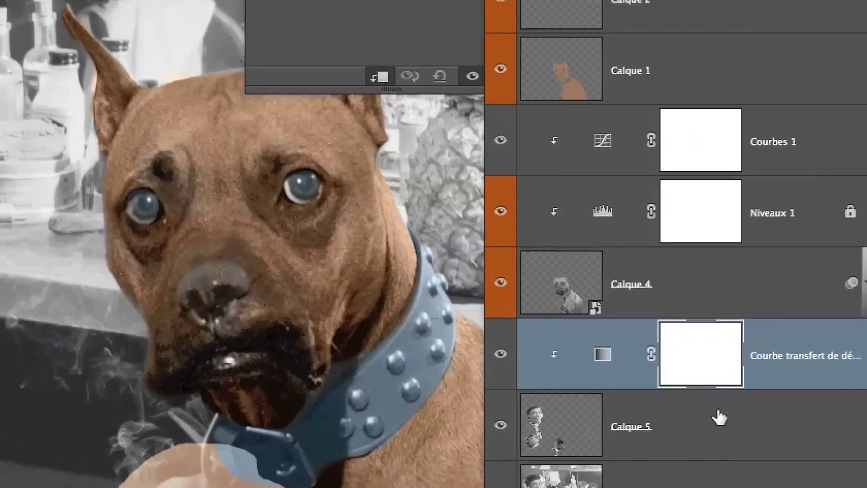
Step: Convert Calque 5, the copied skin areas, into a smart object
click(729, 426)
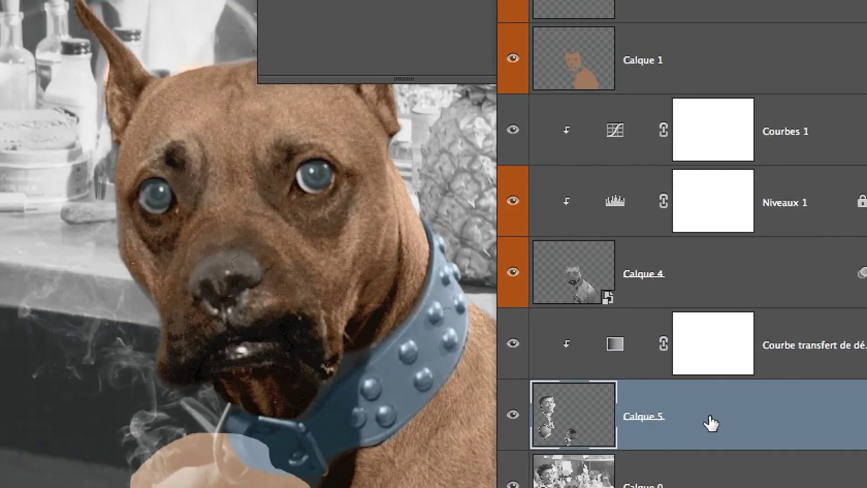
right_click(710, 423)
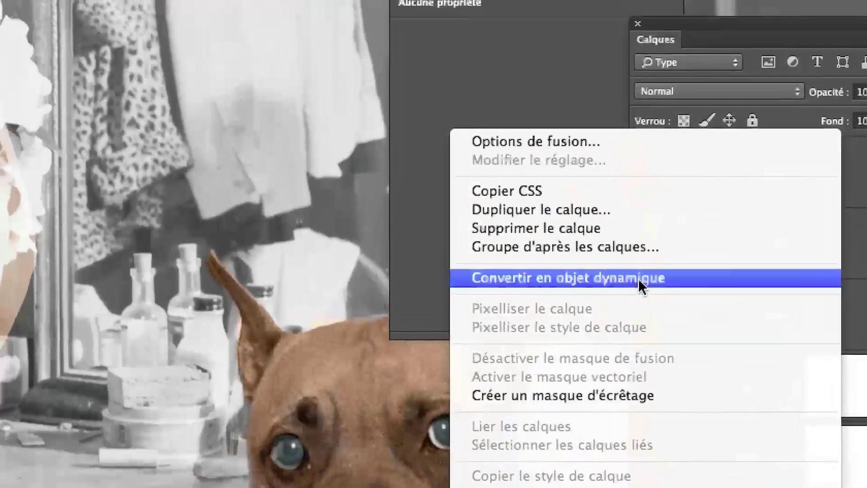
click(638, 278)
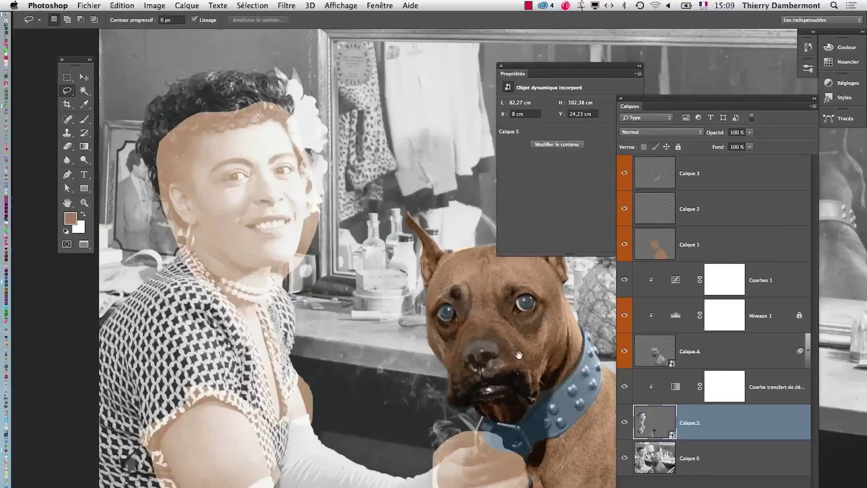
Step: Add a Courbes adjustment layer directly above Calque 5 and clip it to that layer
click(187, 5)
mouse_move(271, 108)
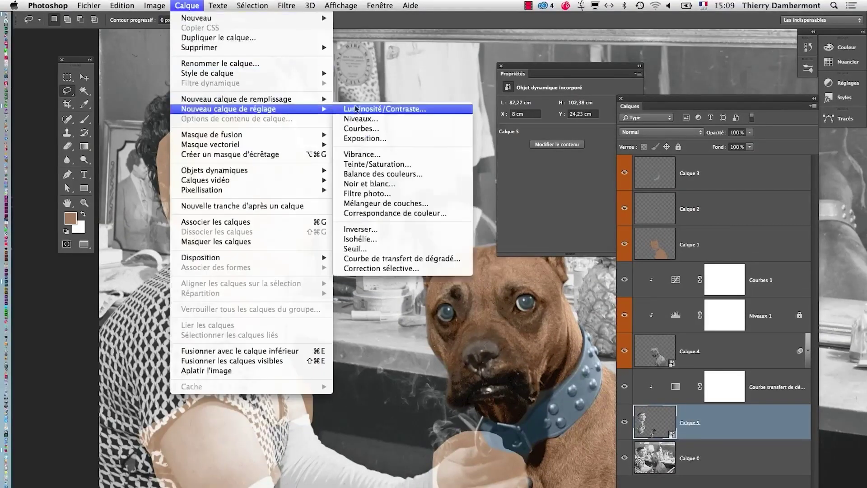
click(378, 130)
click(572, 244)
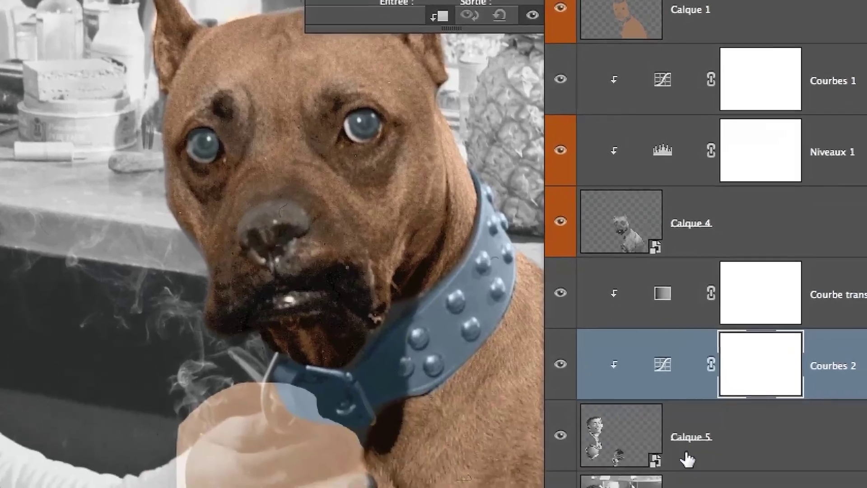
click(686, 458)
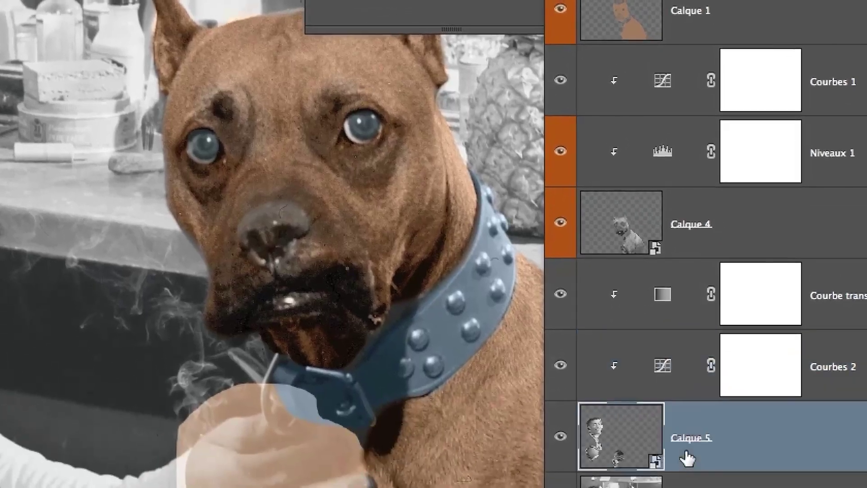
Step: Select the skin's gradient map layer and apply the preset gradient Noir, blanc to it
click(685, 298)
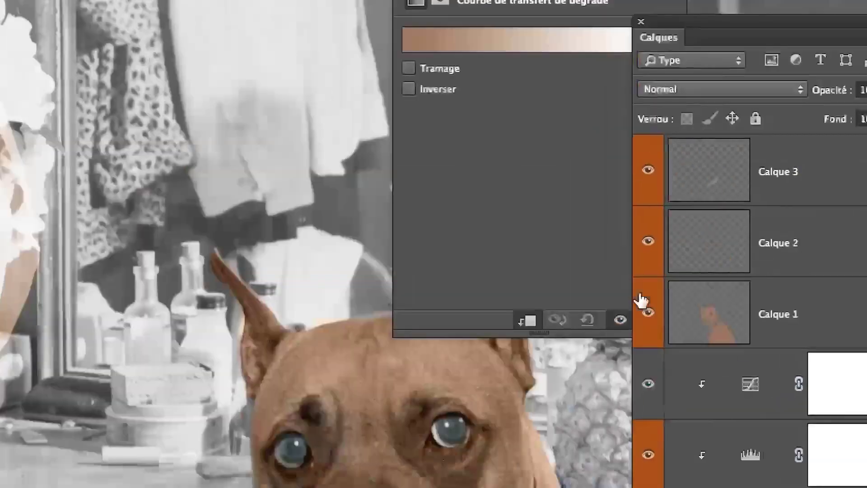
click(592, 130)
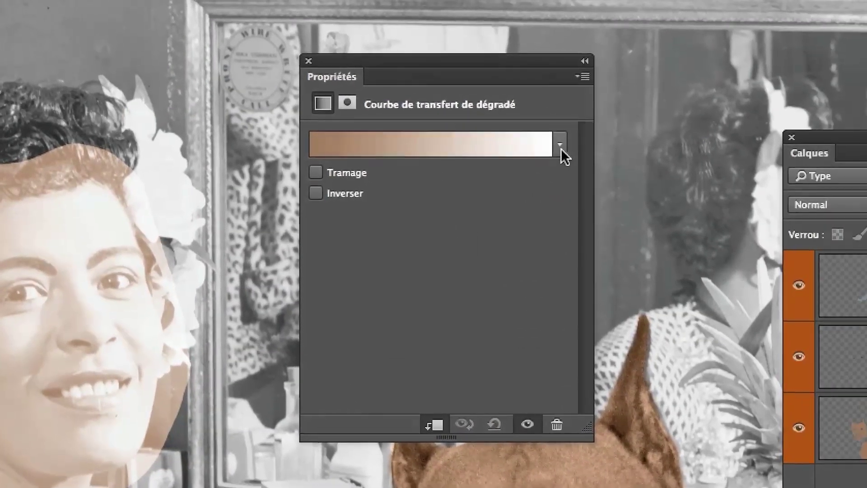
click(608, 88)
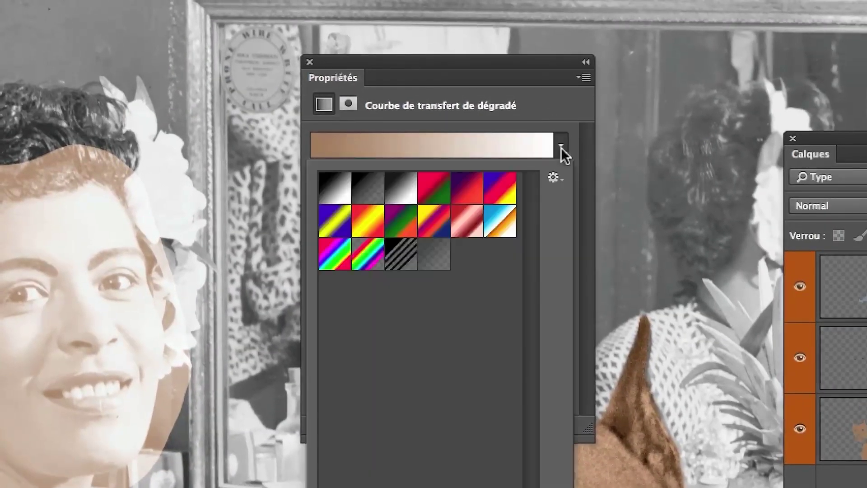
click(560, 147)
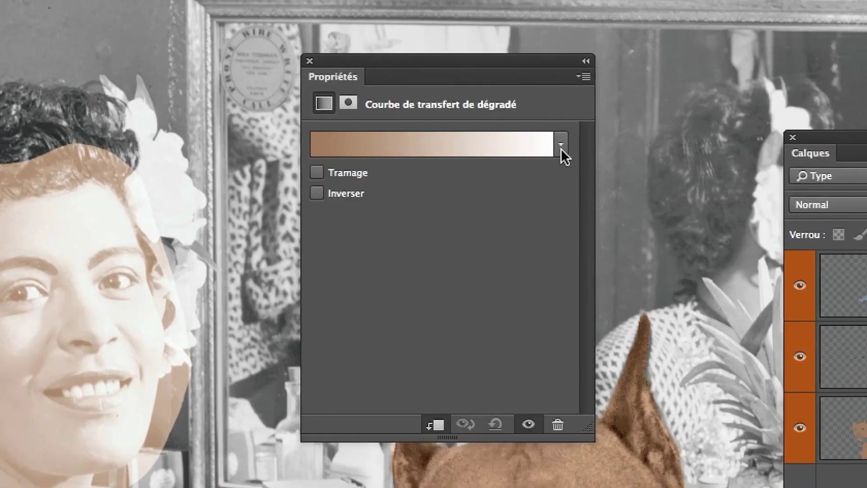
click(561, 148)
click(561, 149)
click(560, 149)
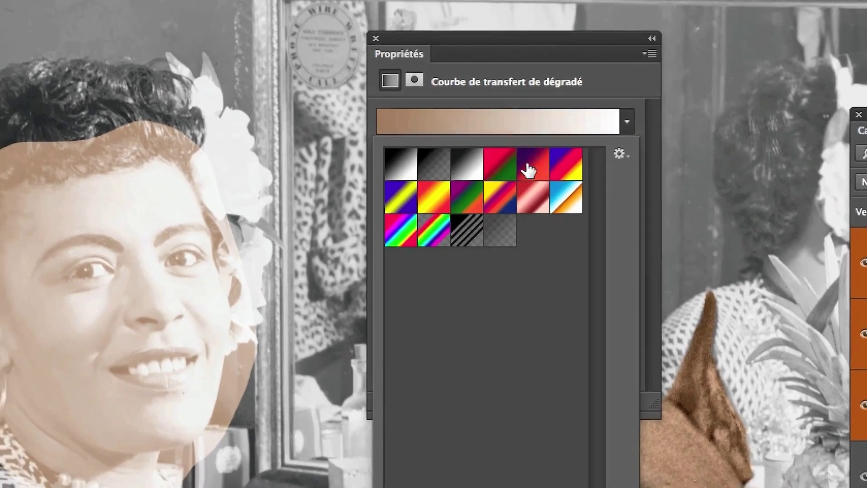
click(397, 194)
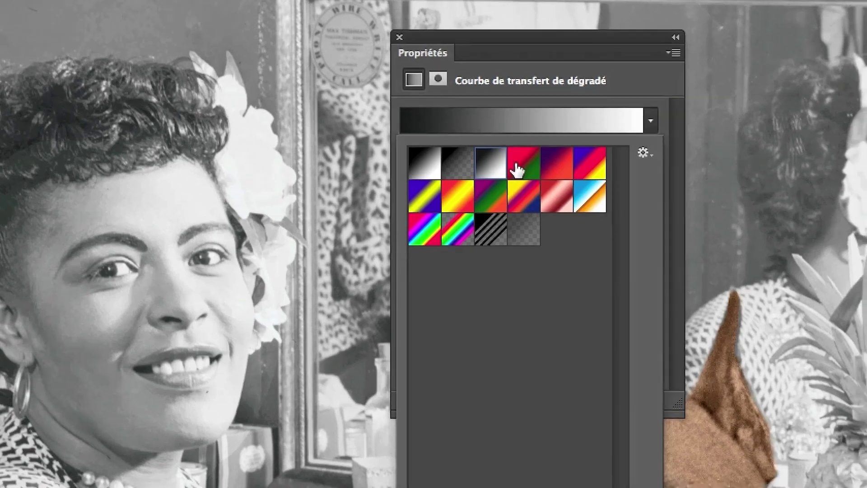
Step: Try coloured preset gradients on the skin, such as violet to red, blue-red-yellow and violet-green-orange
click(572, 176)
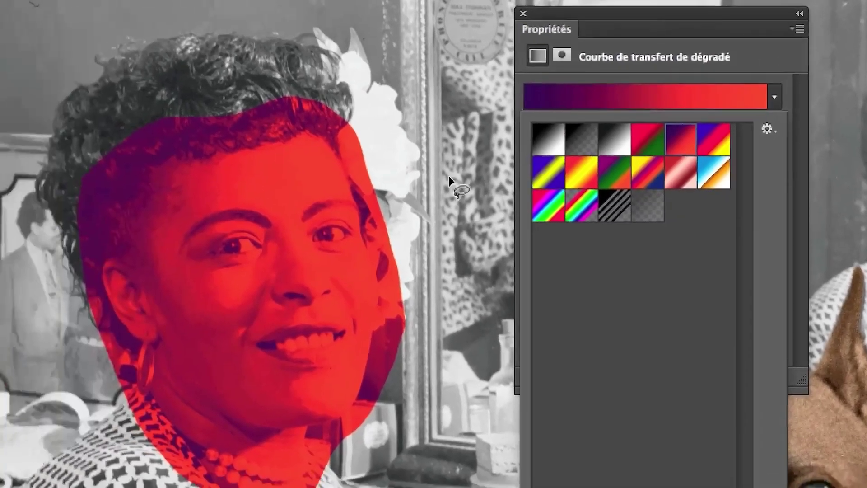
click(277, 200)
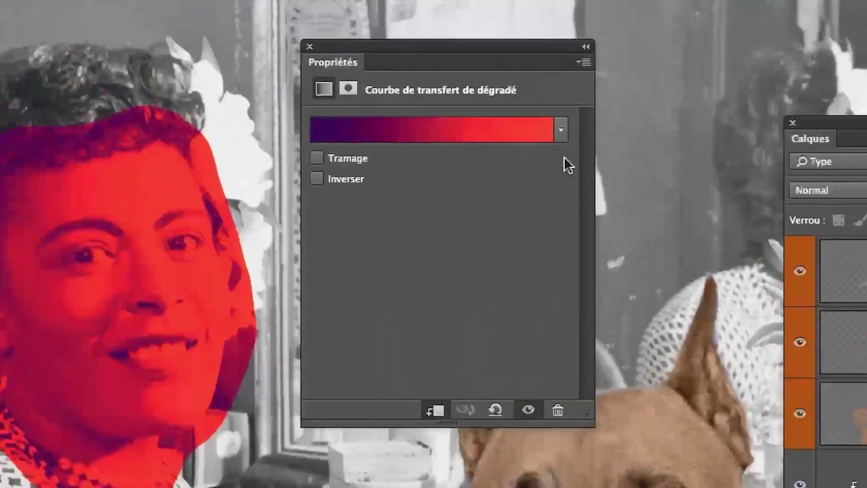
click(565, 149)
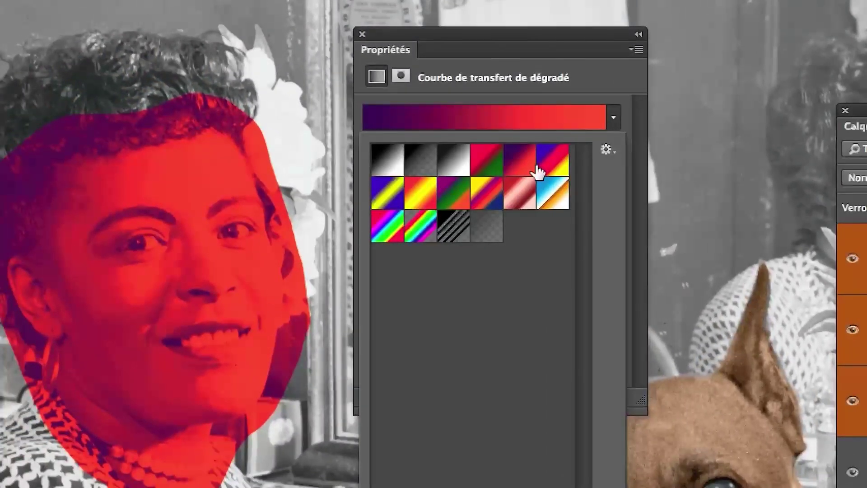
click(496, 196)
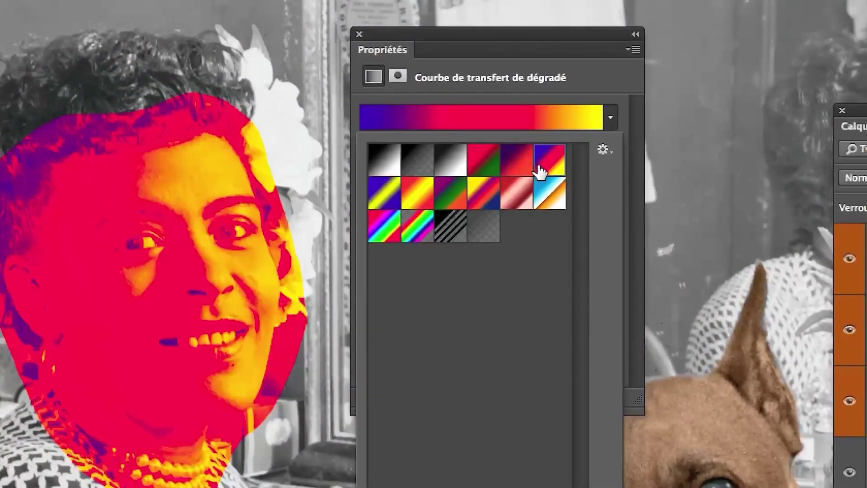
click(533, 181)
click(496, 179)
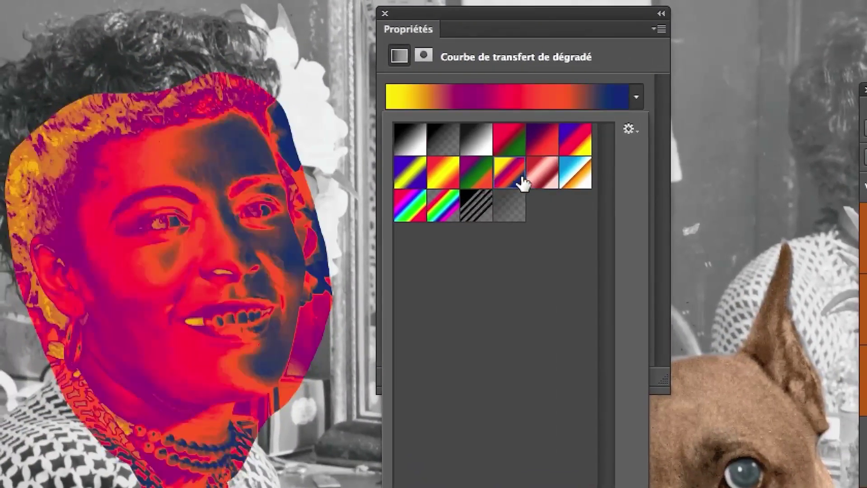
click(505, 183)
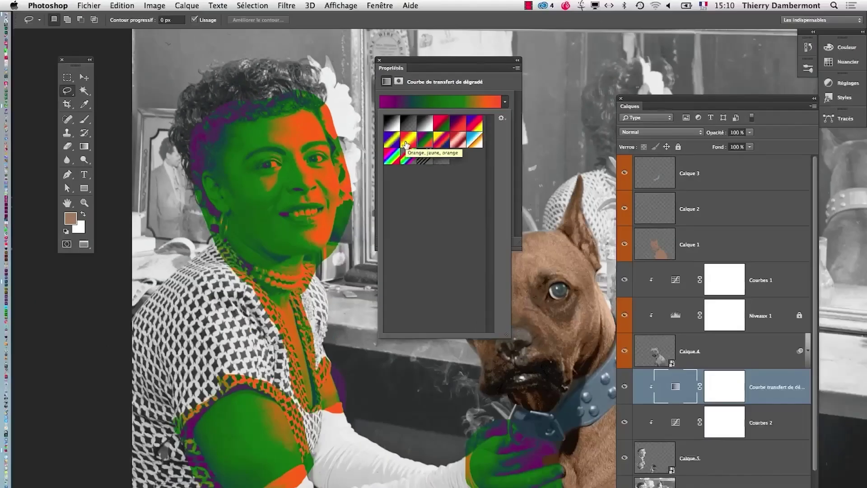
key(Return)
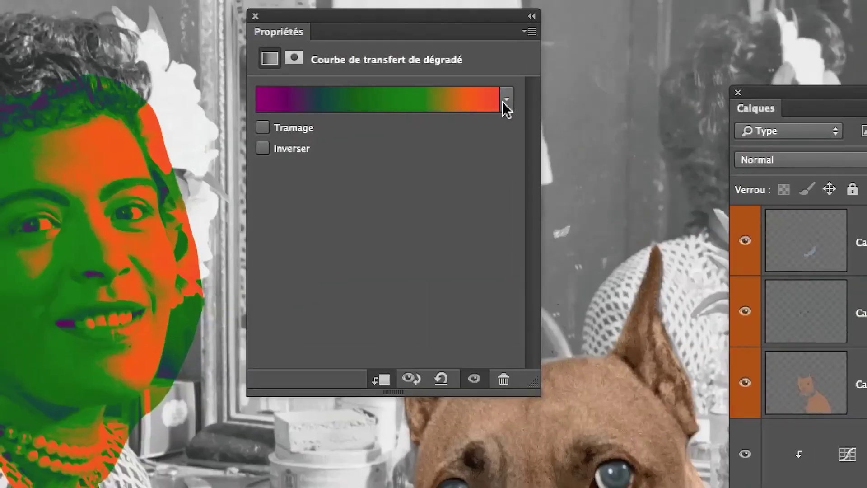
Step: Return the skin's gradient map to the preset gradient Noir, blanc and close the preset list
click(504, 104)
click(451, 126)
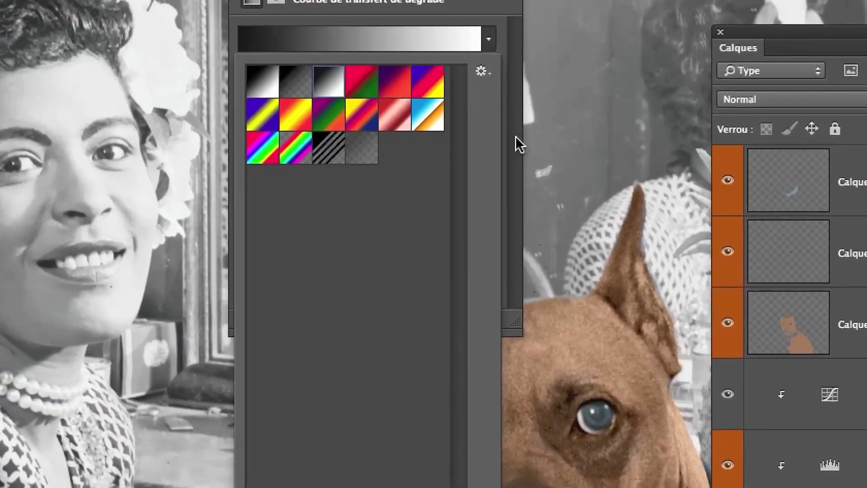
click(501, 45)
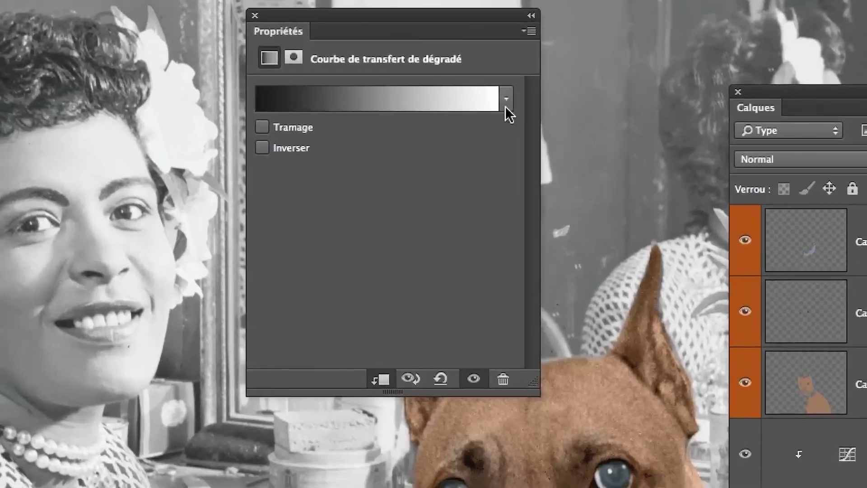
click(504, 106)
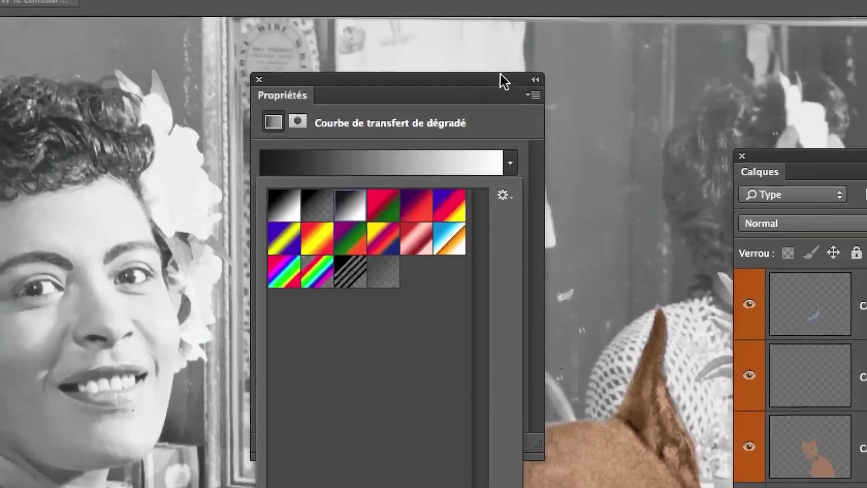
click(494, 75)
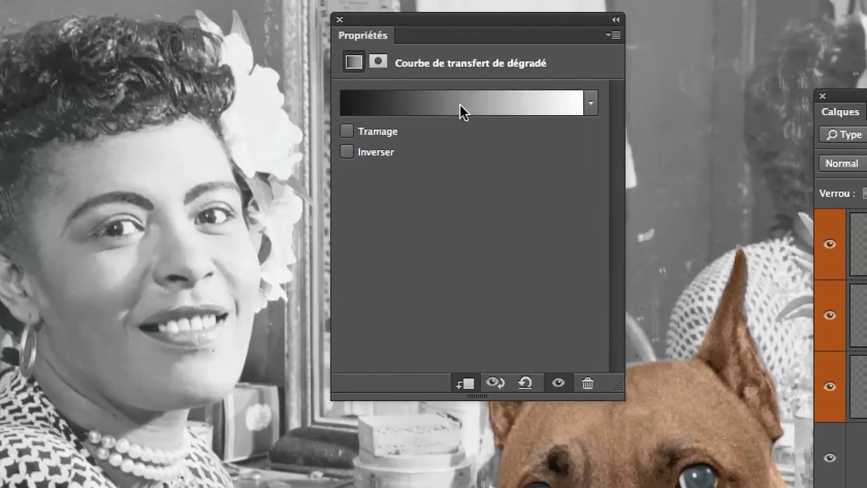
Step: Edit the skin's gradient and set its black colour stop at 0 % to dark brown #2e1e07
click(460, 104)
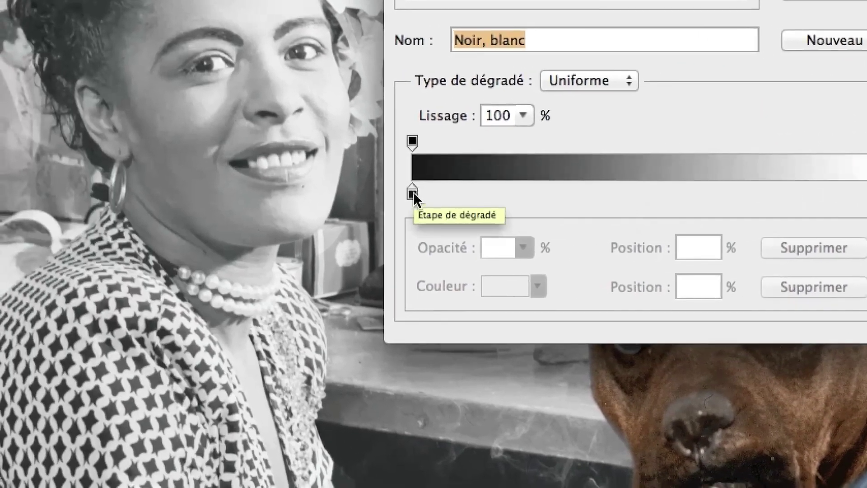
click(385, 197)
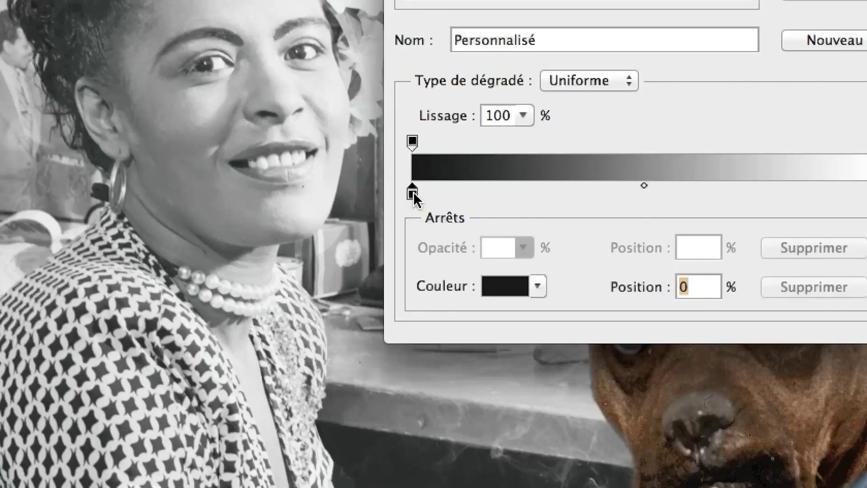
double_click(412, 197)
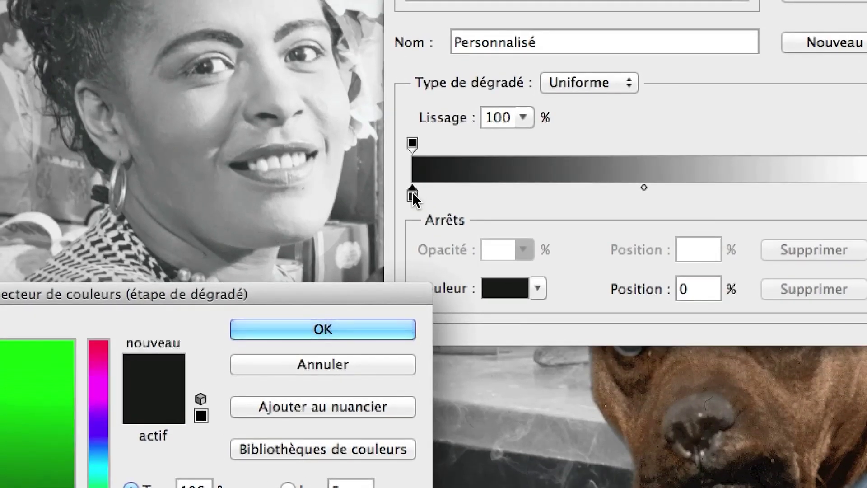
key(alt)
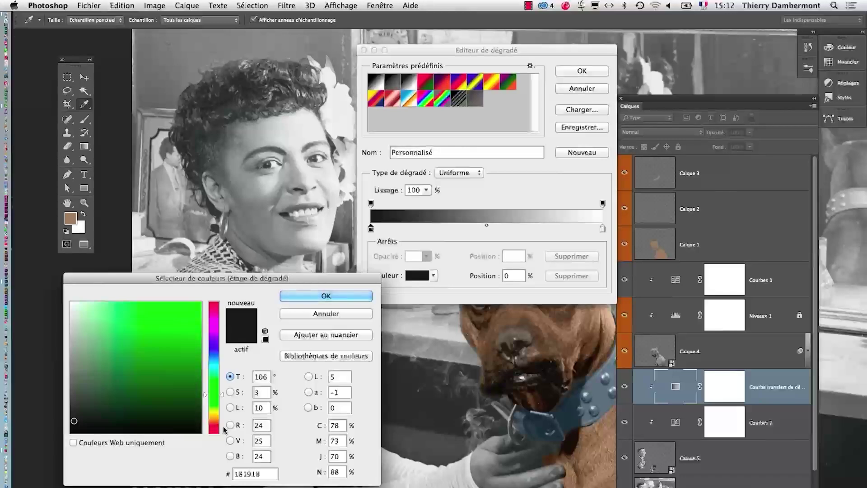
click(213, 414)
drag(166, 382, 179, 409)
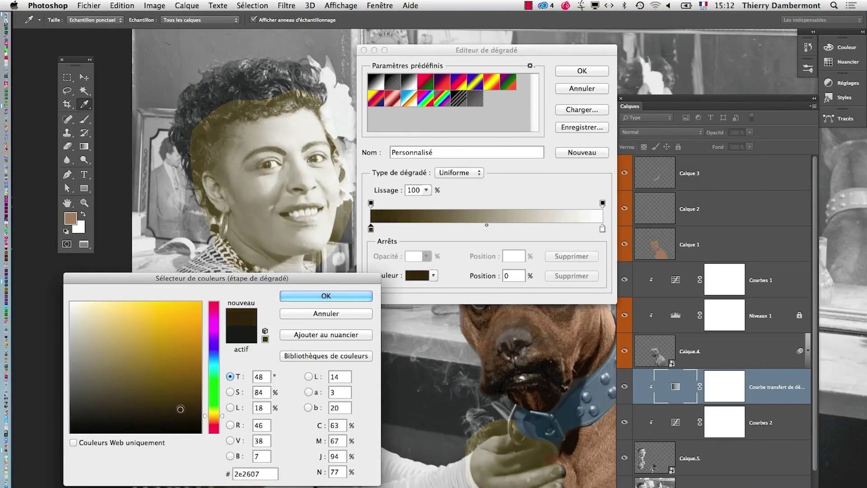
click(216, 416)
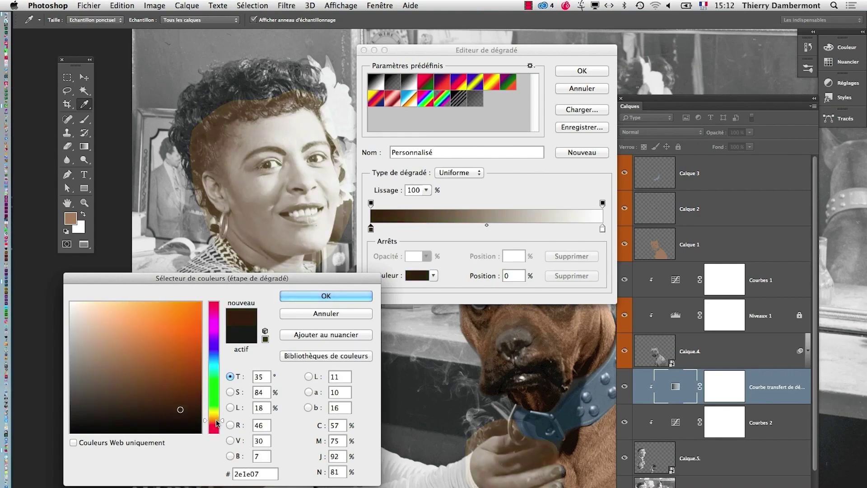
click(310, 304)
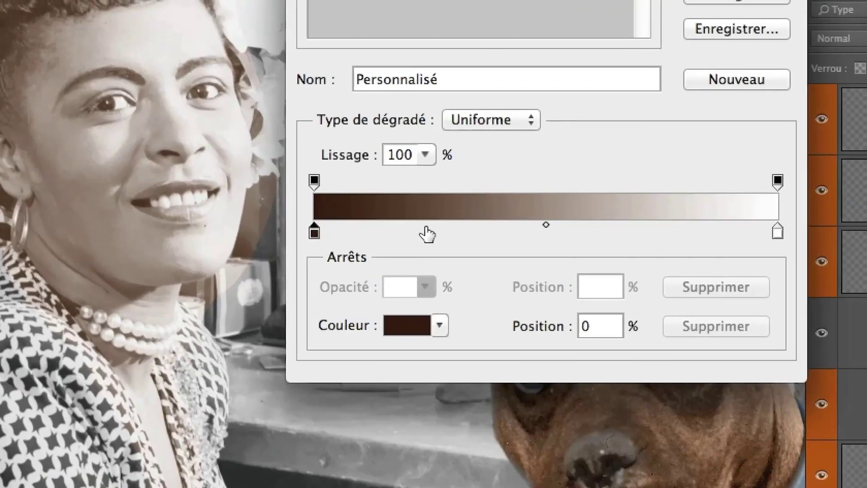
Step: Add a colour stop at 24 % to the skin's gradient and set its colour to golden brown #604c1c
click(429, 230)
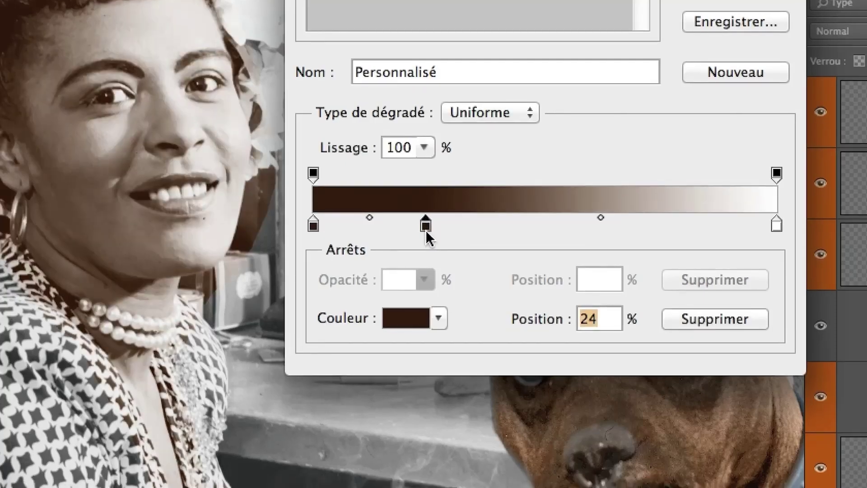
double_click(425, 226)
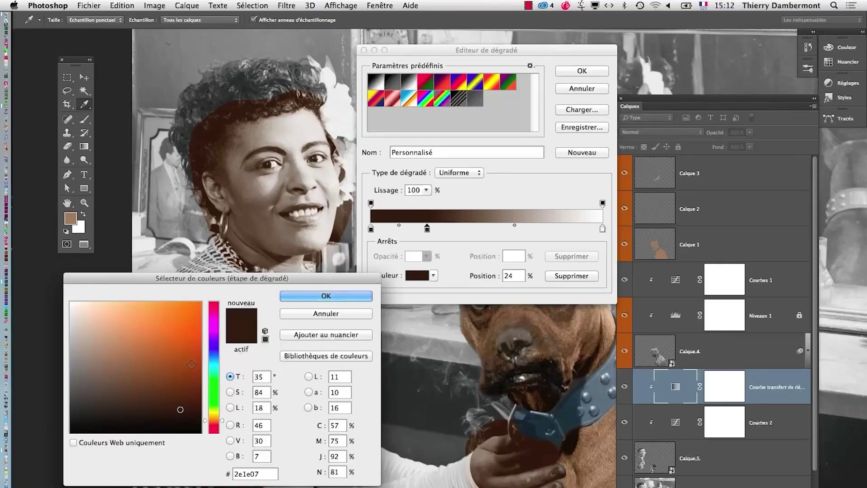
click(183, 357)
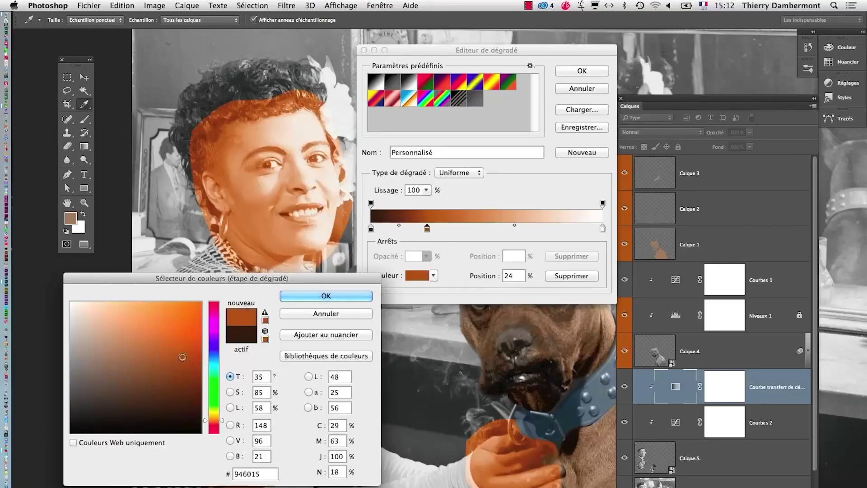
drag(182, 357, 155, 389)
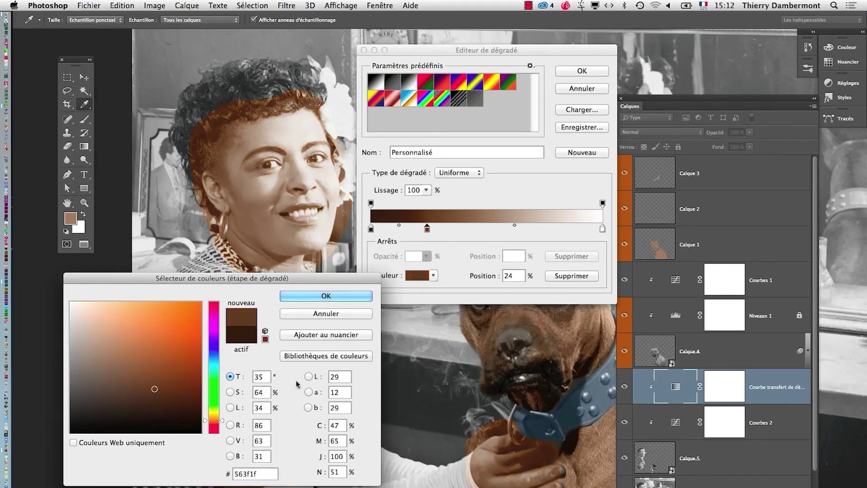
drag(212, 420, 212, 418)
drag(133, 364, 163, 384)
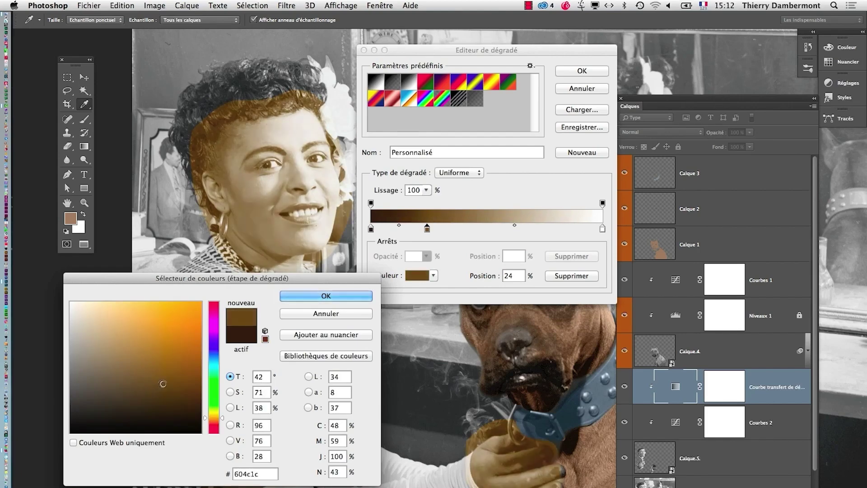
click(312, 300)
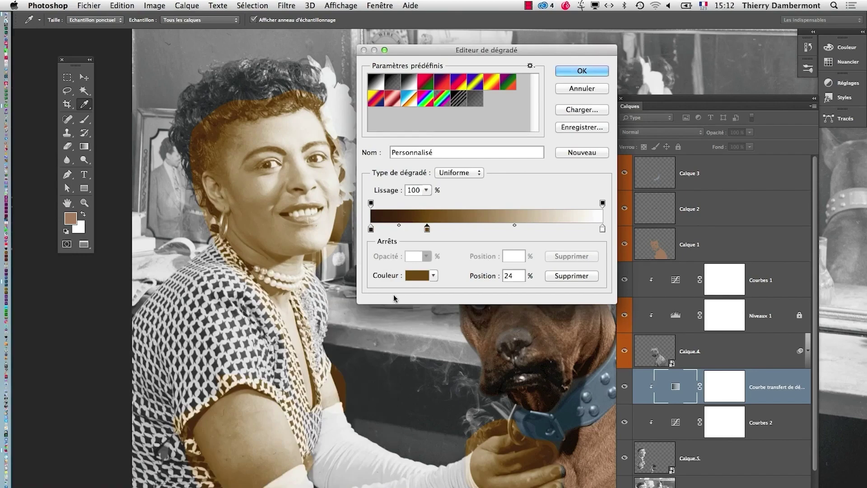
Step: Add a second intermediate colour stop at 69 % and set it to pale pink #e6d4e7
click(532, 229)
double_click(532, 229)
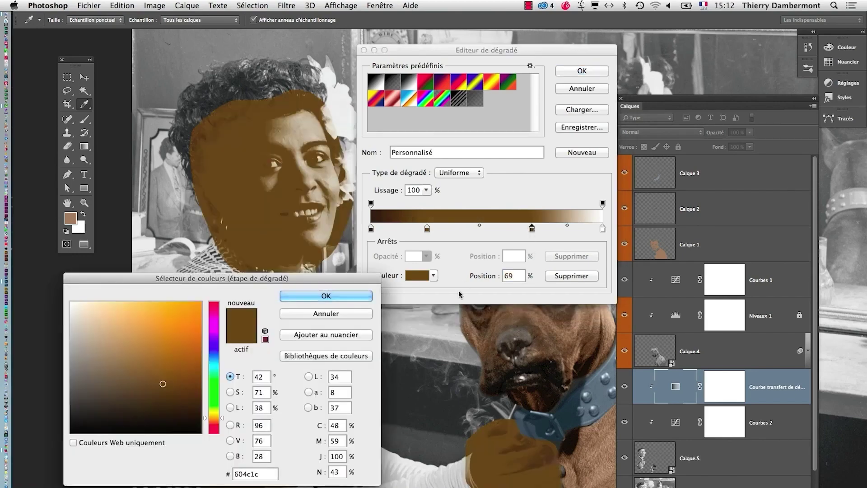
mouse_move(95, 311)
mouse_down()
mouse_move(96, 320)
mouse_move(77, 308)
mouse_move(81, 315)
mouse_up()
click(294, 297)
Step: Darken the 24 % colour stop to the deep brown #362a0e
click(426, 228)
double_click(427, 228)
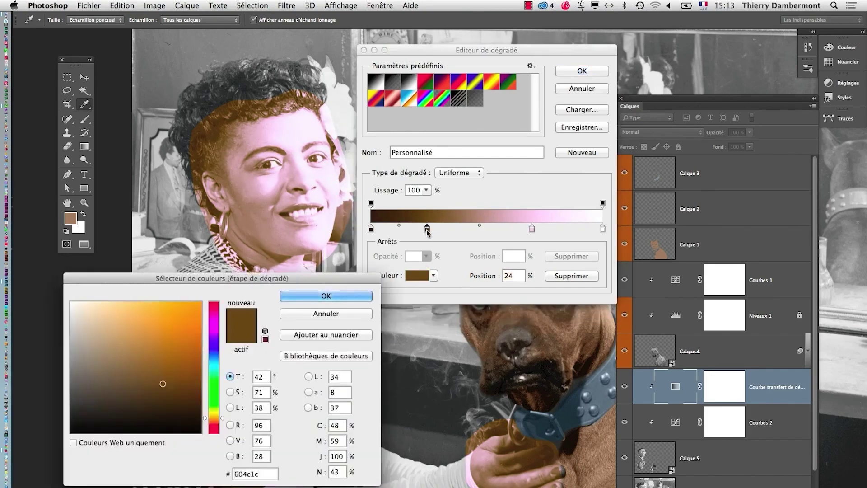
click(166, 405)
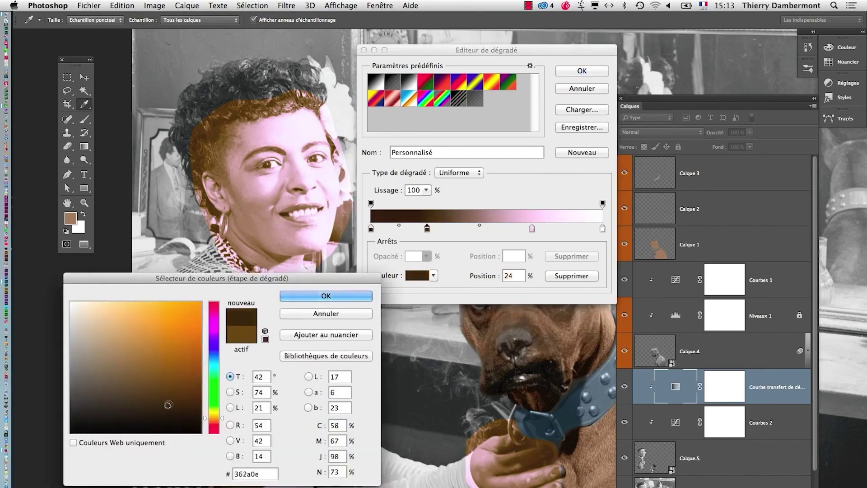
click(326, 295)
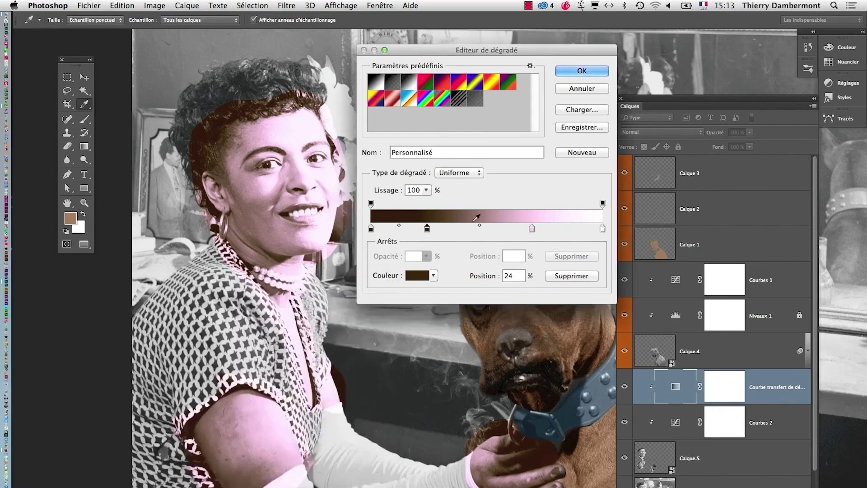
Step: Change the 69 % colour stop to the beige skin tone #ac9780 and accept the edited gradient
click(531, 228)
double_click(531, 228)
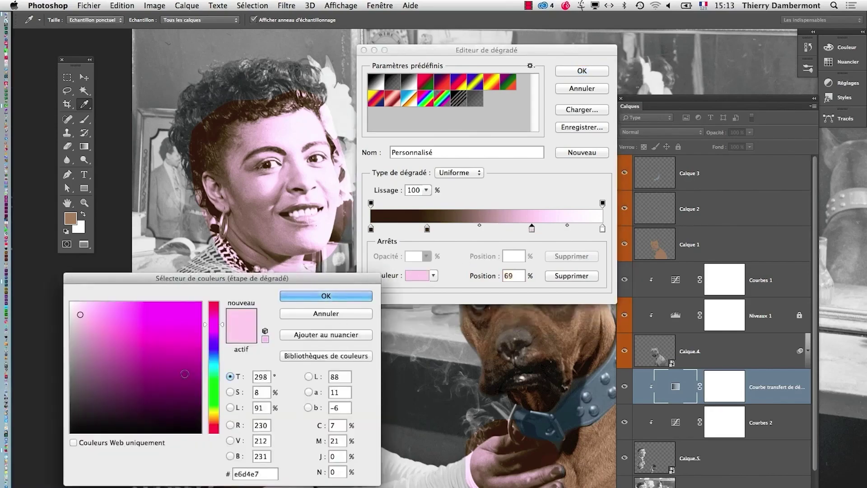
drag(212, 423, 216, 424)
drag(104, 340, 104, 344)
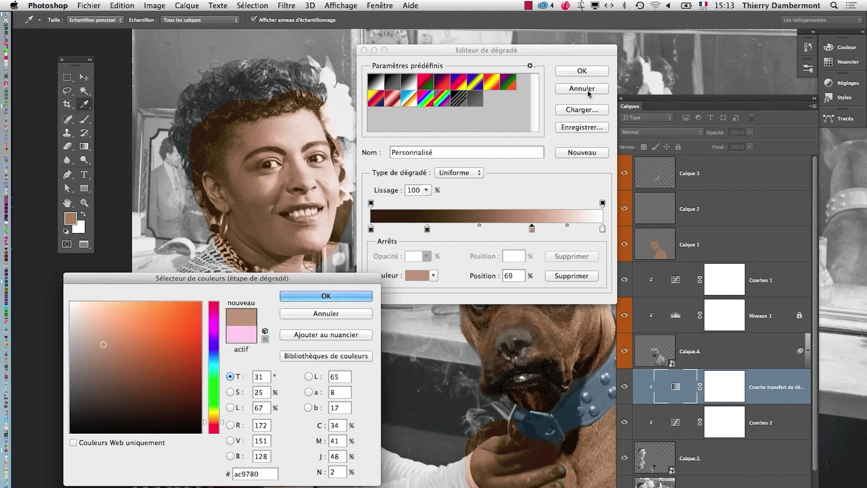
key(Return)
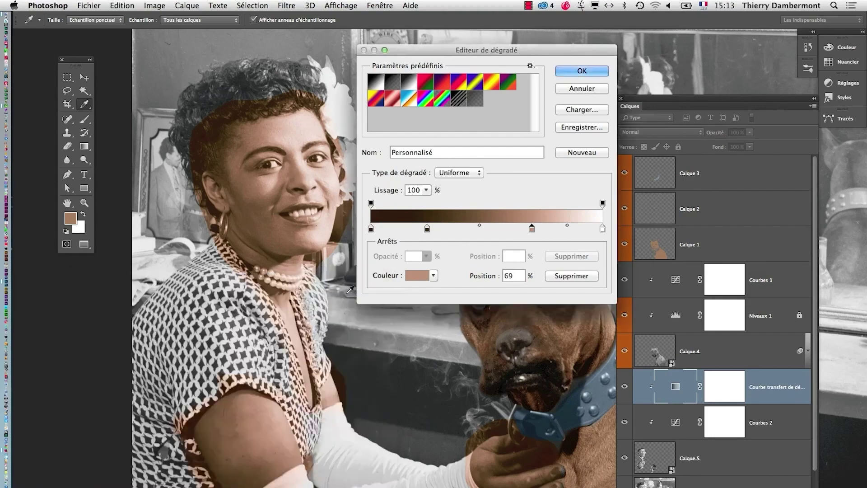
click(582, 71)
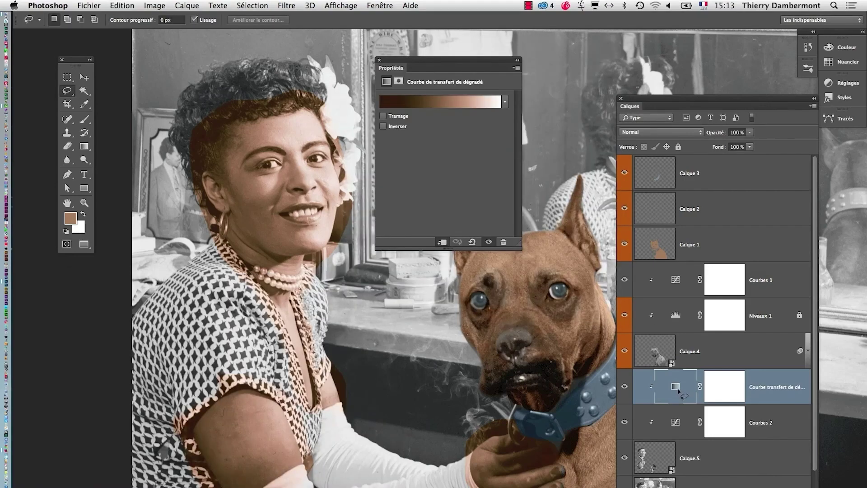
Step: Reopen the skin's gradient for editing and move its second dark brown colour stop to position 35 %
click(436, 103)
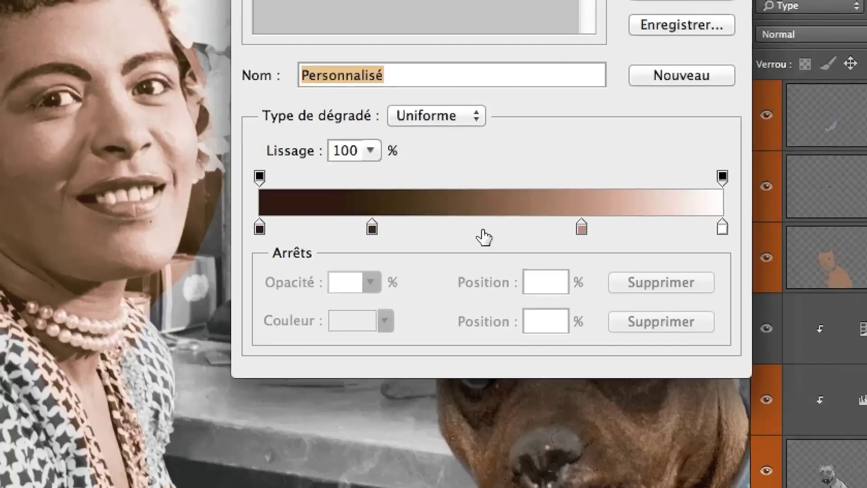
click(482, 232)
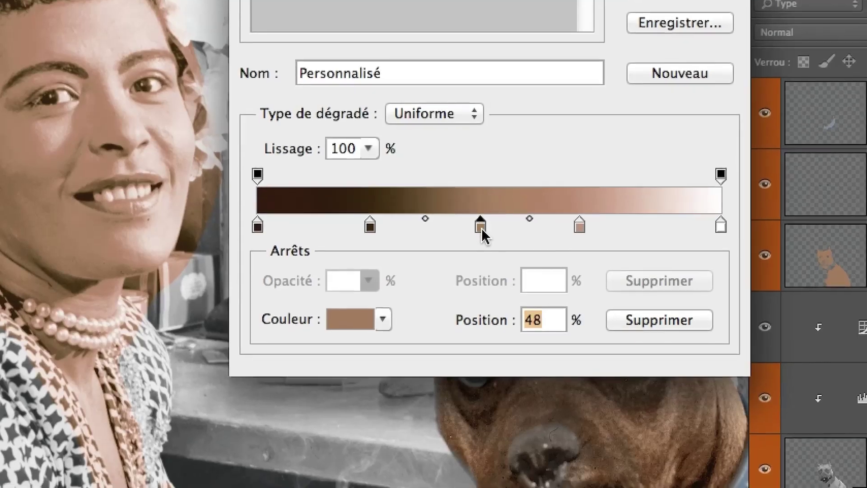
drag(482, 231, 484, 253)
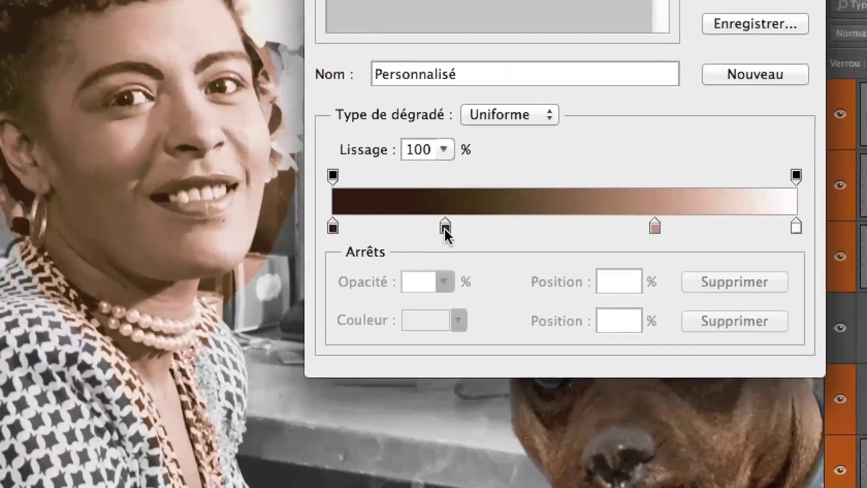
drag(354, 174, 405, 179)
drag(464, 229, 462, 232)
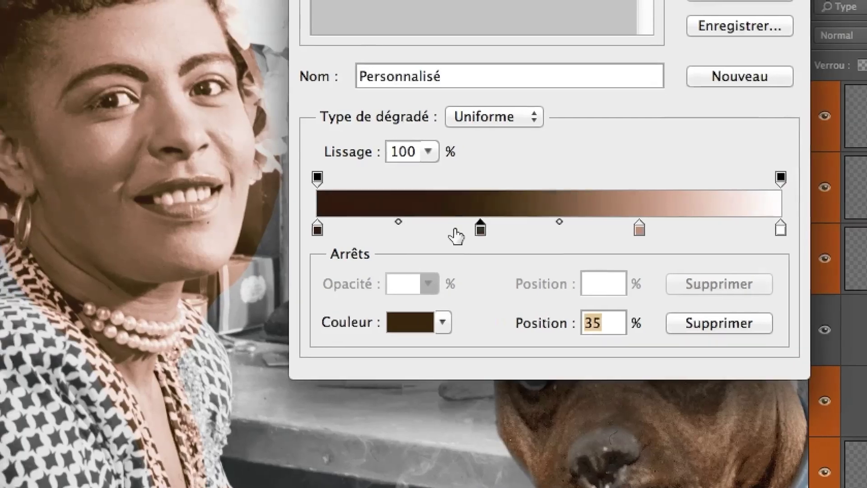
Step: Move the midpoint between the two dark stops to 89 % and the one before the beige stop to 51 %, then accept the gradient
drag(381, 221, 353, 221)
drag(424, 232, 483, 231)
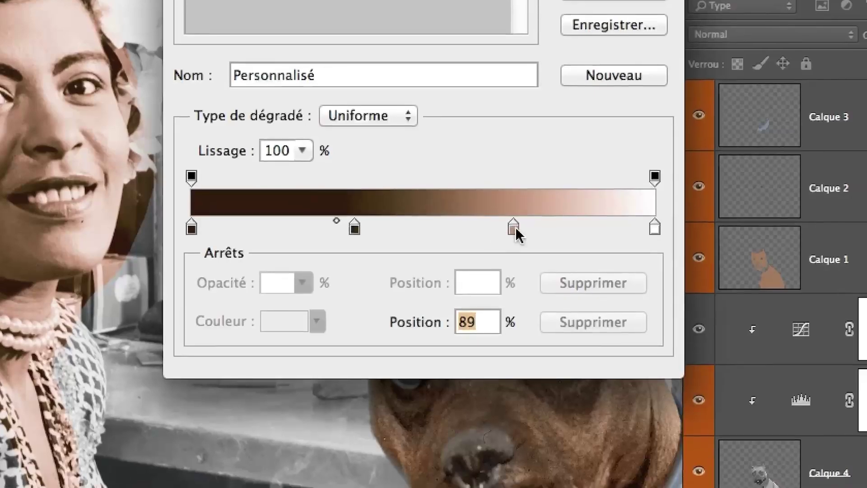
click(529, 232)
drag(450, 226, 411, 225)
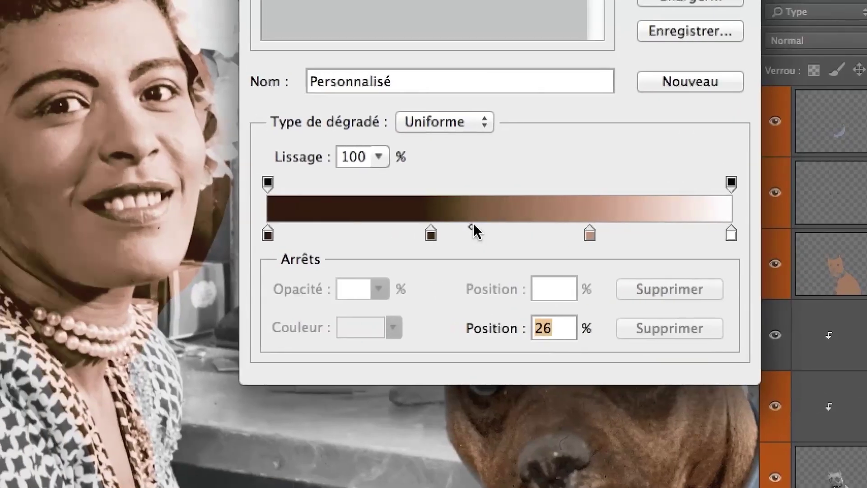
drag(474, 229, 492, 231)
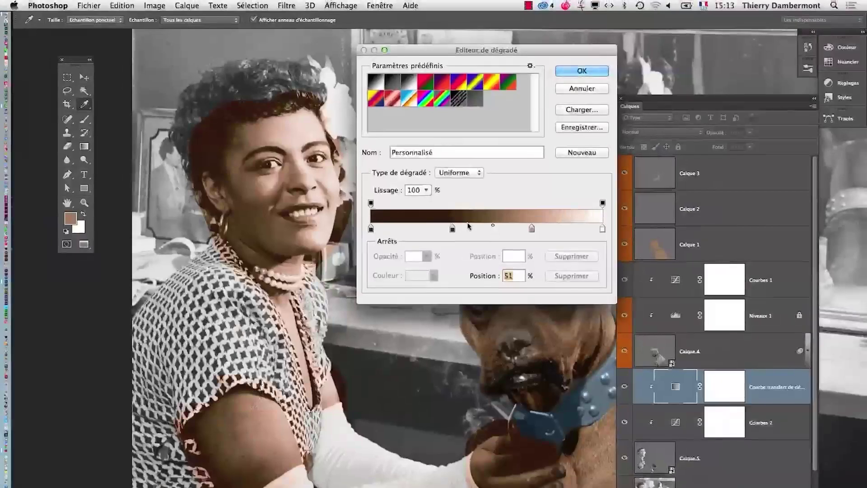
click(582, 72)
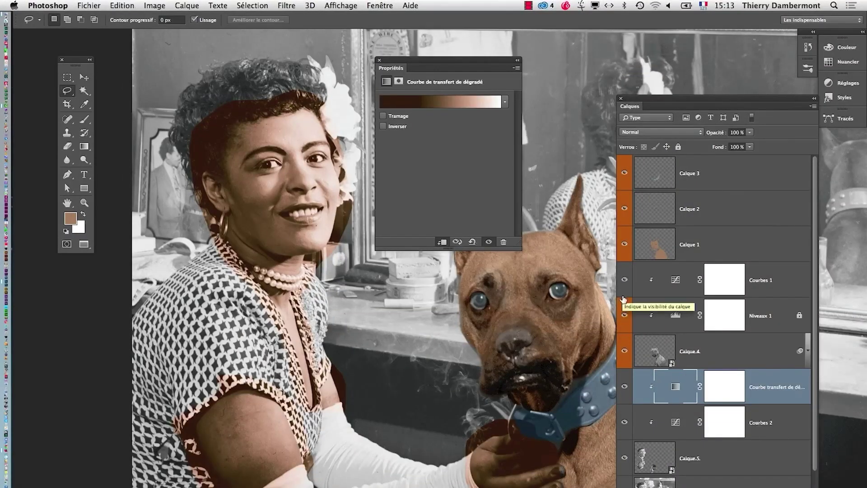
Step: Compare the woman's skin before and after the last gradient edit by undoing and restoring it
click(623, 299)
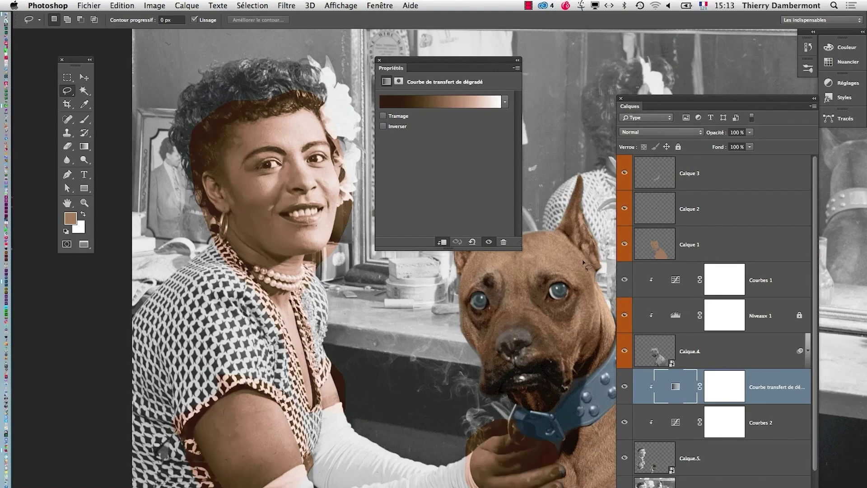
key(super+z)
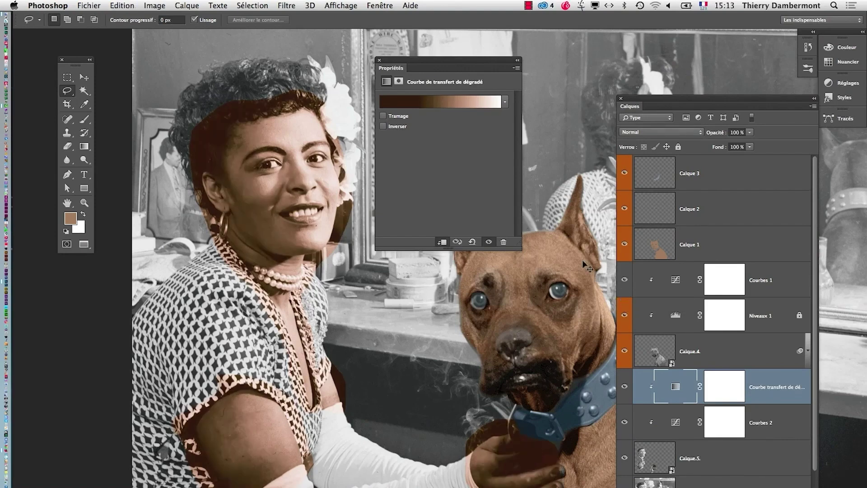
mouse_move(454, 333)
mouse_down()
mouse_move(472, 313)
mouse_move(468, 333)
mouse_up()
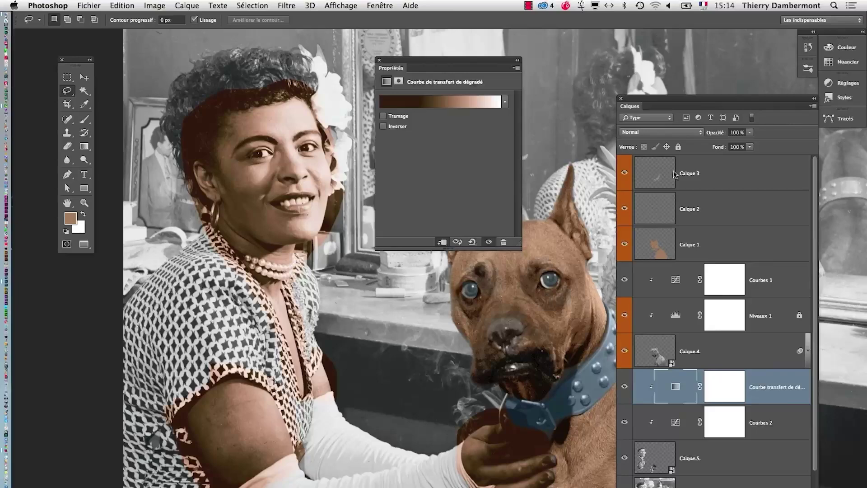
Step: Enlarge the layer list to show the full layer names and open the curve settings of Courbes 2 beside the photo
drag(650, 104, 587, 81)
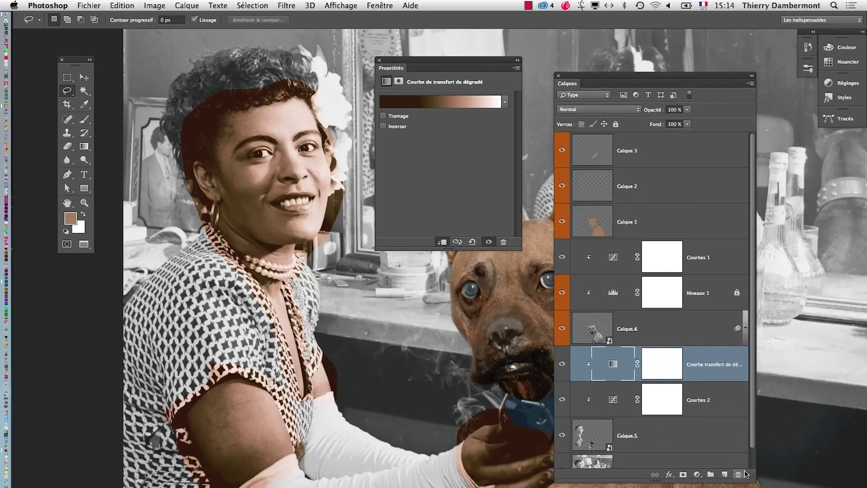
drag(754, 481, 856, 487)
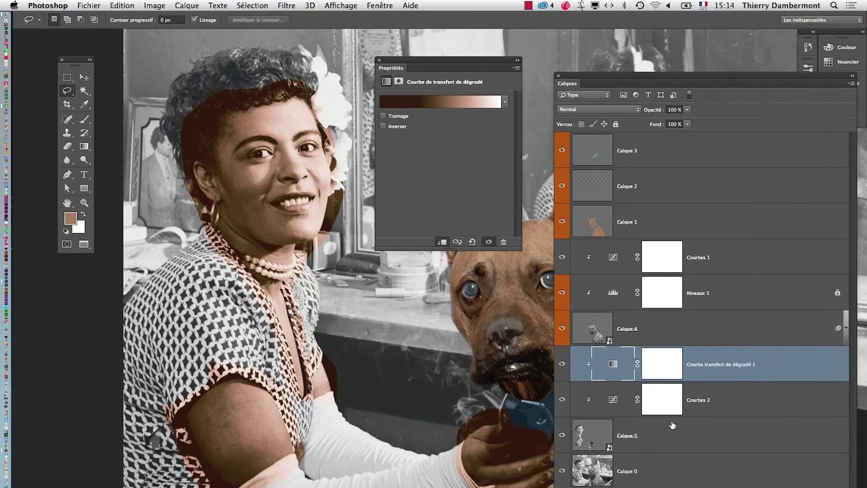
click(617, 405)
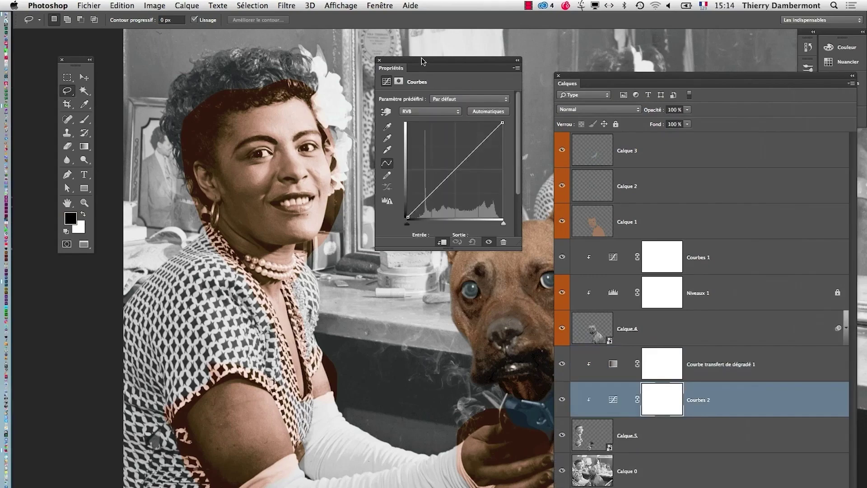
drag(421, 57, 440, 195)
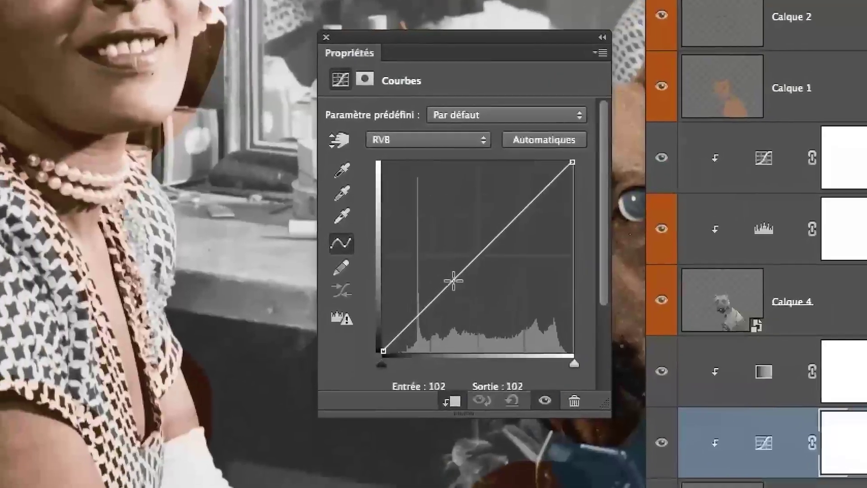
Step: Shape the RGB curve of Courbes 2 with a shadow point near the diagonal and a lowered light-tone point, then close its settings
drag(251, 168, 247, 188)
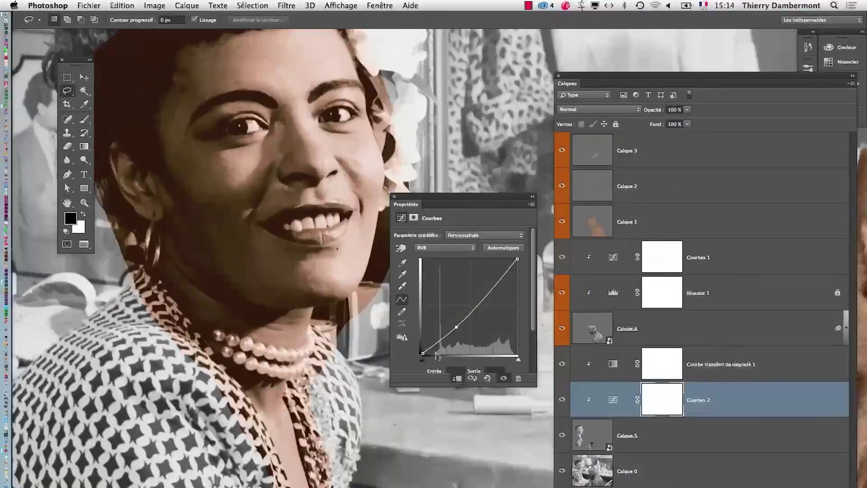
scroll(277, 181, up, 3)
drag(446, 325, 484, 294)
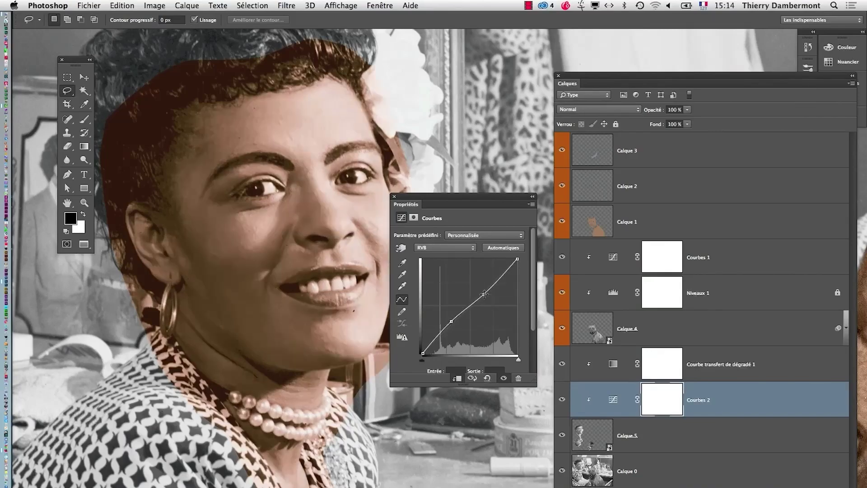
drag(451, 321, 453, 323)
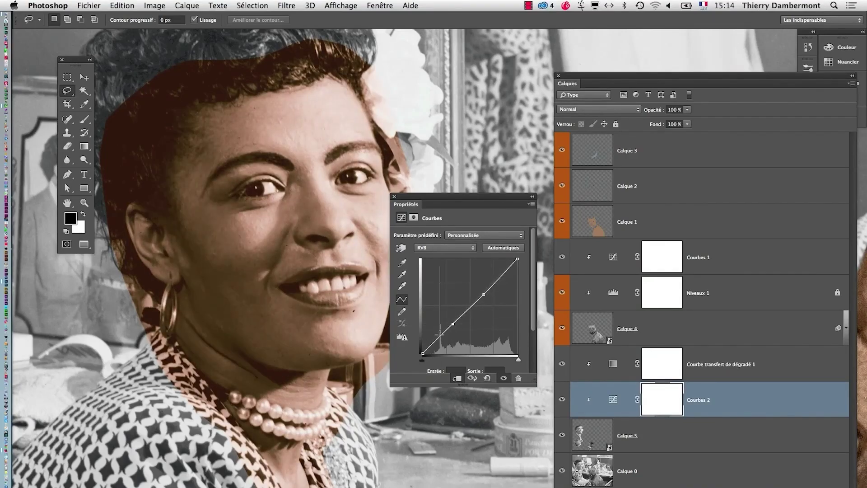
drag(481, 294, 487, 298)
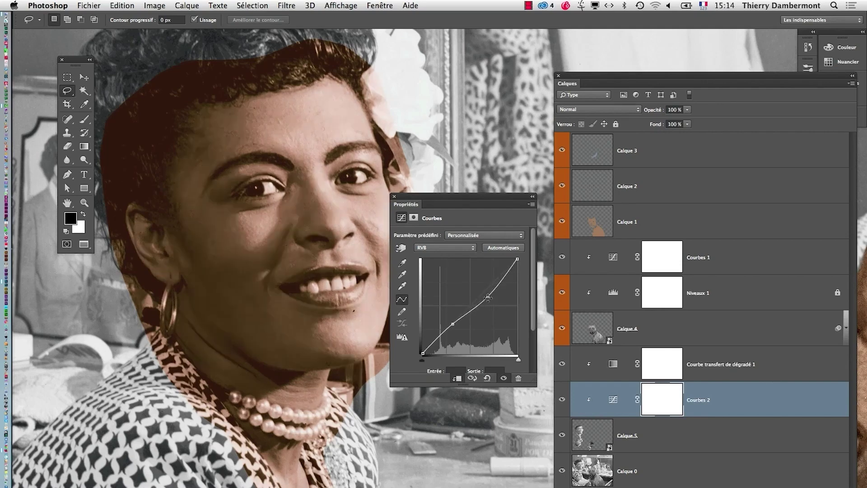
click(393, 197)
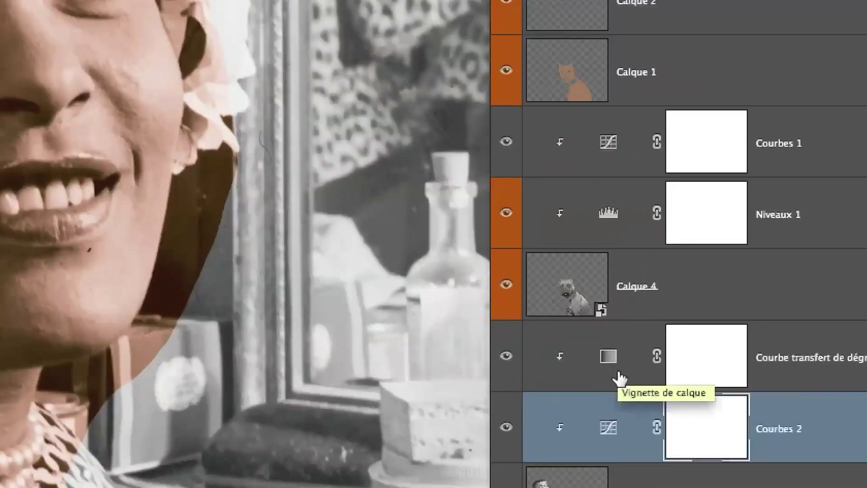
Step: Compare the woman's skin with and without the gradient map and Calque 5 by hiding and restoring each layer
click(618, 373)
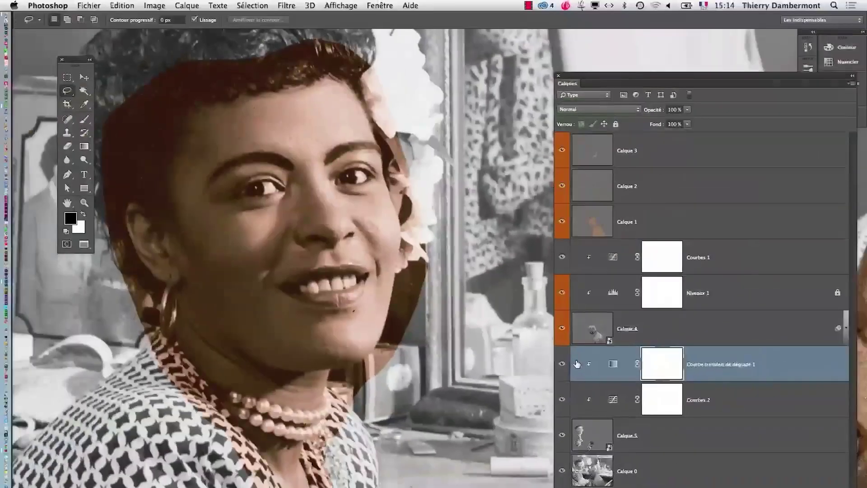
click(562, 364)
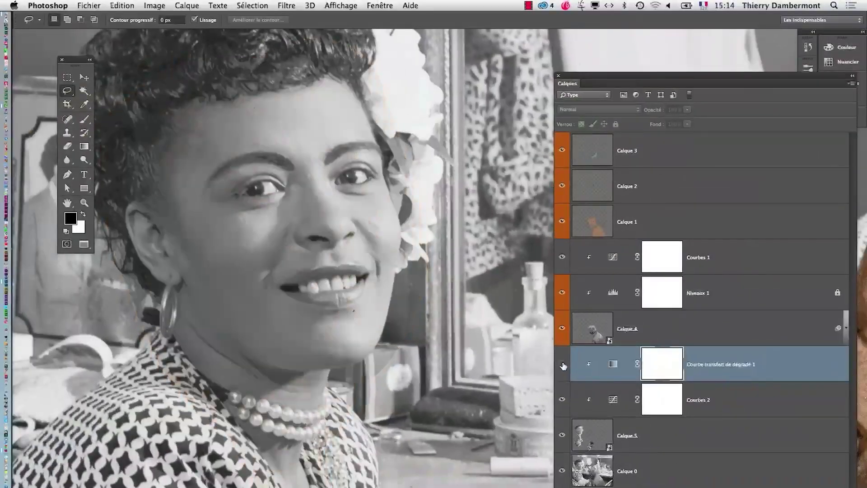
click(562, 365)
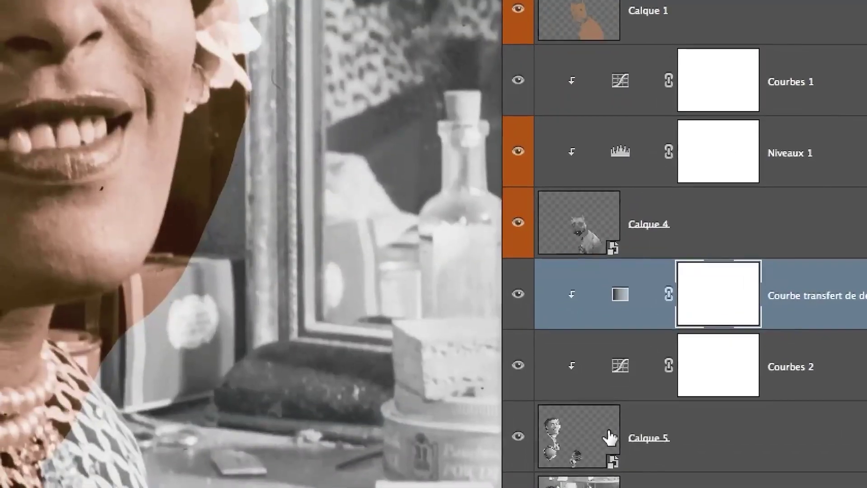
click(613, 431)
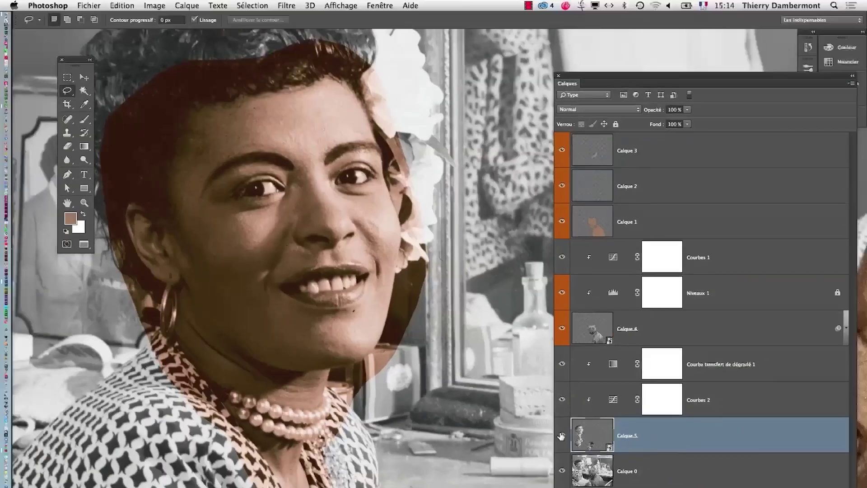
click(561, 434)
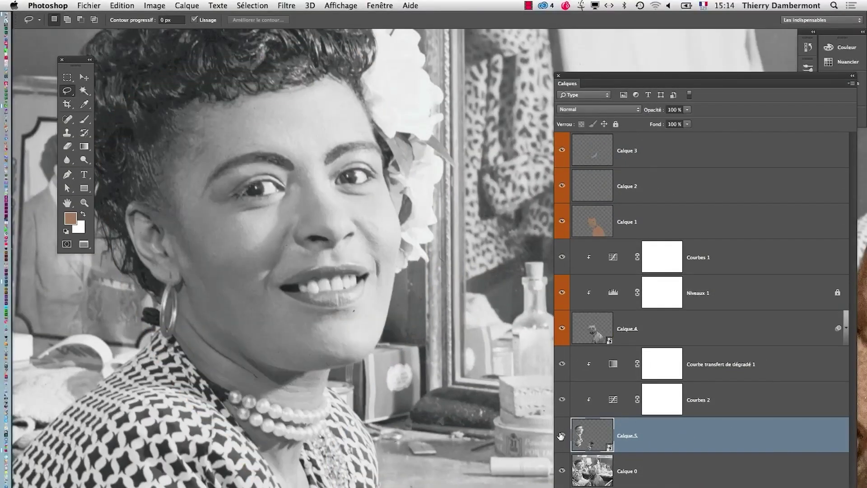
click(561, 435)
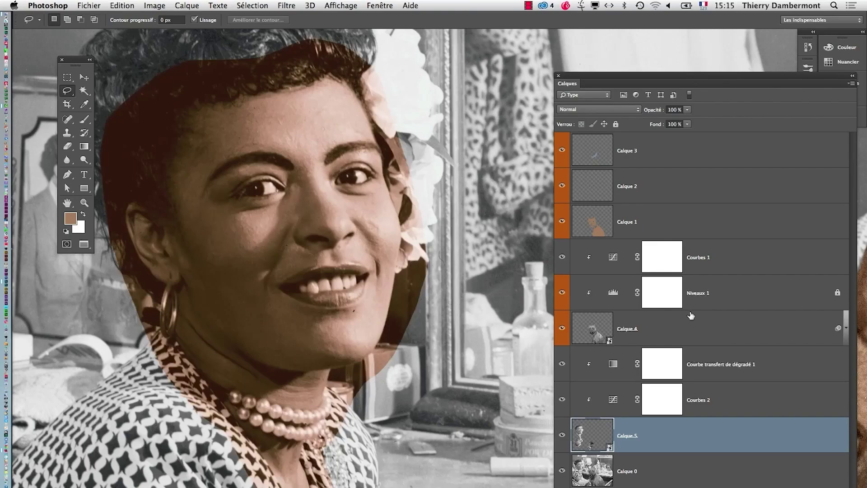
Step: Add a Hue/Saturation adjustment layer above the gradient map, keeping the default name and Normal mode
click(613, 364)
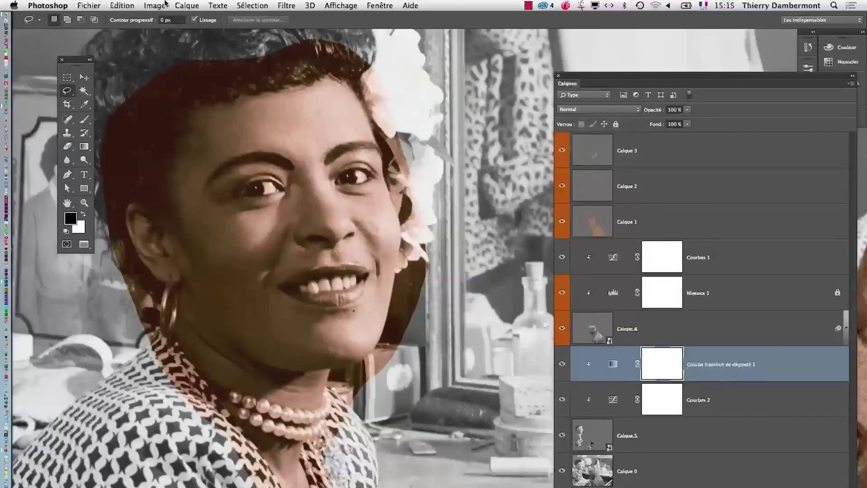
click(154, 6)
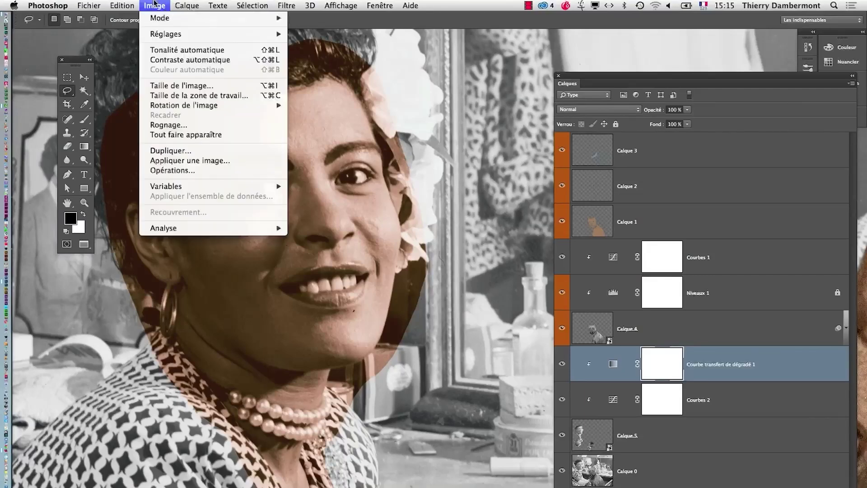
mouse_move(188, 36)
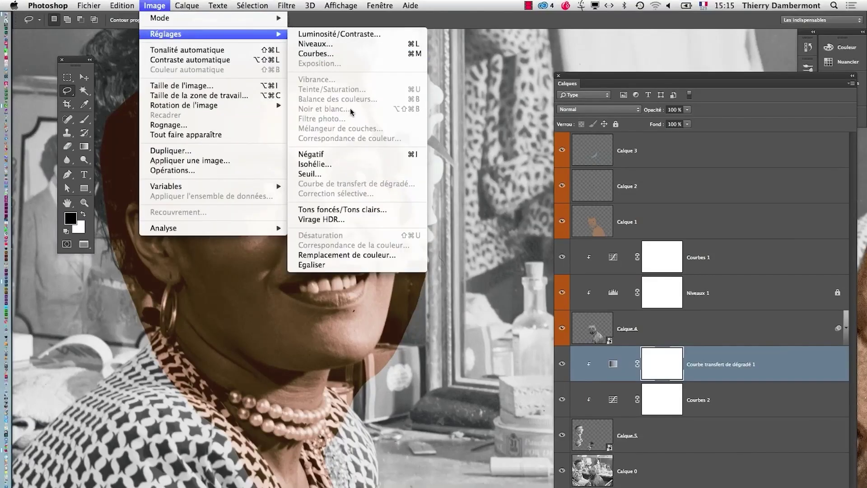
mouse_move(186, 6)
mouse_move(212, 110)
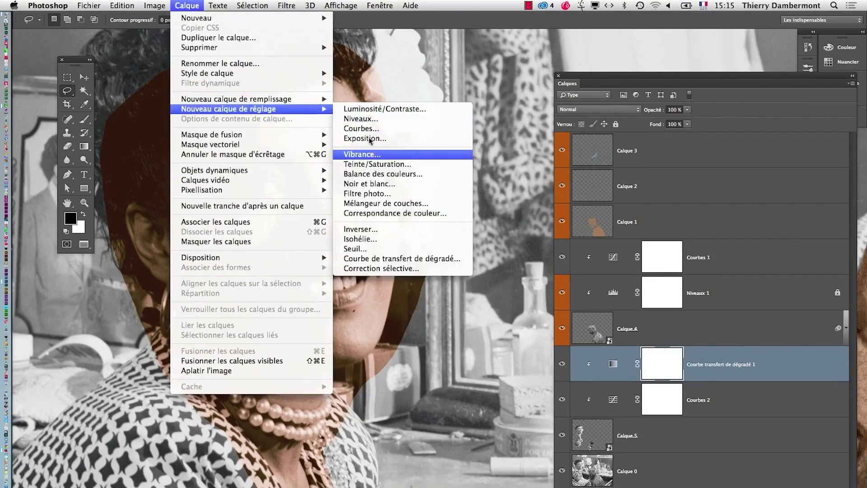
click(382, 164)
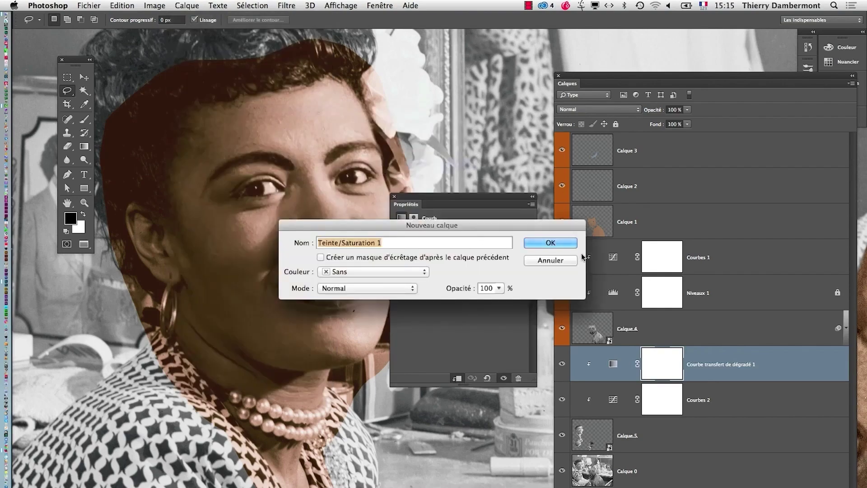
key(Return)
Step: Set Teinte/Saturation 1 to hue +1, saturation -8 and lightness -13, then close its settings
drag(459, 271, 461, 277)
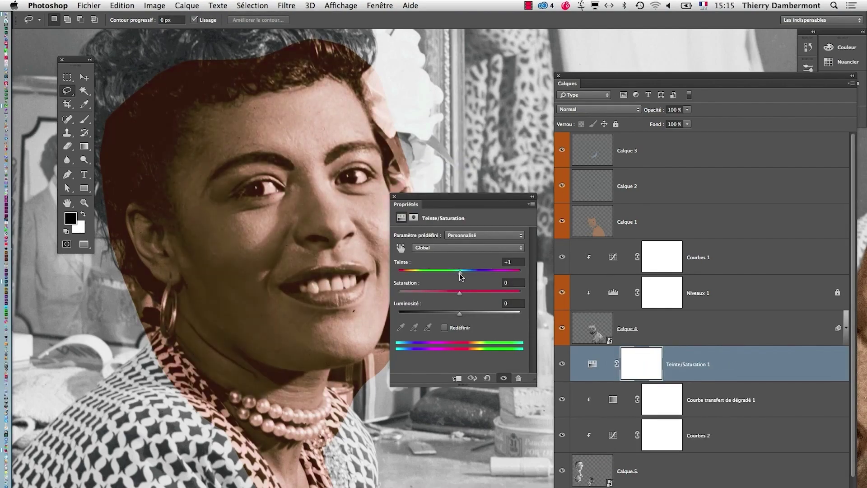
drag(440, 204, 516, 71)
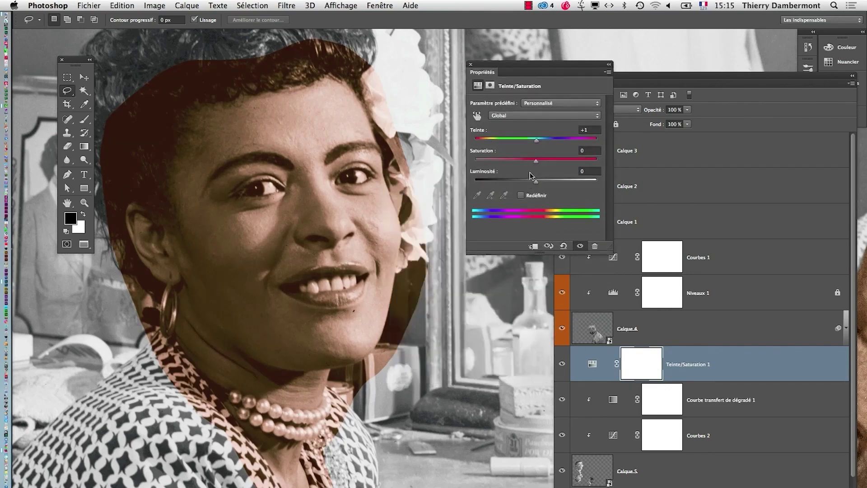
drag(533, 164, 532, 164)
drag(535, 185, 528, 185)
alt+super+click(426, 235)
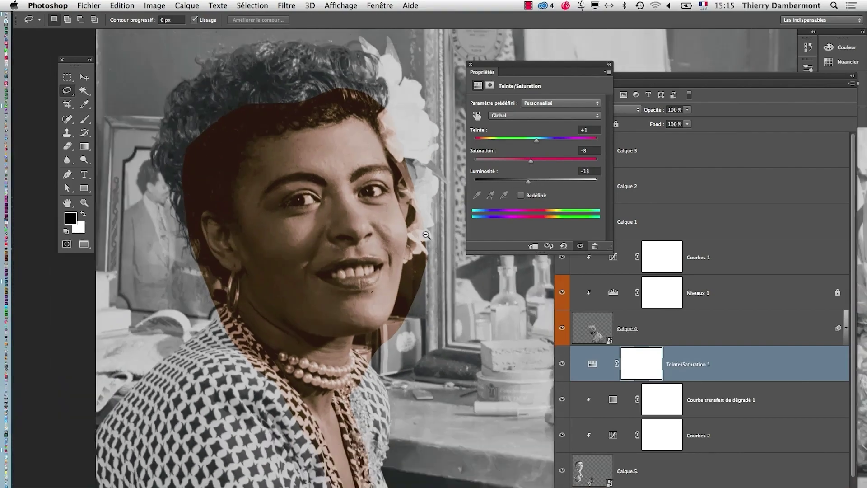
alt+super+click(420, 247)
drag(464, 279, 403, 240)
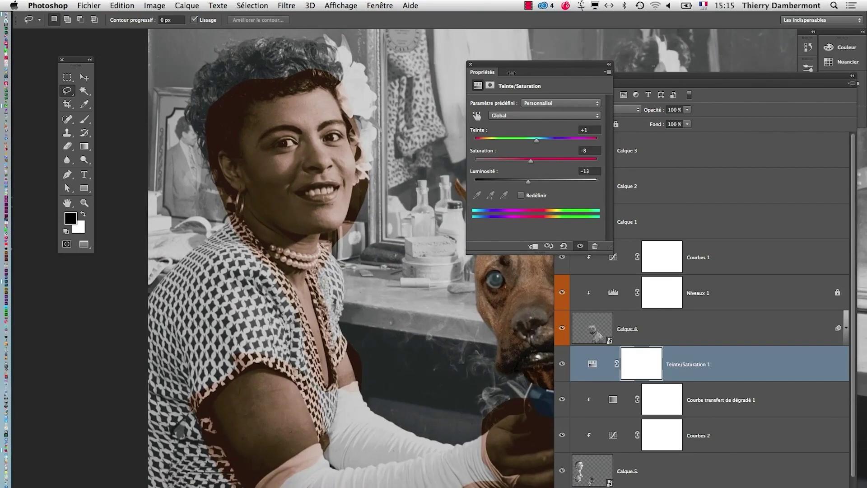
click(470, 65)
Step: Compare the portrait without the three skin adjustments by hiding them and restoring them one at a time from Courbes 2 upwards
drag(561, 368, 559, 444)
click(313, 202)
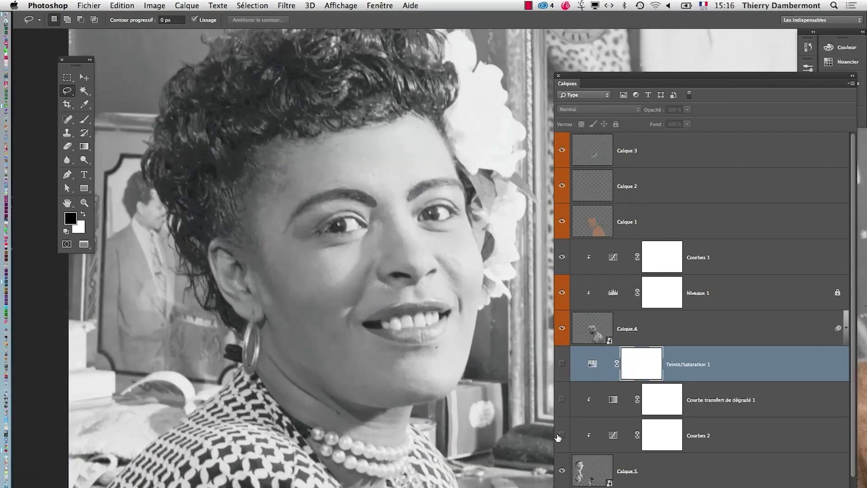
click(561, 435)
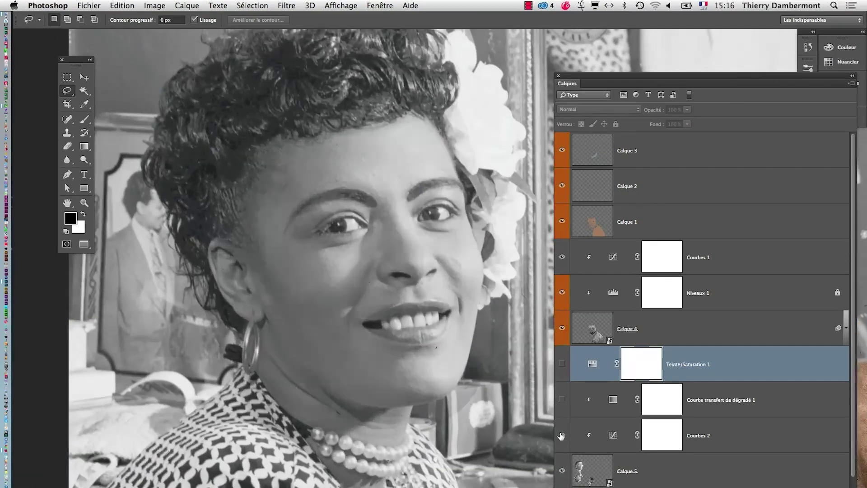
click(561, 400)
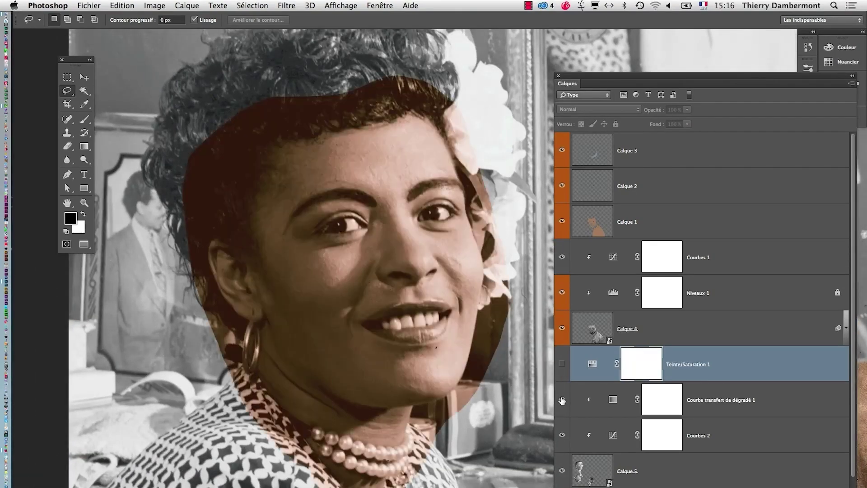
click(562, 363)
alt+super+click(445, 347)
alt+super+click(445, 347)
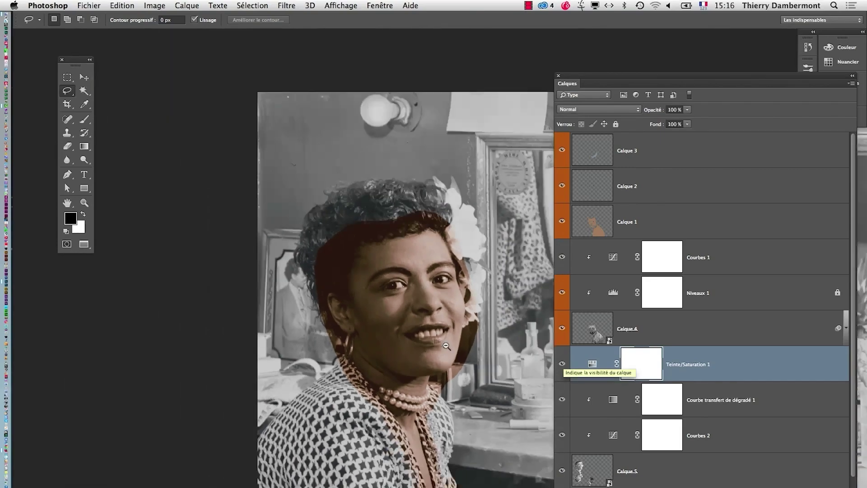
Step: Clip Teinte/Saturation 1 to Calque 5 and check the skin by hiding and restoring its three adjustments
alt+click(586, 375)
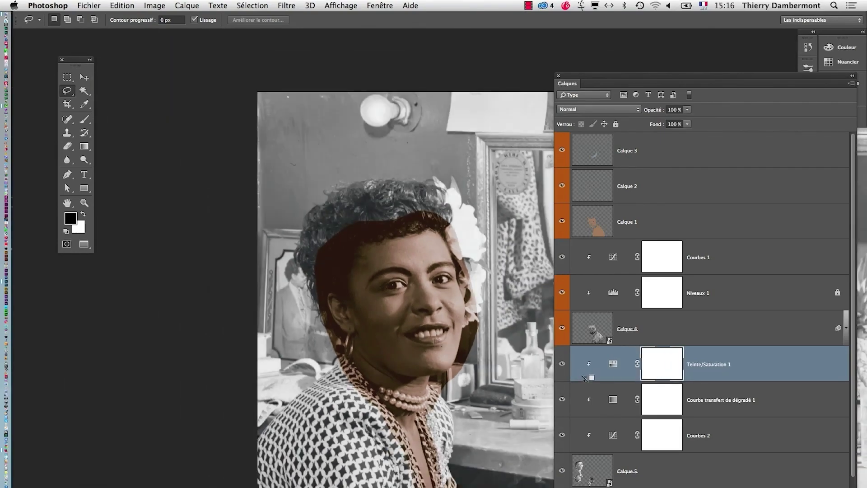
drag(561, 367, 564, 427)
click(562, 434)
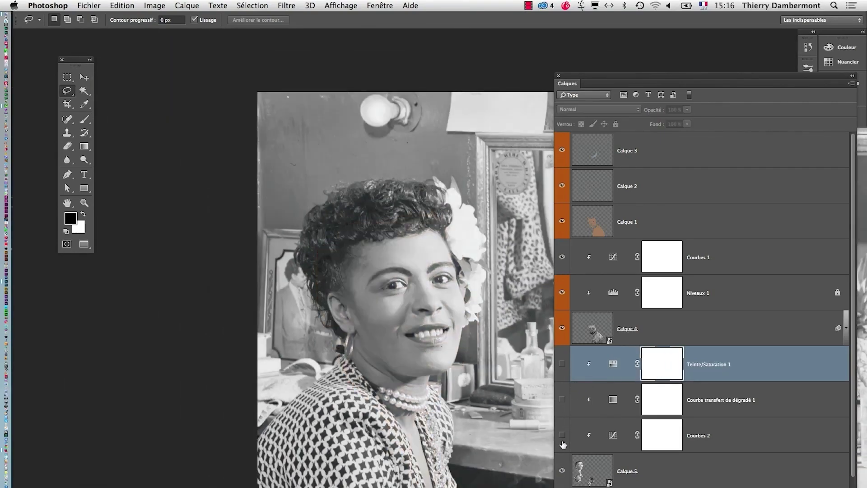
click(562, 399)
click(562, 364)
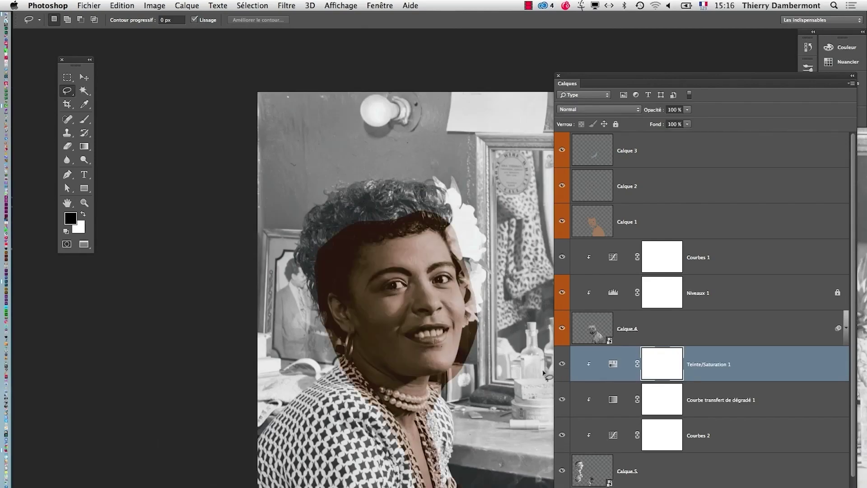
Step: Reposition and enlarge the layer list beside the woman's face so it shows every layer down to Calque 0
super+click(394, 312)
super+click(395, 316)
drag(294, 279, 289, 265)
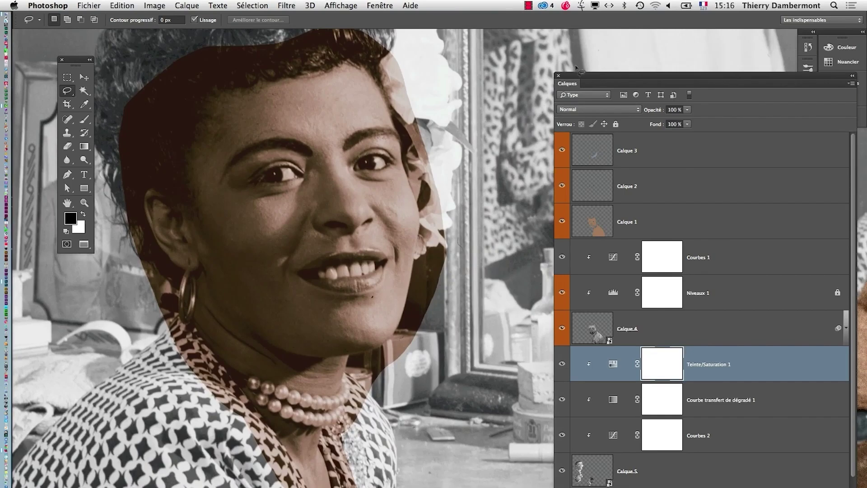
drag(579, 80, 523, 38)
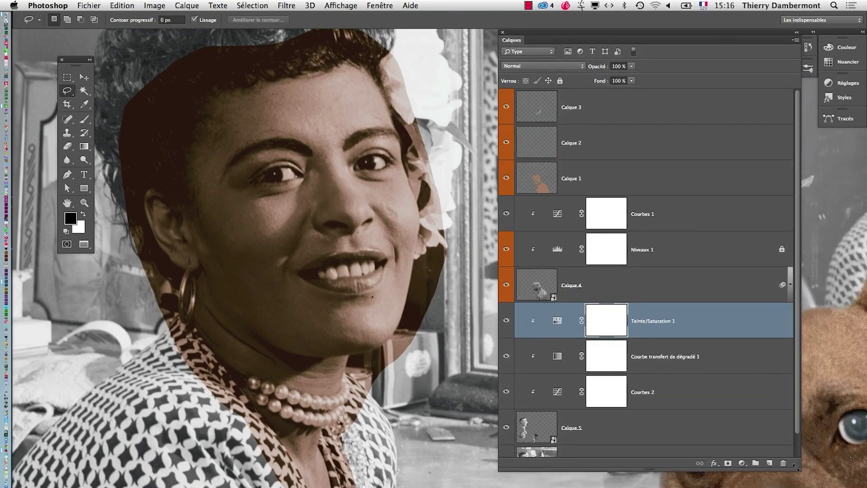
drag(797, 468, 819, 487)
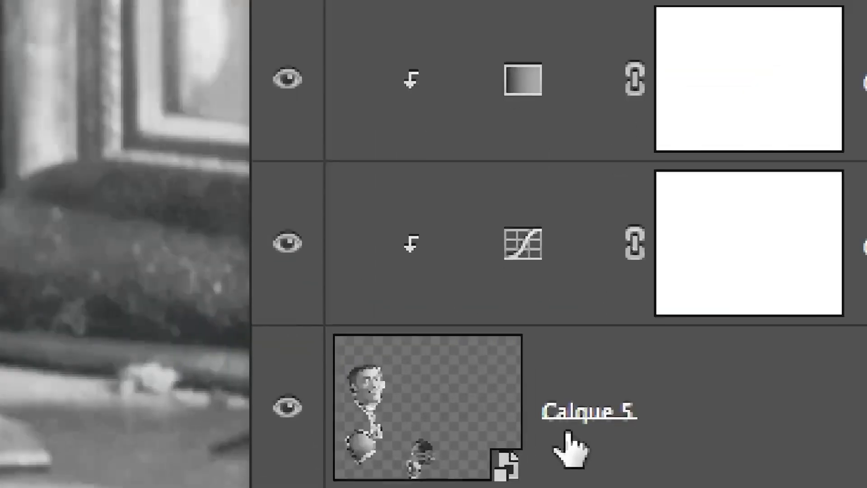
Step: Add a reveal-all layer mask to Calque 5 and reset the painting colours to their defaults
click(570, 450)
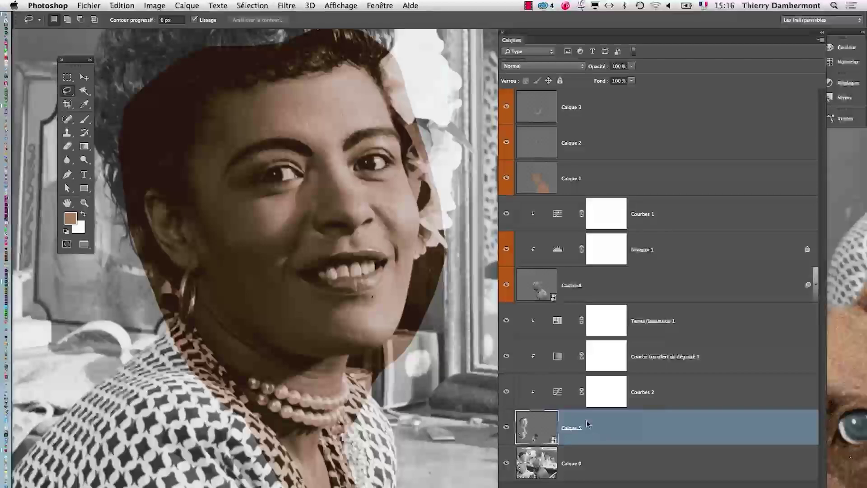
click(198, 4)
mouse_move(199, 135)
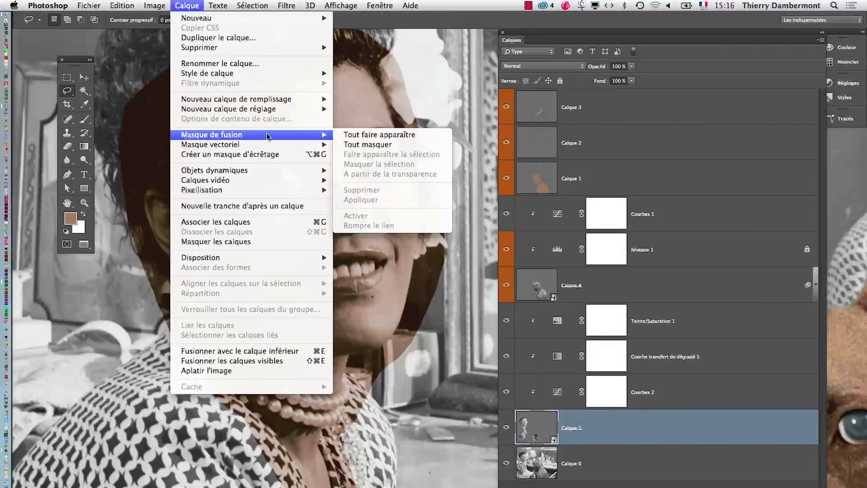
click(393, 132)
key(d)
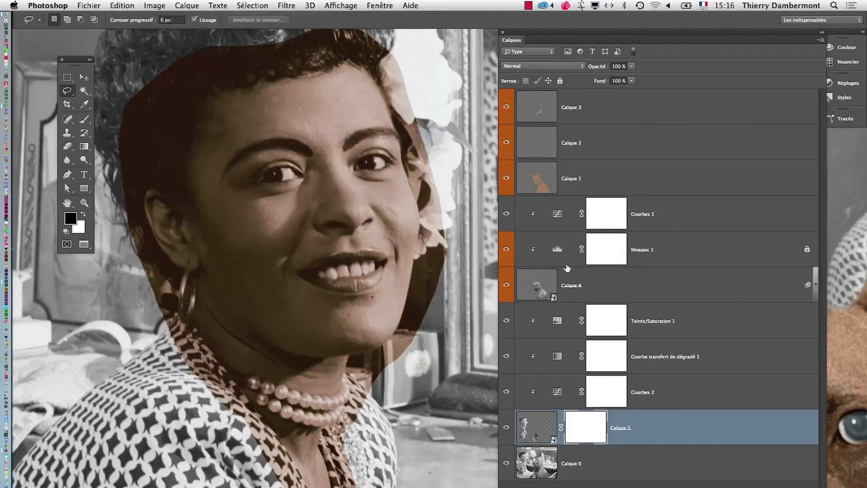
Step: Paint black on Calque 5's mask with a soft brush enlarged to 181 px, removing the skin colour from the woman's hair
click(86, 121)
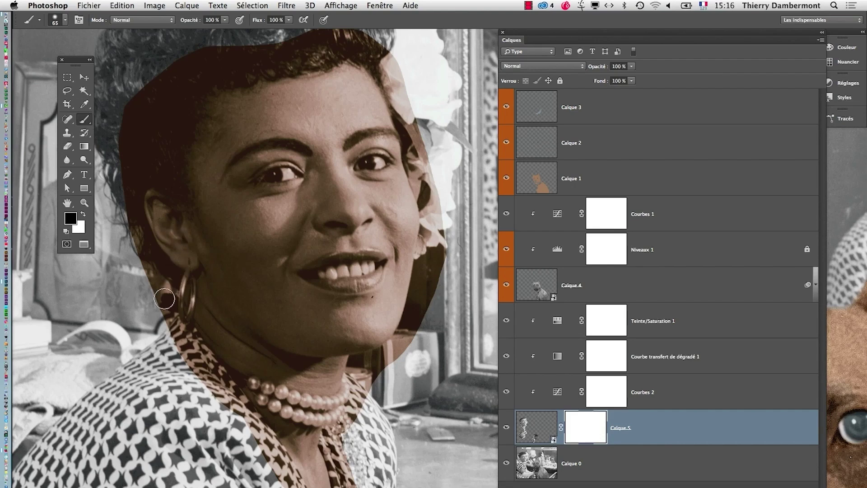
mouse_move(132, 274)
mouse_down()
mouse_move(130, 256)
mouse_move(148, 276)
mouse_up()
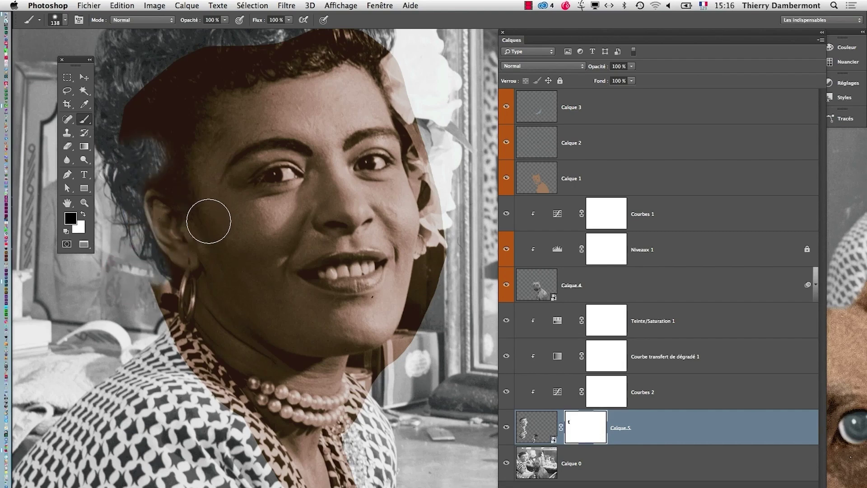
drag(288, 264, 324, 354)
drag(358, 217, 367, 217)
key(x)
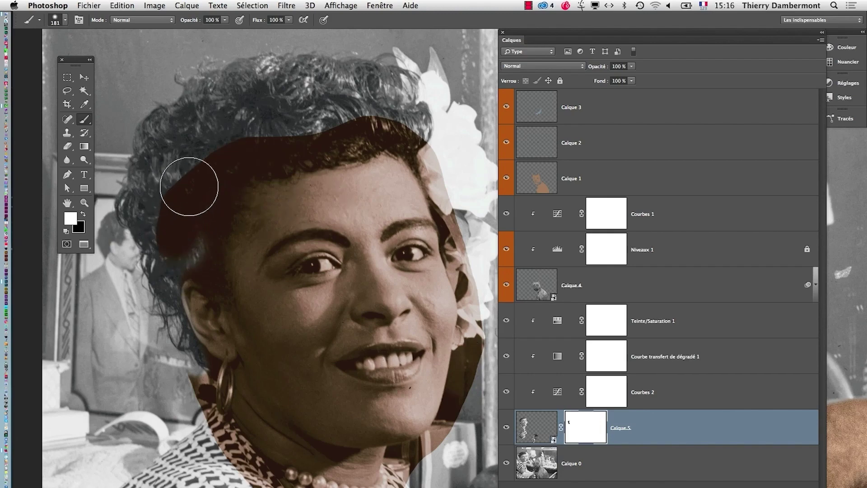
key(x)
mouse_move(183, 188)
mouse_down()
mouse_move(175, 232)
mouse_move(217, 172)
mouse_move(297, 131)
mouse_move(375, 118)
mouse_move(260, 140)
mouse_move(209, 174)
mouse_move(188, 242)
mouse_move(194, 275)
mouse_move(163, 307)
mouse_move(220, 310)
mouse_up()
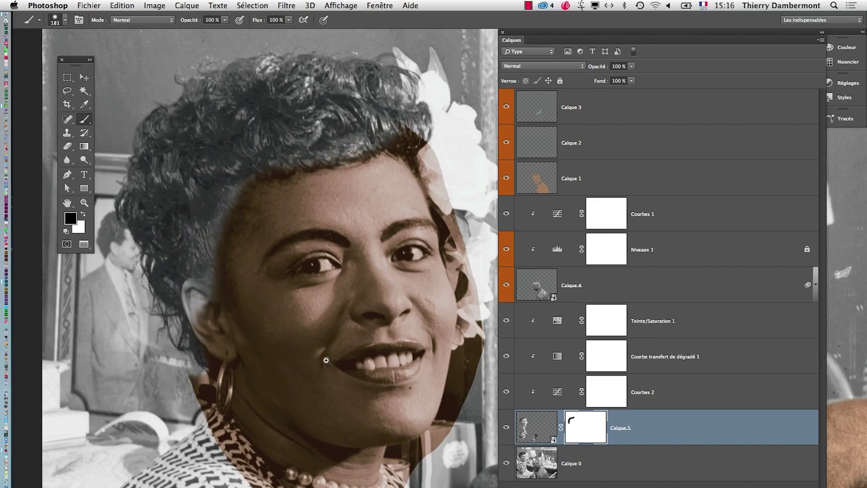
Step: Make the smart object of Calque 5 active instead of its layer mask
super+click(262, 341)
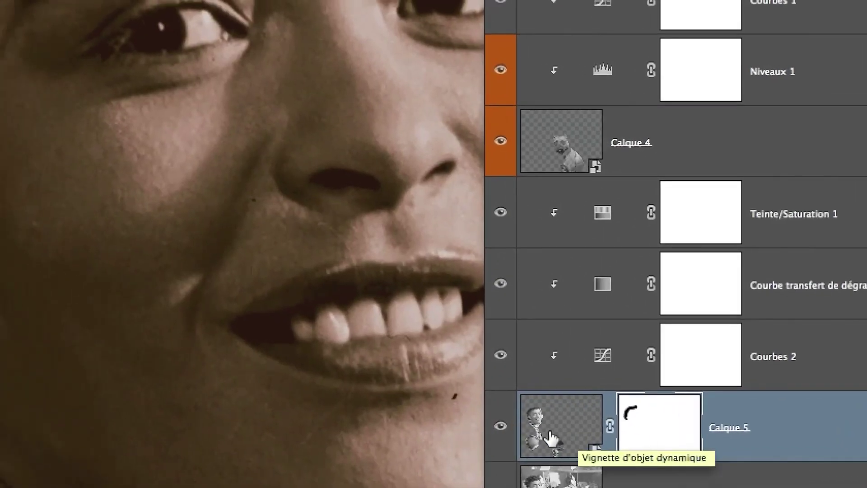
click(470, 440)
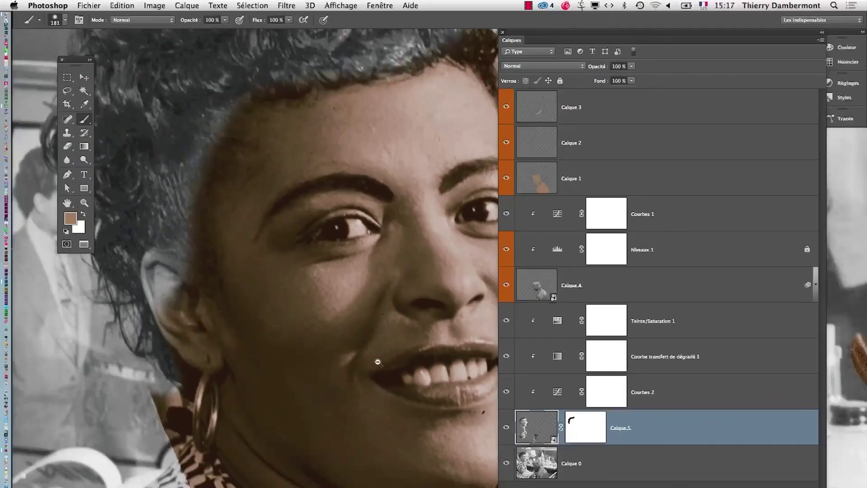
alt+super+click(337, 316)
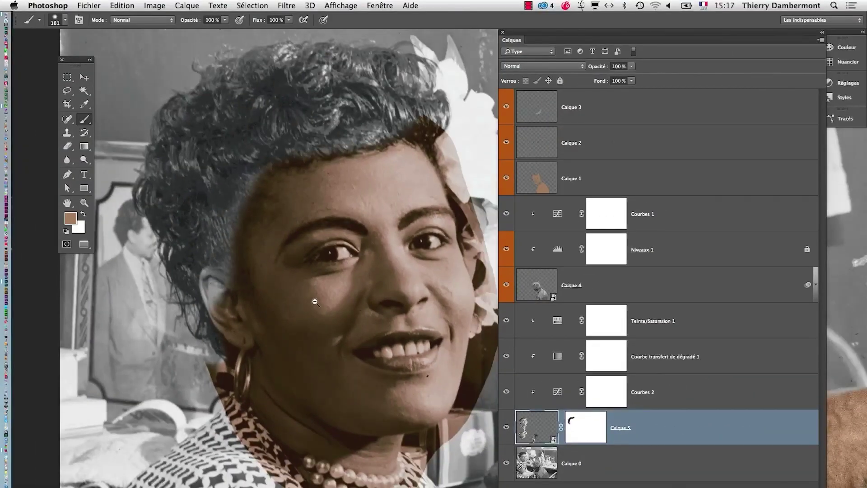
Step: Activate Calque 5's layer mask with the default black and white, set the brush opacity to 41% and undo the last change
click(225, 20)
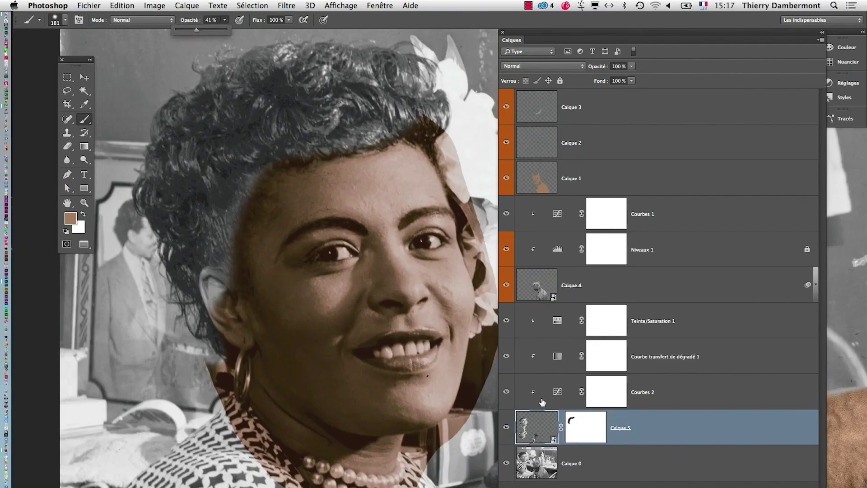
click(584, 431)
key(d)
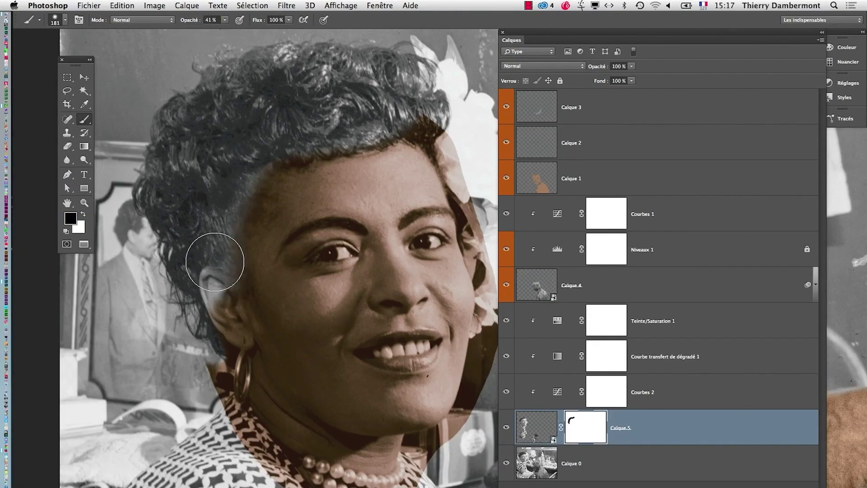
key(super+z)
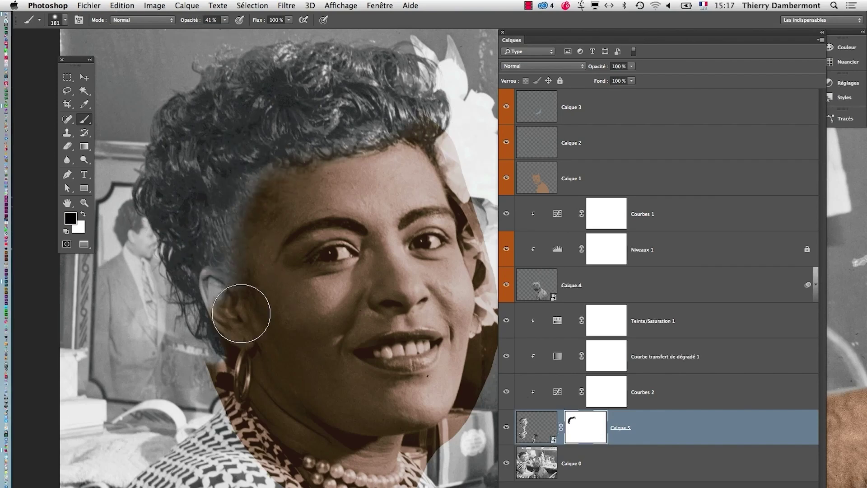
Step: At 100% brush opacity, paint white on Calque 5's mask to restore the ear's skin colour, and black to clear the area behind the earring
key(x)
drag(194, 271, 180, 271)
drag(224, 20, 258, 27)
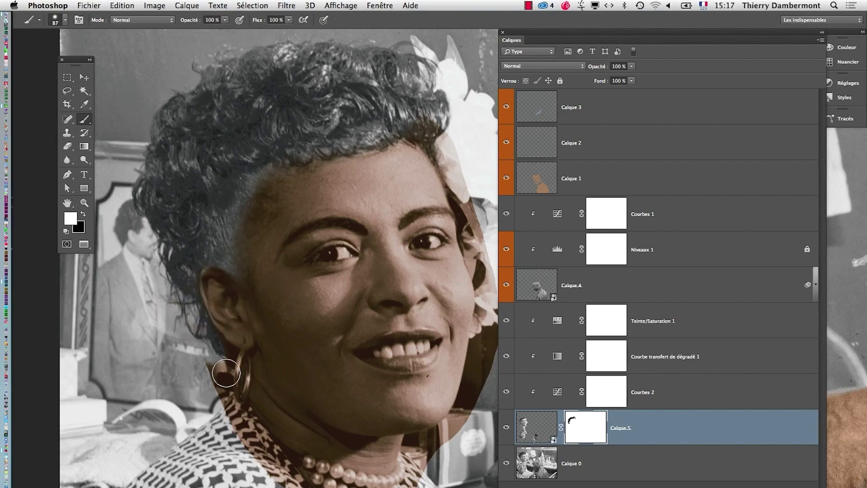
key(x)
drag(183, 368, 225, 367)
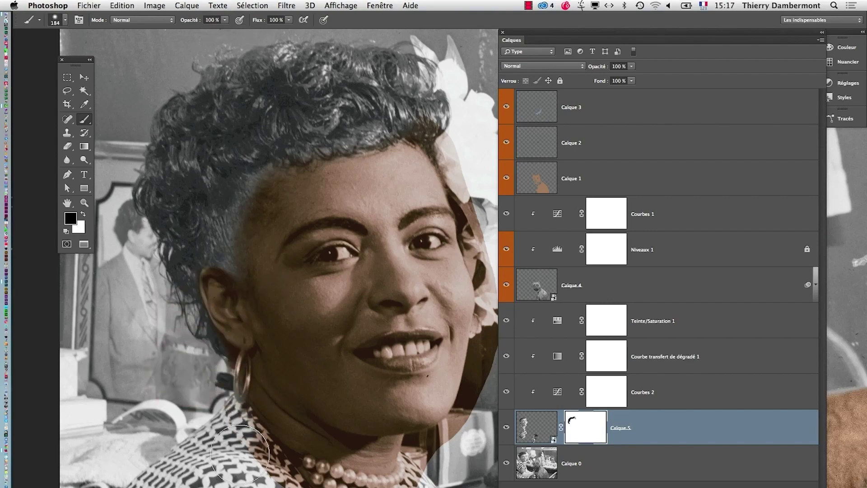
Step: Paint black on Calque 5's mask with a 50 px brush over both strands of the pearl necklace to remove the skin colour
scroll(210, 371, down, 5)
scroll(210, 371, right, 2)
scroll(234, 374, up, 3)
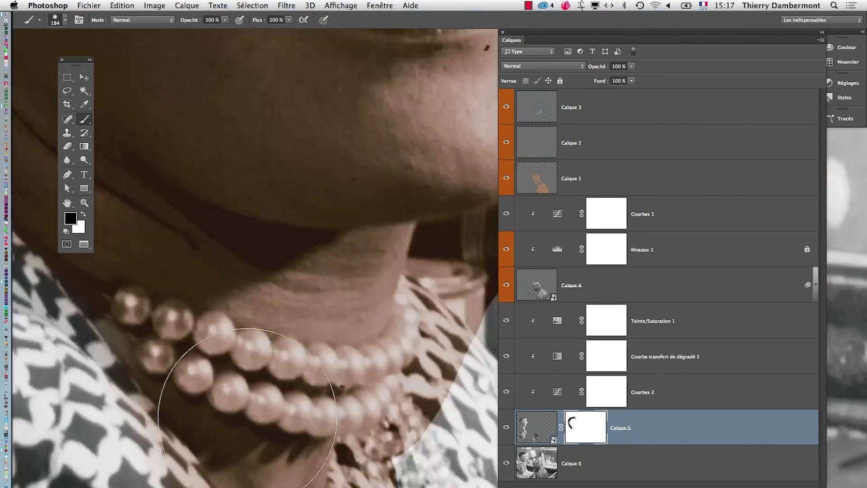
drag(232, 416, 208, 416)
mouse_move(134, 309)
mouse_down()
mouse_move(415, 306)
mouse_move(420, 270)
mouse_up()
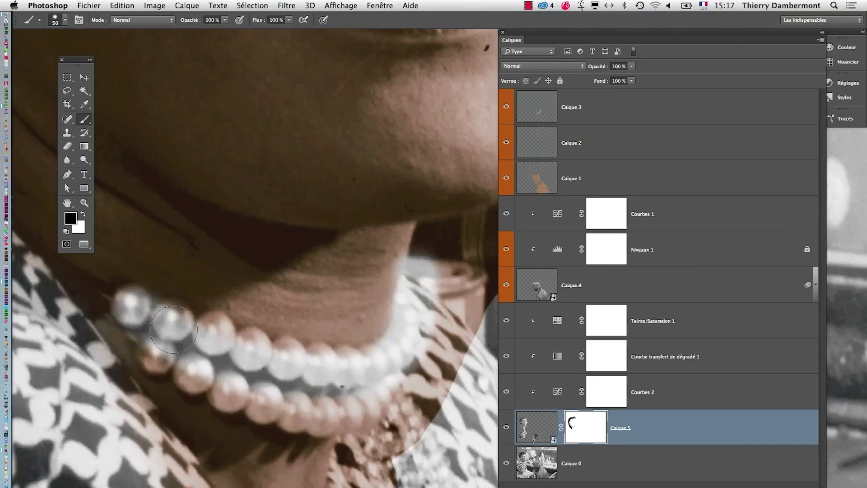
drag(163, 311, 258, 356)
drag(153, 352, 314, 409)
Step: Paint black on Calque 5's mask over the dress collar and beaded trim below the necklace
scroll(314, 410, down, 4)
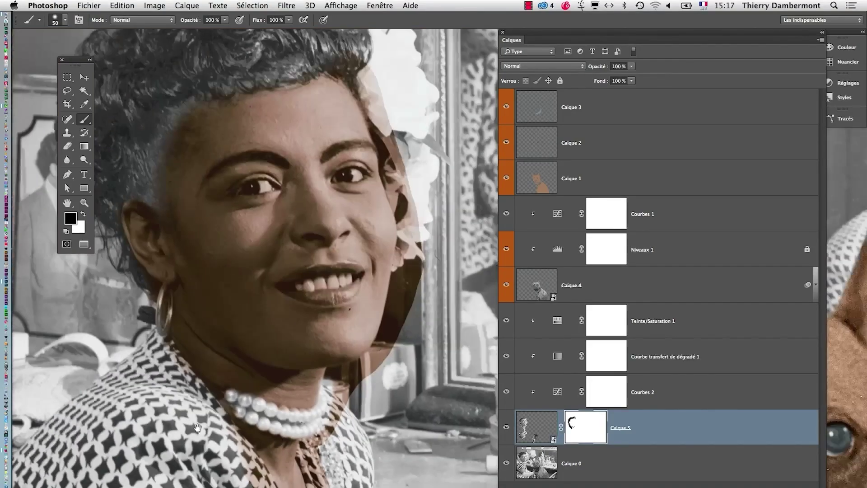
scroll(225, 271, down, 3)
scroll(147, 207, up, 2)
mouse_move(139, 208)
mouse_down()
mouse_move(194, 223)
mouse_move(271, 357)
mouse_move(289, 433)
mouse_up()
mouse_move(277, 353)
mouse_down()
mouse_move(224, 227)
mouse_move(275, 420)
mouse_move(316, 379)
mouse_move(268, 180)
mouse_move(304, 322)
mouse_up()
mouse_move(323, 394)
mouse_down()
mouse_move(339, 395)
mouse_move(303, 395)
mouse_up()
Step: Restore skin along the neckline with white on Calque 5's mask, and clear the dress and background further down with a 44 px black brush
key(x)
click(318, 358)
scroll(323, 388, up, 3)
mouse_move(296, 305)
mouse_down()
mouse_move(269, 327)
mouse_move(279, 442)
mouse_move(355, 406)
mouse_move(358, 379)
mouse_move(316, 252)
mouse_move(315, 321)
mouse_move(348, 399)
mouse_move(286, 418)
mouse_move(300, 373)
mouse_up()
key(x)
mouse_move(379, 263)
mouse_down()
mouse_move(375, 280)
mouse_move(413, 392)
mouse_move(420, 453)
mouse_up()
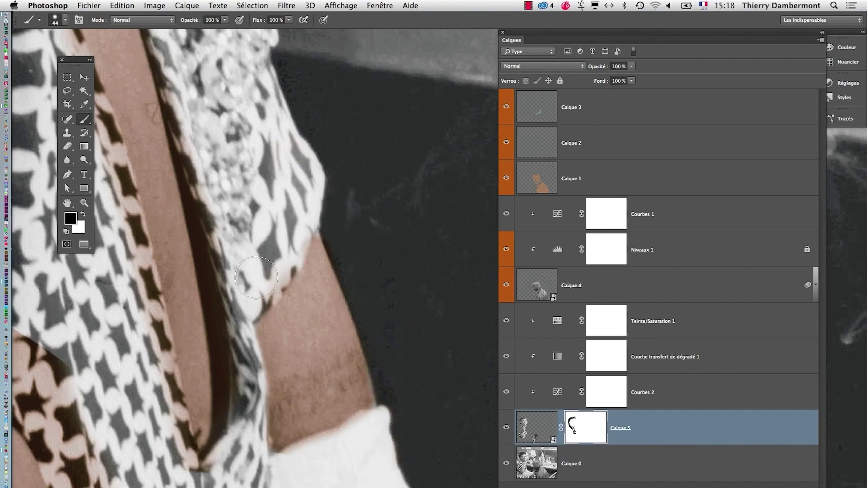
alt+click(256, 301)
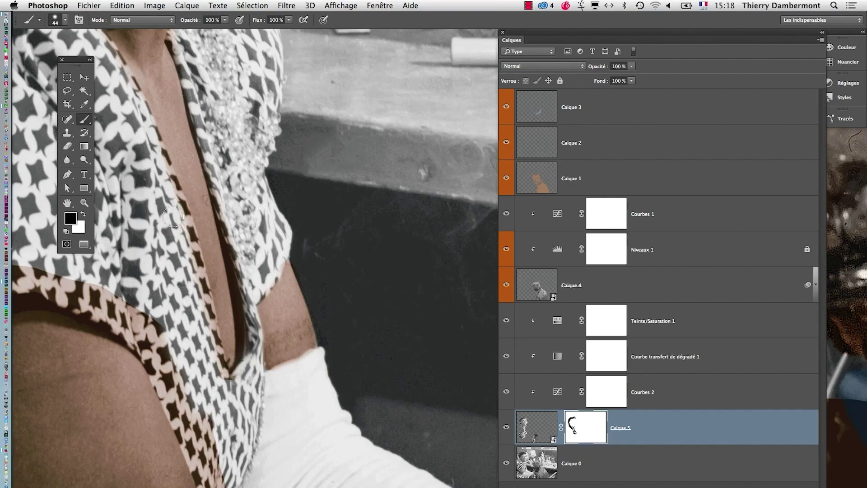
Step: Soften the transition between skin and hair at the temple by painting white on Calque 5's mask with a 130 px brush at 18% opacity
scroll(188, 270, up, 15)
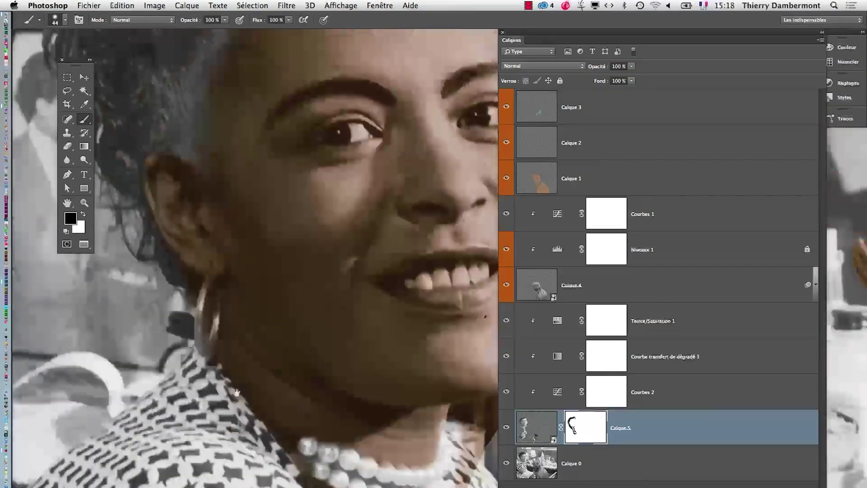
key(super+plus)
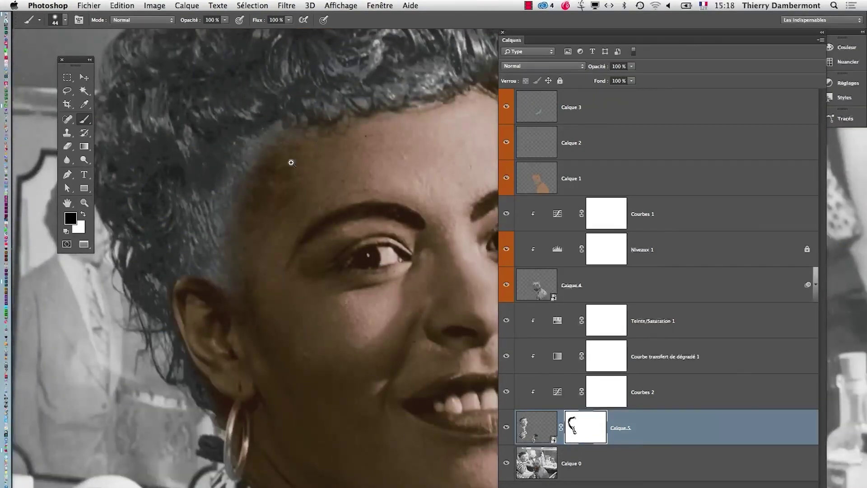
super+click(291, 162)
super+click(235, 129)
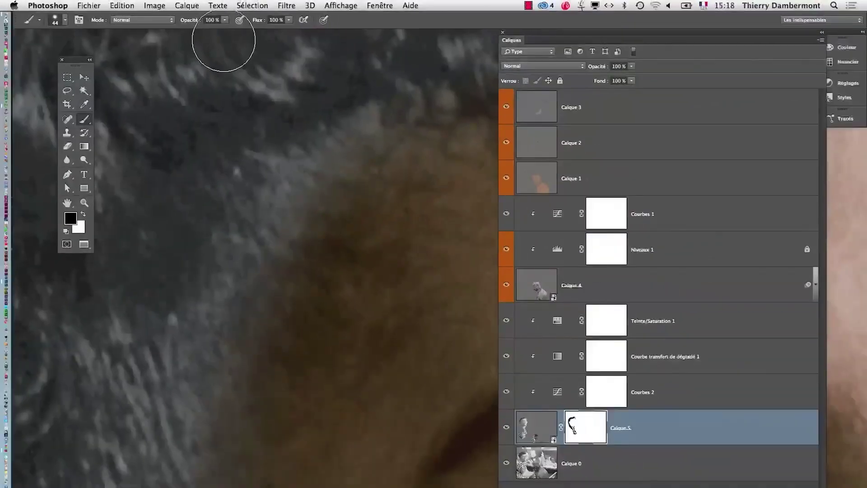
alt+super+click(260, 277)
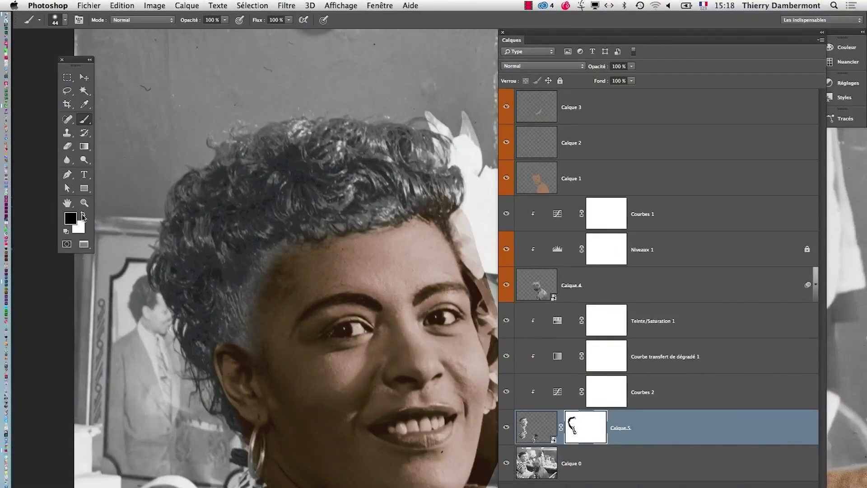
click(83, 214)
drag(378, 296, 387, 296)
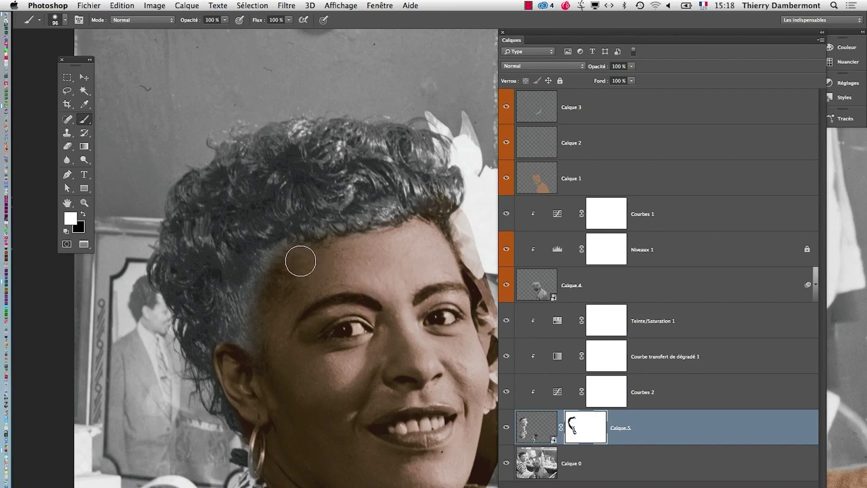
click(225, 20)
drag(329, 286, 338, 286)
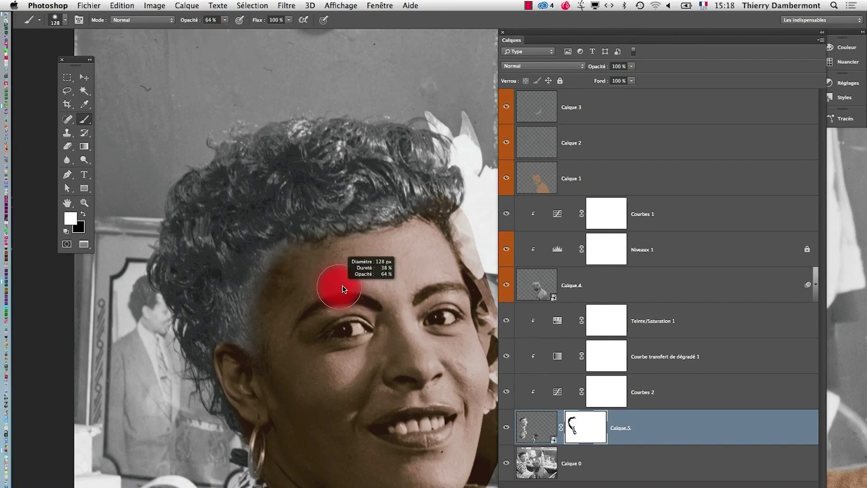
mouse_move(271, 262)
mouse_down()
mouse_move(248, 330)
mouse_move(248, 359)
mouse_up()
key(super+z)
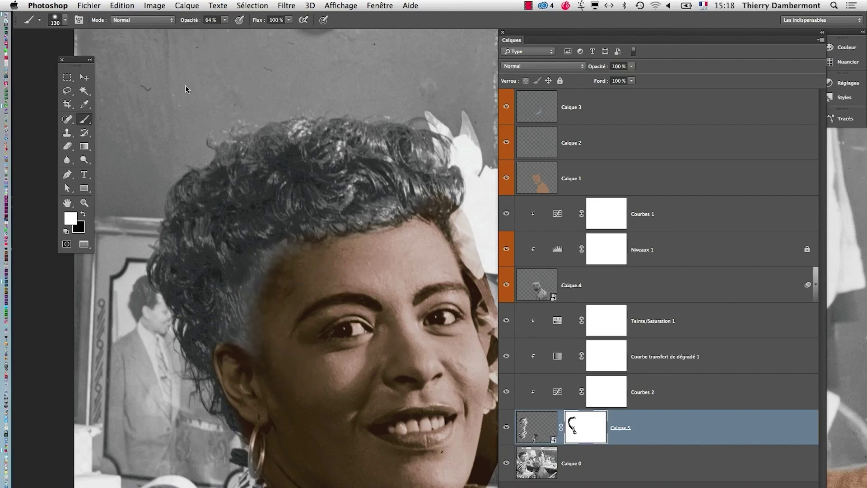
click(225, 20)
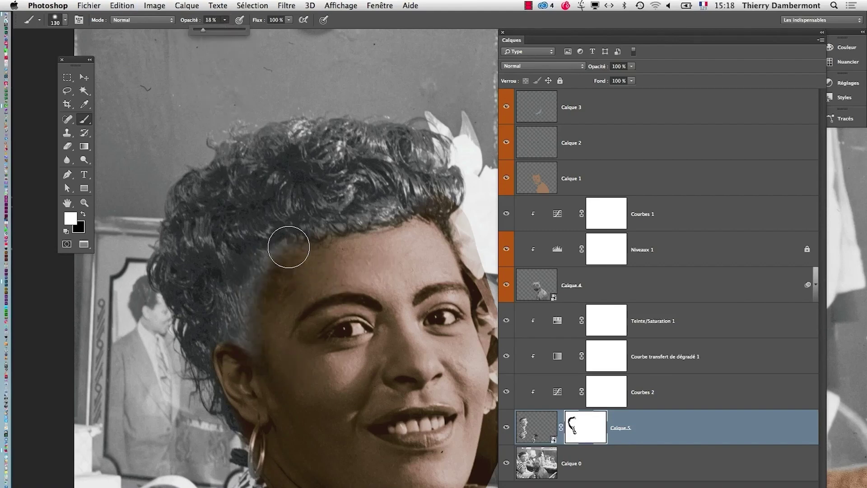
mouse_move(288, 247)
mouse_down()
mouse_move(271, 256)
mouse_move(261, 301)
mouse_move(276, 255)
mouse_move(244, 314)
mouse_move(248, 329)
mouse_move(239, 299)
mouse_move(250, 346)
mouse_up()
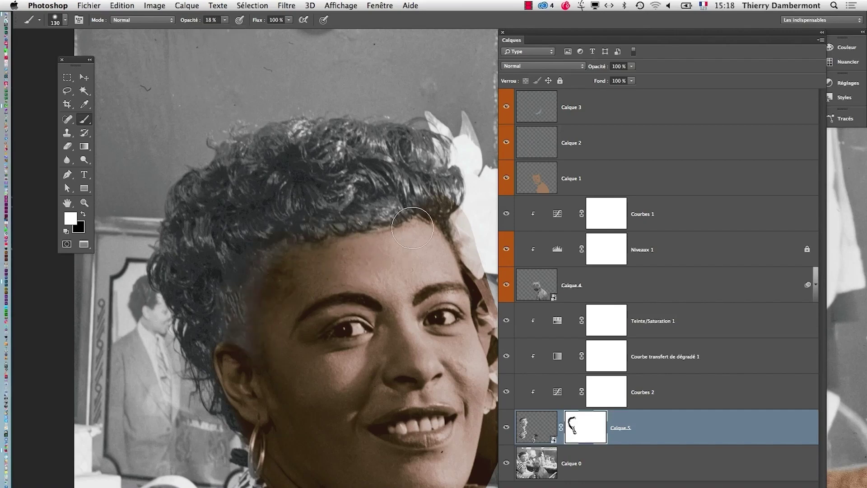
Step: Paint black on Calque 5's mask with a 57 px brush at 100% opacity, removing the skin colour from the flowers and background beside the cheek
scroll(432, 235, right, 5)
scroll(432, 234, down, 2)
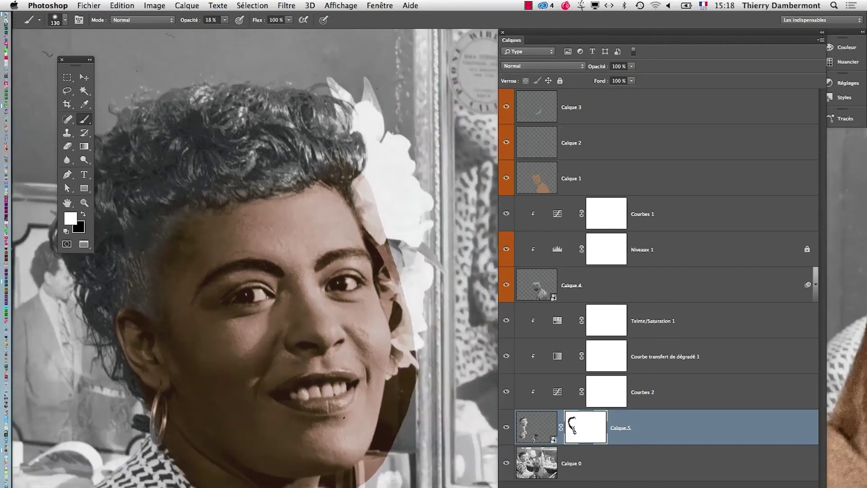
click(221, 19)
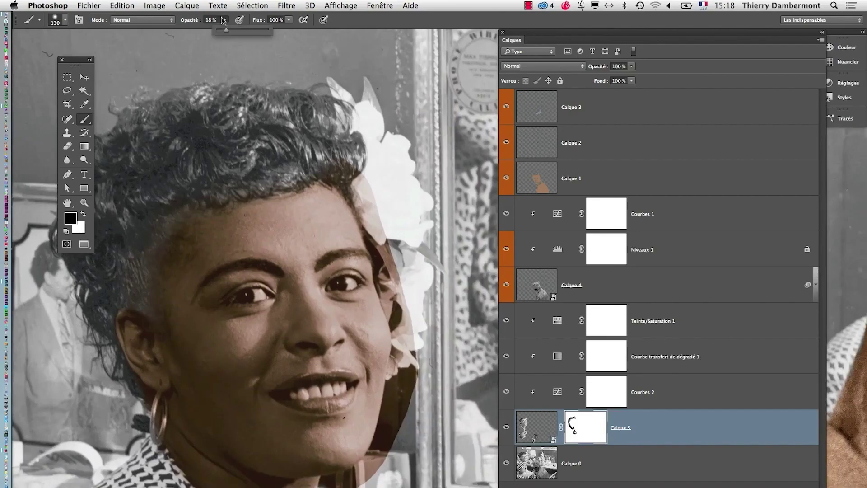
drag(378, 205, 399, 257)
scroll(396, 256, up, 3)
scroll(397, 254, up, 2)
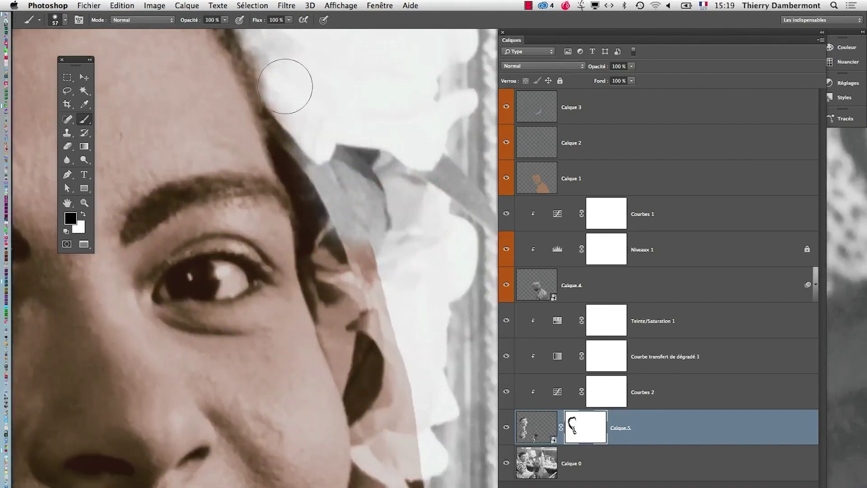
drag(316, 252, 348, 316)
scroll(348, 316, down, 2)
scroll(358, 144, up, 1)
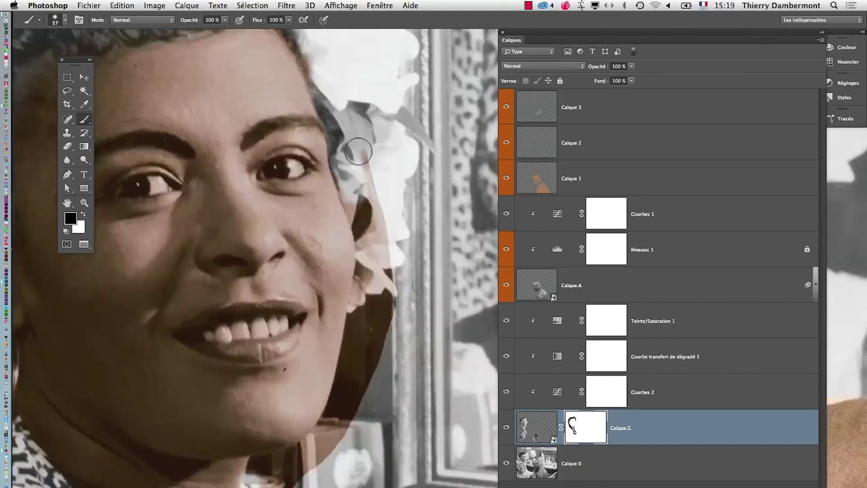
mouse_move(358, 145)
mouse_down()
mouse_move(388, 259)
mouse_move(348, 173)
mouse_move(367, 245)
mouse_move(369, 336)
mouse_move(369, 240)
mouse_move(353, 355)
mouse_move(377, 318)
mouse_move(359, 406)
mouse_up()
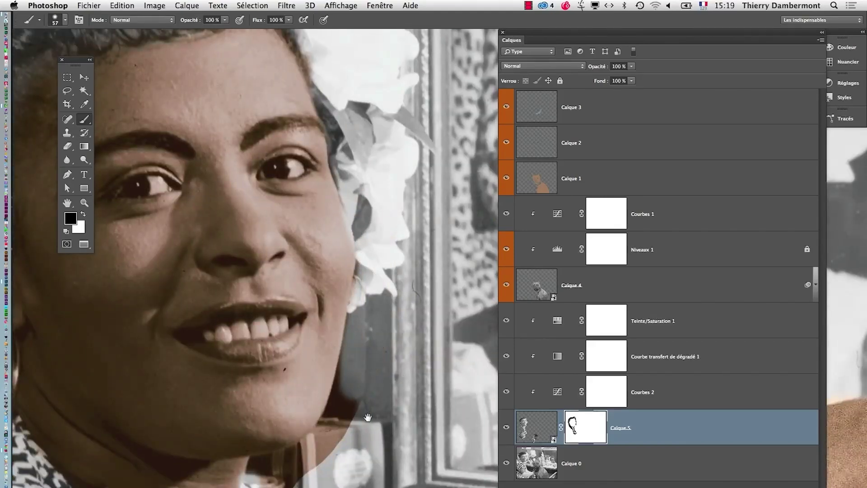
Step: Paint black on Calque 5's mask to clear the remaining skin colour from the background beside the jaw and neck
scroll(376, 215, down, 3)
drag(376, 215, 346, 281)
mouse_move(357, 223)
mouse_down()
mouse_move(264, 336)
mouse_move(275, 388)
mouse_up()
scroll(322, 371, down, 2)
alt+click(330, 361)
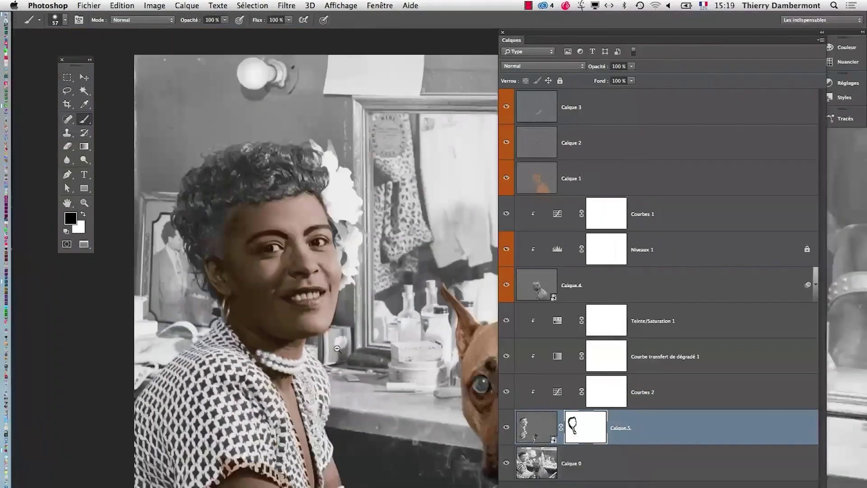
drag(336, 348, 365, 280)
key(x)
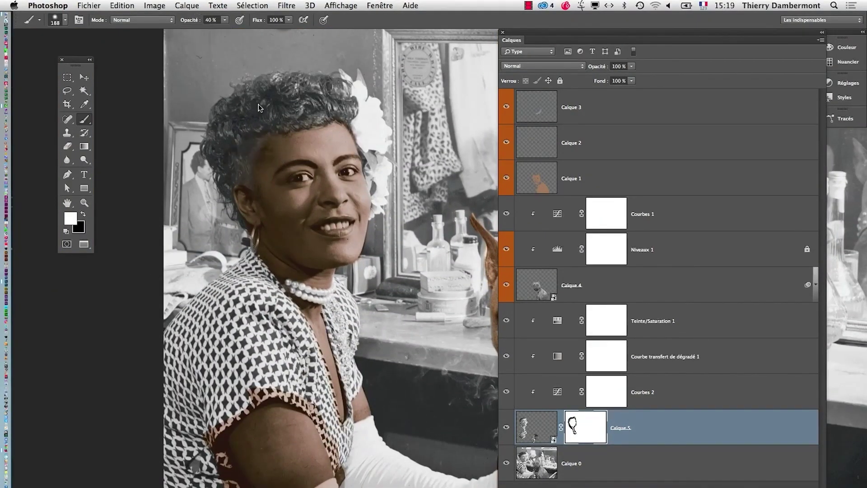
drag(224, 20, 210, 30)
Step: Paint black at 100% opacity on Calque 5's mask around the upper arm, removing the skin colour from the sleeve, dress and glove edges
scroll(256, 260, down, 2)
scroll(253, 343, up, 3)
key(x)
drag(279, 275, 264, 275)
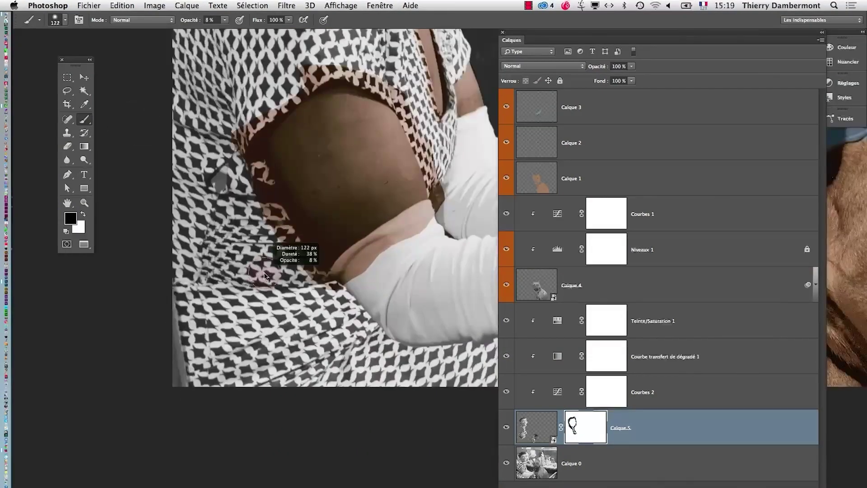
key(0)
drag(229, 178, 239, 178)
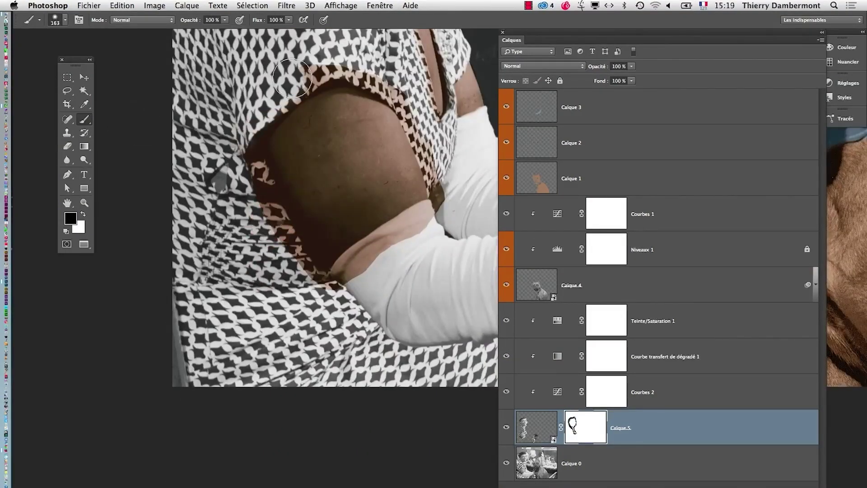
mouse_move(292, 78)
mouse_down()
mouse_move(394, 65)
mouse_move(366, 64)
mouse_move(404, 85)
mouse_move(433, 123)
mouse_move(458, 206)
mouse_move(446, 211)
mouse_move(392, 93)
mouse_move(342, 73)
mouse_move(310, 70)
mouse_up()
key(super+z)
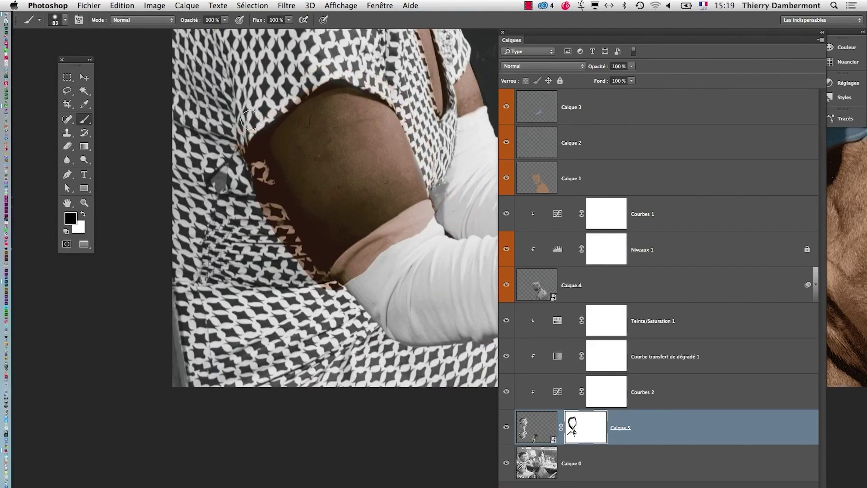
mouse_move(250, 120)
mouse_down()
mouse_move(244, 142)
mouse_move(262, 191)
mouse_move(255, 147)
mouse_move(287, 229)
mouse_move(336, 300)
mouse_move(357, 255)
mouse_move(422, 210)
mouse_move(344, 269)
mouse_up()
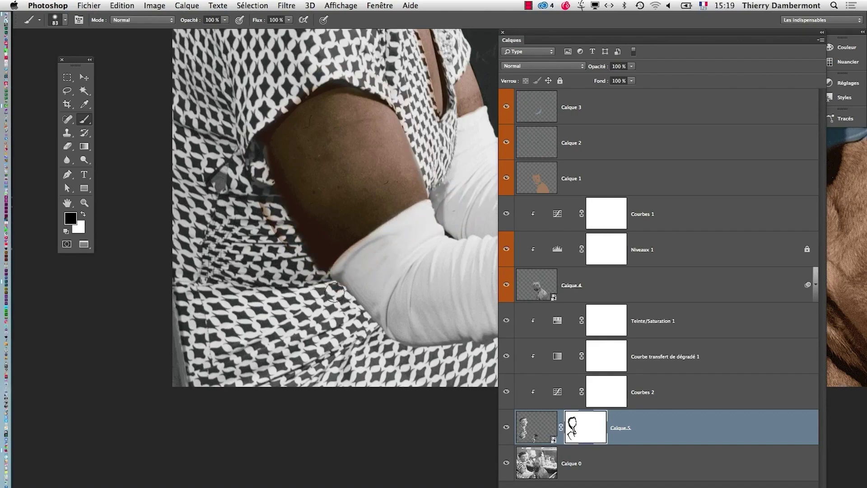
Step: Touch up Calque 5's mask along the sleeve edge and upper arm with an 83 px brush, alternating between white and black
scroll(319, 281, up, 3)
scroll(340, 251, up, 3)
key(x)
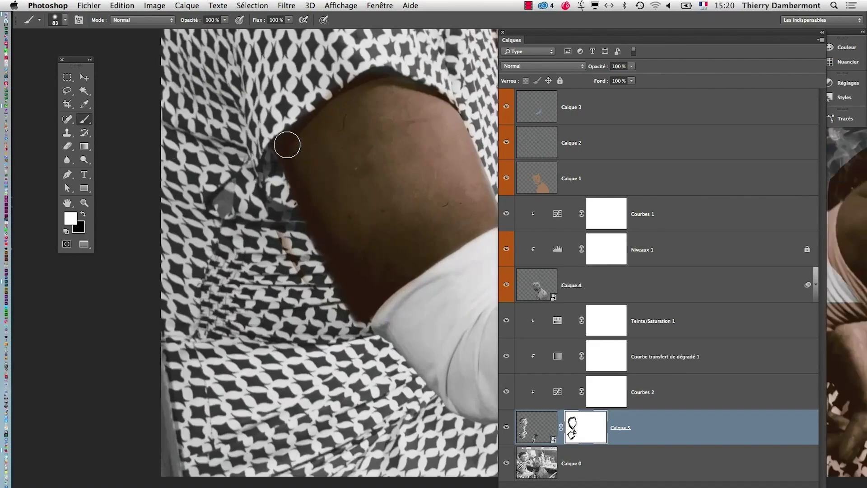
scroll(286, 141, down, 3)
key(x)
scroll(309, 299, right, 3)
scroll(310, 299, up, 2)
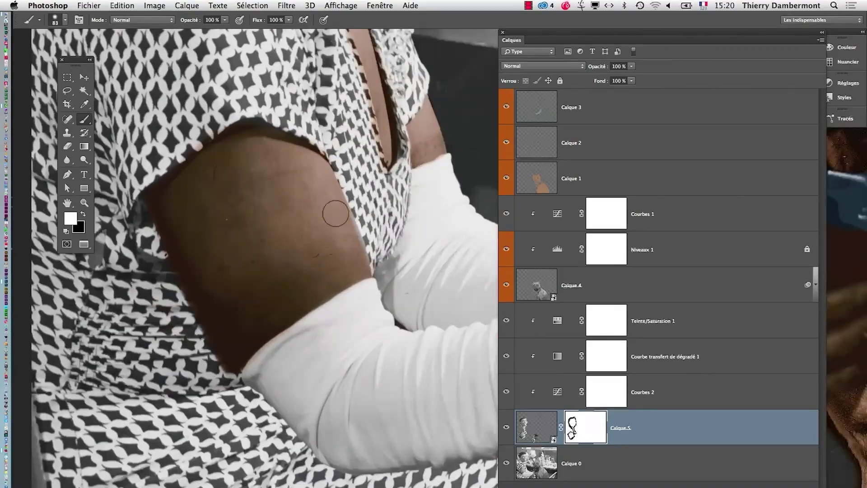
Step: Paint black on Calque 5's mask along the dress edge beside the neckline opening to remove the leftover skin colour
scroll(437, 283, up, 3)
scroll(374, 297, down, 3)
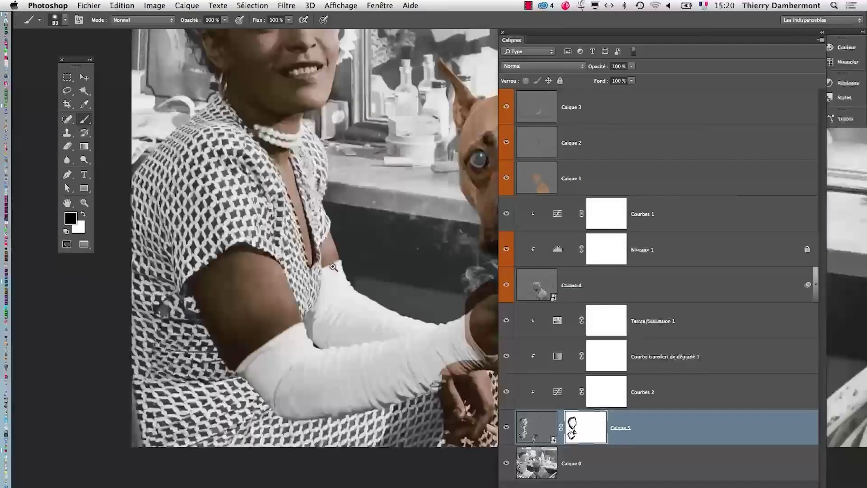
scroll(274, 192, up, 3)
drag(274, 192, 286, 240)
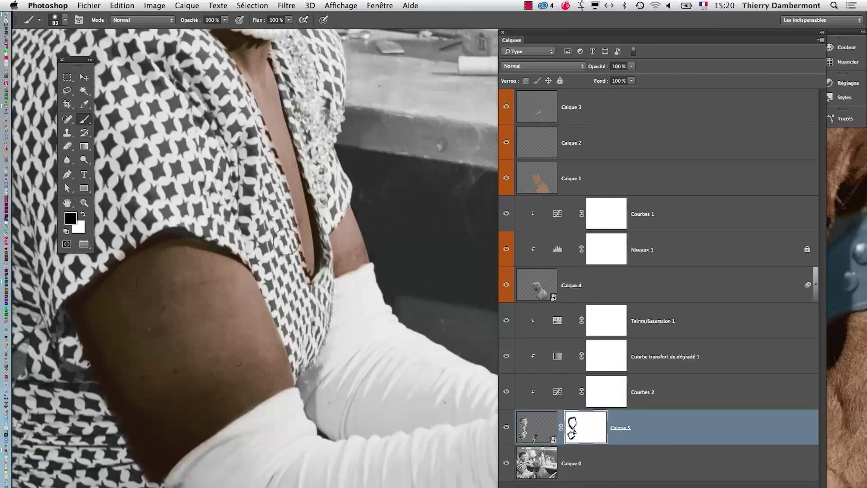
key(super+minus)
key(super+minus)
key(super+minus)
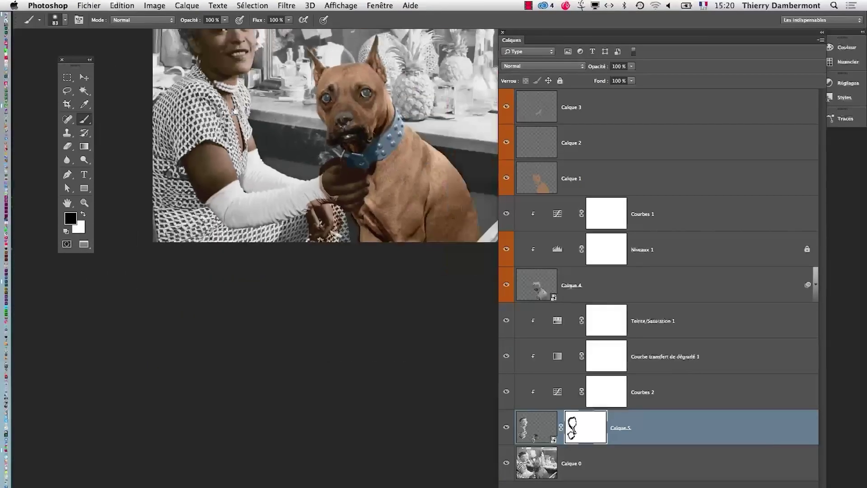
Step: Save the image as a layered Photoshop file in the PS-jour3 folder
click(88, 6)
key(Escape)
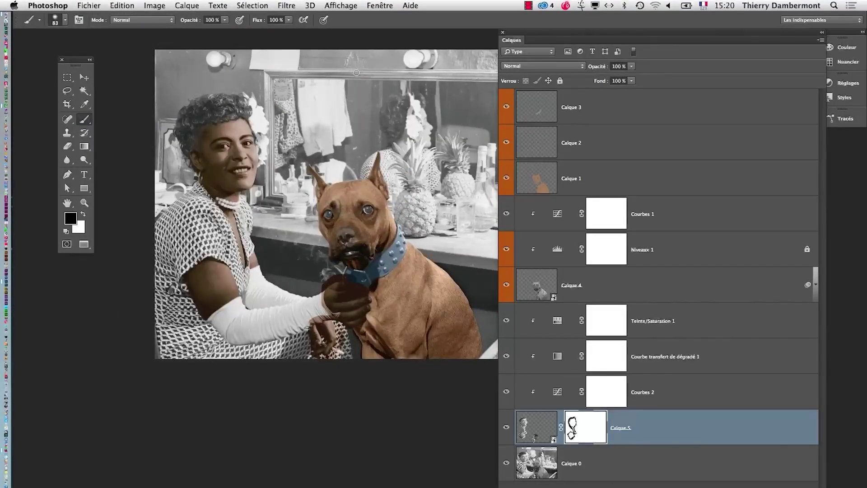
key(super+shift+s)
click(457, 70)
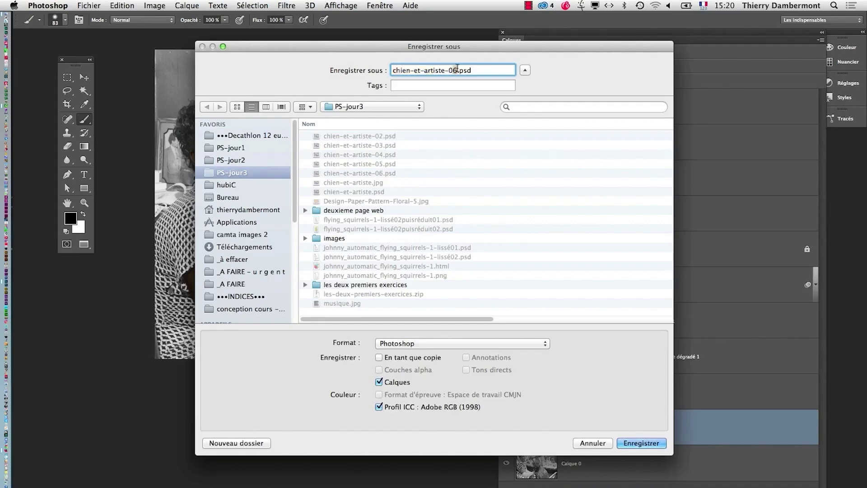
key(Return)
key(Return)
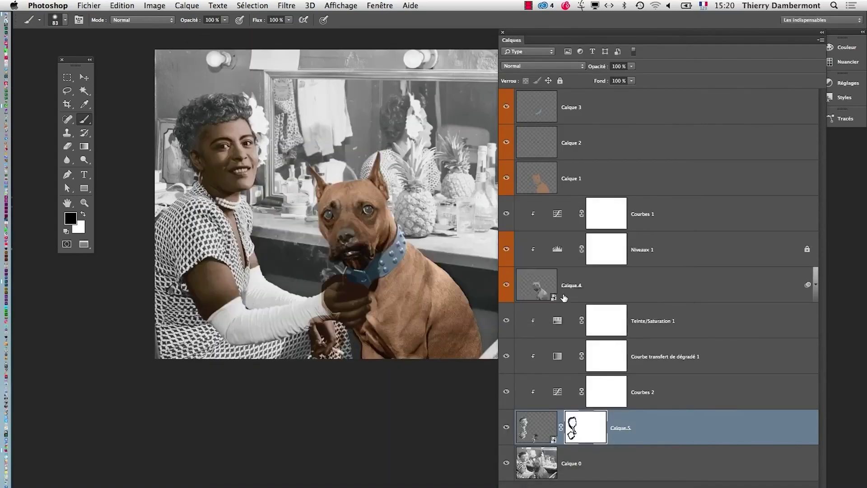
Step: Raise the upper point of the Courbes 2 adjustment's curve to lighten the woman's skin
click(551, 396)
double_click(557, 391)
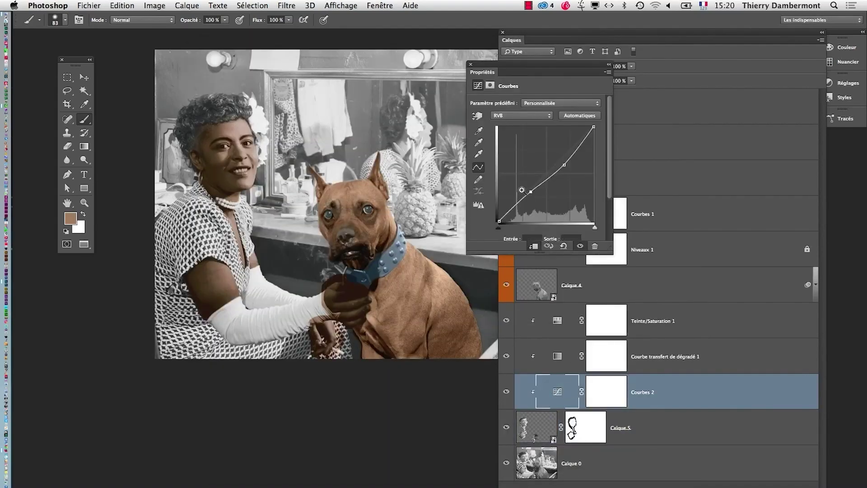
scroll(296, 207, up, 3)
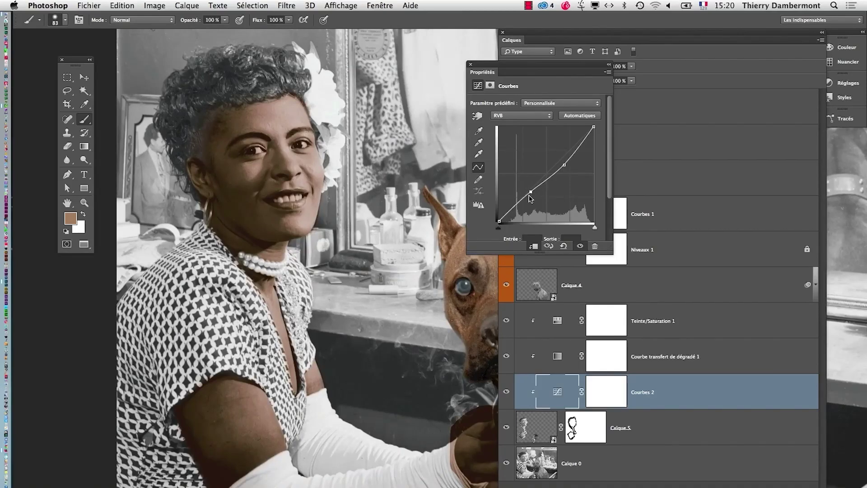
drag(564, 165, 564, 156)
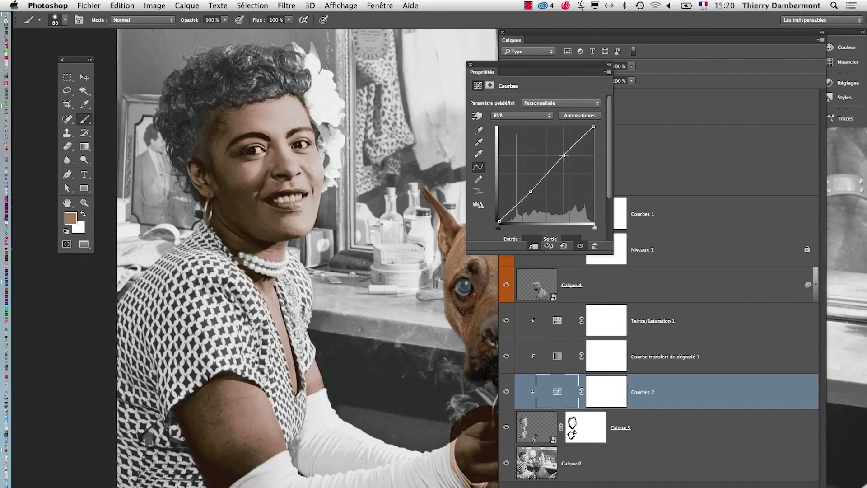
Step: Recolour the skin gradient map's stops, giving the 69% stop a light brown and the 35% stop a dark olive brown
click(554, 356)
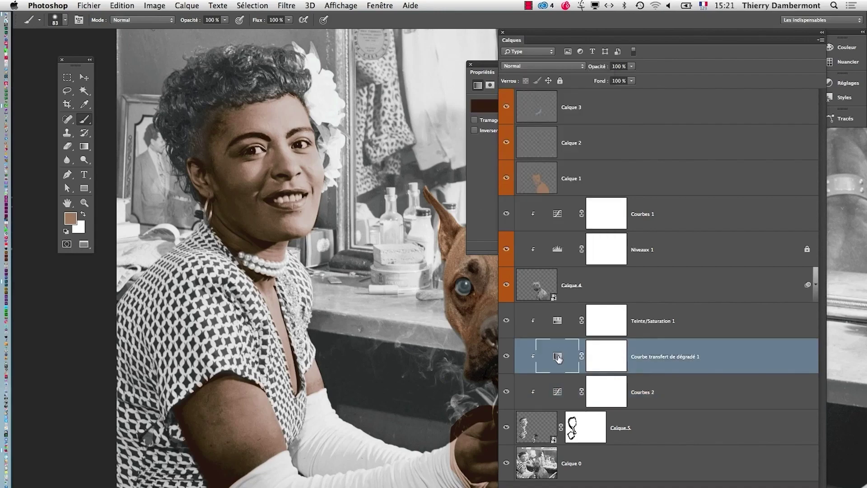
drag(465, 135, 397, 136)
click(524, 82)
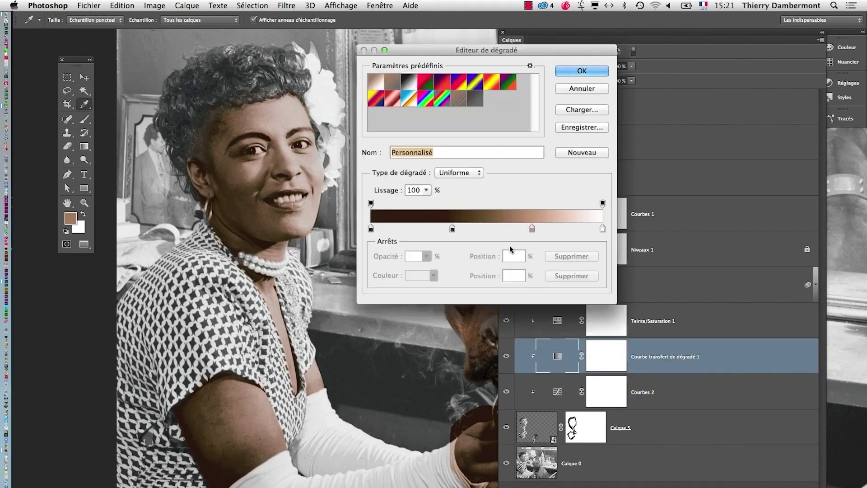
click(531, 229)
double_click(531, 229)
click(111, 350)
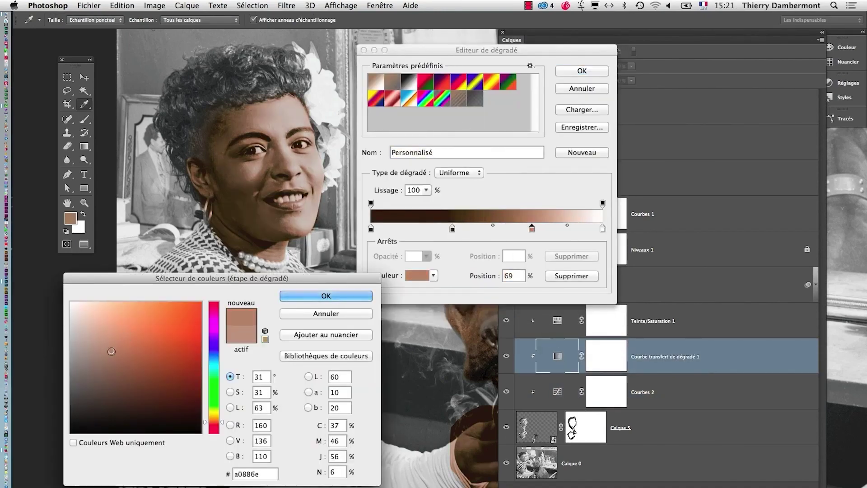
click(289, 297)
double_click(452, 229)
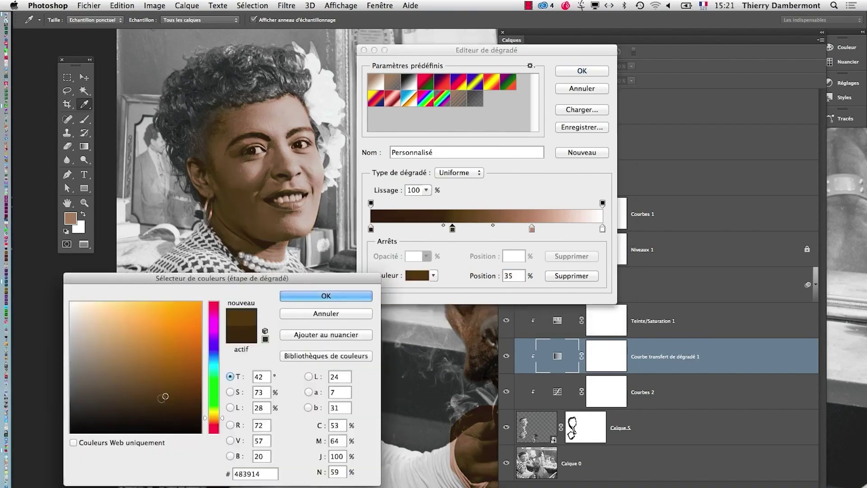
click(314, 321)
click(581, 71)
Step: Lower the upper point of the Courbes 2 curve slightly to darken the skin's light tones
click(557, 321)
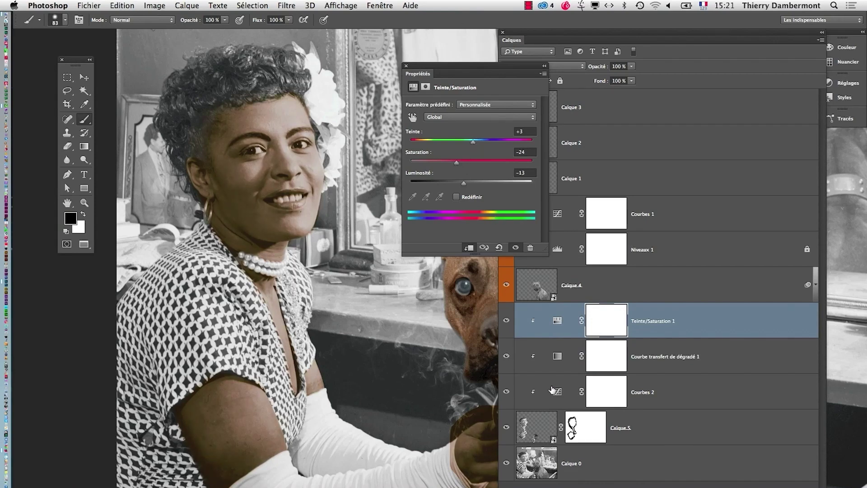
click(551, 391)
drag(568, 37, 666, 36)
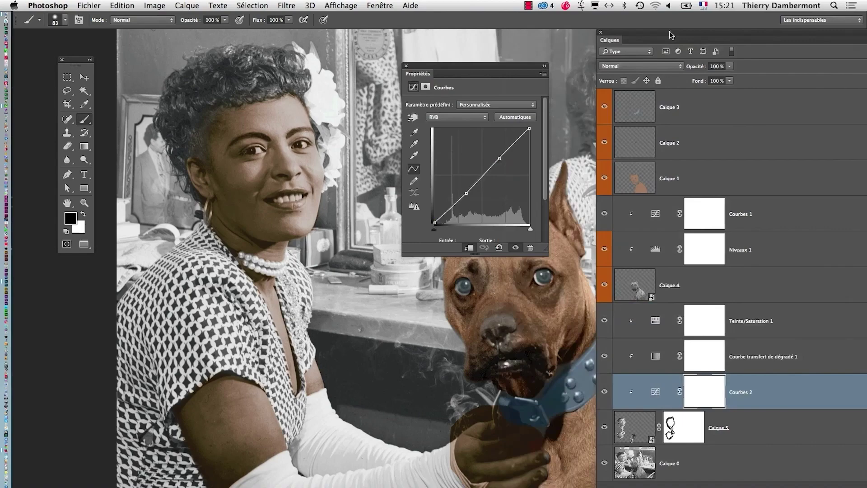
drag(501, 156, 501, 158)
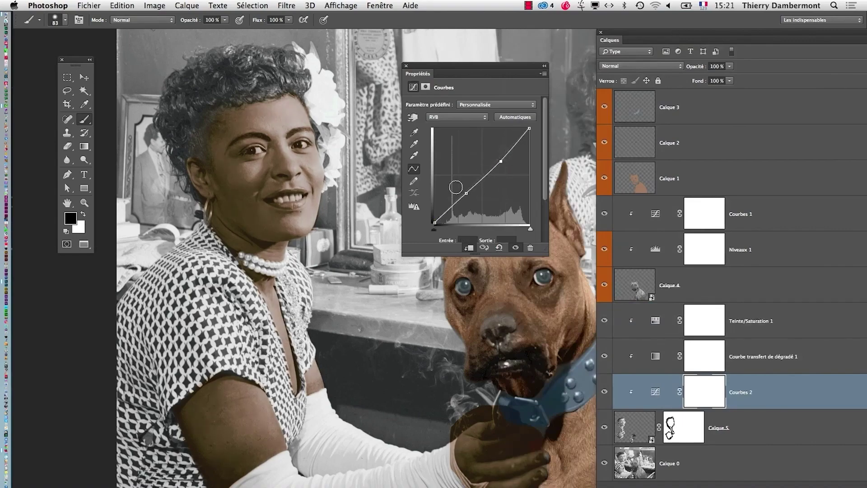
Step: Paint black on Calque 5's mask to remove the skin colour from the white of the woman's eye
super+click(298, 172)
click(648, 414)
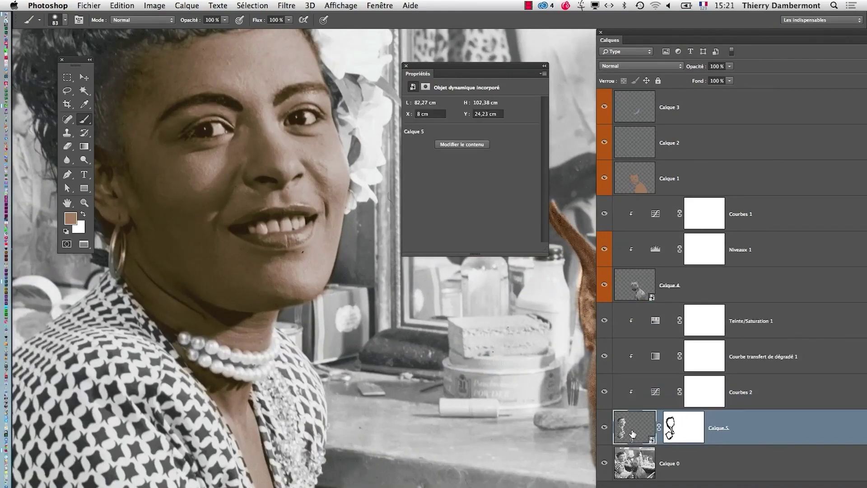
super+click(259, 145)
click(683, 427)
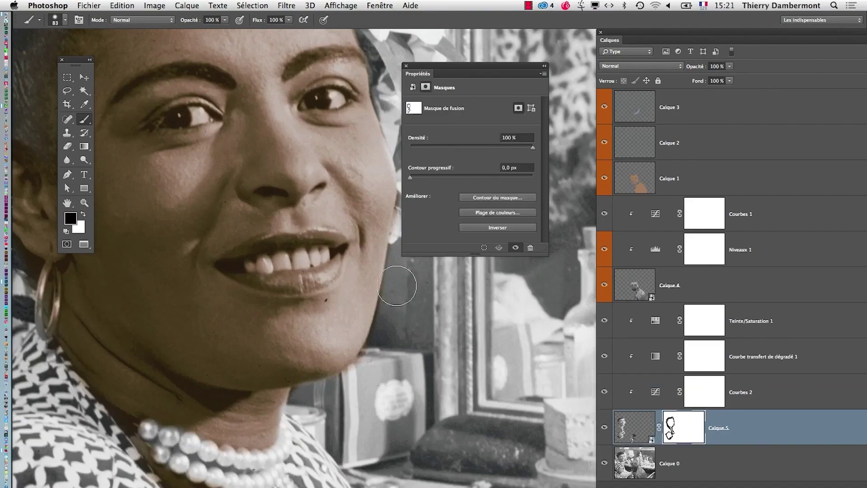
key(d)
drag(180, 178, 163, 178)
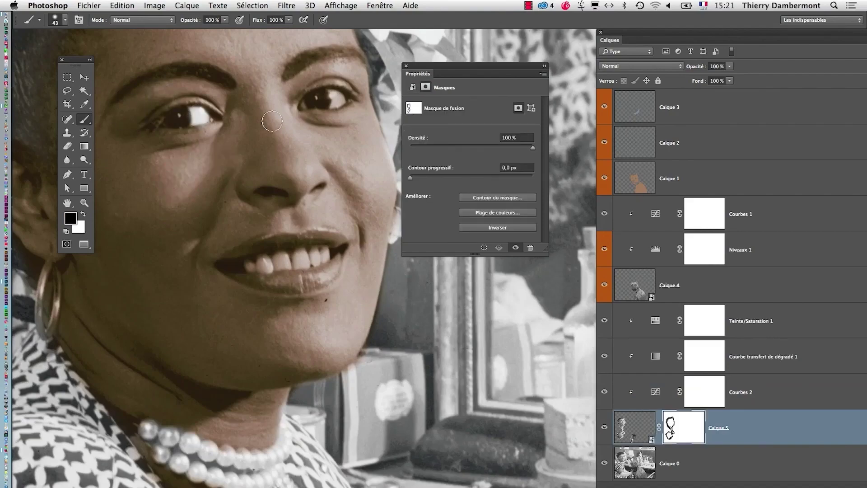
Step: Touch up the eye area in black on the Courbes 2 mask with a 31 px brush at 56% opacity
super+click(338, 118)
alt+super+click(257, 219)
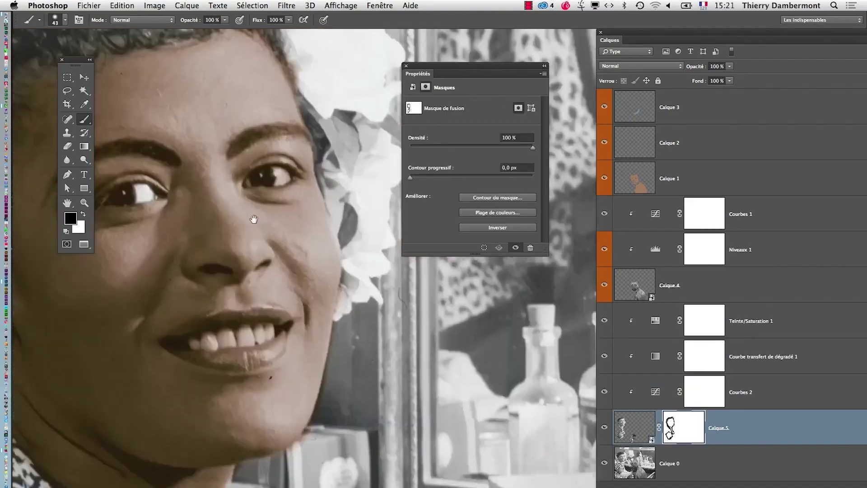
alt+super+click(294, 277)
key(alt+bracketright)
drag(296, 269, 282, 269)
click(224, 20)
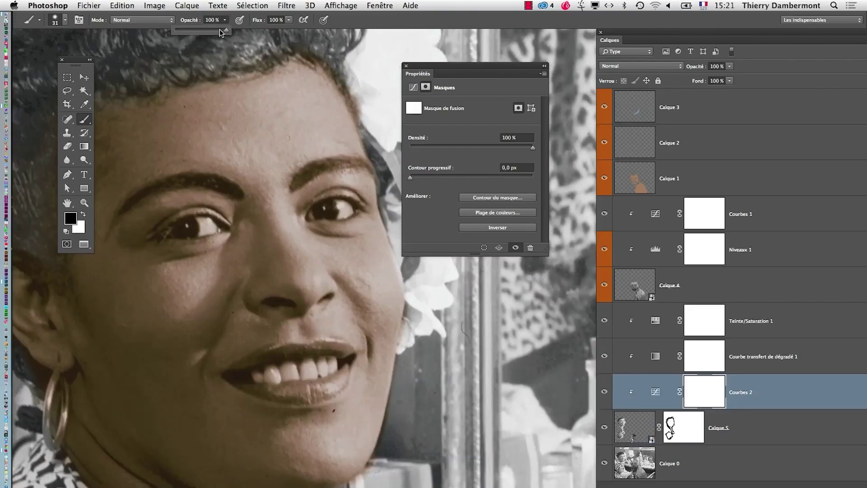
click(225, 149)
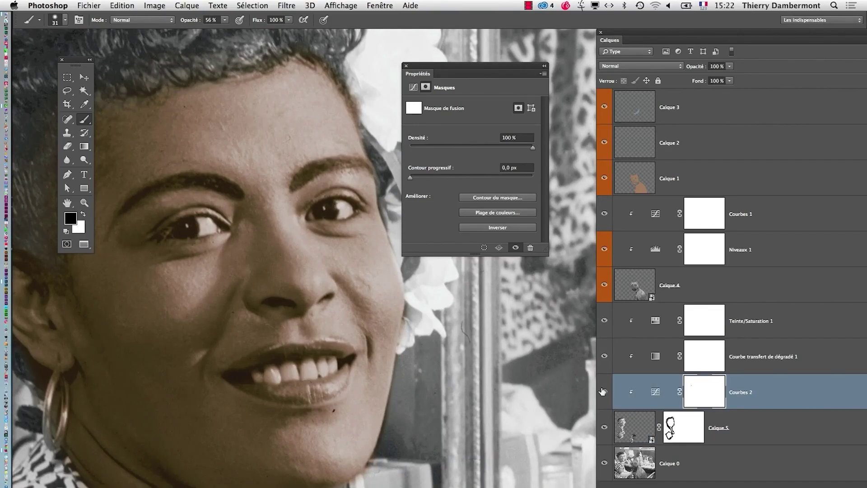
Step: Paint black at 56% opacity on Calque 5's mask over the teeth, undo the last stroke and refine the lip edge with a 28 px brush
click(686, 429)
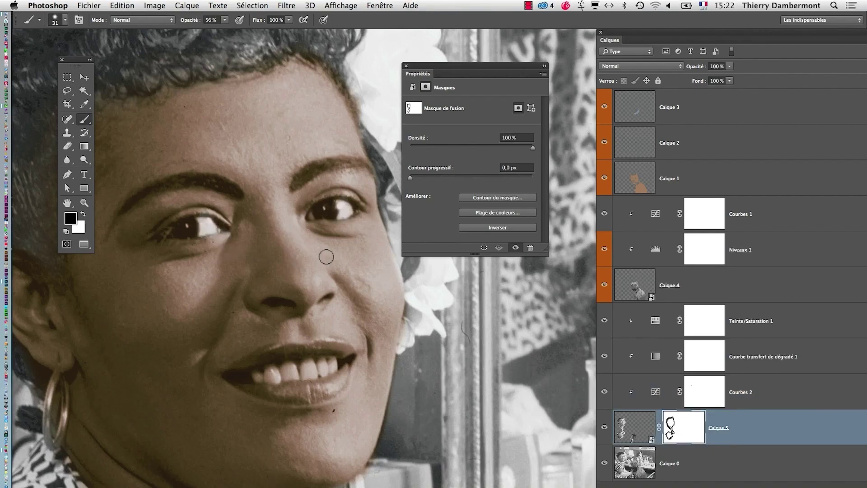
drag(292, 401, 298, 401)
mouse_move(262, 379)
mouse_down()
mouse_move(334, 368)
mouse_move(260, 375)
mouse_move(329, 374)
mouse_move(271, 393)
mouse_up()
key(super+z)
key(bracketleft)
key(bracketleft)
key(x)
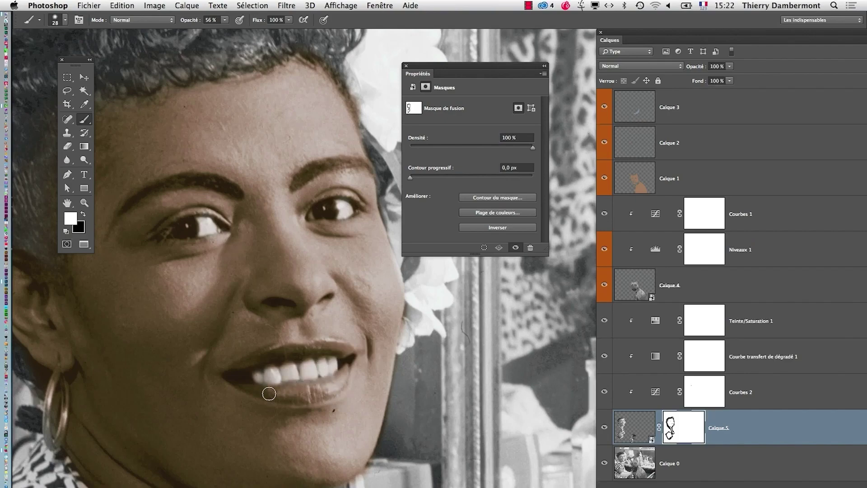
alt+click(285, 367)
alt+click(285, 366)
Step: Fade the skin colour along the hairline and temple on Calque 5's mask with a large black brush of about 404 px at 19% and 8% opacity
alt+click(190, 300)
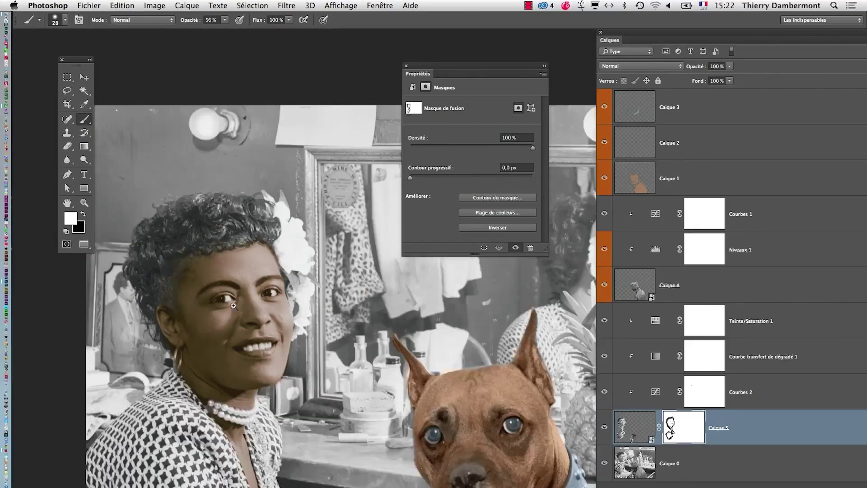
key(super+plus)
key(bracketright)
key(bracketright)
key(bracketright)
key(bracketright)
key(x)
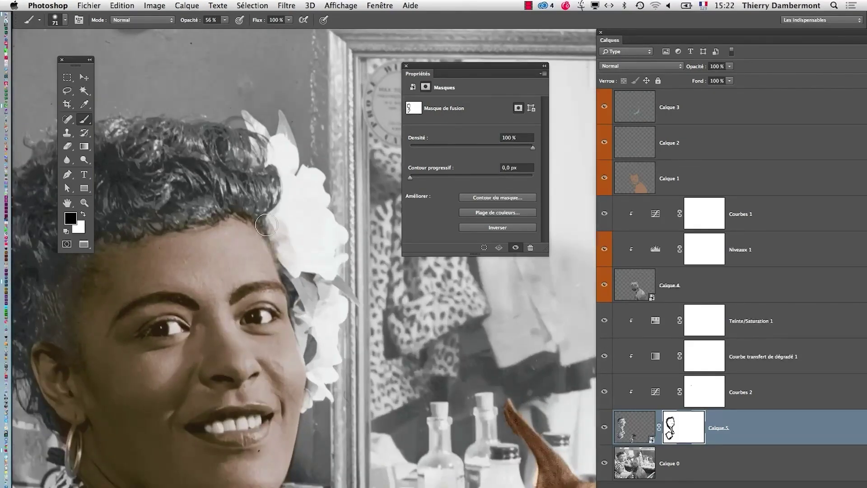
key(bracketright)
key(bracketright)
key(bracketright)
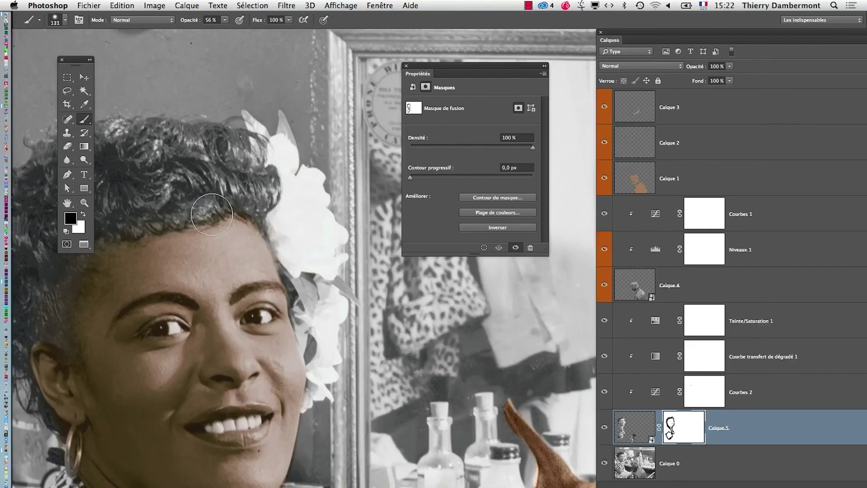
alt+click(214, 308)
drag(199, 307, 234, 312)
key(super+minus)
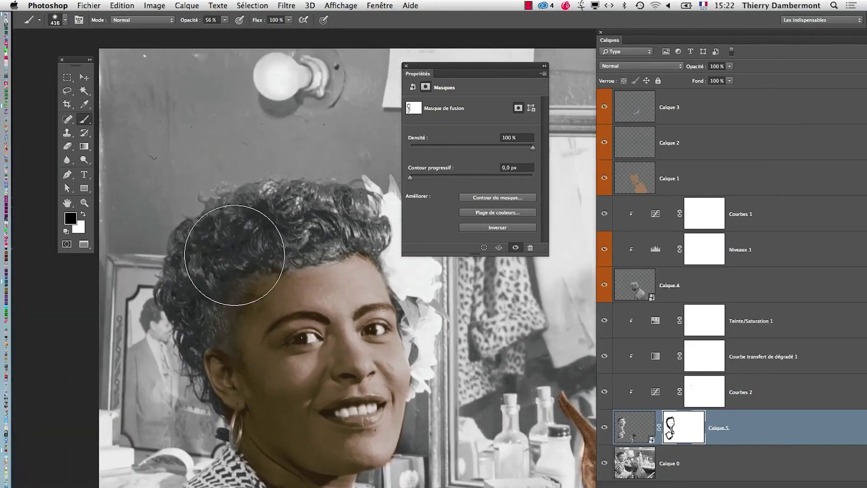
click(225, 21)
drag(224, 21, 207, 29)
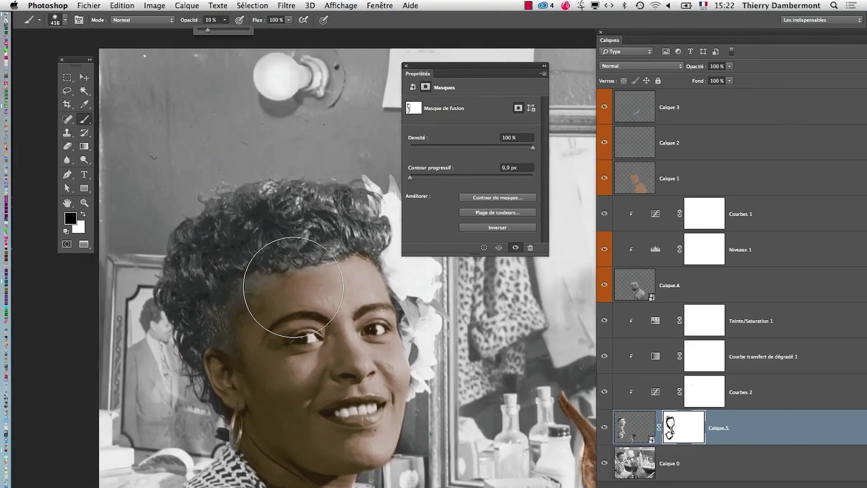
drag(251, 403, 248, 403)
drag(225, 20, 214, 30)
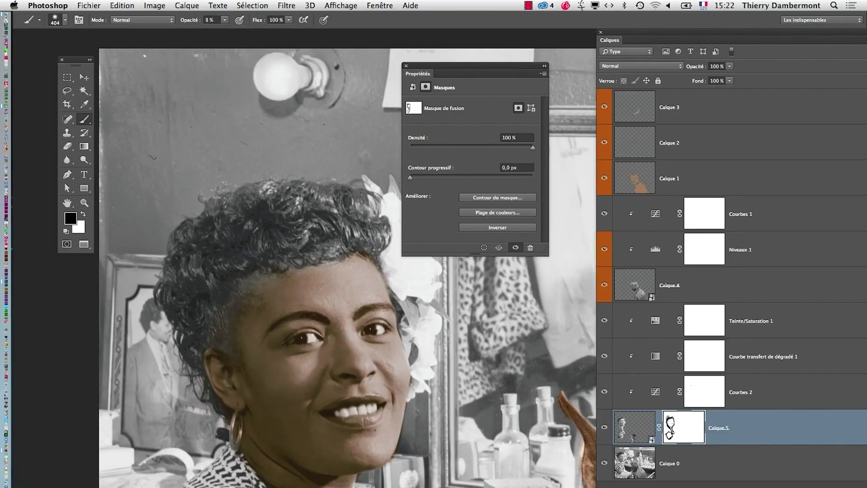
Step: Set the hue of the Teinte/Saturation 1 adjustment to 0
scroll(181, 400, down, 3)
scroll(536, 448, down, 5)
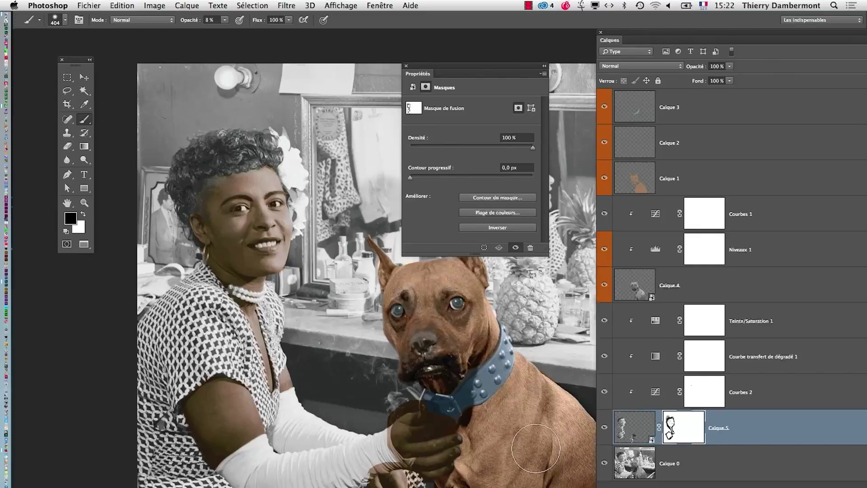
click(339, 379)
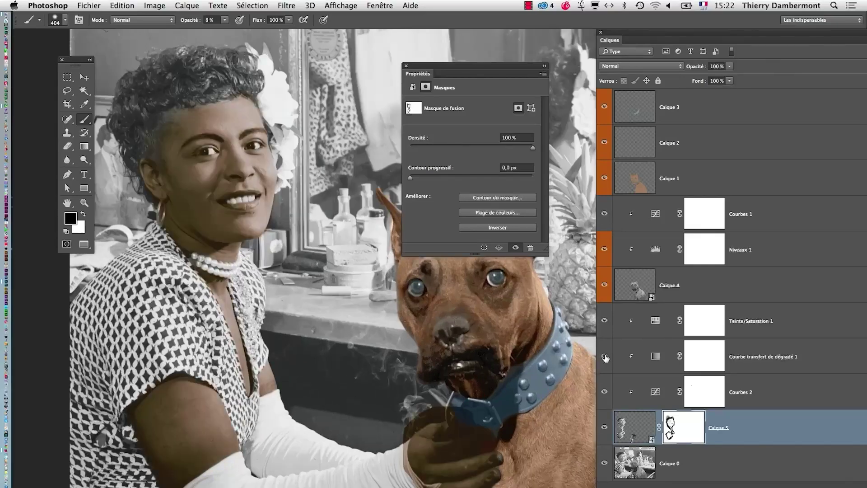
click(655, 321)
drag(472, 142, 471, 143)
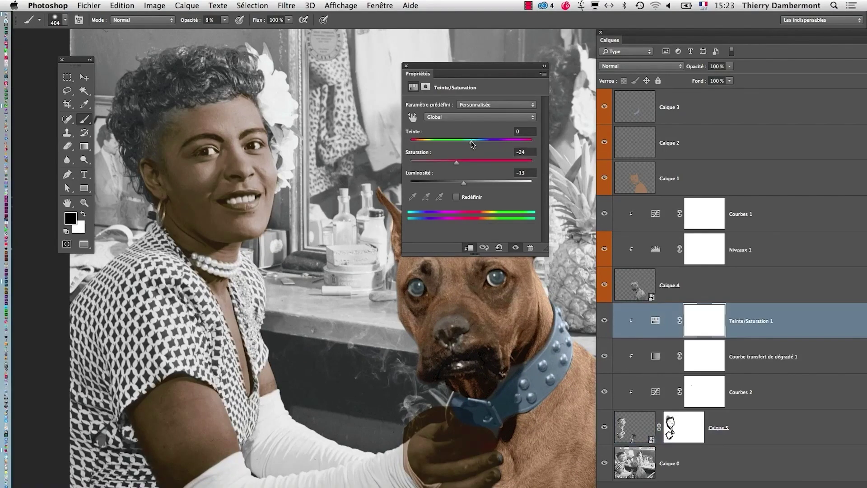
Step: Move the skin gradient map's dark olive brown stop to 30% and reduce the adjustment layer's opacity to 82%
click(654, 357)
click(454, 114)
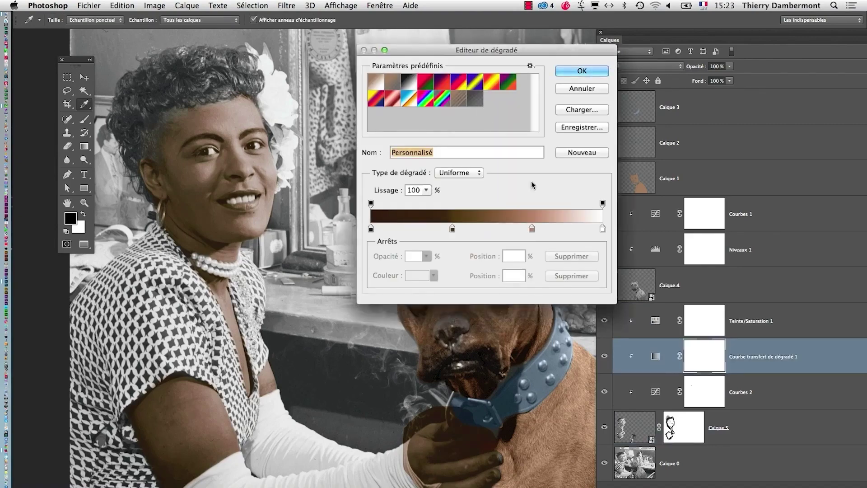
click(433, 228)
drag(434, 228, 440, 230)
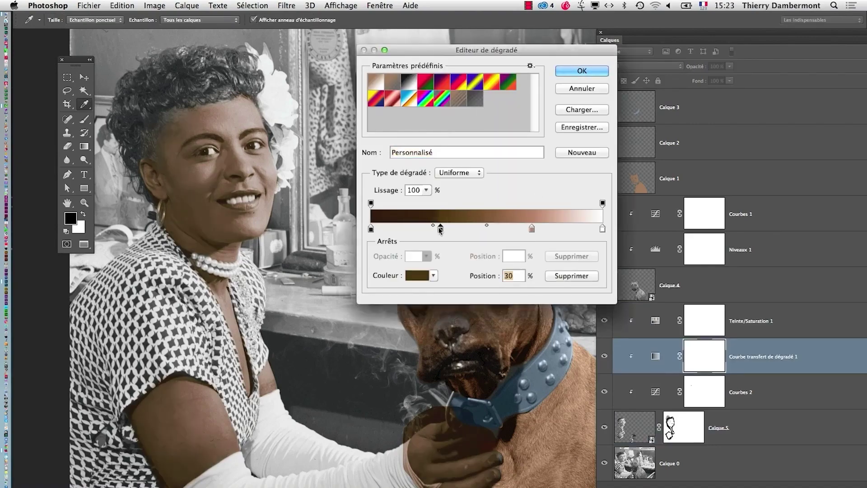
click(581, 70)
drag(729, 66, 721, 79)
scroll(471, 397, down, 3)
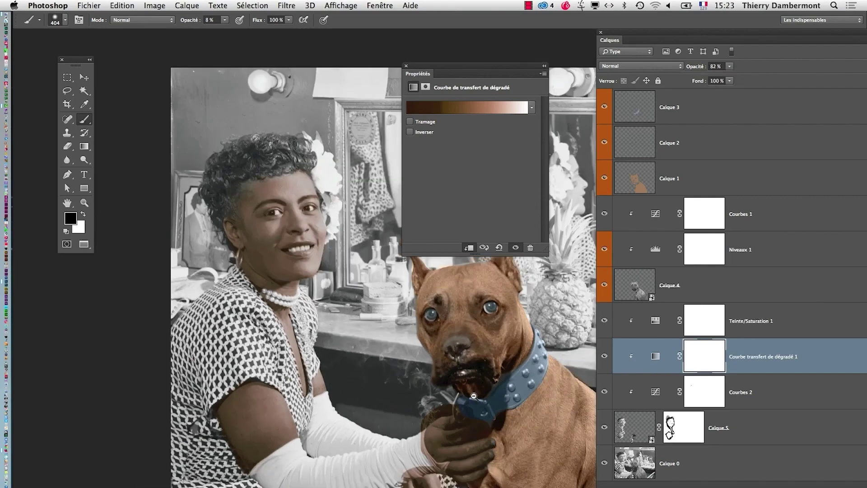
scroll(414, 290, up, 3)
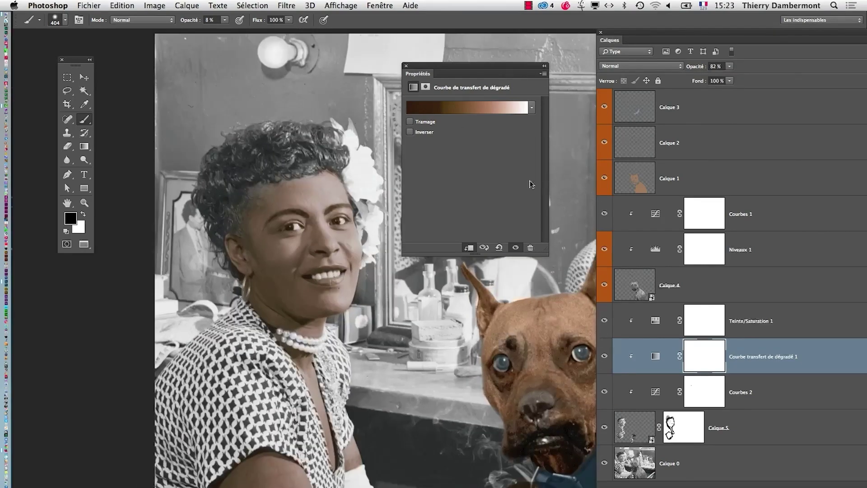
Step: Darken the skin gradient map's first stop to near black and its 30% stop to a darker brown, keeping both positions
click(474, 108)
click(371, 229)
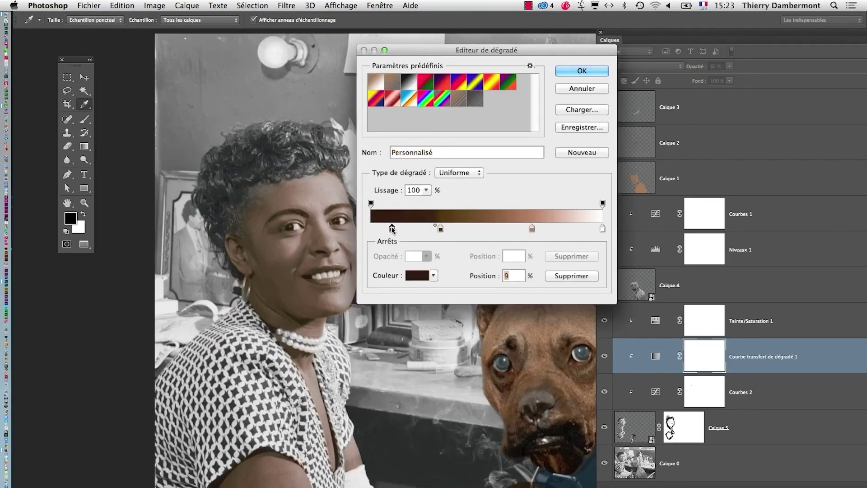
drag(406, 227, 410, 227)
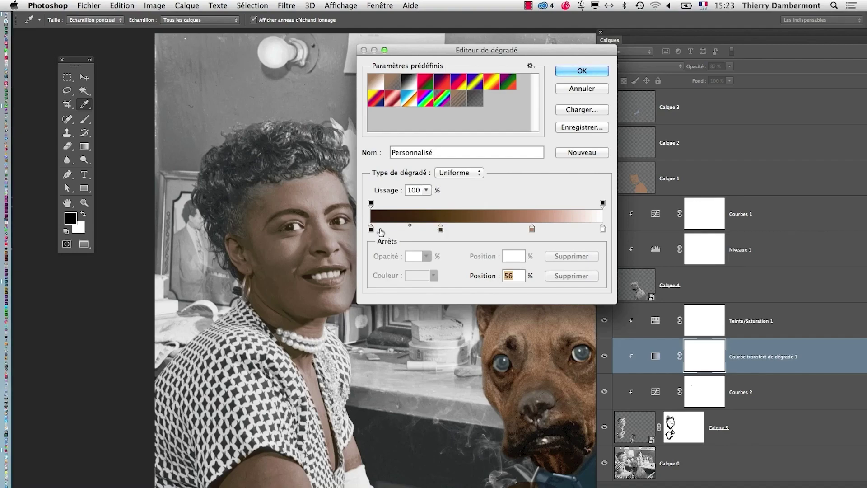
double_click(370, 228)
key(Return)
click(440, 229)
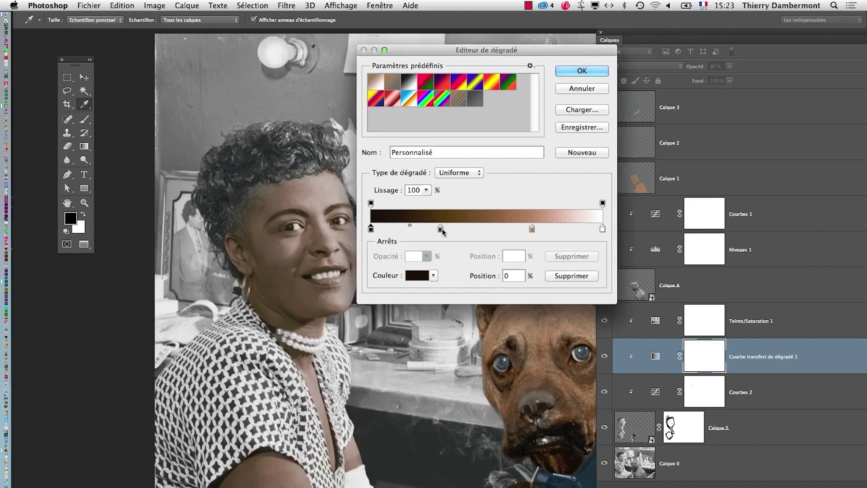
double_click(440, 229)
click(336, 292)
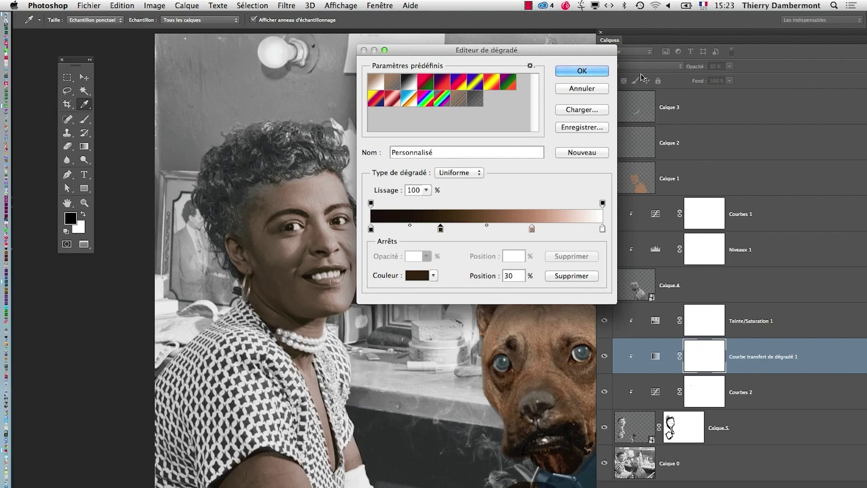
click(582, 71)
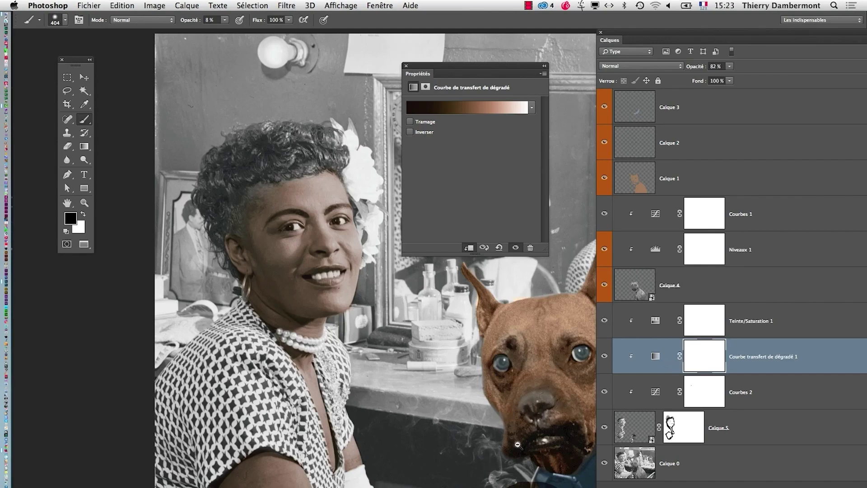
Step: Move the Propriétés panel off the woman and the dog to clear the view of the photo
key(super+minus)
drag(428, 72, 526, 62)
click(48, 5)
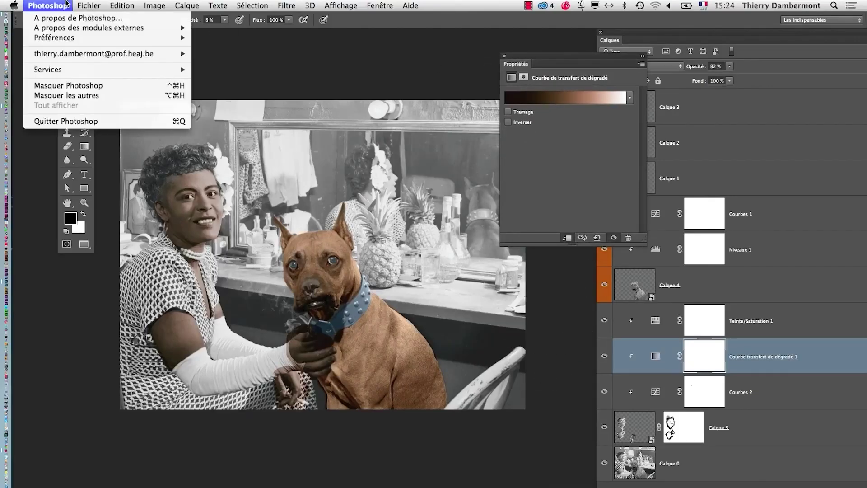
click(117, 111)
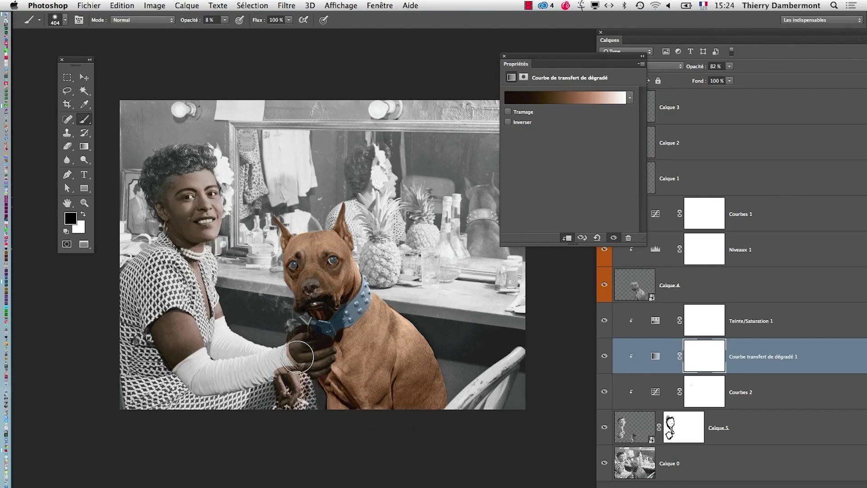
Step: Paint black at 100% opacity on Calque 5's mask around the top of the hand holding the collar, ending with a 122 px brush
scroll(307, 348, up, 2)
key(alt+bracketleft)
key(alt+bracketleft)
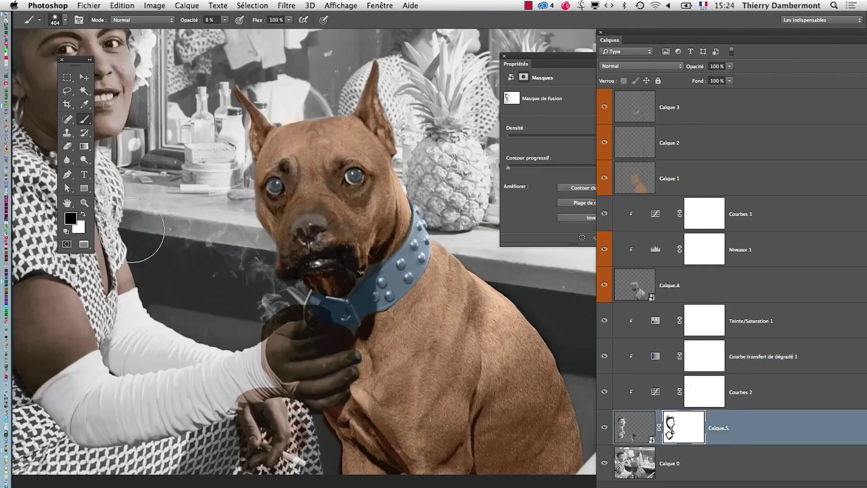
drag(271, 307, 252, 307)
click(225, 20)
drag(223, 30, 272, 29)
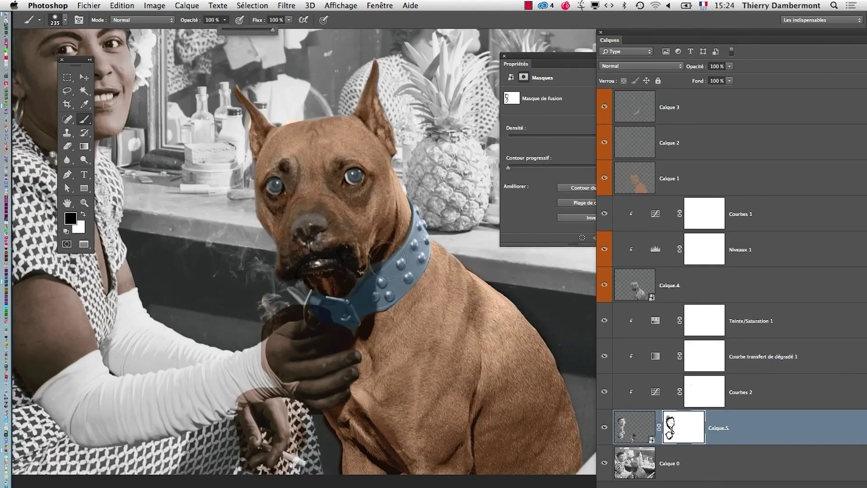
drag(352, 323, 327, 323)
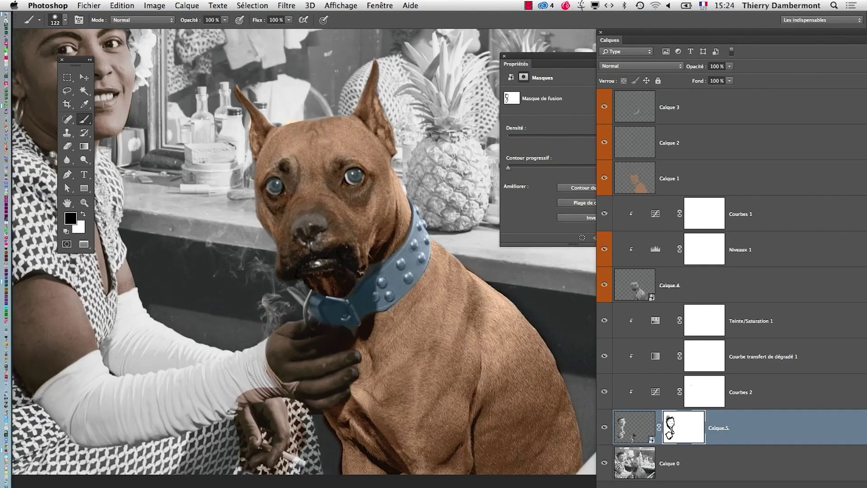
Step: Mask the skin colour off the glove cuff and around the lower hand on Calque 5's mask with a 73 px black brush
scroll(270, 385, up, 2)
drag(252, 374, 239, 374)
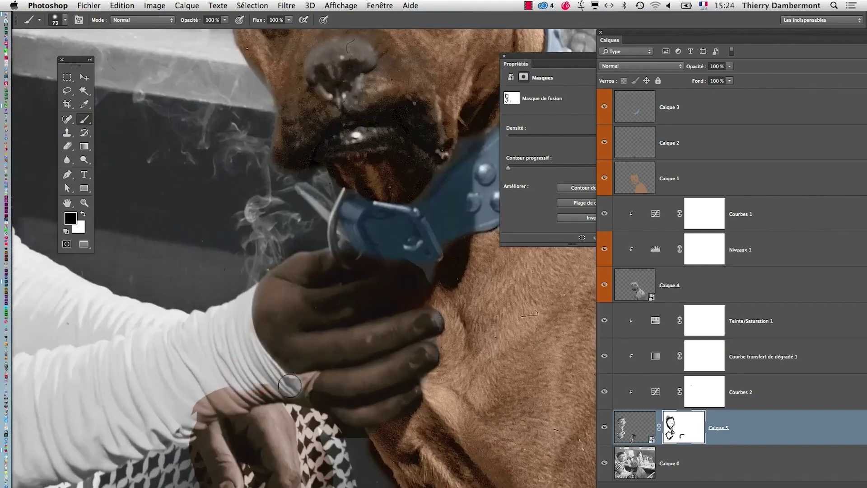
drag(232, 403, 194, 419)
scroll(194, 420, down, 5)
mouse_move(199, 246)
mouse_down()
mouse_move(232, 295)
mouse_move(231, 334)
mouse_move(267, 362)
mouse_move(291, 364)
mouse_move(317, 347)
mouse_move(359, 284)
mouse_move(325, 194)
mouse_move(357, 267)
mouse_up()
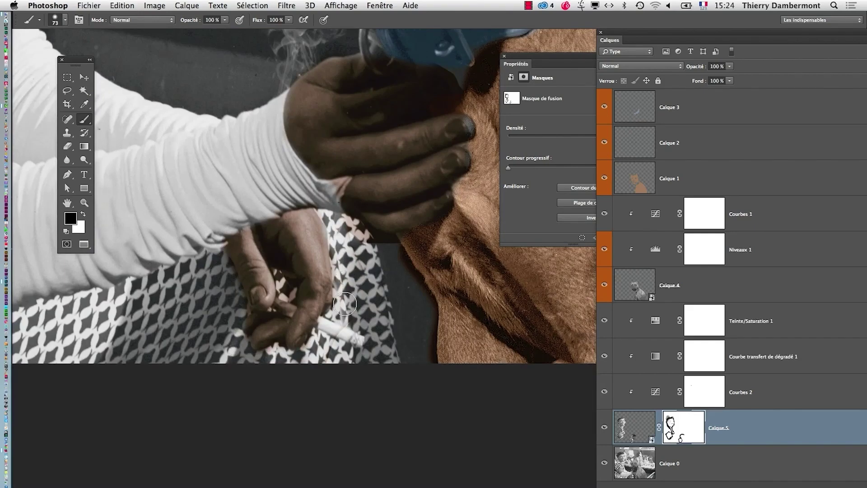
Step: Clean the cuff tip at the wrist with a 38 px black brush and touch up the lower hand on Calque 5's mask at 106 px
drag(356, 299, 343, 299)
drag(333, 190, 337, 186)
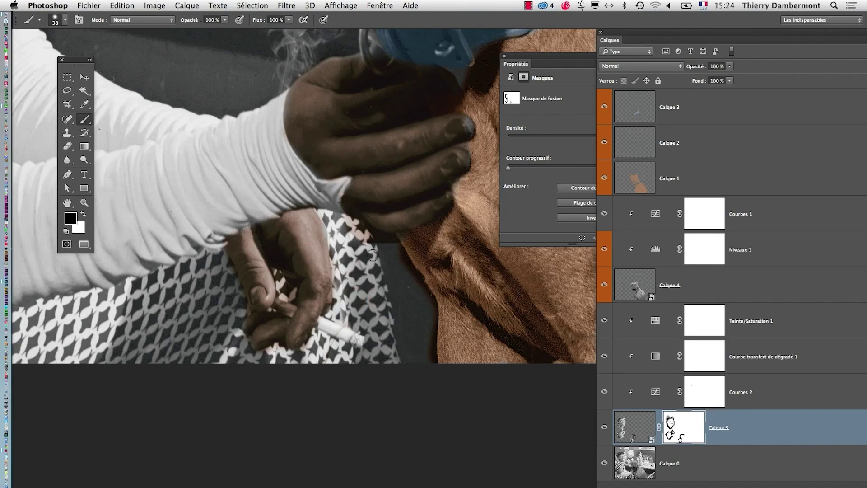
drag(195, 236, 226, 236)
mouse_move(266, 191)
mouse_down()
mouse_move(292, 192)
mouse_move(225, 226)
mouse_move(285, 237)
mouse_up()
key(x)
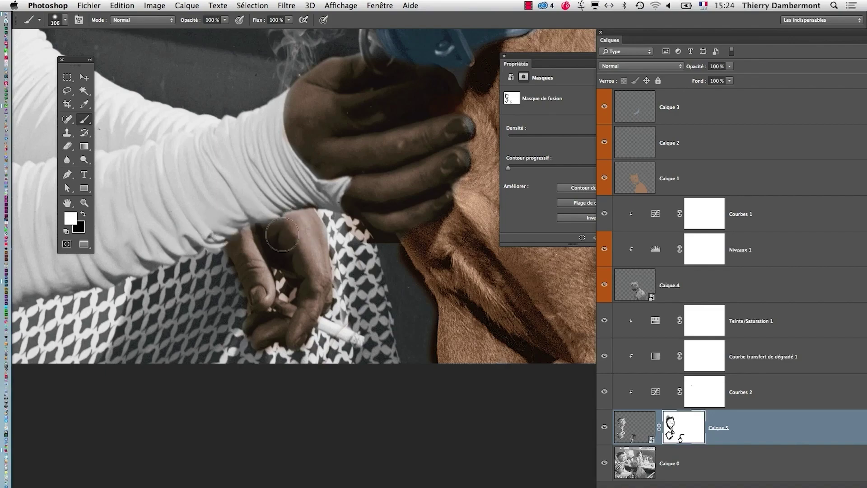
Step: Paint black on Calque 5's mask around the upper hand's fingertips with a 43 px brush
alt+click(334, 262)
ctrl+click(406, 230)
drag(419, 207, 393, 207)
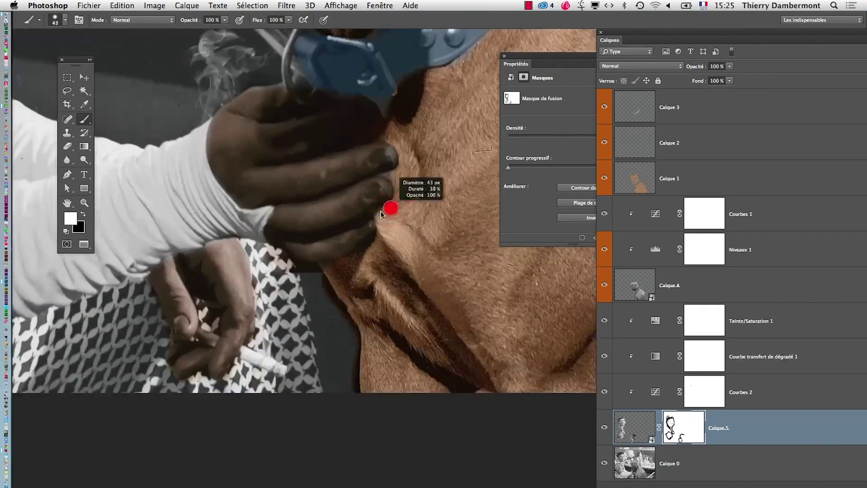
key(x)
drag(387, 154, 391, 166)
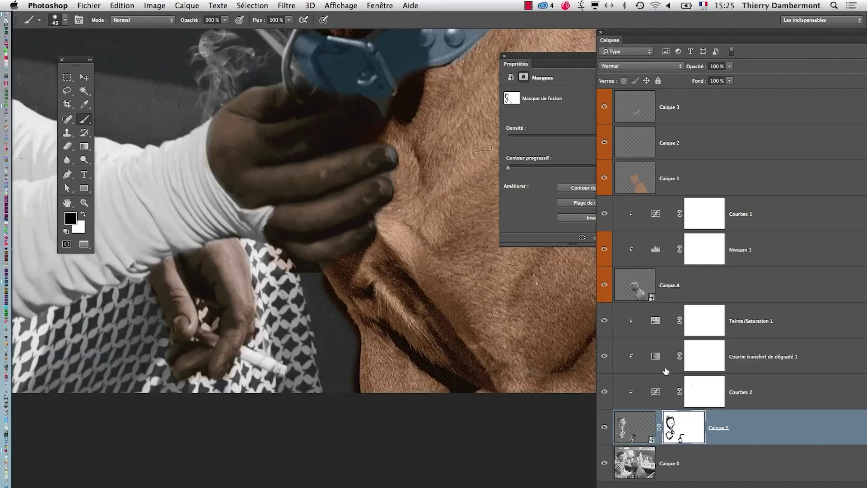
Step: Add a reveal-all layer mask to the dog's smart object layer, Calque 4
click(633, 290)
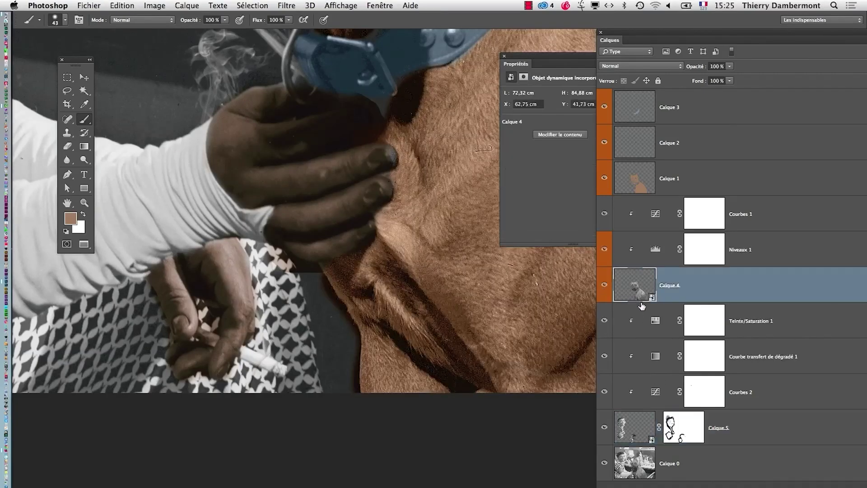
scroll(303, 217, up, 3)
click(187, 5)
mouse_move(212, 134)
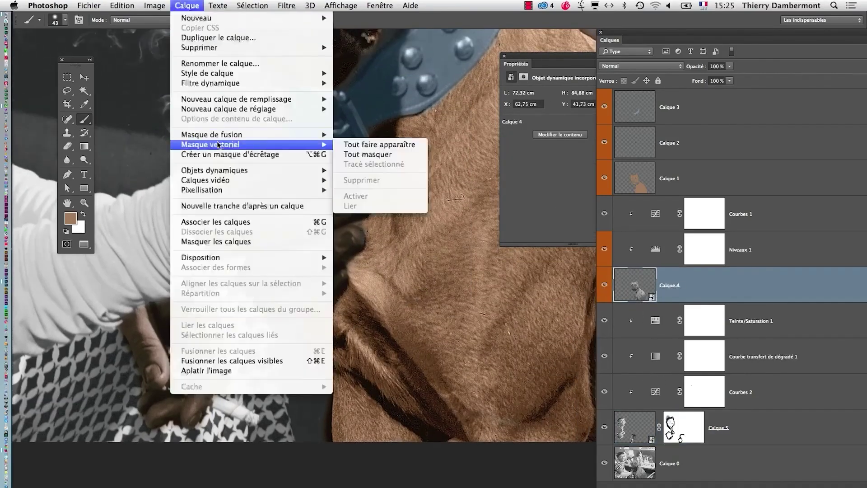
click(379, 134)
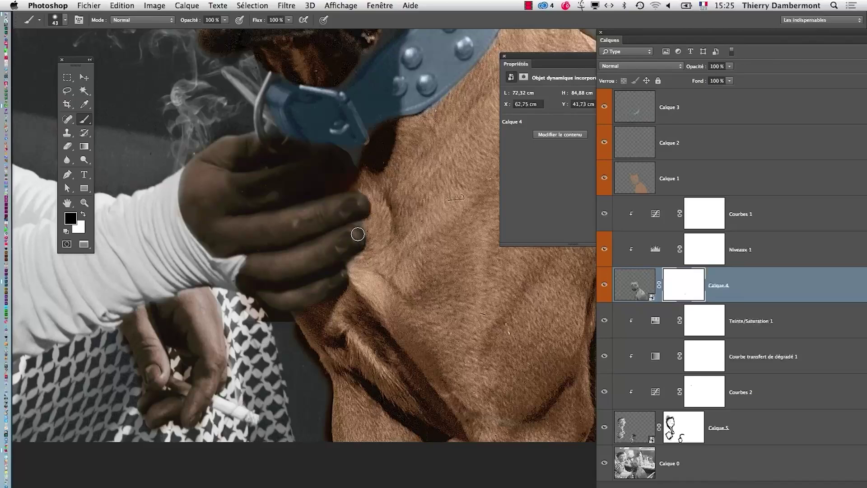
Step: Paint black on Calque 4's mask along the outer edge of the dog's chest with a 43 px brush at 100% opacity
alt+super+click(350, 275)
super+click(350, 275)
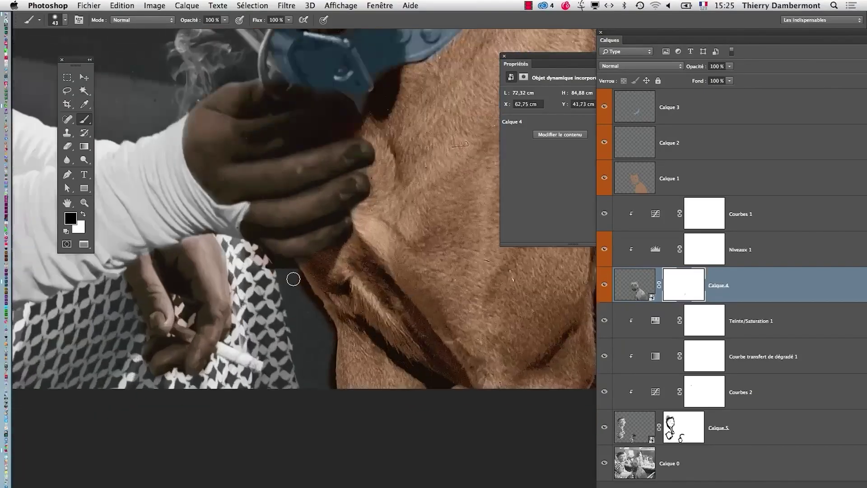
mouse_move(299, 277)
mouse_down()
mouse_move(327, 333)
mouse_move(330, 401)
mouse_up()
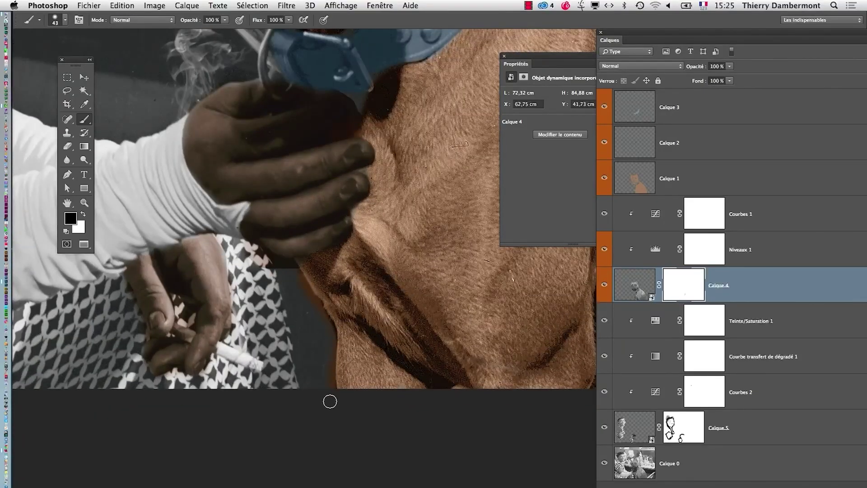
Step: Clip the dog's colour layer, Calque 1, to the masked dog layer group beneath it
alt+click(452, 348)
click(636, 182)
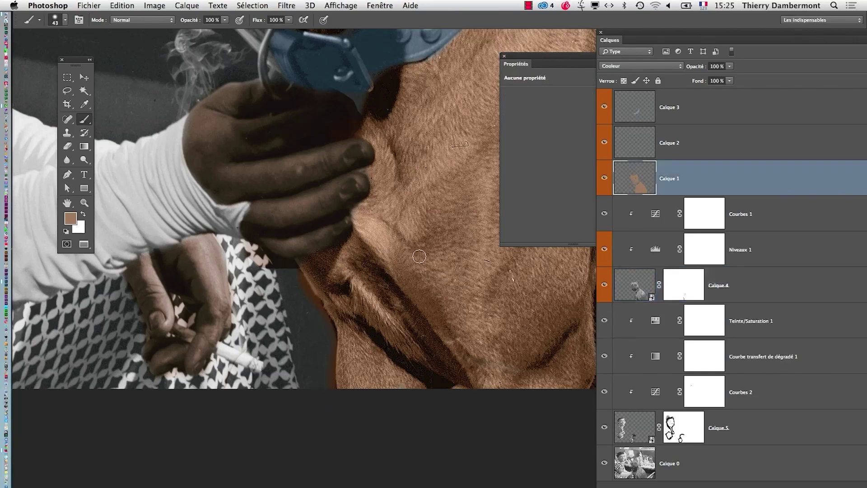
alt+click(668, 195)
Step: Touch up Calque 4's mask with white across the lower part of the dog's chest
click(672, 284)
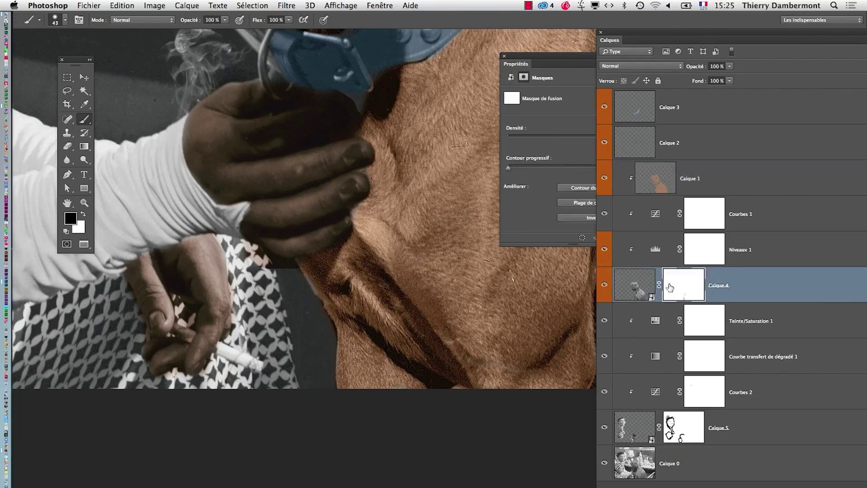
key(d)
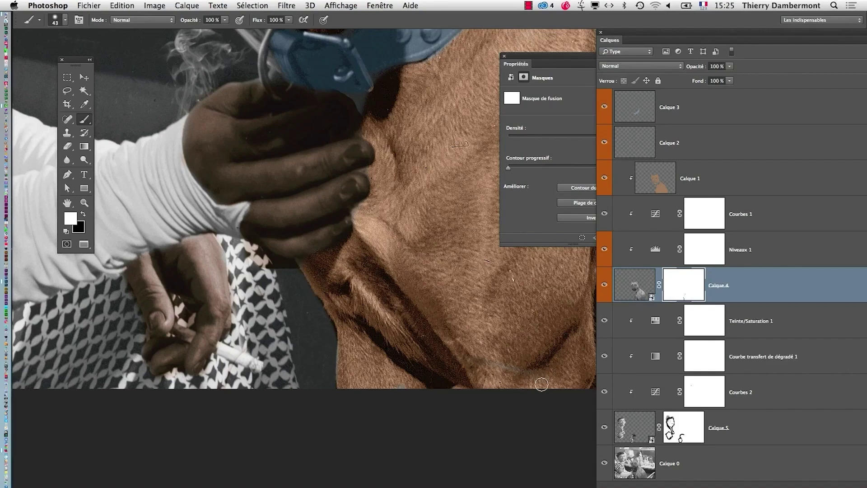
alt+click(487, 370)
alt+click(455, 346)
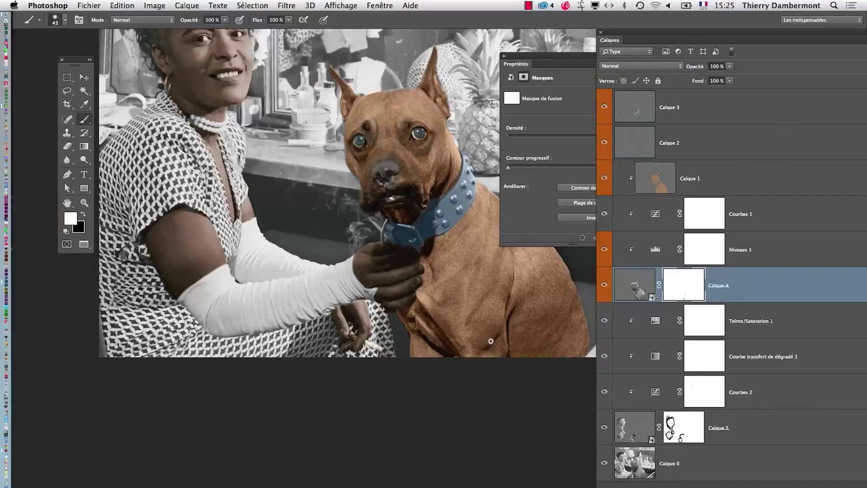
alt+click(470, 320)
Step: Save the document as chien-et-artiste-08.psd in the PS-jour3 folder with maximised compatibility
click(89, 6)
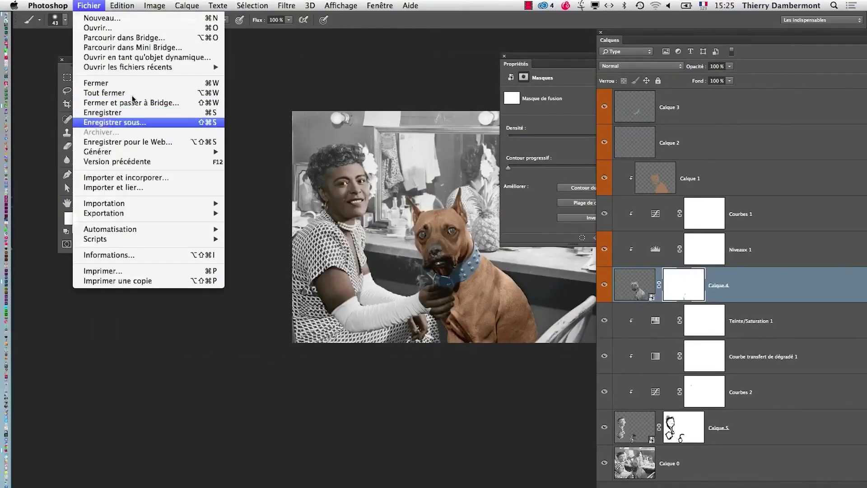
click(139, 122)
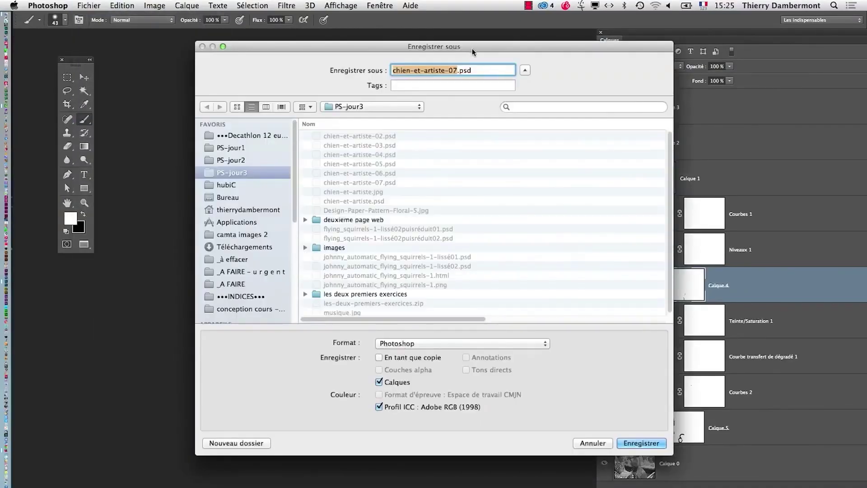
click(456, 70)
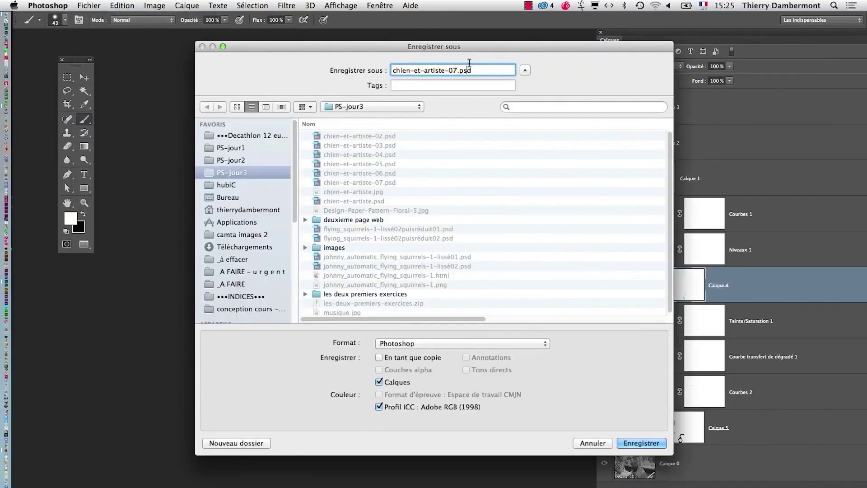
key(BackSpace)
text(8)
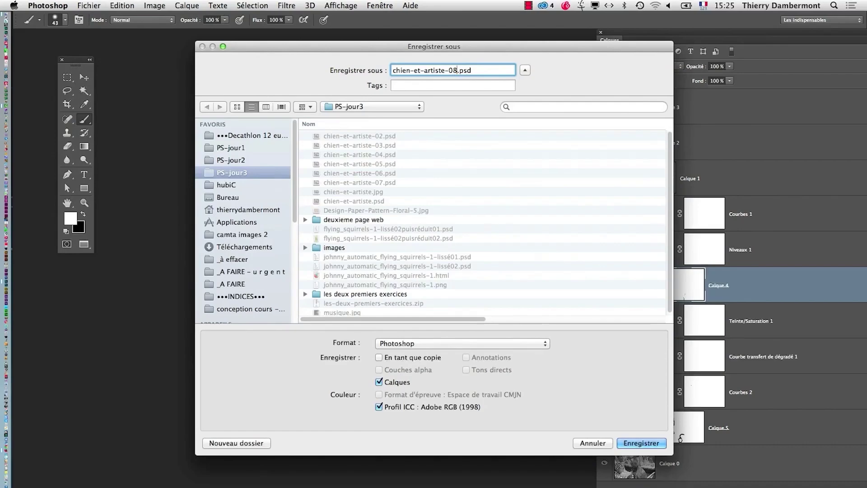
click(640, 443)
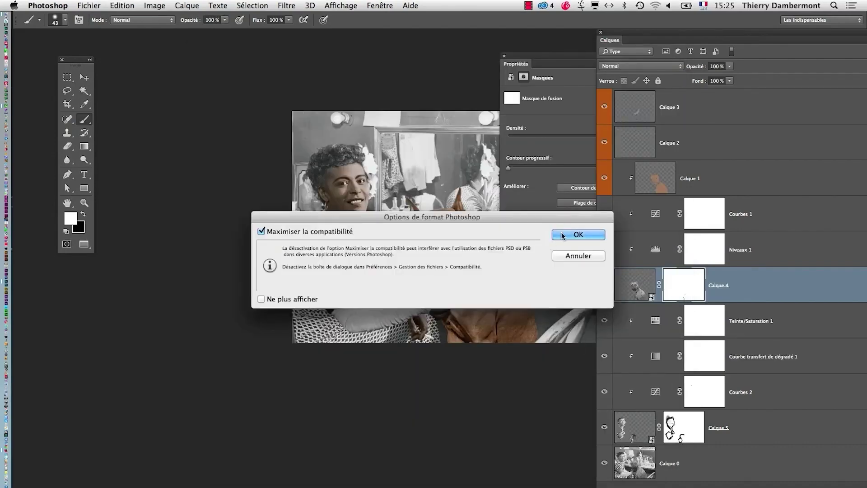
click(564, 234)
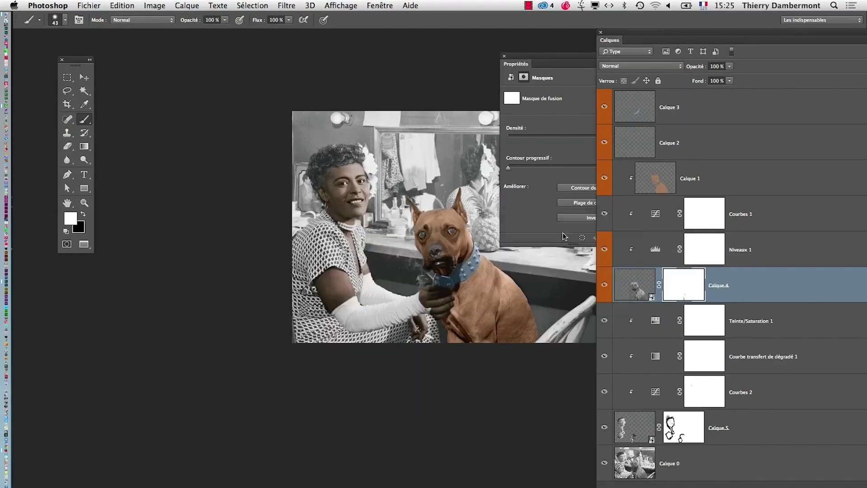
scroll(334, 321, right, 6)
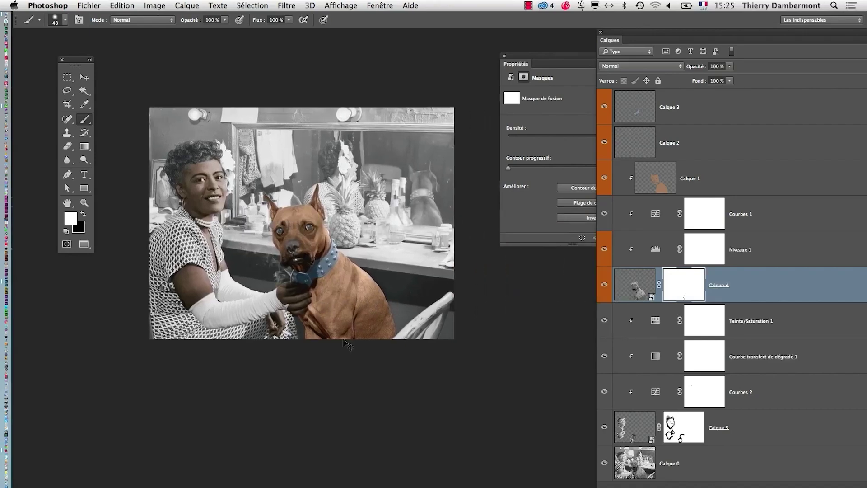
key(super+shift+s)
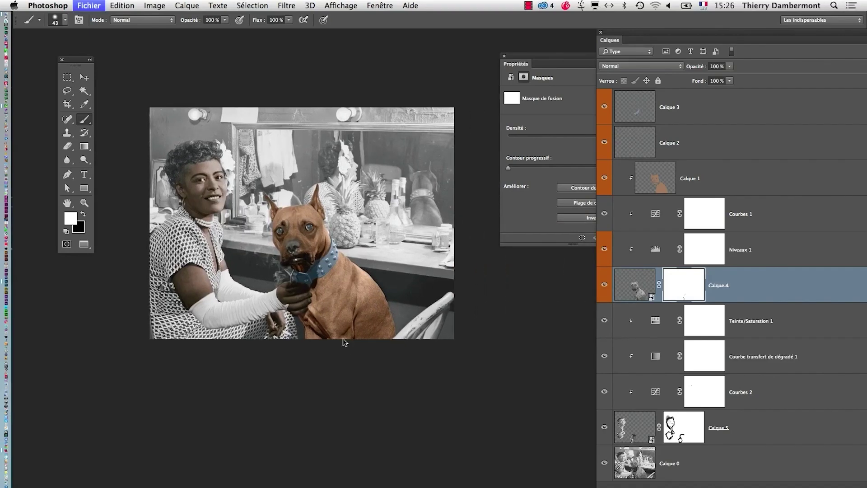